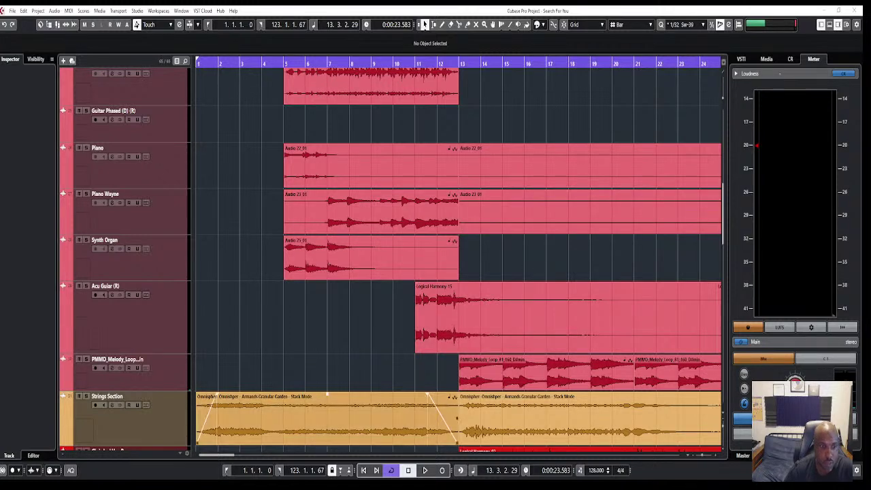
- Copy the last Kick slice past the end of the arrangement, around bar 123, and extend it into the full eight-bar loop
{"action": "left_click", "coordinate": [204, 263]}
{"action": "scroll", "coordinate": [279, 262], "scroll_direction": "up", "scroll_amount": 6}
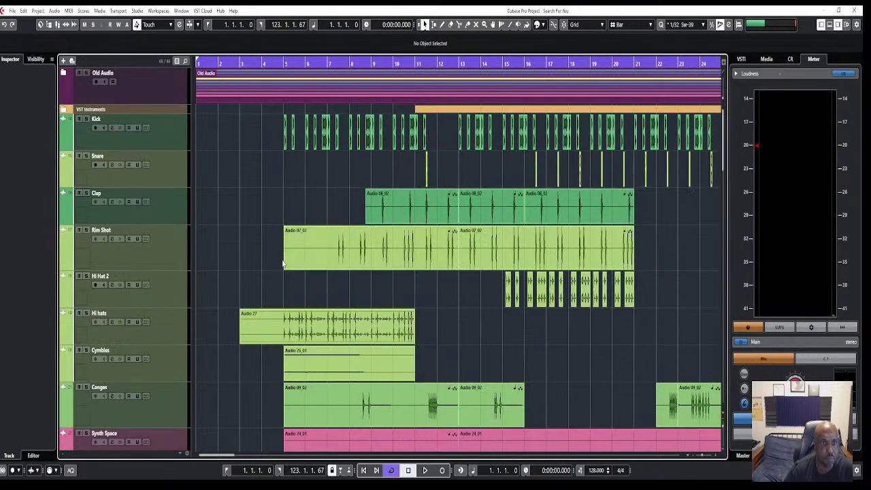
{"action": "scroll", "coordinate": [340, 258], "scroll_direction": "up", "scroll_amount": 4}
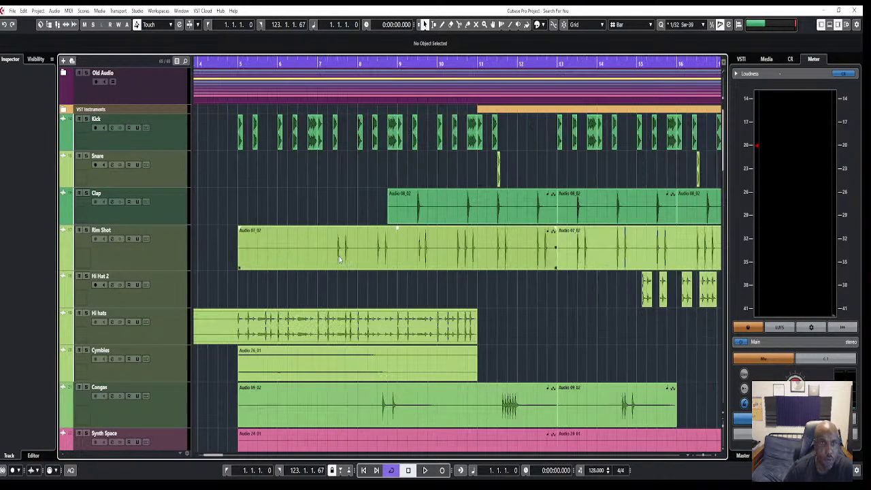
{"action": "scroll", "coordinate": [339, 258], "scroll_direction": "down", "scroll_amount": 1}
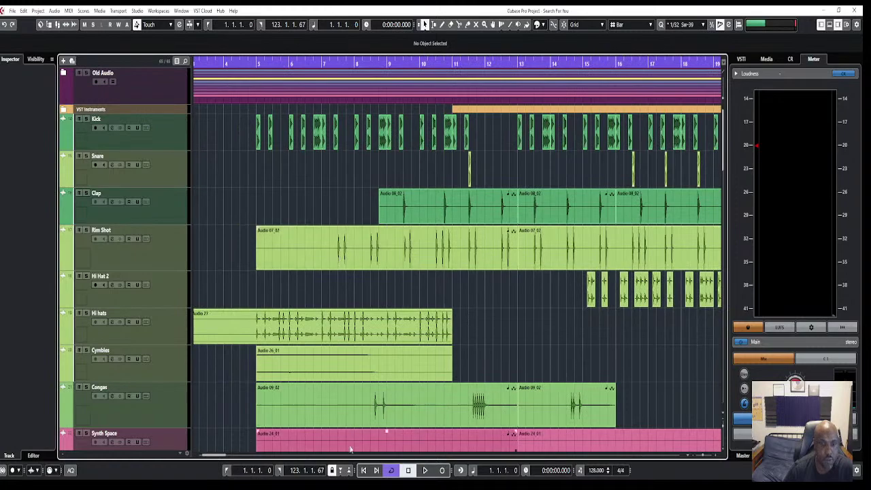
{"action": "left_click_drag", "start_coordinate": [222, 455], "coordinate": [382, 455]}
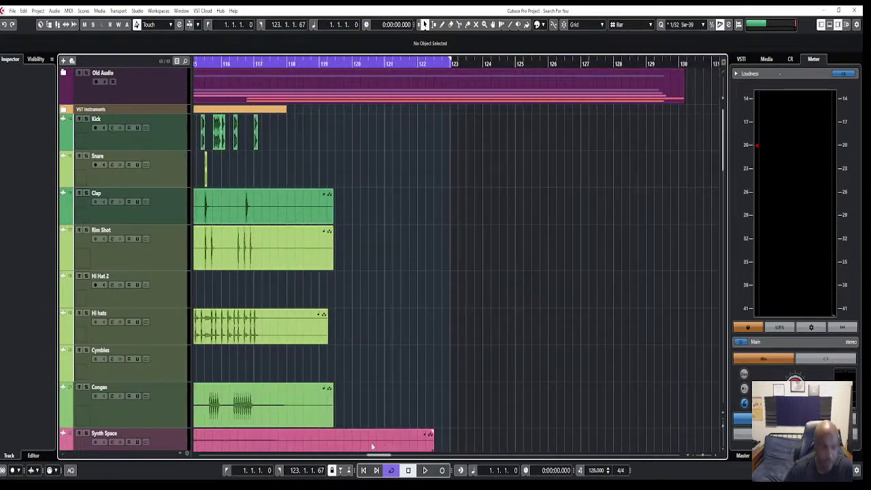
{"action": "left_click", "coordinate": [256, 143]}
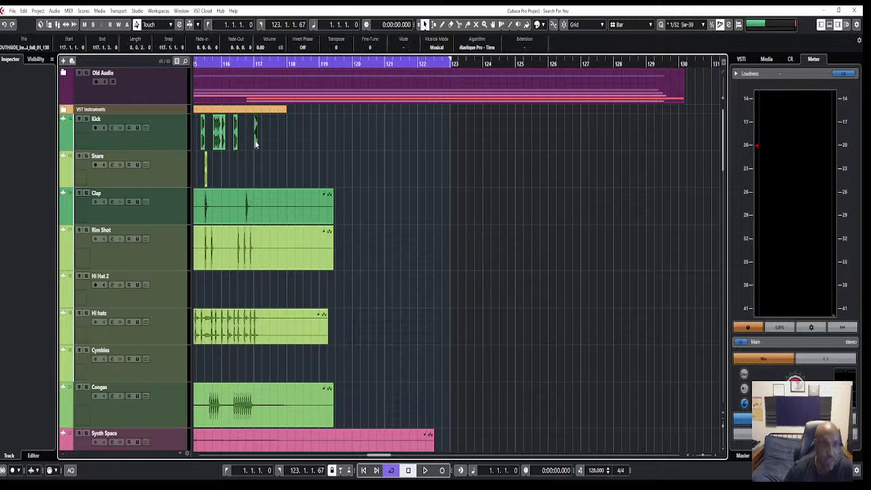
{"action": "left_click_drag", "start_coordinate": [454, 187], "coordinate": [726, 150]}
{"action": "left_click_drag", "start_coordinate": [379, 150], "coordinate": [328, 146]}
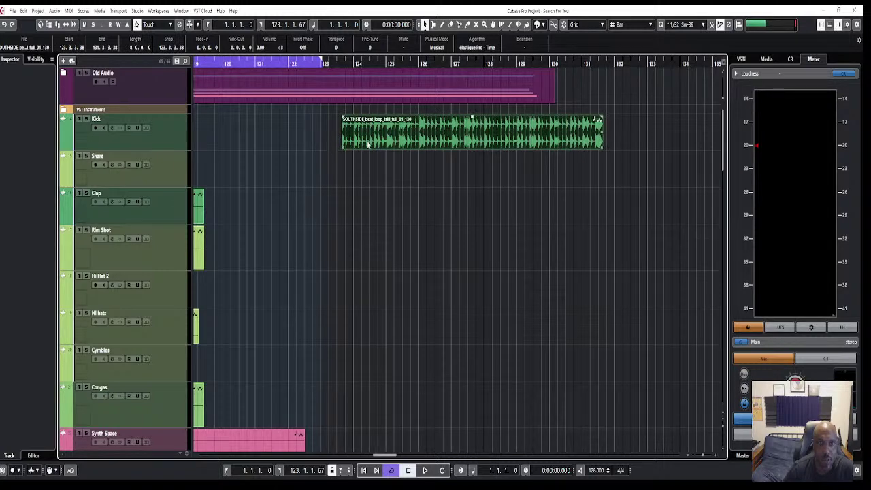
- Turn on snapping and move the extended Kick loop so it starts at bar 124
{"action": "key", "text": "Delete"}
{"action": "key", "text": "ctrl+z"}
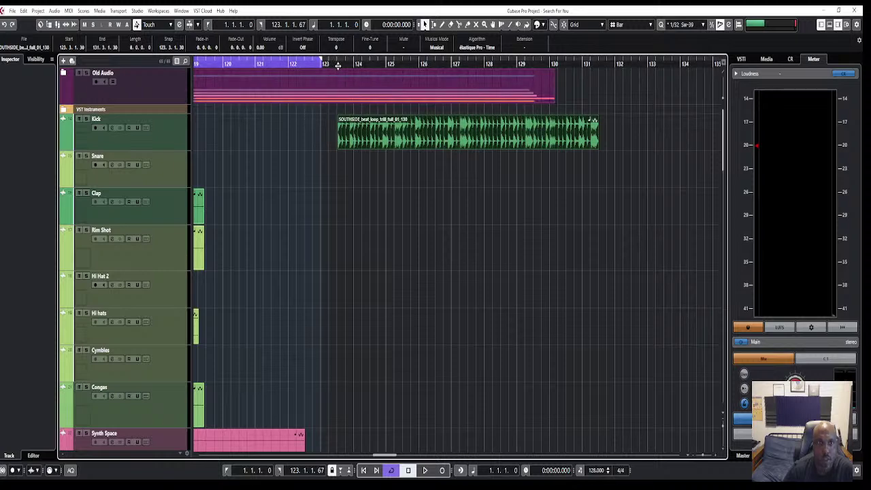
{"action": "left_click", "coordinate": [565, 26]}
{"action": "left_click_drag", "start_coordinate": [514, 132], "coordinate": [518, 132]}
- Play the full Kick loop from bar 124 to hear the original sample, and stop playback
{"action": "left_click", "coordinate": [354, 64]}
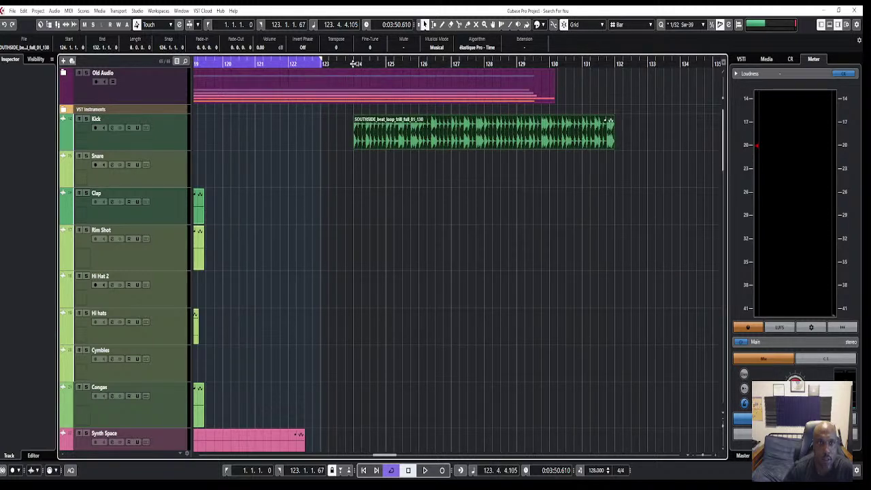
{"action": "key", "text": "space"}
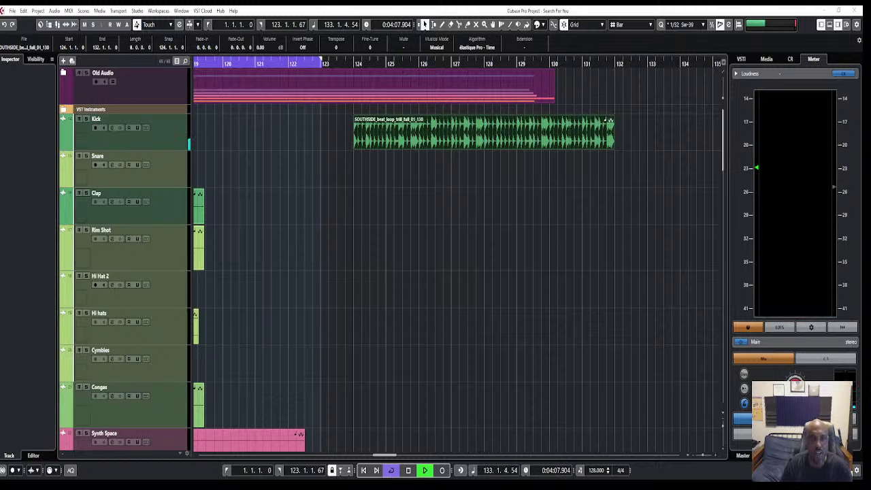
{"action": "left_click", "coordinate": [355, 64]}
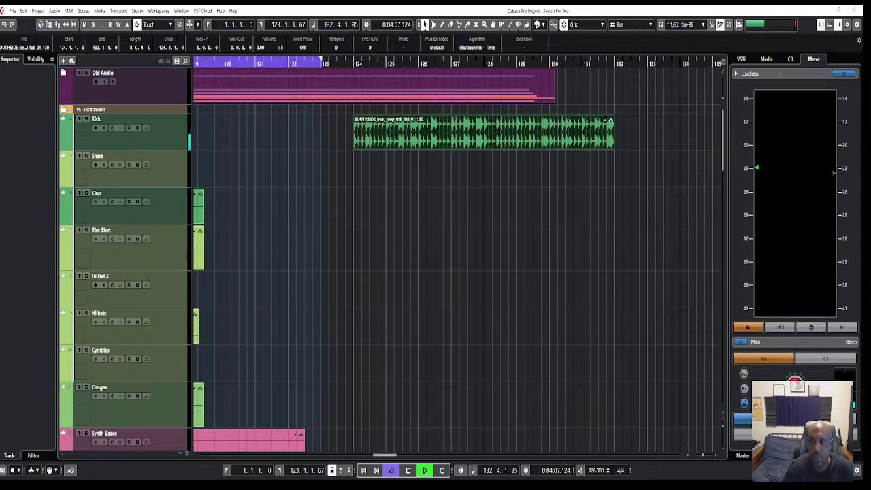
{"action": "left_click", "coordinate": [527, 340]}
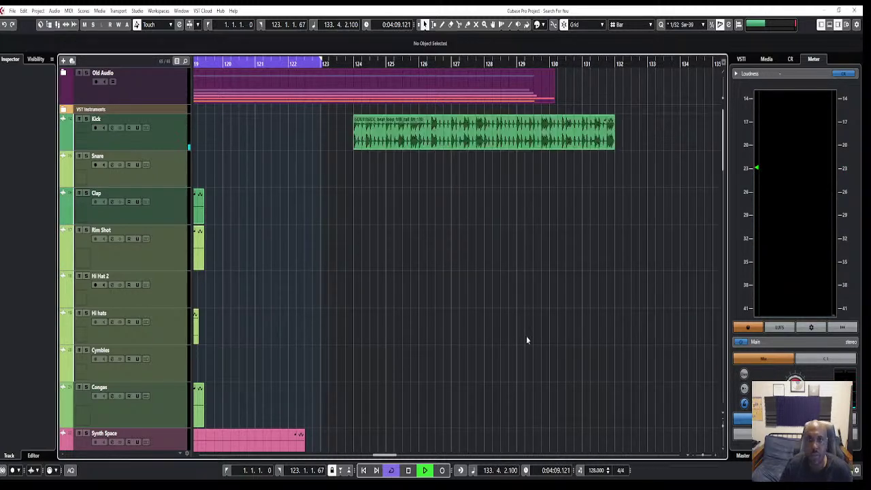
{"action": "key", "text": "space"}
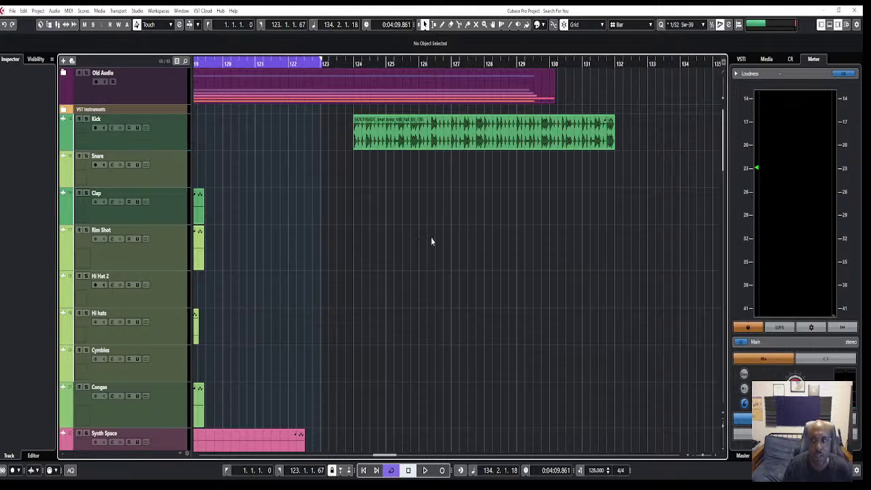
- Delete the extended loop at bar 124 from the Kick track
{"action": "left_click", "coordinate": [444, 135]}
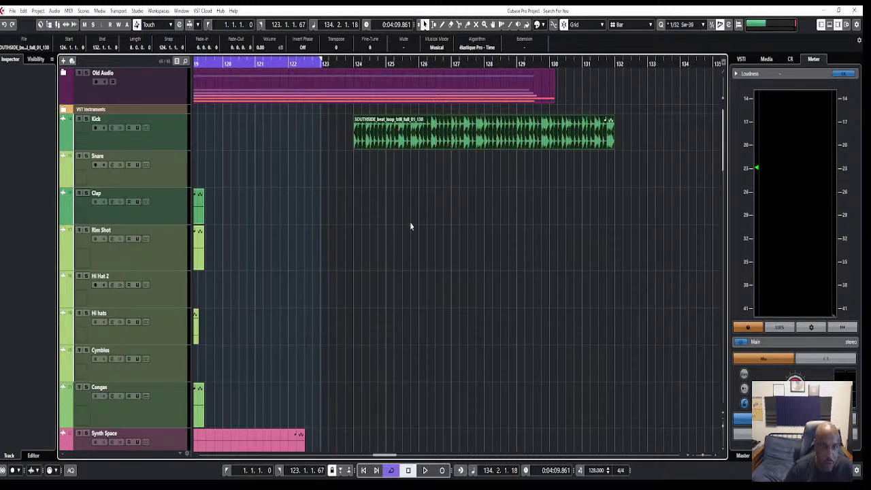
{"action": "key", "text": "Delete"}
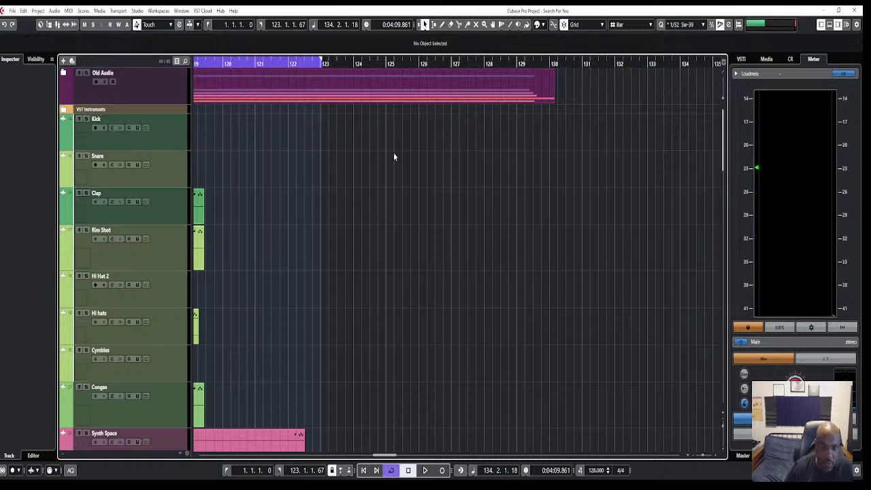
- Examine the arrangement back to its first bars and through the drum, instrument and vocal tracks, ending at the melody loop around bar 13
{"action": "left_click_drag", "start_coordinate": [395, 458], "coordinate": [363, 458]}
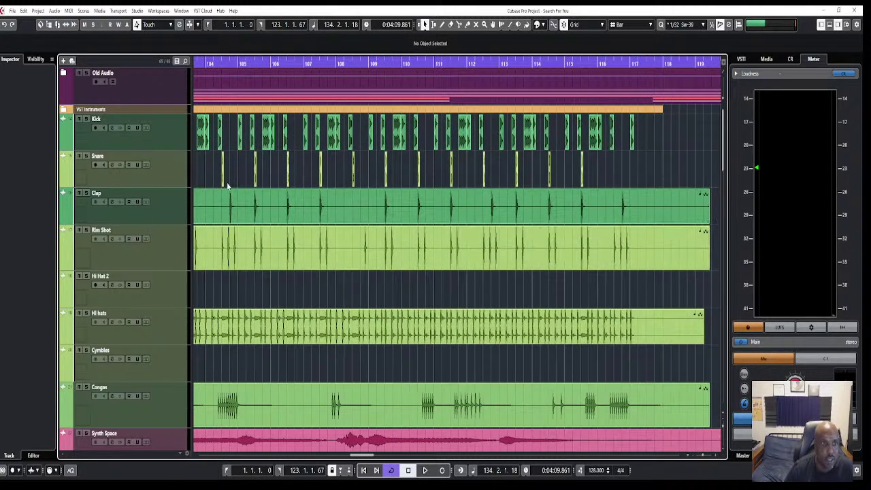
{"action": "left_click_drag", "start_coordinate": [353, 458], "coordinate": [240, 459]}
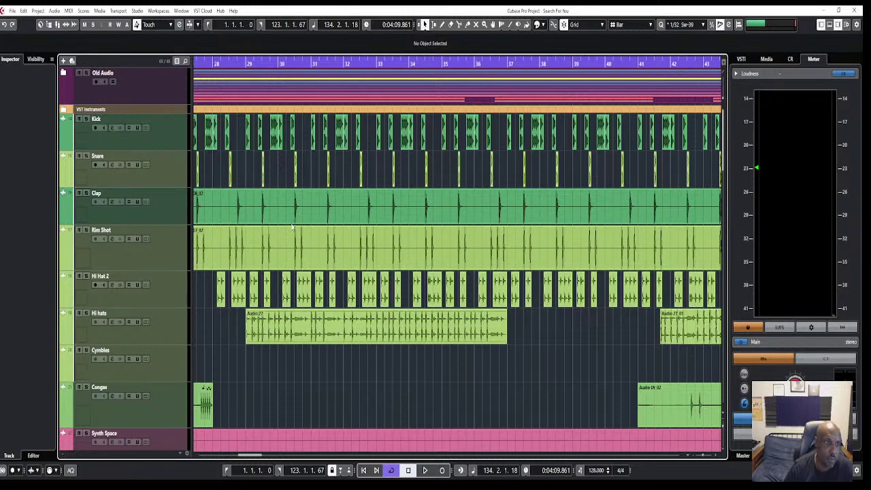
{"action": "scroll", "coordinate": [301, 299], "scroll_direction": "down", "scroll_amount": 3}
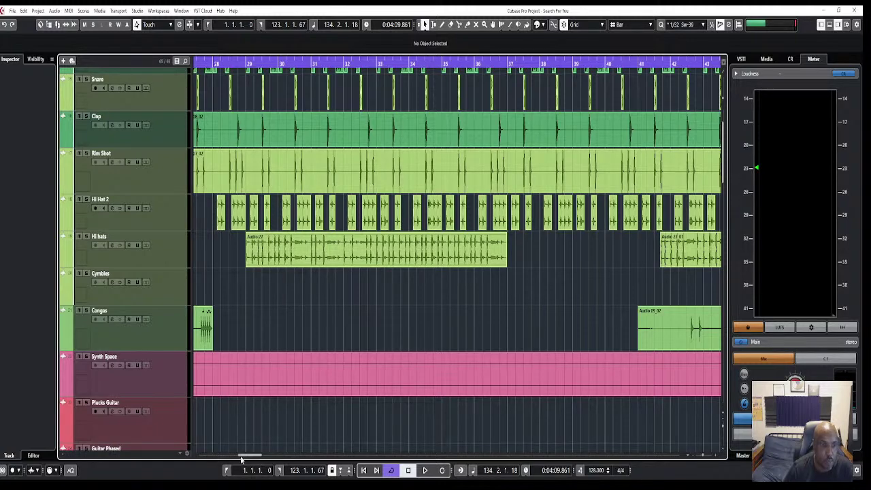
{"action": "left_click_drag", "start_coordinate": [242, 458], "coordinate": [204, 455]}
{"action": "scroll", "coordinate": [304, 382], "scroll_direction": "down", "scroll_amount": 5}
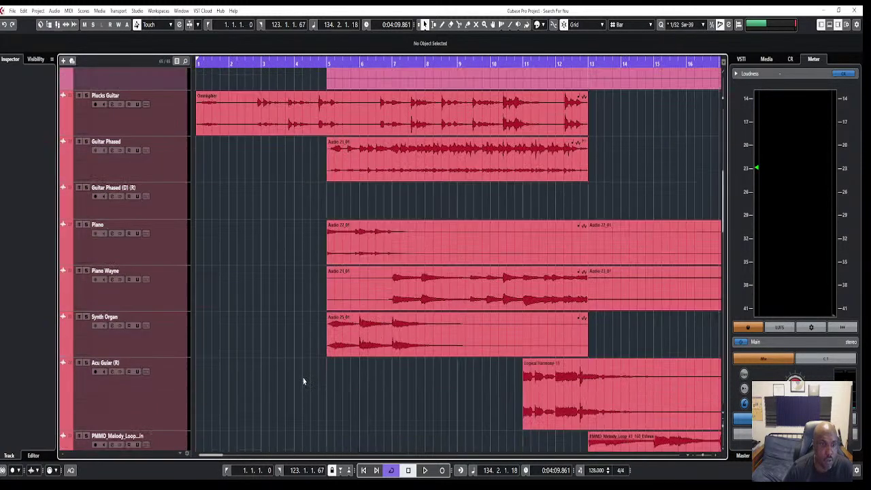
{"action": "scroll", "coordinate": [304, 381], "scroll_direction": "down", "scroll_amount": 20}
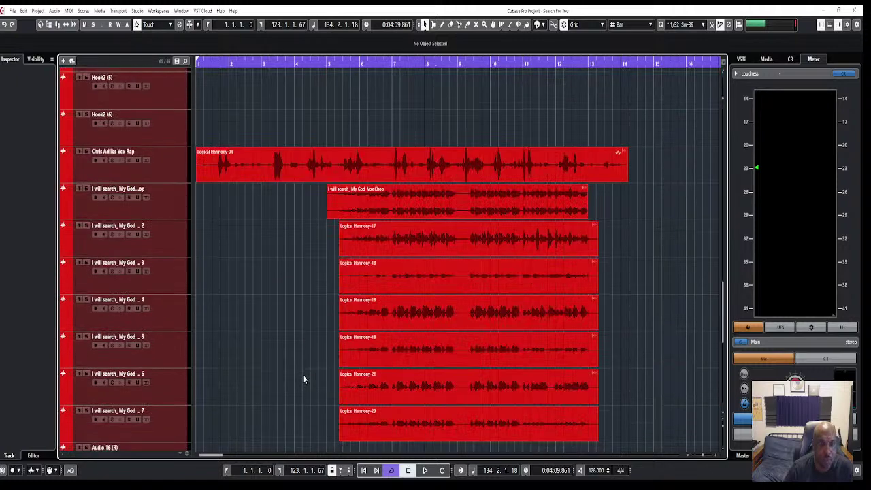
{"action": "scroll", "coordinate": [304, 379], "scroll_direction": "down", "scroll_amount": 5}
{"action": "scroll", "coordinate": [306, 378], "scroll_direction": "up", "scroll_amount": 15}
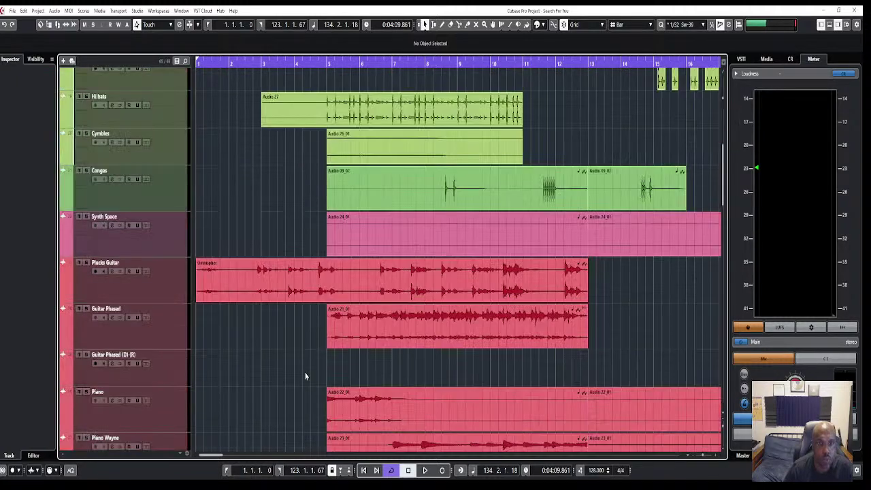
{"action": "scroll", "coordinate": [305, 377], "scroll_direction": "up", "scroll_amount": 5}
{"action": "scroll", "coordinate": [306, 377], "scroll_direction": "down", "scroll_amount": 5}
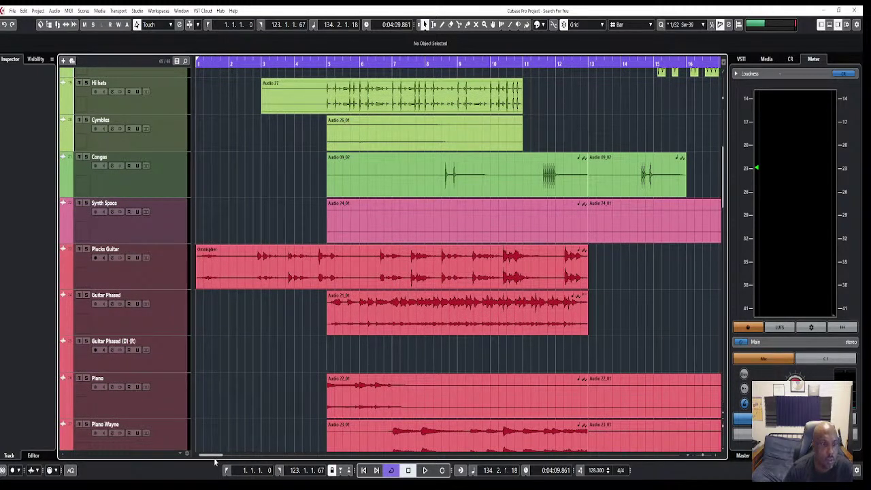
{"action": "scroll", "coordinate": [355, 389], "scroll_direction": "down", "scroll_amount": 3}
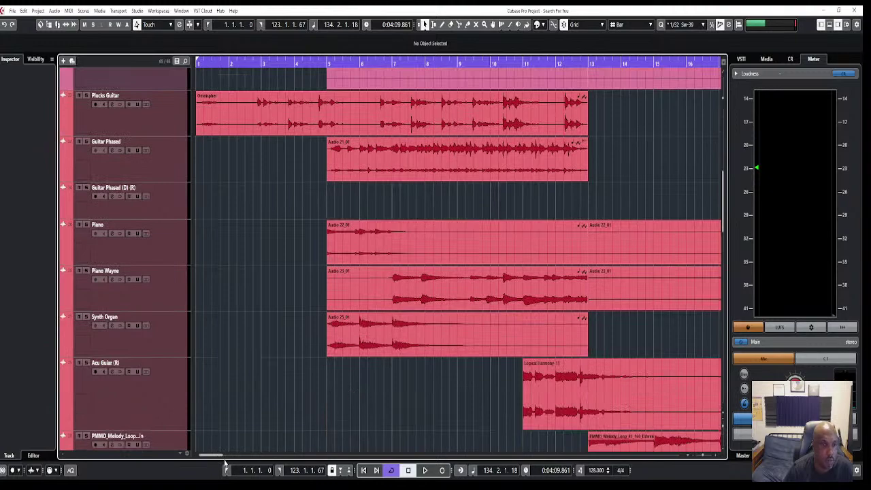
{"action": "left_click_drag", "start_coordinate": [214, 457], "coordinate": [232, 458]}
{"action": "scroll", "coordinate": [253, 396], "scroll_direction": "down", "scroll_amount": 5}
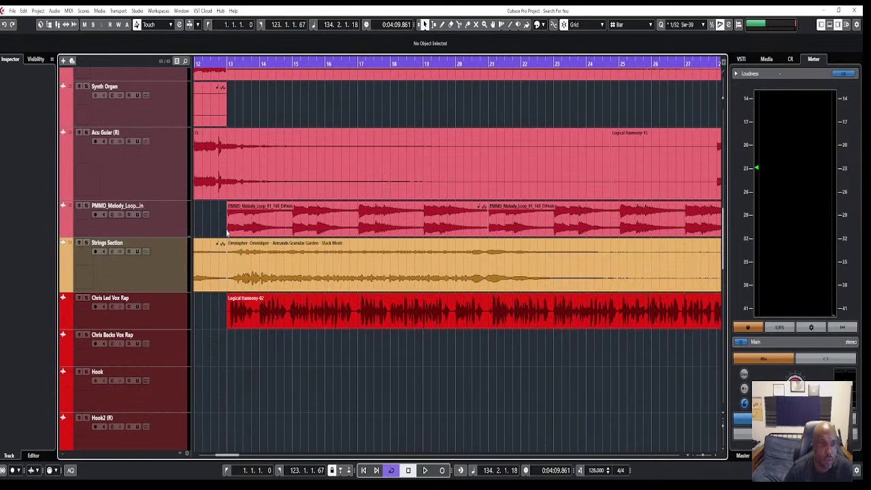
- Solo the PMMD_Melody_Loop track and play it from bar 13, then stop playback
{"action": "left_click", "coordinate": [87, 206]}
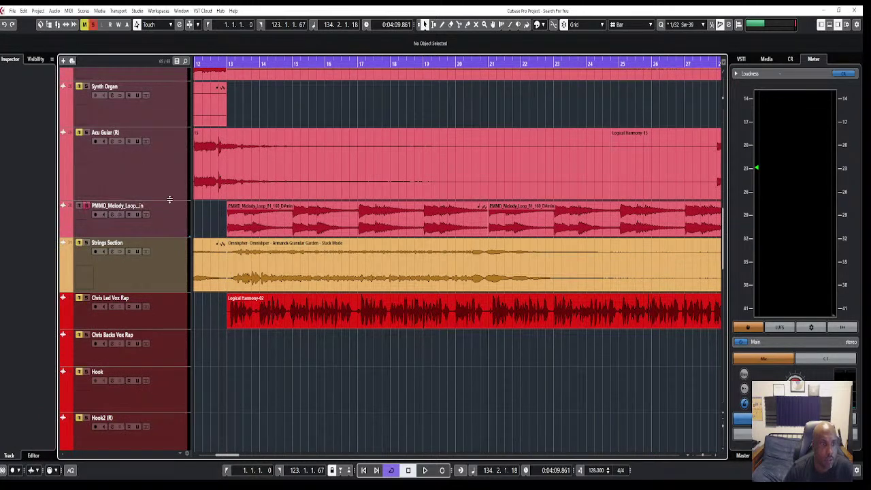
{"action": "double_click", "coordinate": [229, 64]}
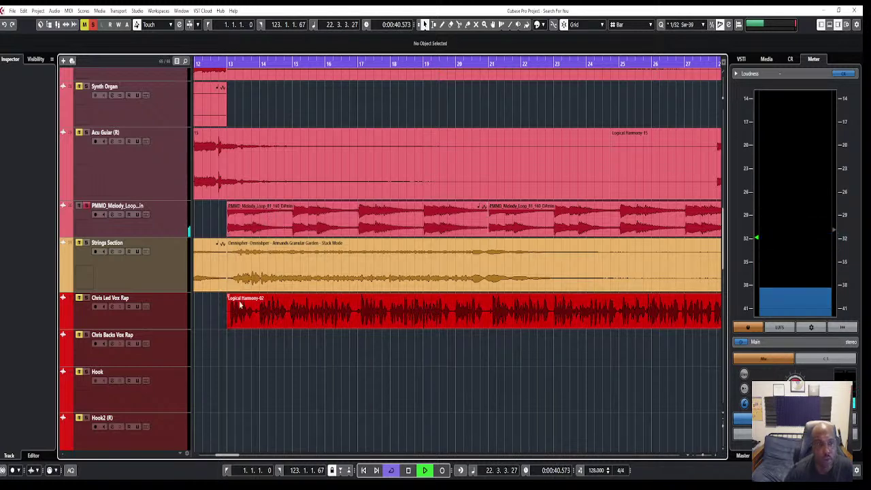
{"action": "key", "text": "space"}
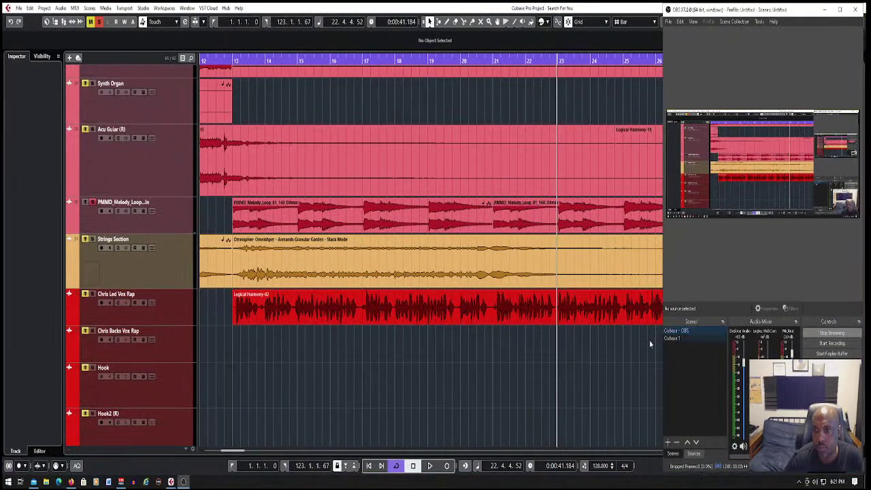
- Search the computer for "splice" and open the Splice app to view its recently added samples
{"action": "left_click", "coordinate": [8, 482]}
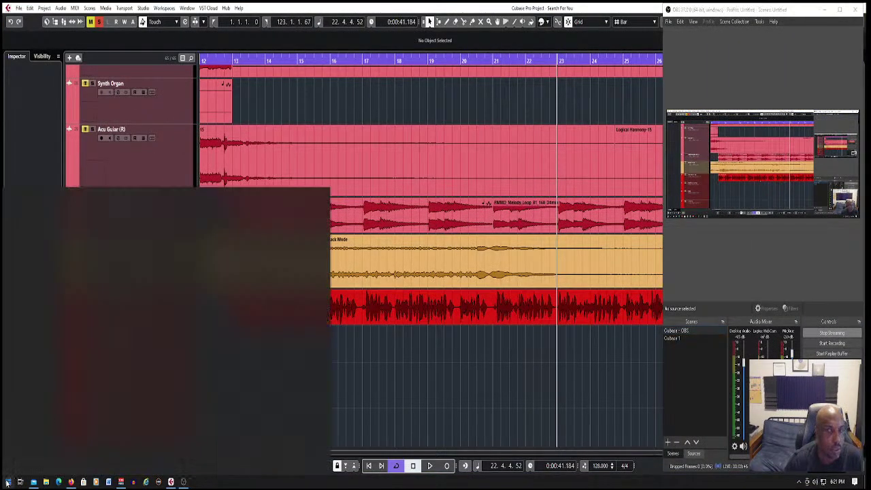
{"action": "type", "text": "splice"}
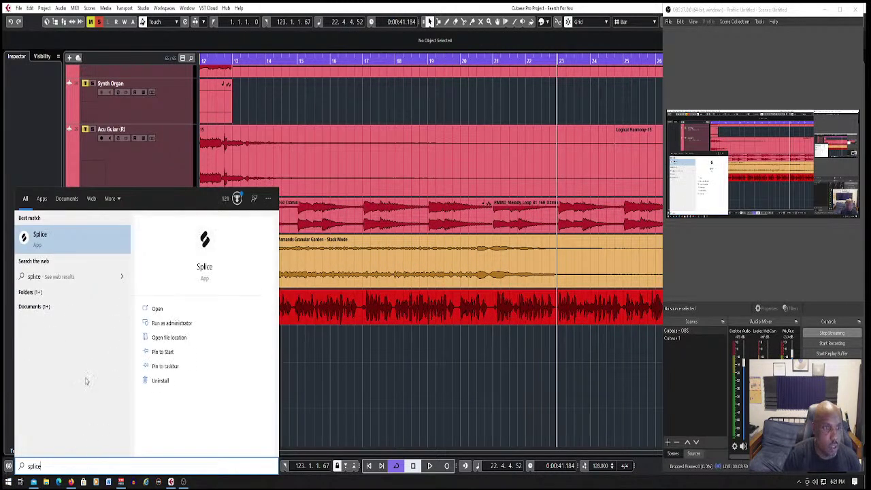
{"action": "left_click", "coordinate": [42, 238]}
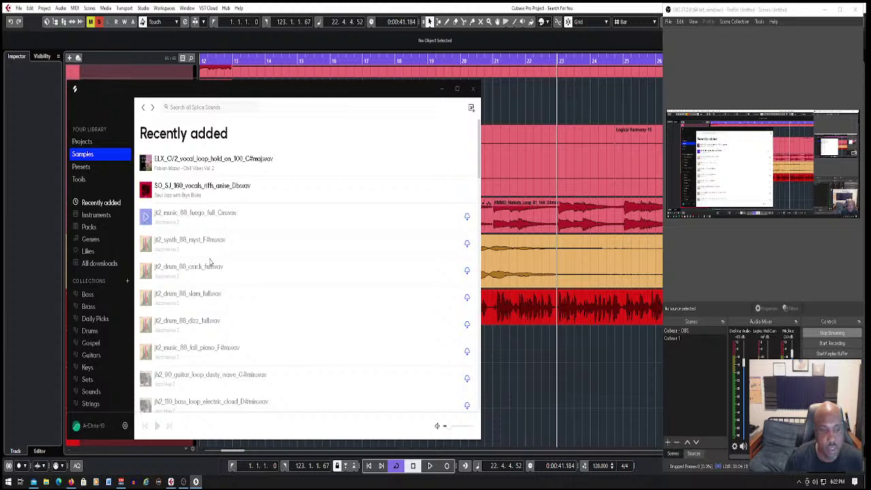
- Minimize Splice, switch the OBS scene to "Cubase 1" and return to the Cubase project
{"action": "left_click", "coordinate": [442, 89]}
{"action": "scroll", "coordinate": [331, 362], "scroll_direction": "up", "scroll_amount": 3}
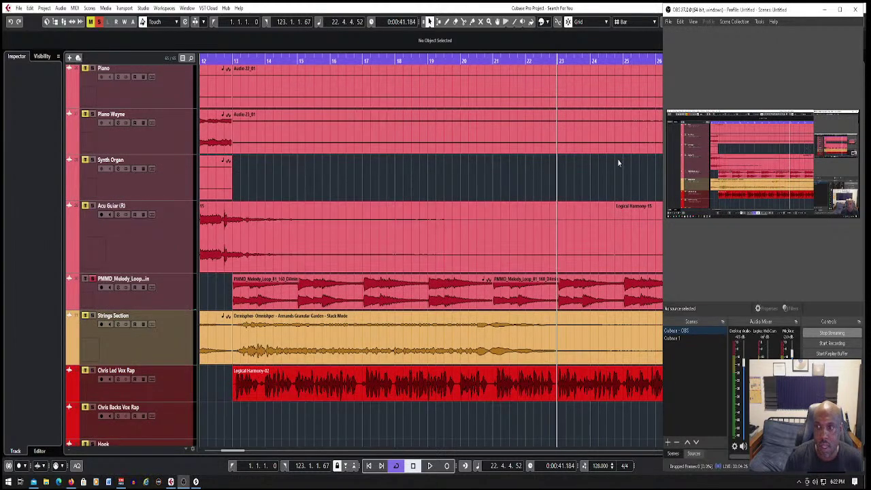
{"action": "left_click", "coordinate": [697, 339]}
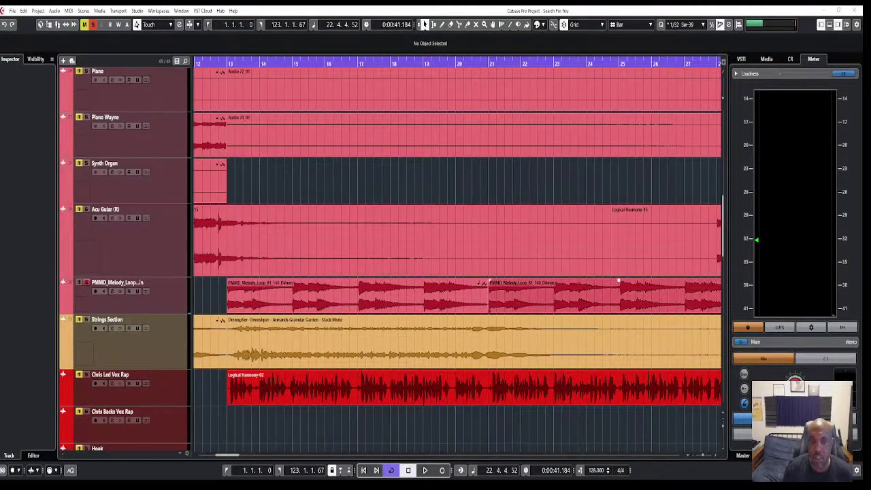
{"action": "left_click", "coordinate": [505, 435]}
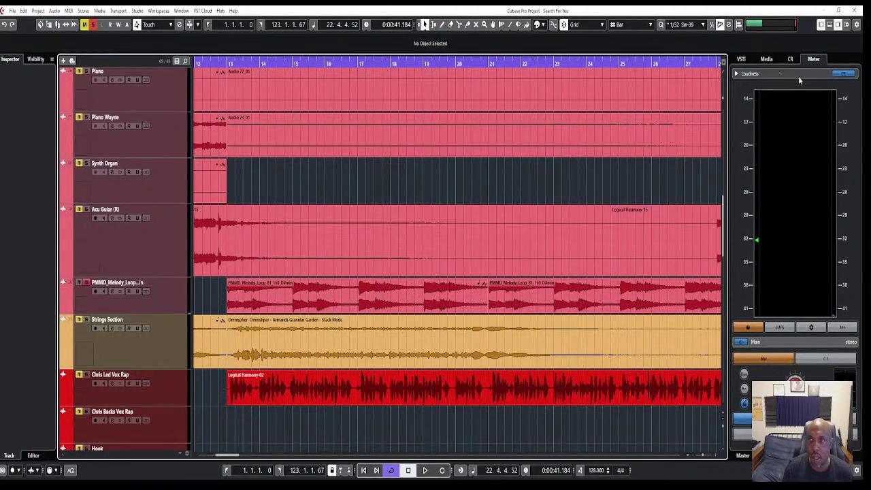
- Open the media File Browser and look through the Splice sample pack folders and the folders below them
{"action": "left_click", "coordinate": [766, 59]}
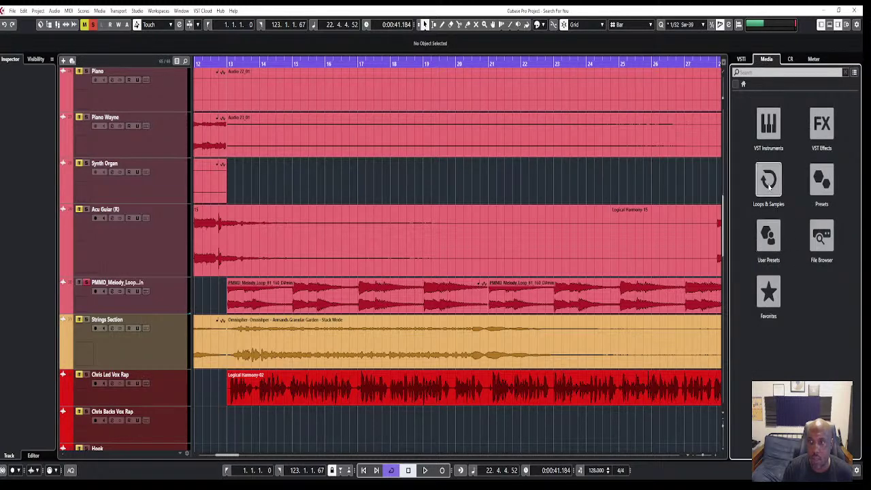
{"action": "left_click", "coordinate": [817, 236]}
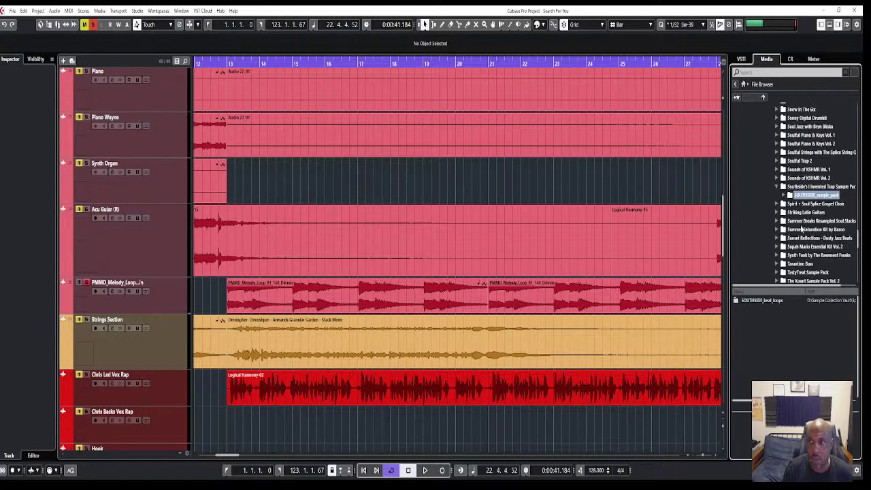
{"action": "scroll", "coordinate": [814, 180], "scroll_direction": "up", "scroll_amount": 2}
{"action": "scroll", "coordinate": [815, 181], "scroll_direction": "up", "scroll_amount": 15}
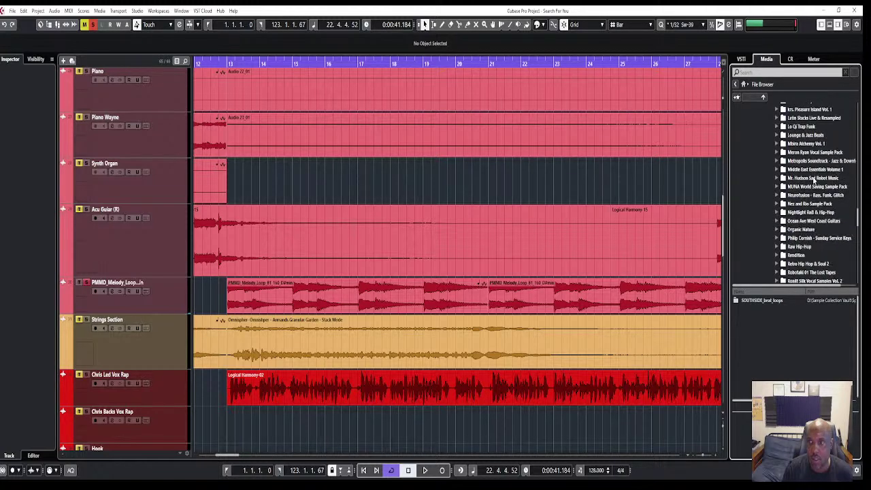
{"action": "scroll", "coordinate": [802, 194], "scroll_direction": "down", "scroll_amount": 15}
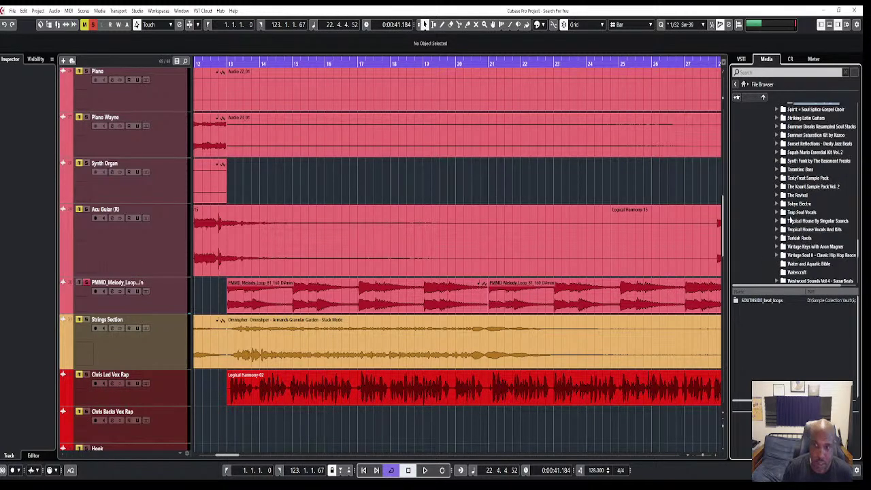
{"action": "scroll", "coordinate": [803, 174], "scroll_direction": "down", "scroll_amount": 10}
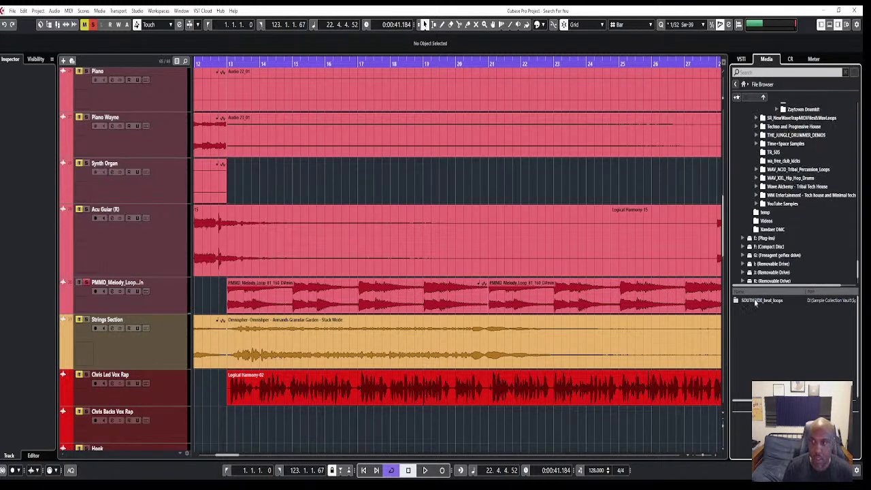
- Expand Southside's I Invented Trap Sample Pack to its SOUTHSIDE_beat_loops folder and select the full trill beat loop sample
{"action": "left_click", "coordinate": [755, 301]}
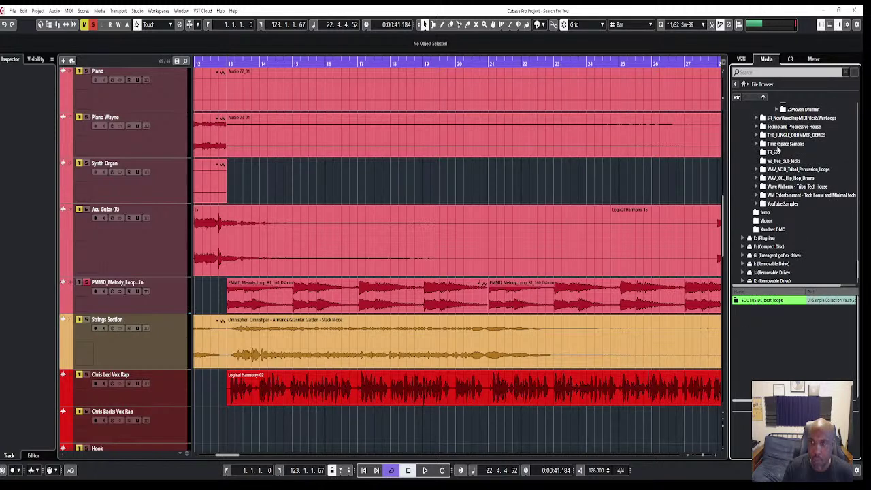
{"action": "left_click", "coordinate": [757, 145]}
{"action": "scroll", "coordinate": [768, 153], "scroll_direction": "down", "scroll_amount": 10}
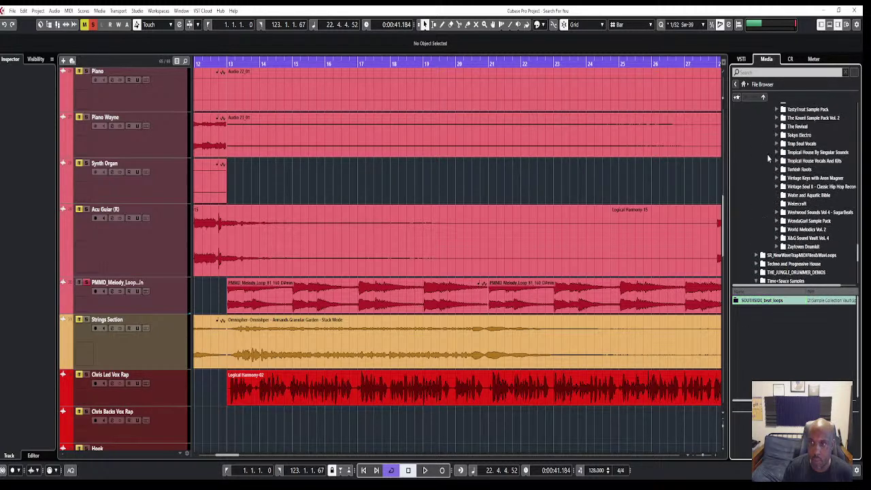
{"action": "scroll", "coordinate": [777, 164], "scroll_direction": "up", "scroll_amount": 2}
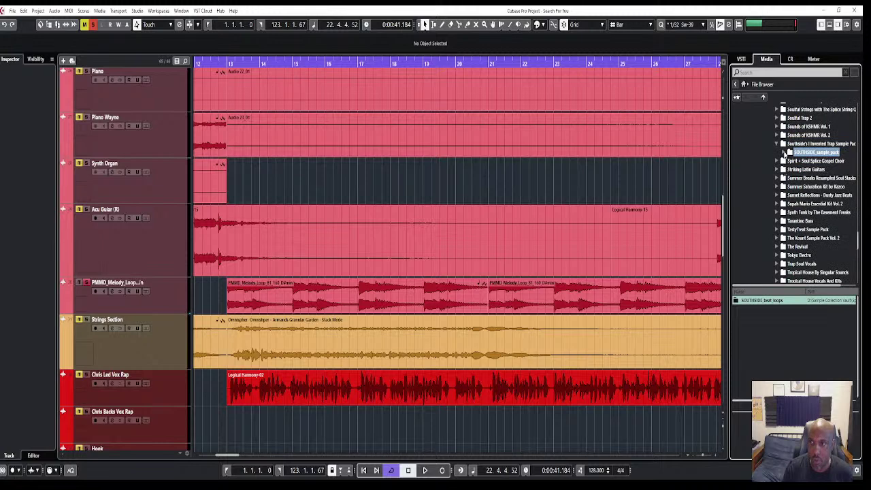
{"action": "left_click", "coordinate": [784, 152]}
{"action": "left_click", "coordinate": [790, 161]}
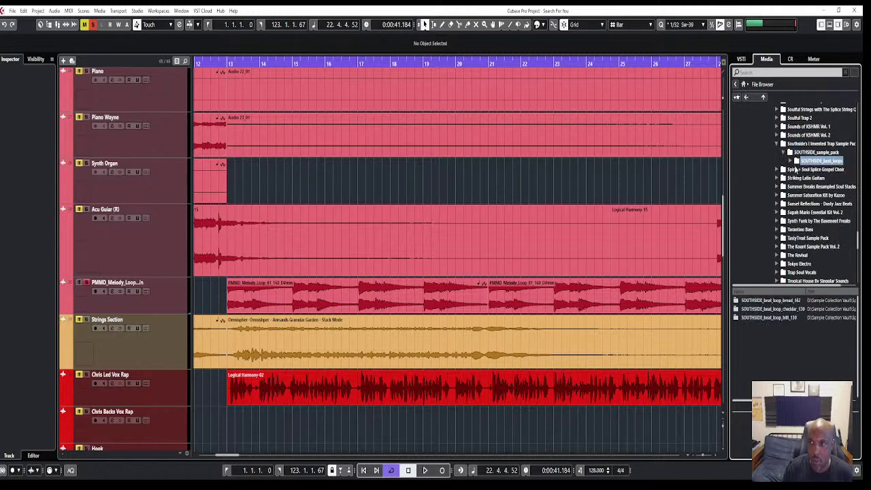
{"action": "left_click", "coordinate": [791, 162]}
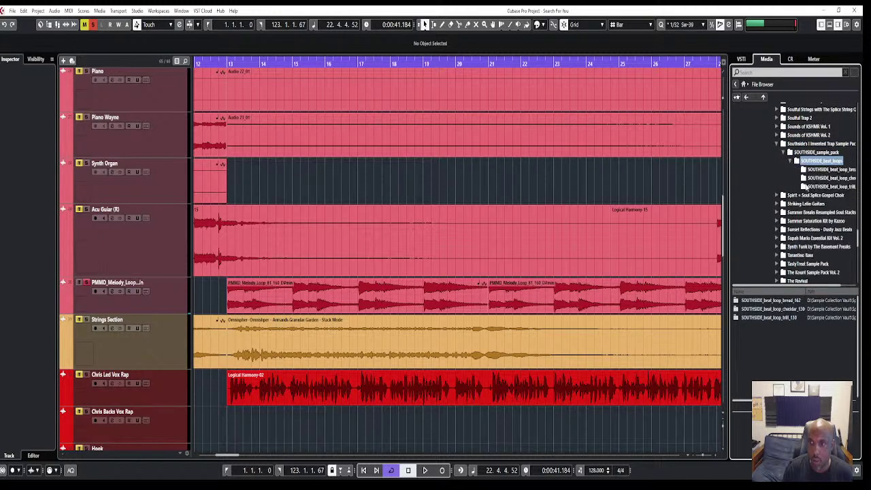
{"action": "left_click", "coordinate": [806, 186]}
{"action": "left_click", "coordinate": [776, 302]}
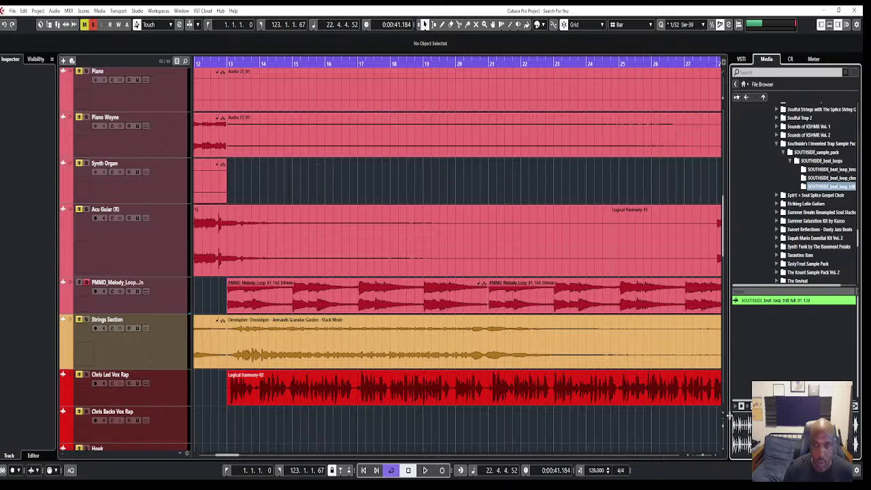
- Play the soloed PMMD_Melody_Loop track from the current position at bar 22, then stop playback
{"action": "left_click", "coordinate": [672, 418]}
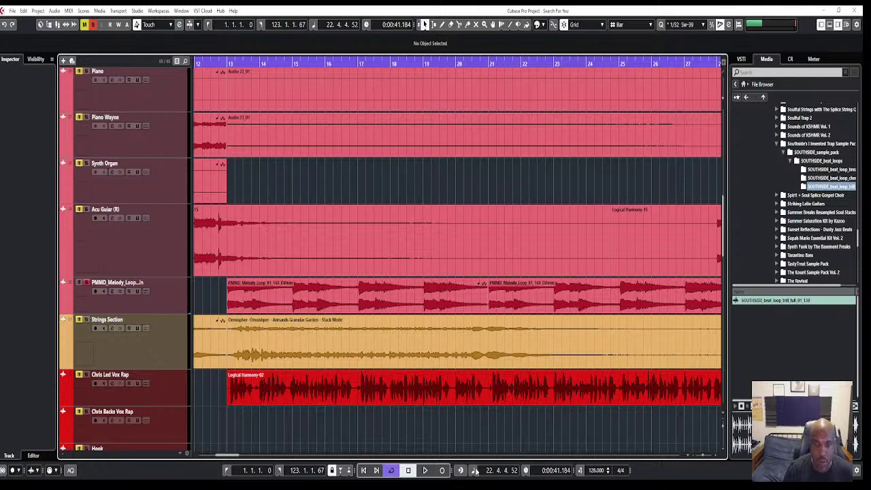
{"action": "key", "text": "space"}
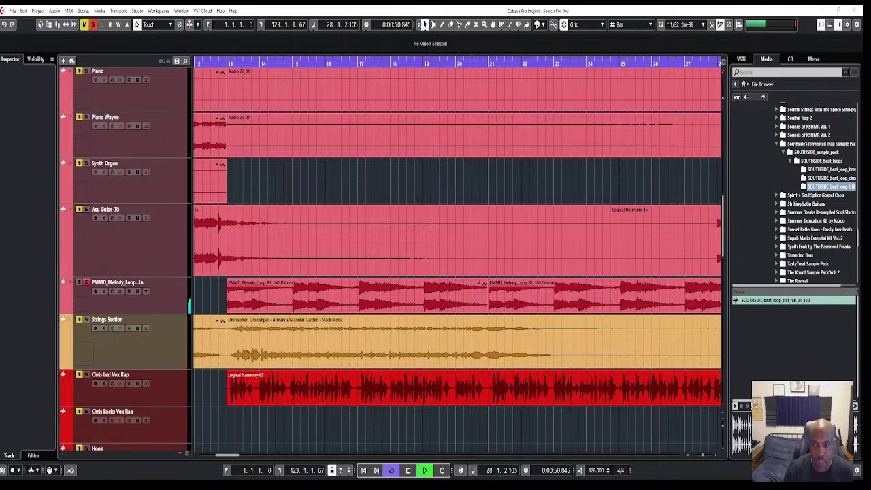
{"action": "key", "text": "space"}
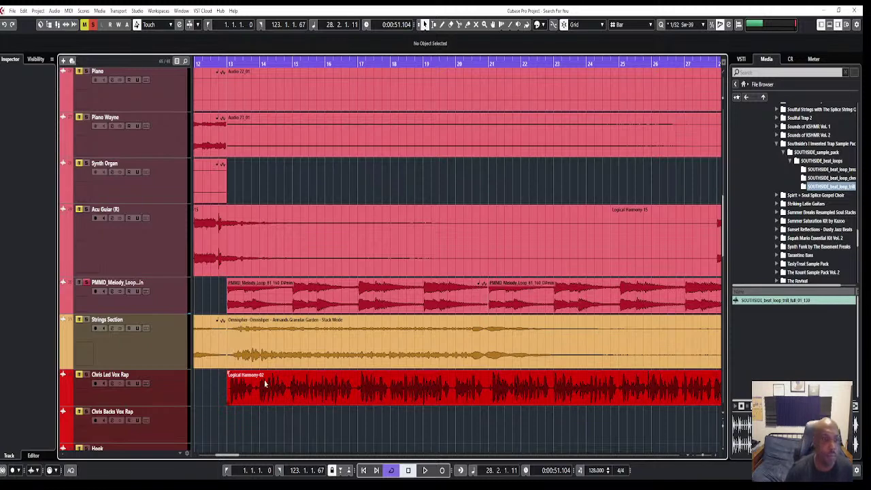
- Deactivate the solo state for all tracks and return the project cursor to bar 1
{"action": "scroll", "coordinate": [236, 331], "scroll_direction": "up", "scroll_amount": 5}
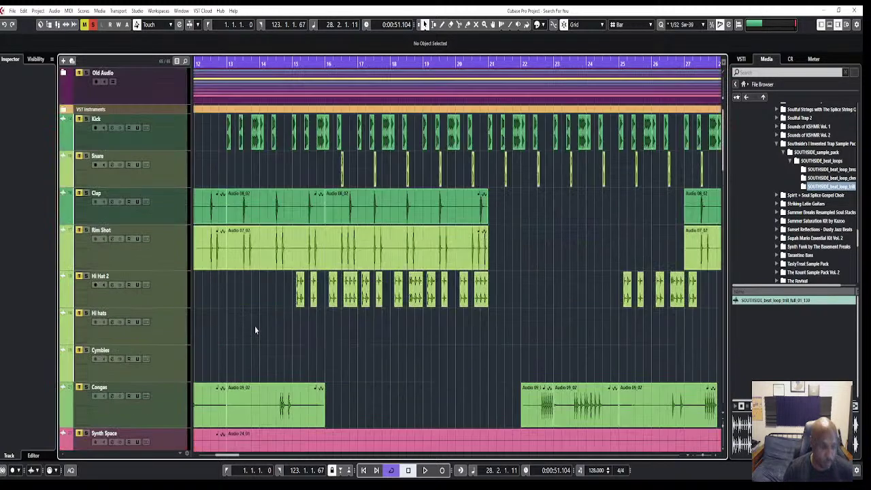
{"action": "scroll", "coordinate": [256, 325], "scroll_direction": "down", "scroll_amount": 3}
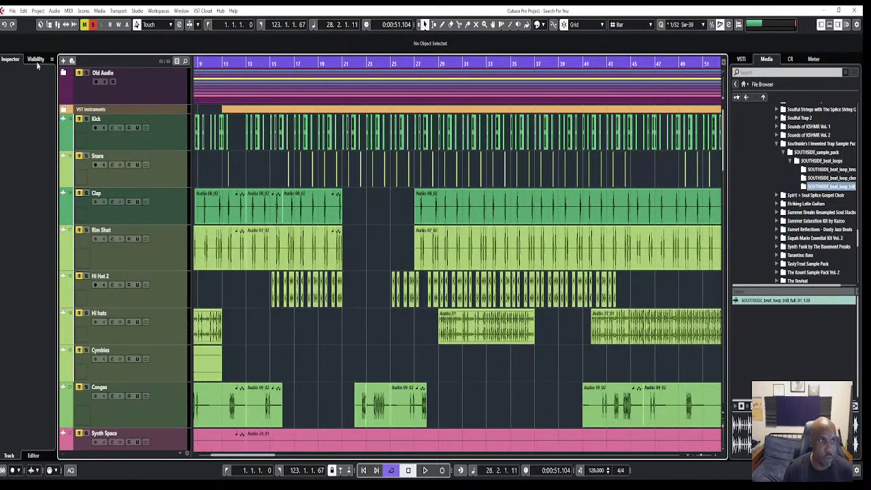
{"action": "left_click", "coordinate": [92, 26]}
{"action": "scroll", "coordinate": [232, 278], "scroll_direction": "down", "scroll_amount": 15}
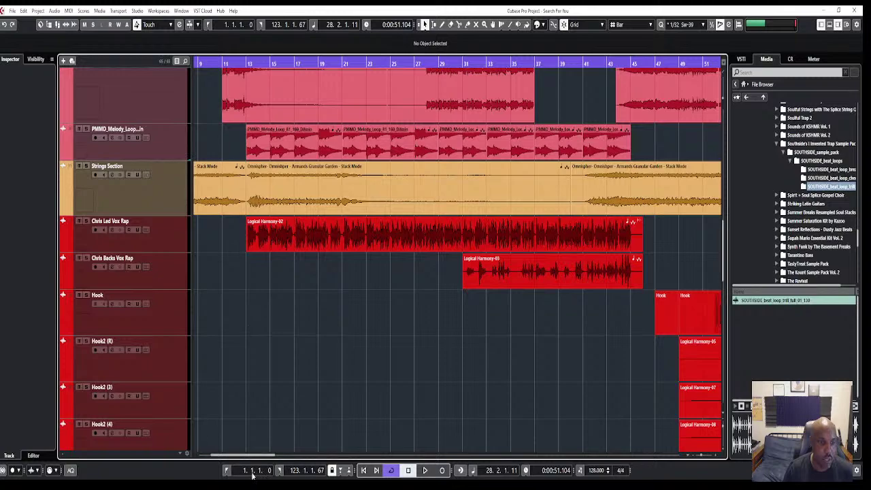
{"action": "left_click", "coordinate": [278, 471]}
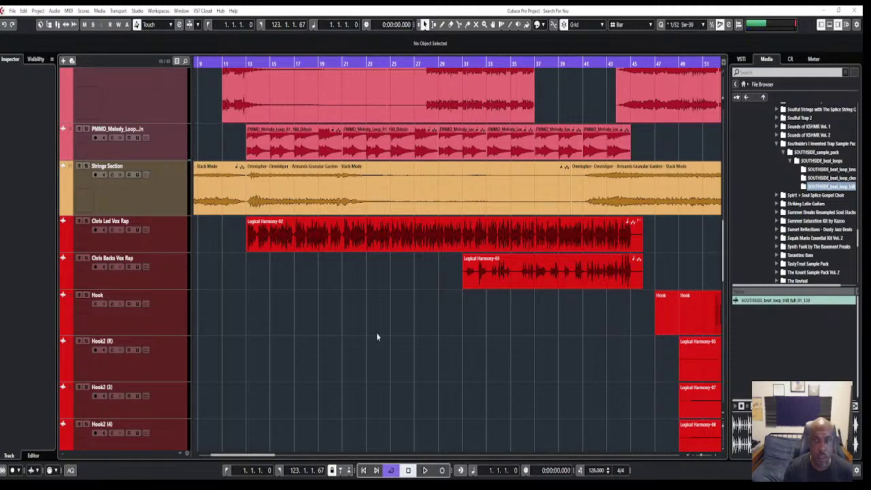
{"action": "scroll", "coordinate": [374, 337], "scroll_direction": "up", "scroll_amount": 15}
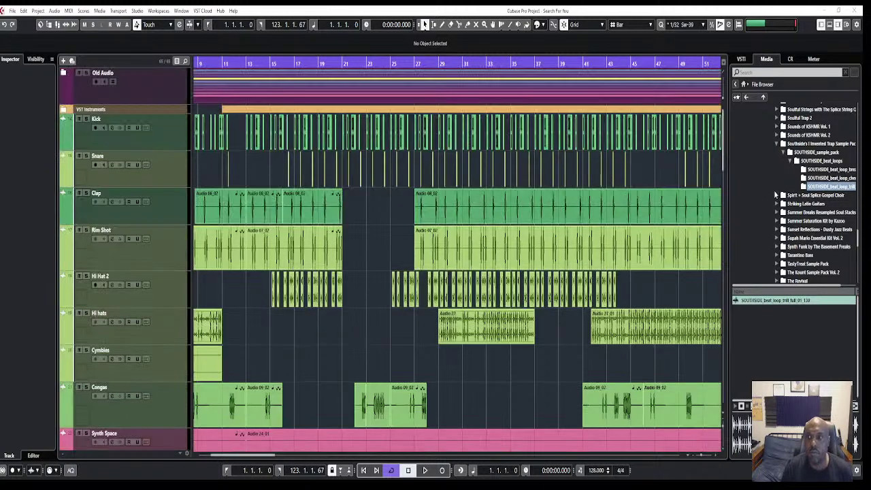
- Select the Southside's I Invented Trap pack folder, start playing the full mix from bar 1 and show the loudness meter
{"action": "left_click", "coordinate": [814, 144]}
{"action": "key", "text": "space"}
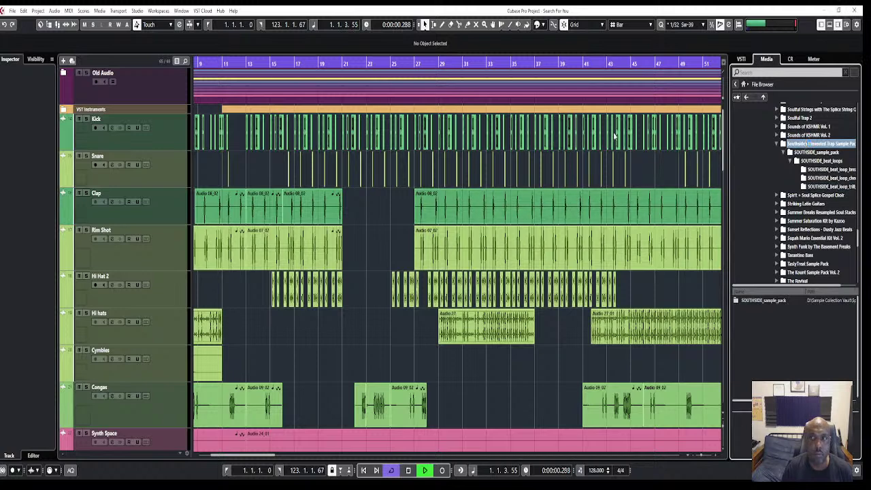
{"action": "left_click", "coordinate": [814, 60]}
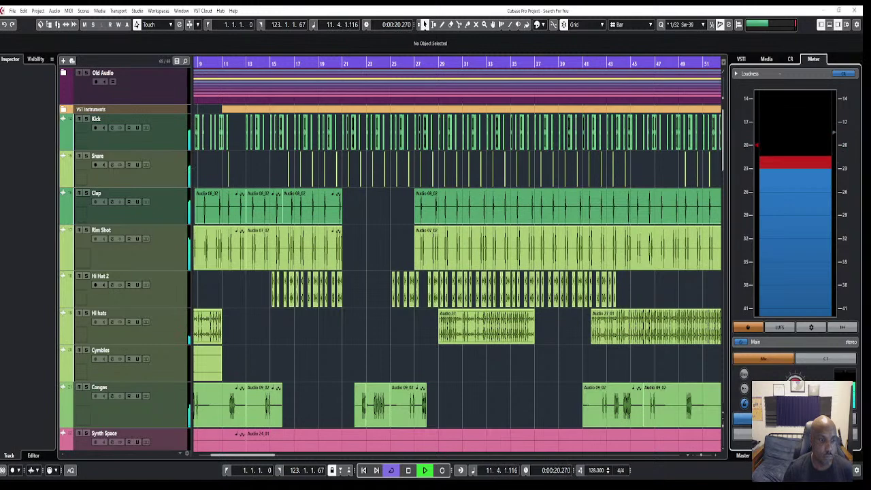
- Zoom out to the whole song during playback, view the melody loop among the other tracks, and stop playback around bar 28
{"action": "key", "text": "g"}
{"action": "key", "text": "g"}
{"action": "scroll", "coordinate": [349, 317], "scroll_direction": "down", "scroll_amount": 2}
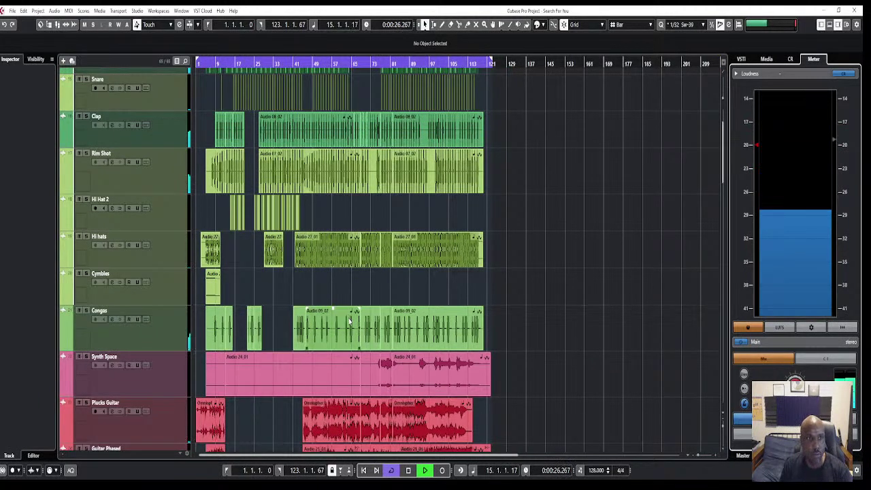
{"action": "scroll", "coordinate": [283, 291], "scroll_direction": "down", "scroll_amount": 2}
{"action": "scroll", "coordinate": [281, 291], "scroll_direction": "down", "scroll_amount": 4}
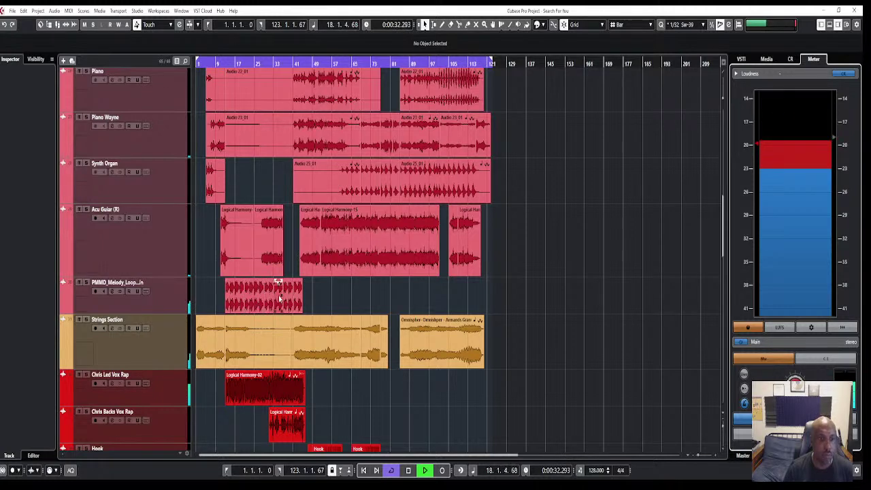
{"action": "left_click", "coordinate": [334, 249]}
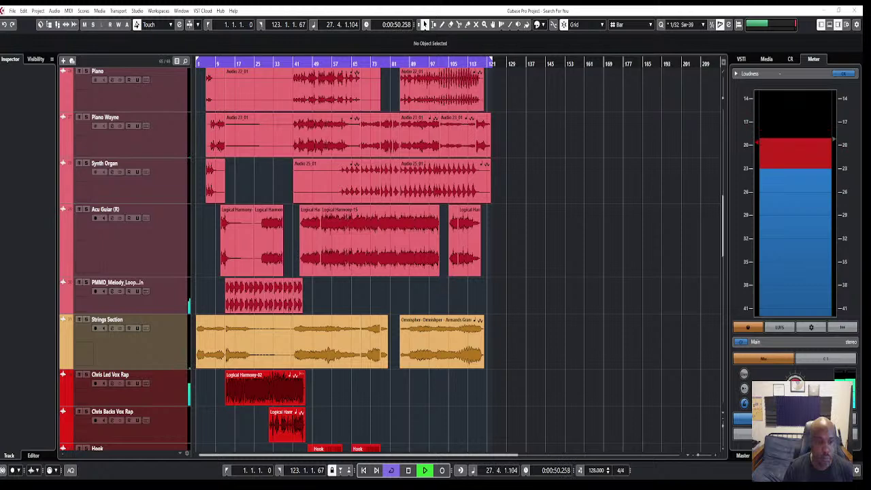
{"action": "left_click", "coordinate": [409, 470]}
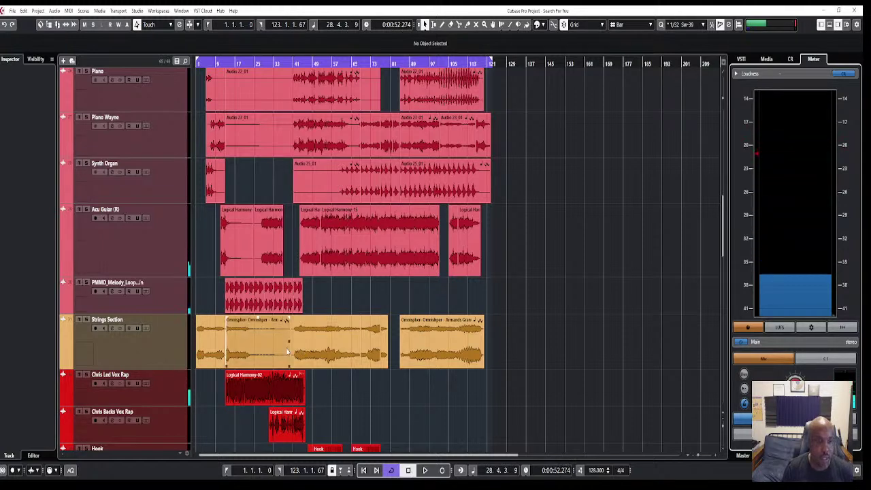
- Locate the "I will search_ My God" vocal chop tracks, zoom in on their clips and set the project cursor to bar 5
{"action": "scroll", "coordinate": [271, 331], "scroll_direction": "down", "scroll_amount": 5}
{"action": "scroll", "coordinate": [269, 325], "scroll_direction": "up", "scroll_amount": 5}
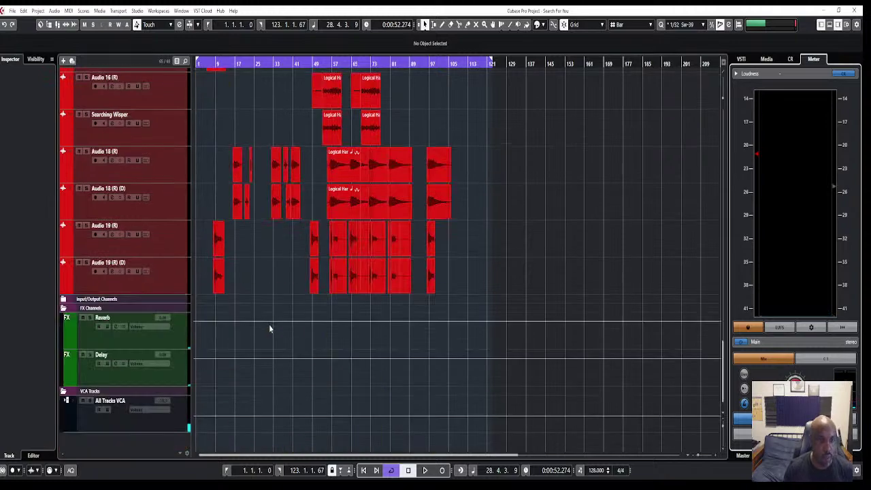
{"action": "scroll", "coordinate": [266, 328], "scroll_direction": "down", "scroll_amount": 5}
{"action": "scroll", "coordinate": [255, 278], "scroll_direction": "up", "scroll_amount": 2}
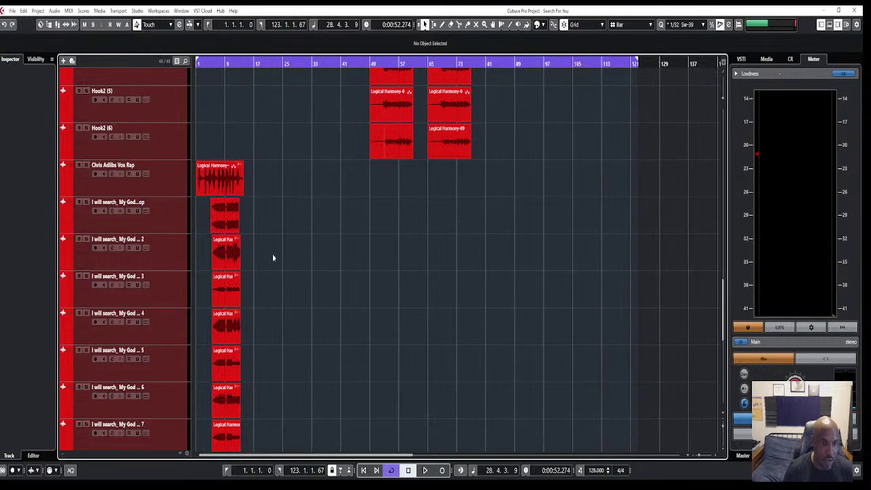
{"action": "scroll", "coordinate": [217, 230], "scroll_direction": "up", "scroll_amount": 3}
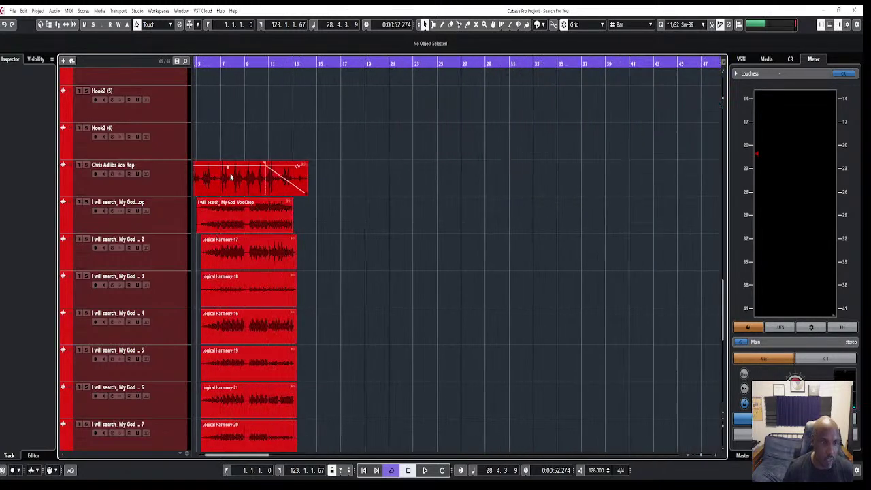
{"action": "left_click_drag", "start_coordinate": [255, 456], "coordinate": [242, 456]}
{"action": "left_click", "coordinate": [245, 62]}
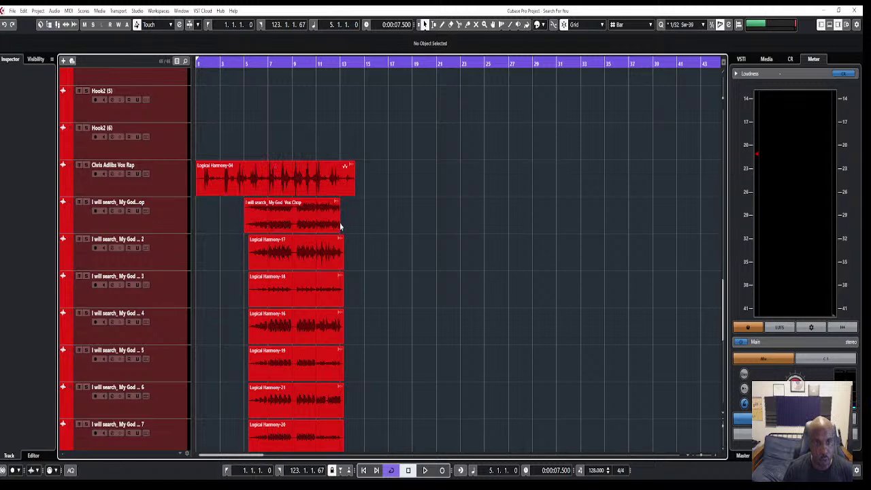
- Go through the stacked "I will search_ My God" vocal clips up to the seventh track's clip, then play them from bar 5 and stop
{"action": "scroll", "coordinate": [282, 215], "scroll_direction": "down", "scroll_amount": 5}
{"action": "scroll", "coordinate": [282, 215], "scroll_direction": "up", "scroll_amount": 5}
{"action": "left_click", "coordinate": [291, 224]}
{"action": "left_click", "coordinate": [293, 255]}
{"action": "left_click", "coordinate": [293, 293]}
{"action": "left_click", "coordinate": [299, 368]}
{"action": "left_click", "coordinate": [294, 396]}
{"action": "left_click", "coordinate": [292, 435]}
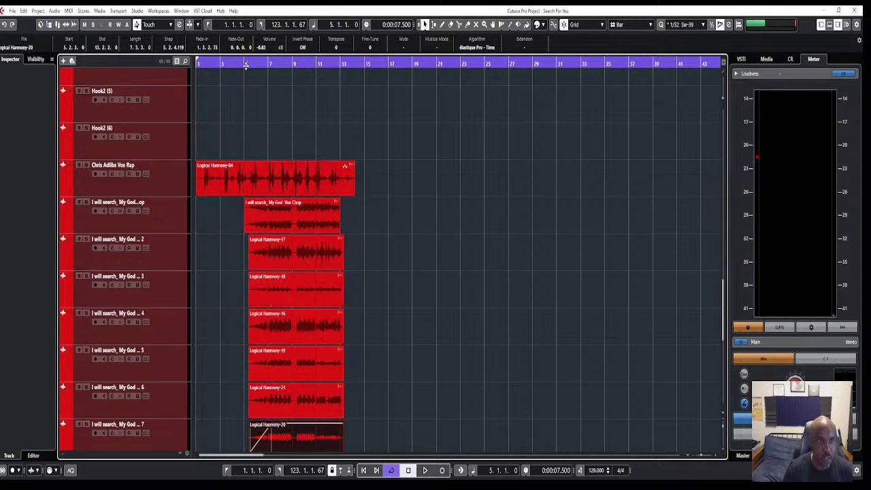
{"action": "key", "text": "space"}
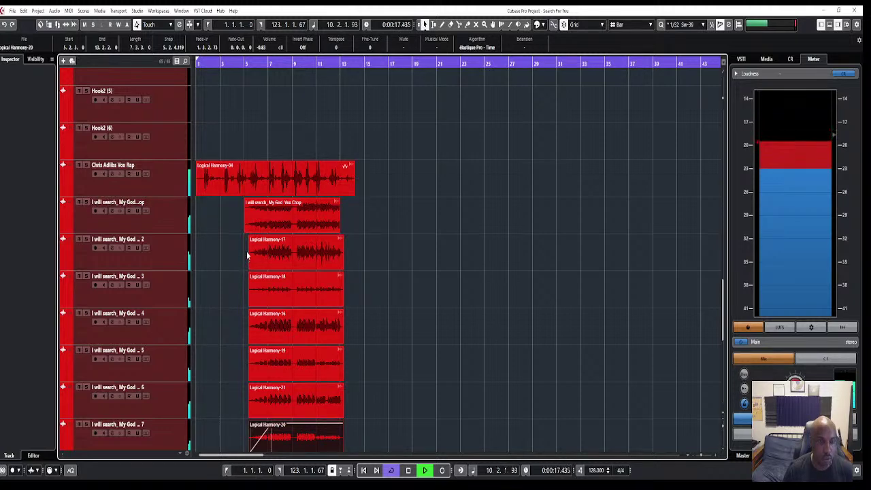
{"action": "key", "text": "space"}
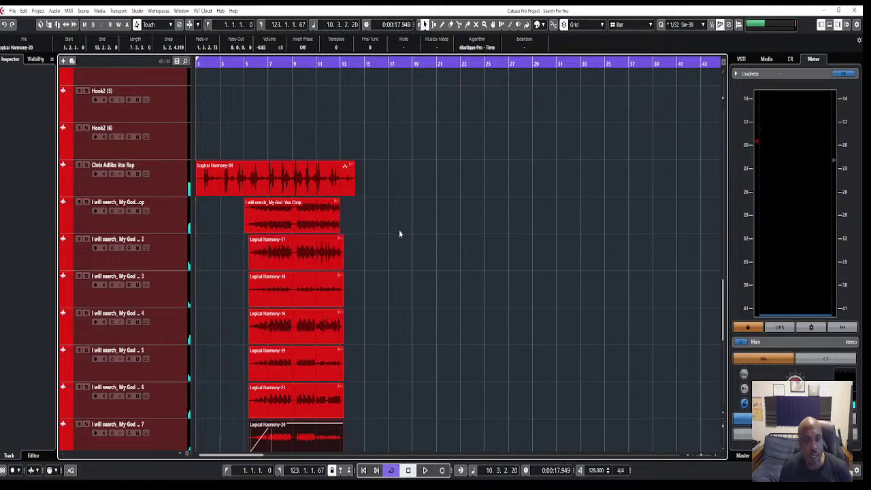
- Look over the vocal tracks around the "I will search_ My God" chops, from the lead rap and hook tracks to Audio 18 and Audio 19
{"action": "scroll", "coordinate": [395, 238], "scroll_direction": "down", "scroll_amount": 10}
{"action": "scroll", "coordinate": [388, 249], "scroll_direction": "up", "scroll_amount": 5}
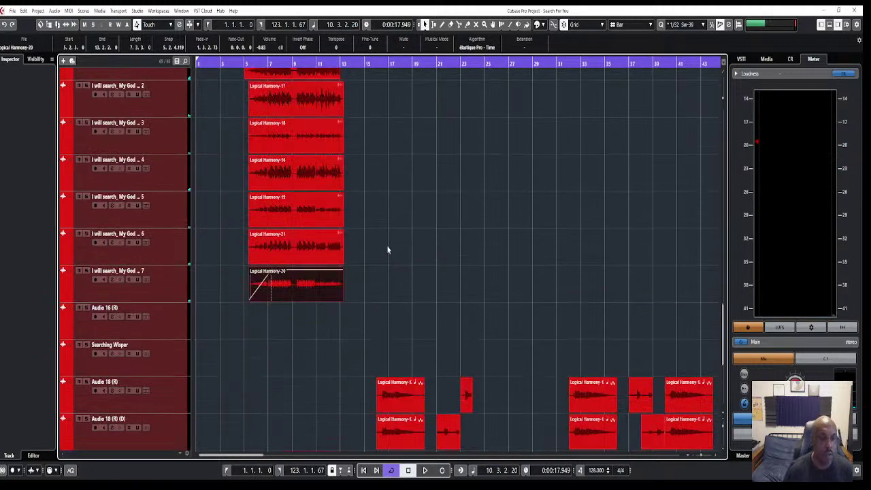
{"action": "scroll", "coordinate": [387, 246], "scroll_direction": "up", "scroll_amount": 3}
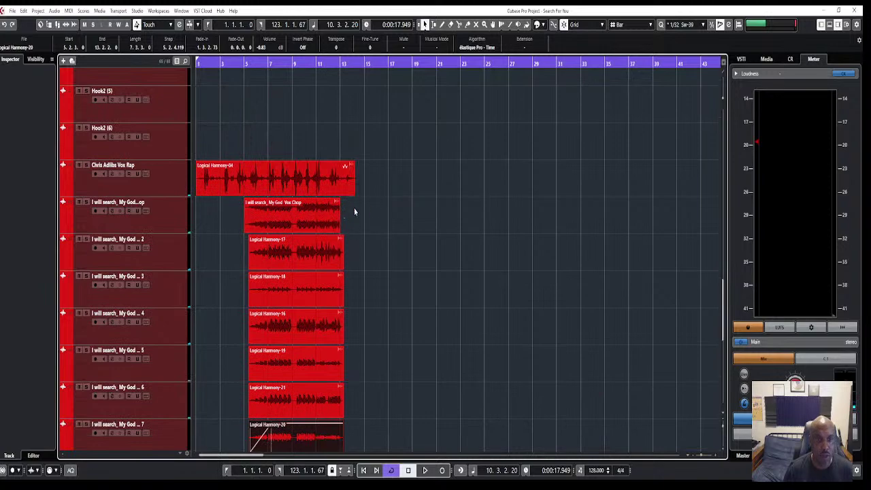
{"action": "scroll", "coordinate": [317, 219], "scroll_direction": "up", "scroll_amount": 8}
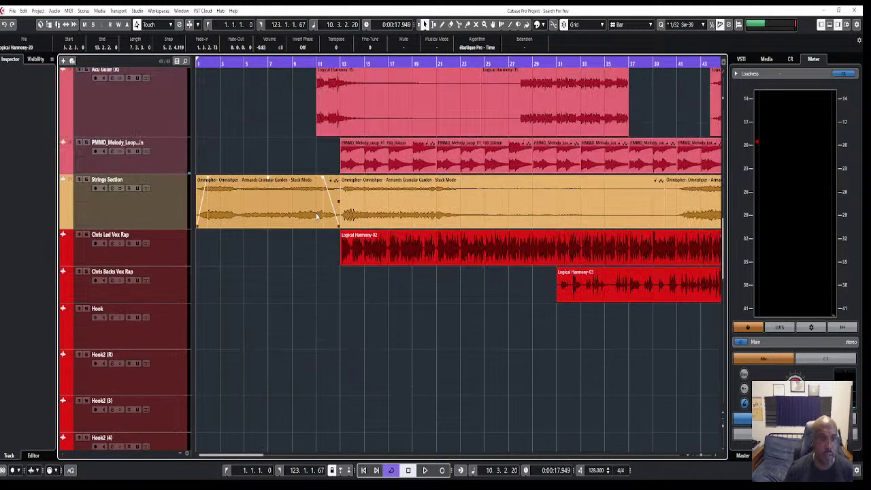
{"action": "scroll", "coordinate": [318, 220], "scroll_direction": "down", "scroll_amount": 6}
{"action": "scroll", "coordinate": [318, 222], "scroll_direction": "down", "scroll_amount": 10}
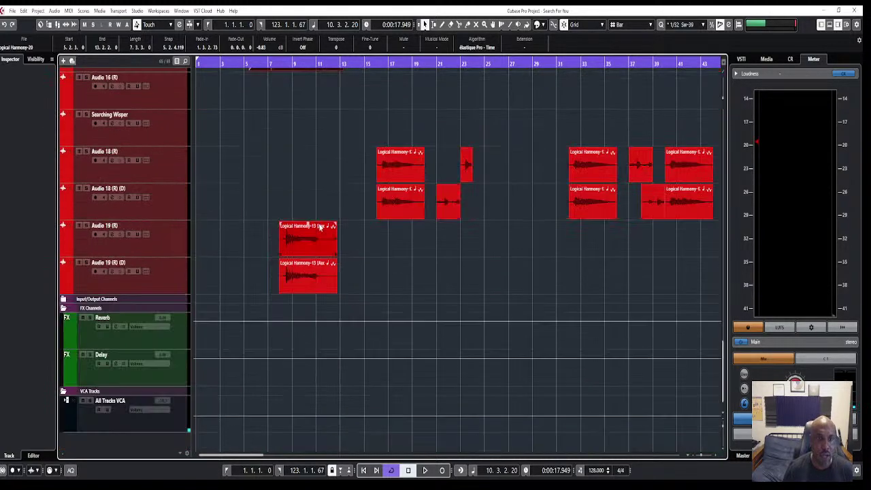
{"action": "scroll", "coordinate": [319, 223], "scroll_direction": "up", "scroll_amount": 8}
{"action": "scroll", "coordinate": [319, 224], "scroll_direction": "down", "scroll_amount": 2}
{"action": "scroll", "coordinate": [320, 227], "scroll_direction": "down", "scroll_amount": 5}
{"action": "left_click_drag", "start_coordinate": [240, 455], "coordinate": [244, 455]}
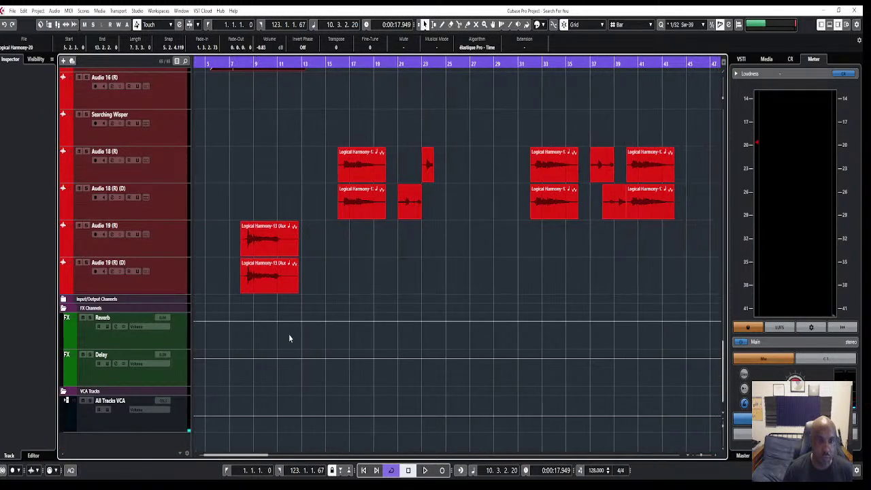
{"action": "scroll", "coordinate": [578, 213], "scroll_direction": "up", "scroll_amount": 5}
{"action": "scroll", "coordinate": [478, 260], "scroll_direction": "down", "scroll_amount": 5}
{"action": "scroll", "coordinate": [576, 266], "scroll_direction": "up", "scroll_amount": 5}
{"action": "scroll", "coordinate": [523, 214], "scroll_direction": "down", "scroll_amount": 5}
{"action": "scroll", "coordinate": [480, 238], "scroll_direction": "up", "scroll_amount": 10}
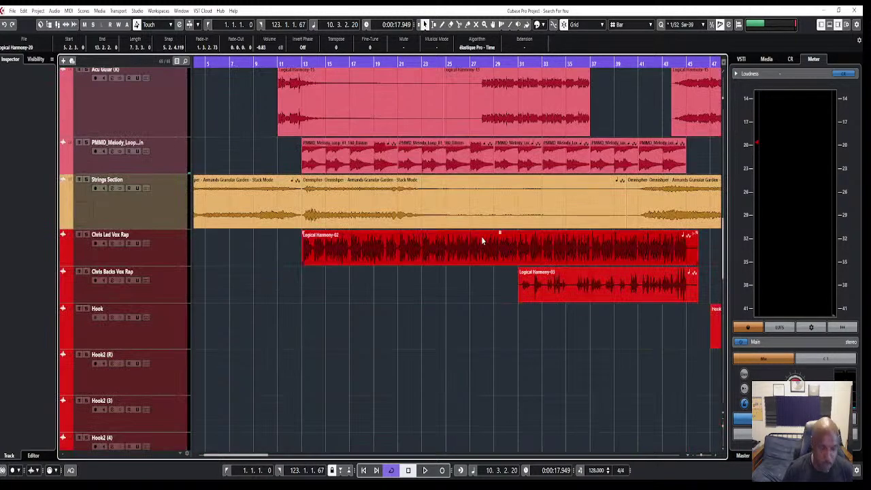
- Locate the Acu Guiar (R) audio track between the Synth Organ and melody loop tracks and view its clips across the song
{"action": "key", "text": "g"}
{"action": "scroll", "coordinate": [416, 269], "scroll_direction": "up", "scroll_amount": 6}
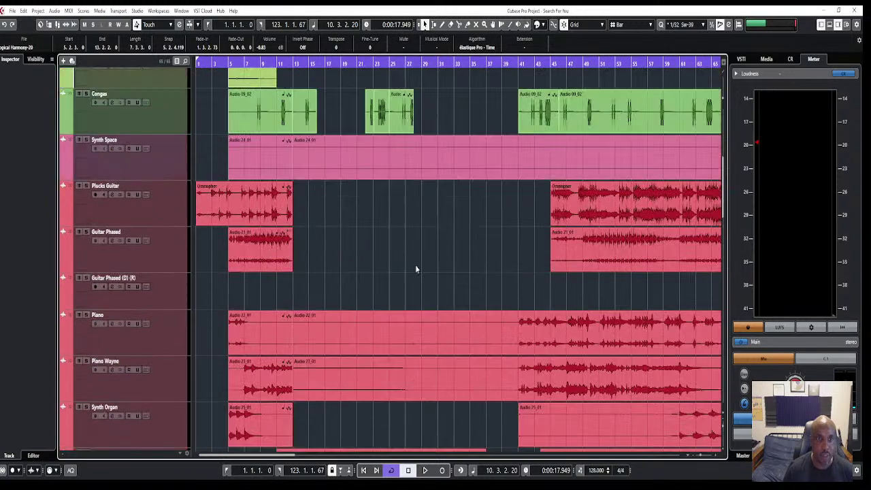
{"action": "scroll", "coordinate": [416, 269], "scroll_direction": "down", "scroll_amount": 5}
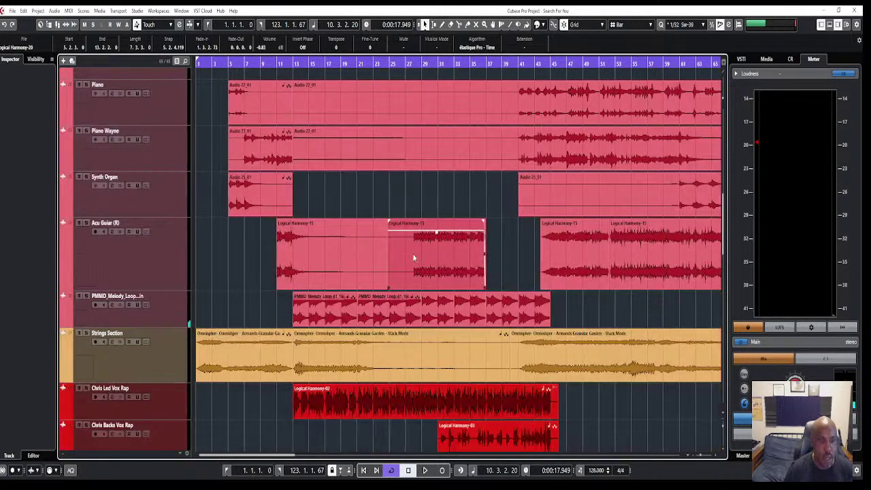
{"action": "left_click", "coordinate": [328, 275]}
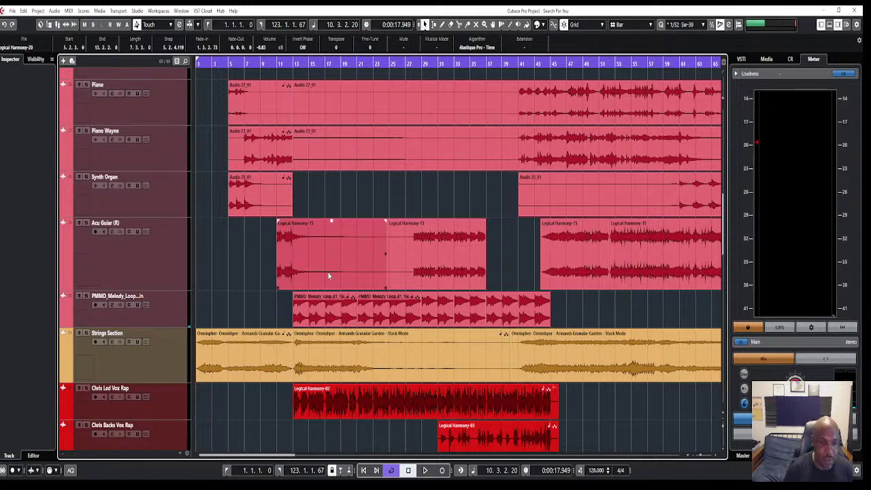
{"action": "scroll", "coordinate": [313, 218], "scroll_direction": "down", "scroll_amount": 4}
{"action": "scroll", "coordinate": [310, 215], "scroll_direction": "up", "scroll_amount": 2}
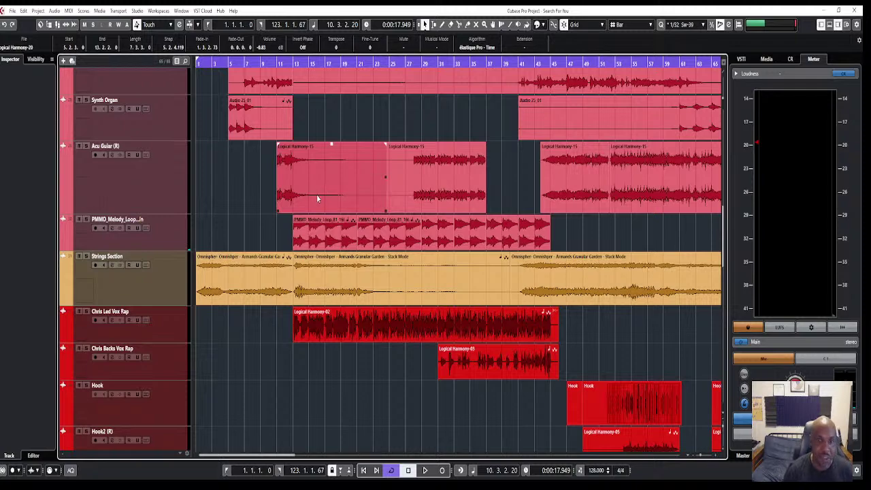
- Expand the VST Instruments folder, enable and solo its Acu Guiar instrument track, and open the track's Kontakt instrument
{"action": "scroll", "coordinate": [317, 198], "scroll_direction": "up", "scroll_amount": 10}
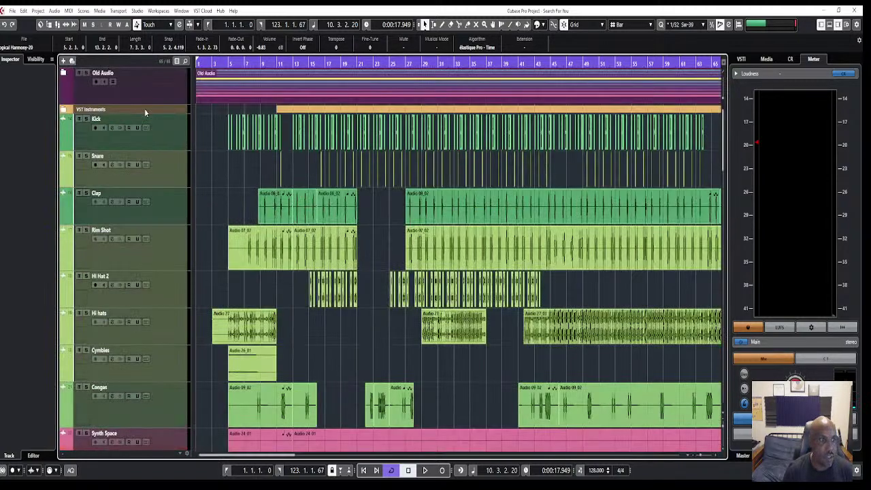
{"action": "left_click", "coordinate": [141, 111]}
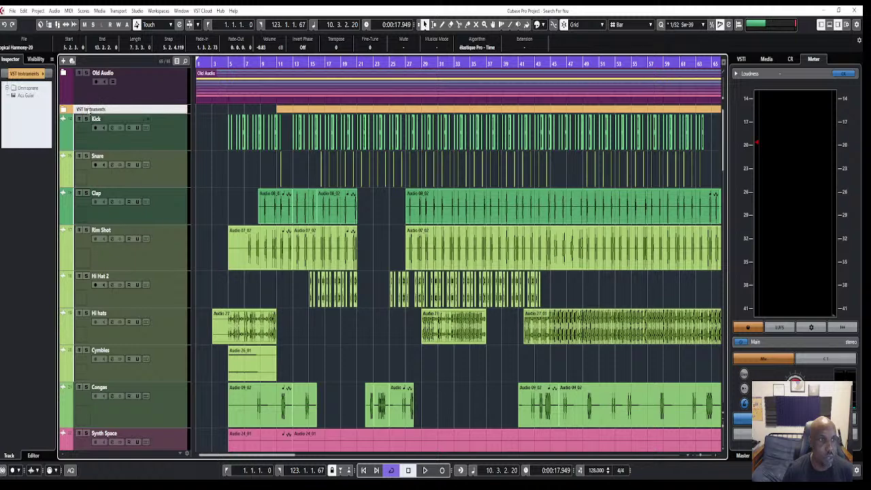
{"action": "left_click", "coordinate": [63, 109]}
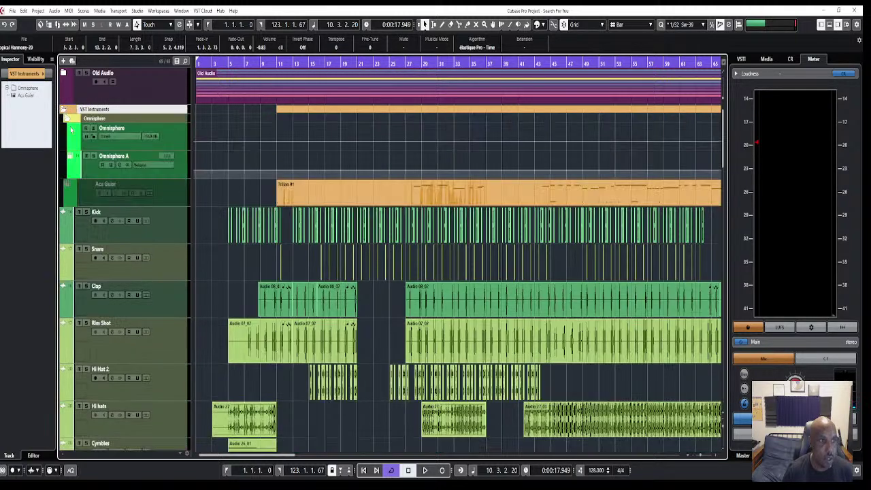
{"action": "left_click", "coordinate": [177, 193]}
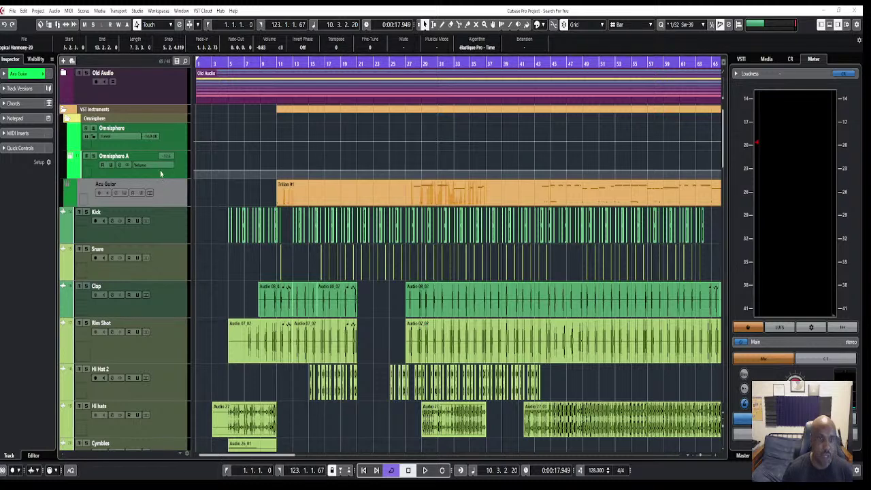
{"action": "left_click", "coordinate": [217, 181]}
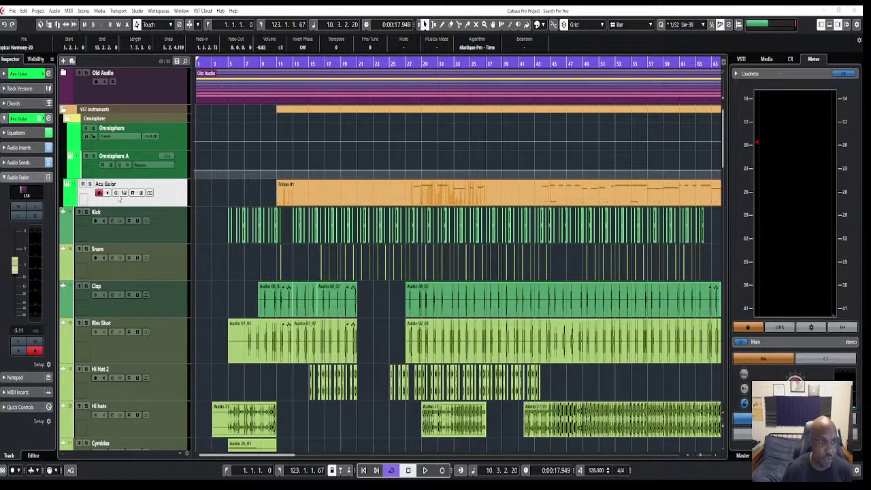
{"action": "left_click", "coordinate": [89, 184]}
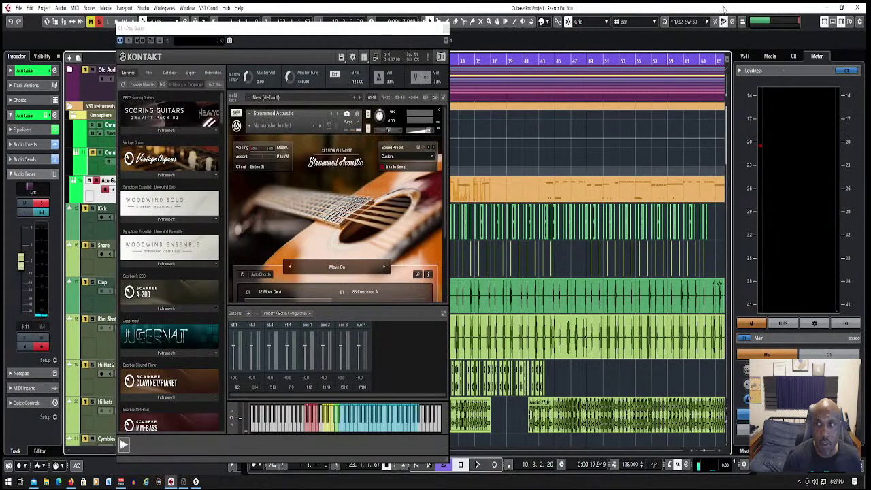
{"action": "left_click_drag", "start_coordinate": [735, 8], "coordinate": [645, 60]}
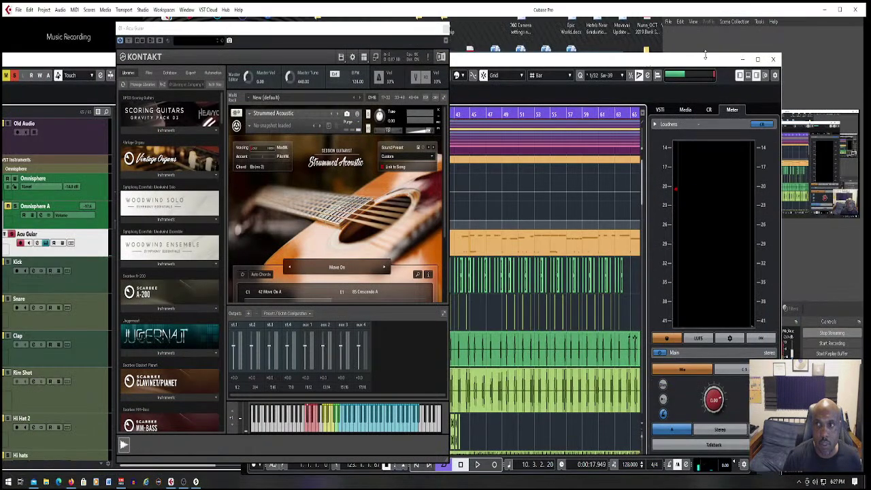
{"action": "left_click_drag", "start_coordinate": [707, 62], "coordinate": [620, 80]}
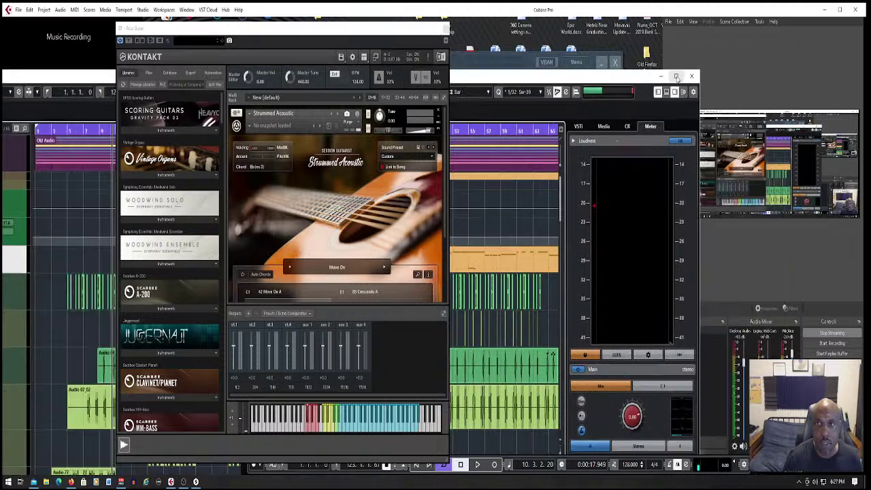
{"action": "left_click", "coordinate": [675, 78]}
- Reposition the Kontakt window over the project and audition a red pattern key on the Strummed Acoustic keyboard
{"action": "left_click_drag", "start_coordinate": [391, 30], "coordinate": [347, 34]}
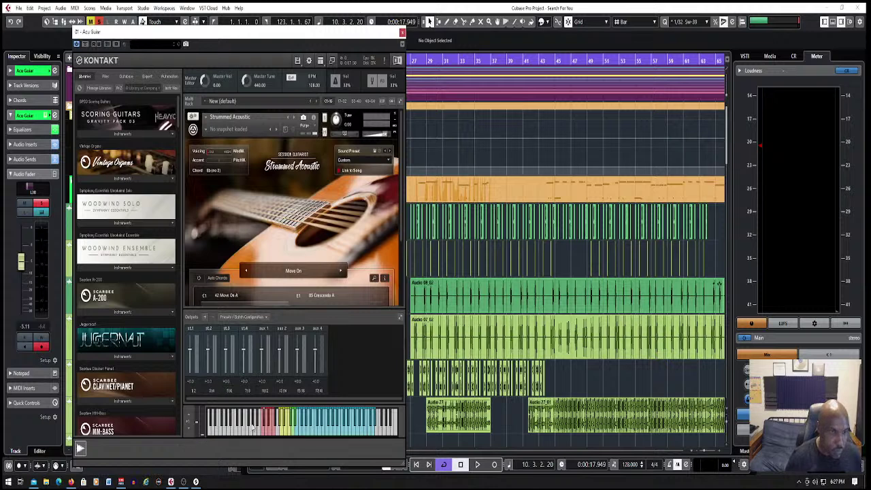
{"action": "left_click", "coordinate": [268, 428]}
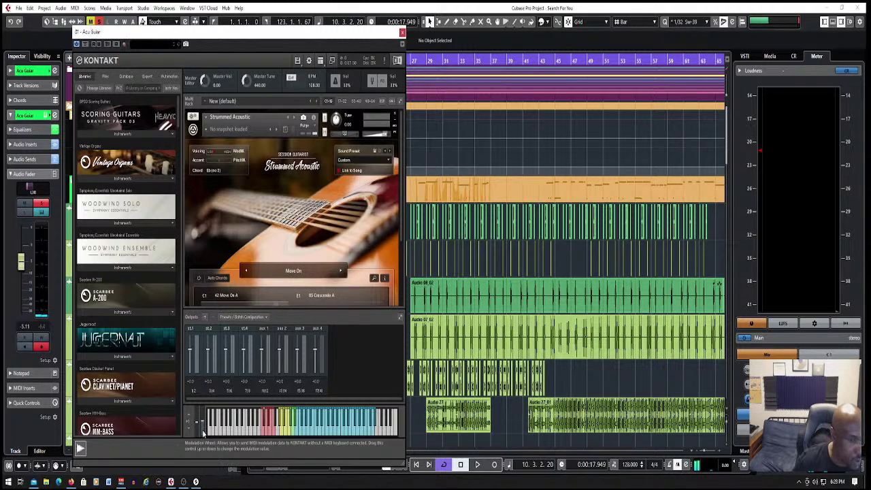
- Open the Acu Guiar track's Trilian 01 part in the editor without the Kontakt window and set the project cursor to bar 30
{"action": "double_click", "coordinate": [441, 197]}
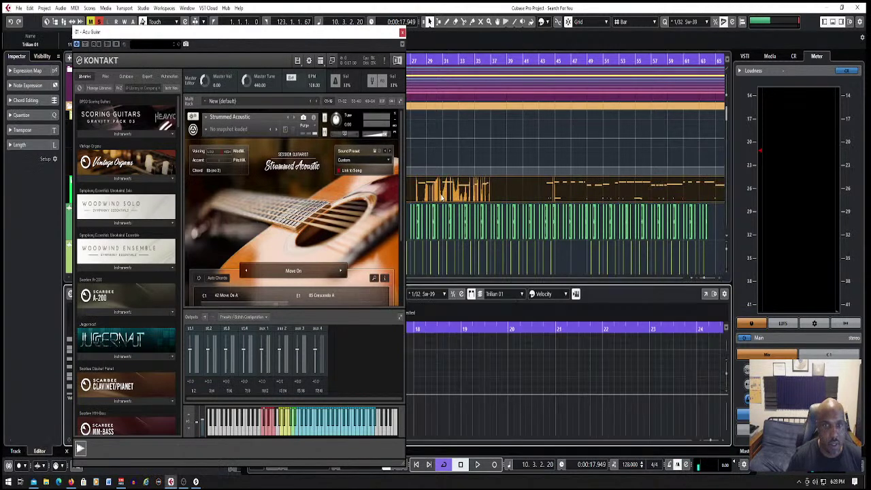
{"action": "left_click", "coordinate": [403, 33]}
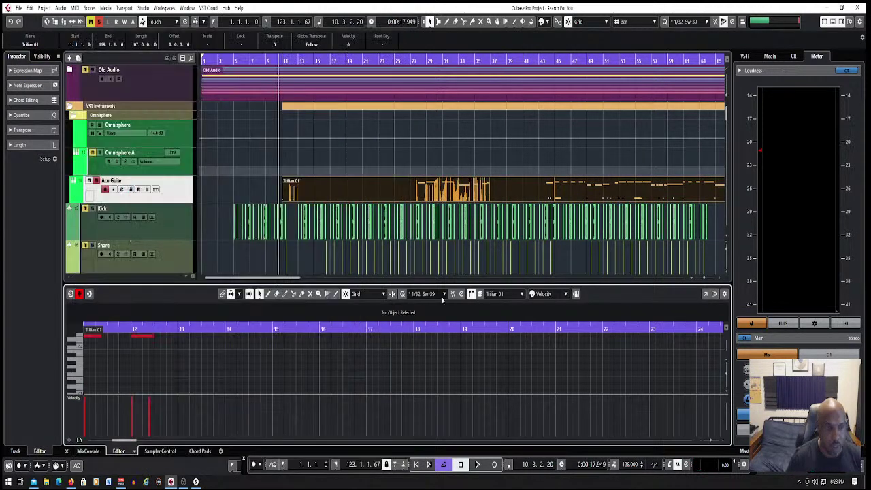
{"action": "scroll", "coordinate": [380, 393], "scroll_direction": "down", "scroll_amount": 4}
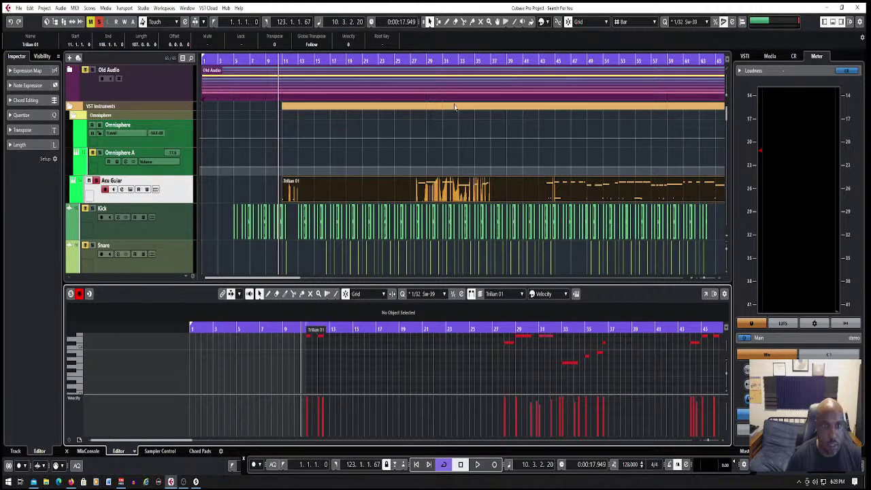
{"action": "left_click", "coordinate": [435, 71]}
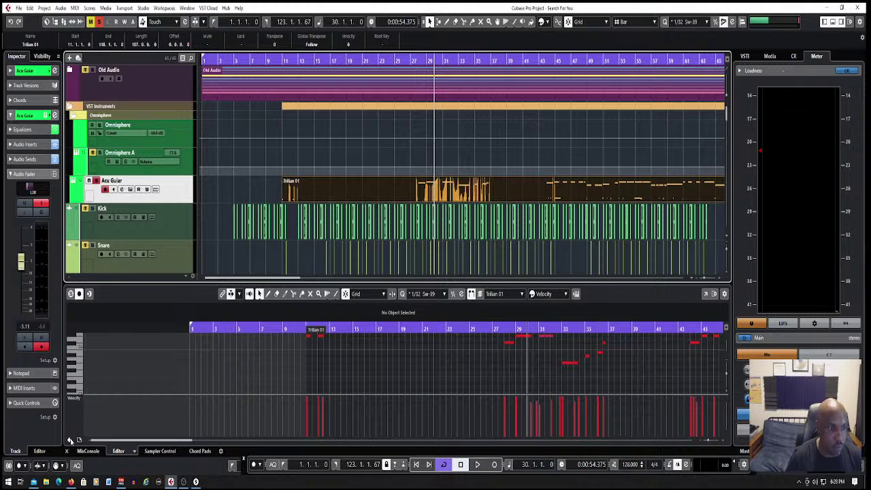
- Create a second controller lane for the Trilian 01 part, assign CC 1 (Modulation) to it, and examine the notes and modulation curve
{"action": "left_click", "coordinate": [70, 440]}
{"action": "left_click", "coordinate": [75, 420]}
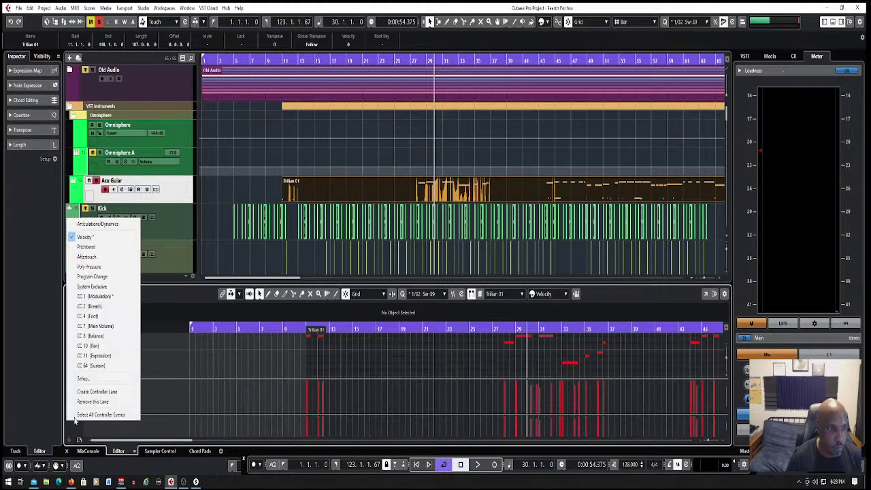
{"action": "left_click", "coordinate": [108, 257]}
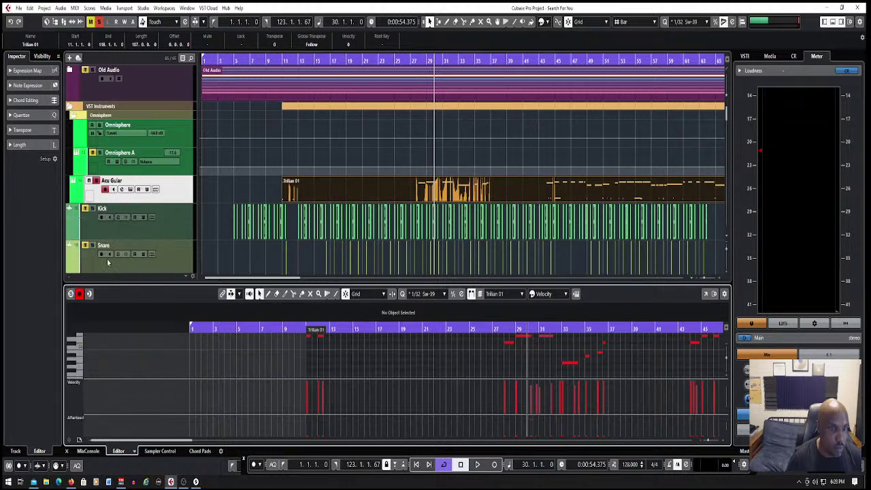
{"action": "left_click", "coordinate": [78, 420]}
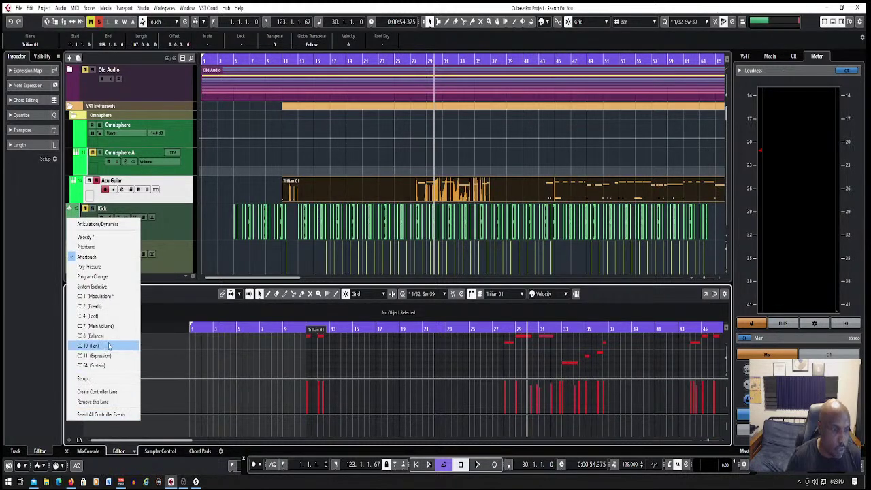
{"action": "left_click", "coordinate": [119, 298]}
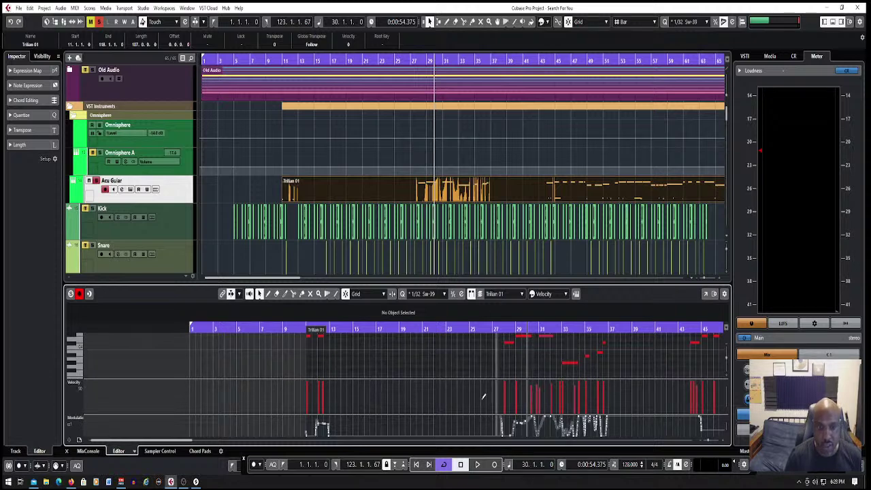
{"action": "scroll", "coordinate": [434, 352], "scroll_direction": "up", "scroll_amount": 4}
{"action": "scroll", "coordinate": [434, 352], "scroll_direction": "down", "scroll_amount": 4}
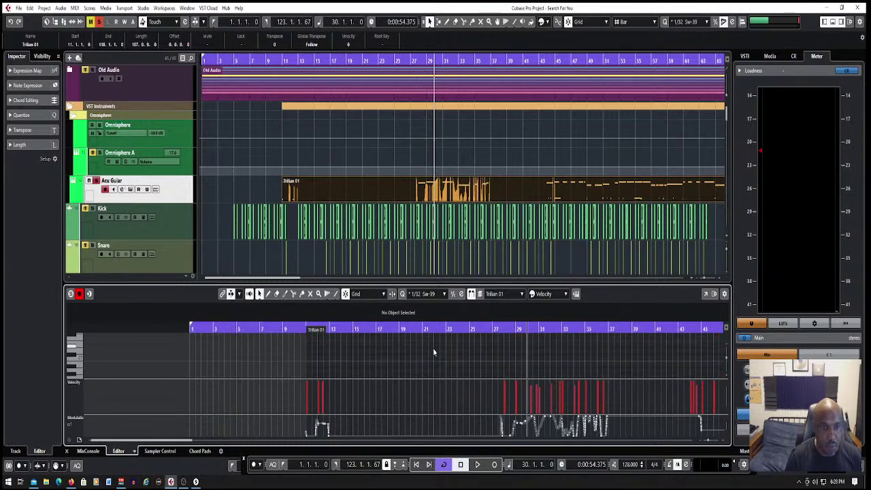
{"action": "scroll", "coordinate": [433, 353], "scroll_direction": "down", "scroll_amount": 7}
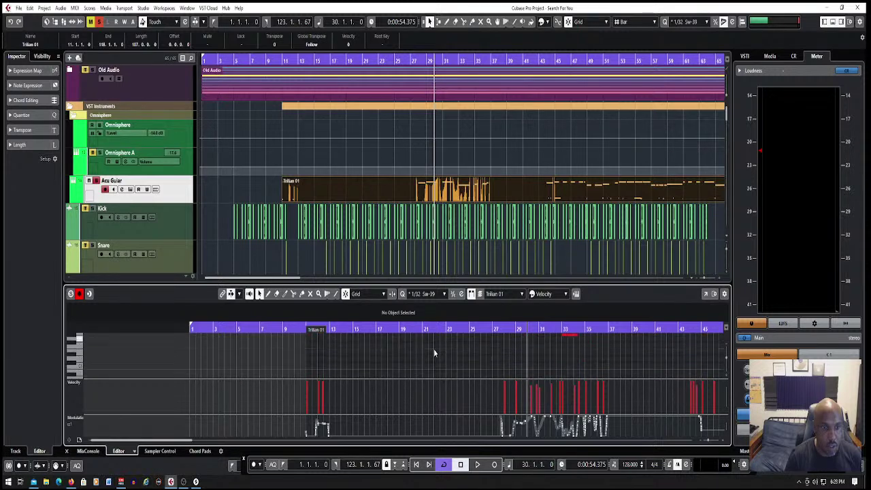
{"action": "scroll", "coordinate": [428, 362], "scroll_direction": "down", "scroll_amount": 3}
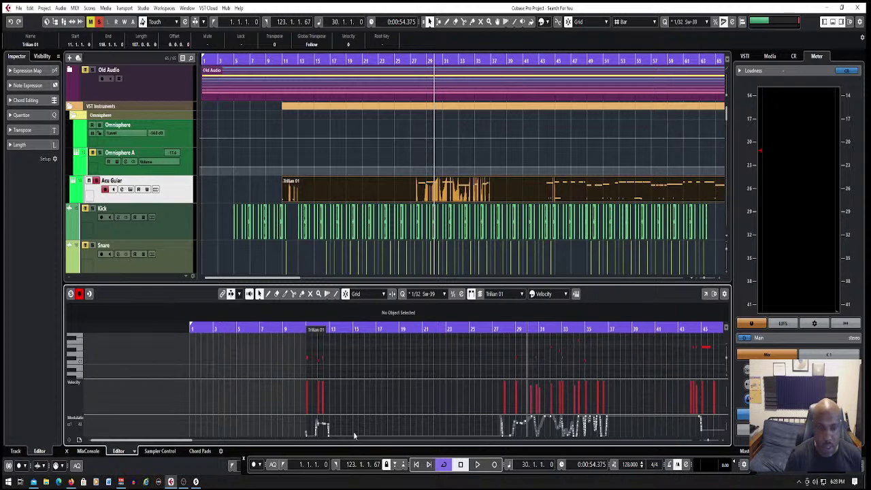
{"action": "left_click_drag", "start_coordinate": [183, 444], "coordinate": [187, 444]}
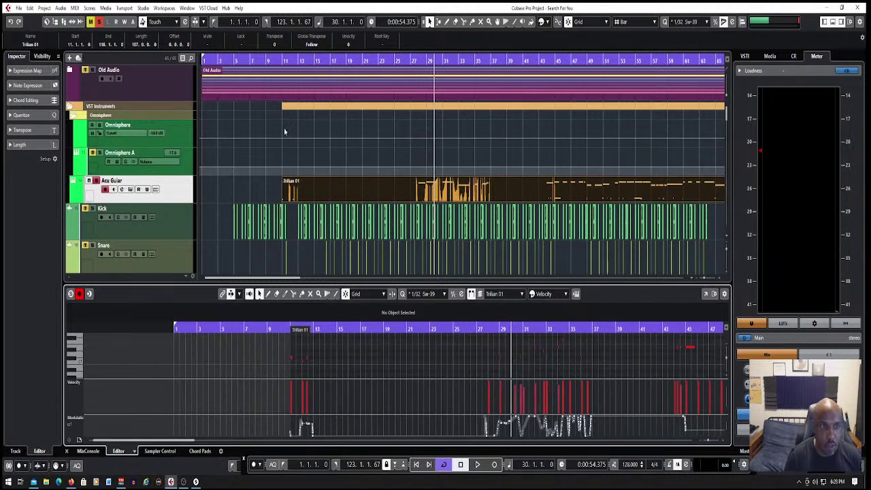
- Play the soloed guitar part from about bar 27, show its Kontakt instrument during playback, and replay from about bar 29
{"action": "left_click", "coordinate": [412, 61]}
{"action": "key", "text": "space"}
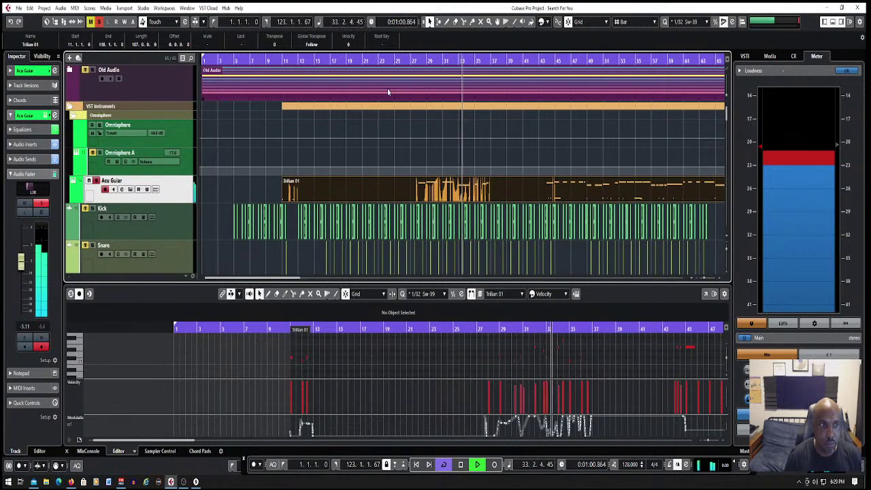
{"action": "left_click", "coordinate": [130, 190]}
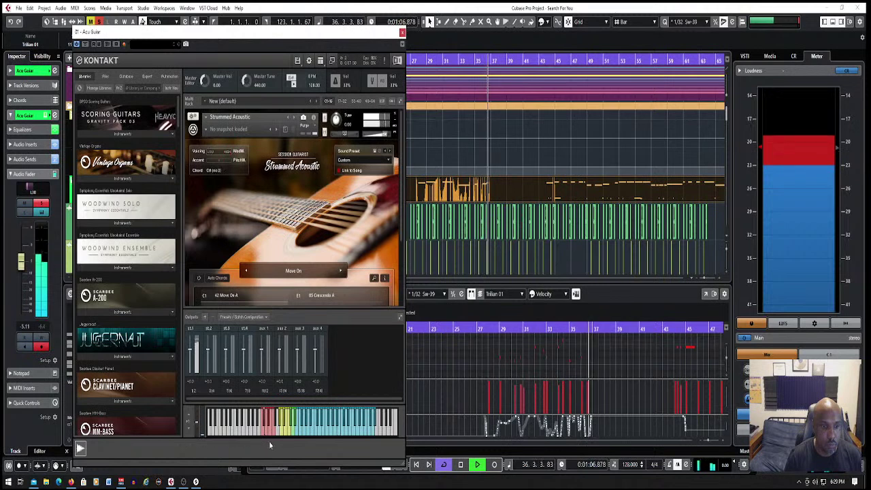
{"action": "left_click", "coordinate": [502, 327]}
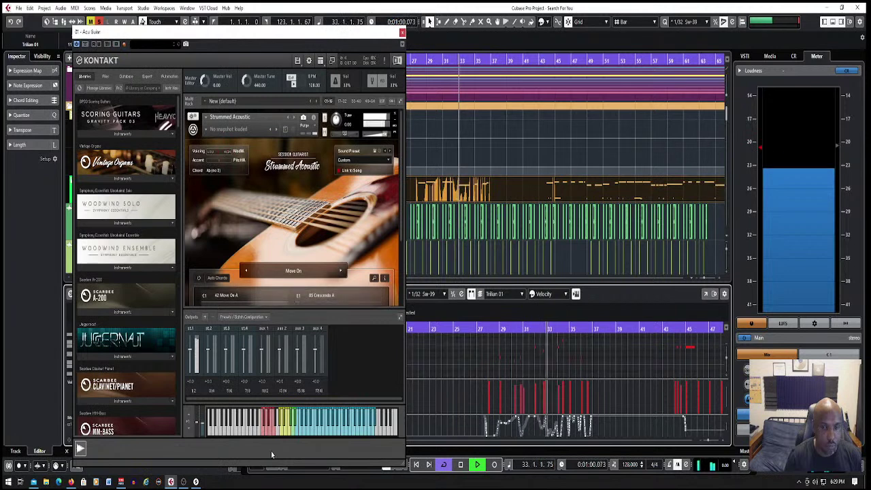
- Close the Kontakt window, stop playback and switch the Acu Guiar instrument track from solo to mute
{"action": "left_click", "coordinate": [403, 32]}
{"action": "key", "text": "space"}
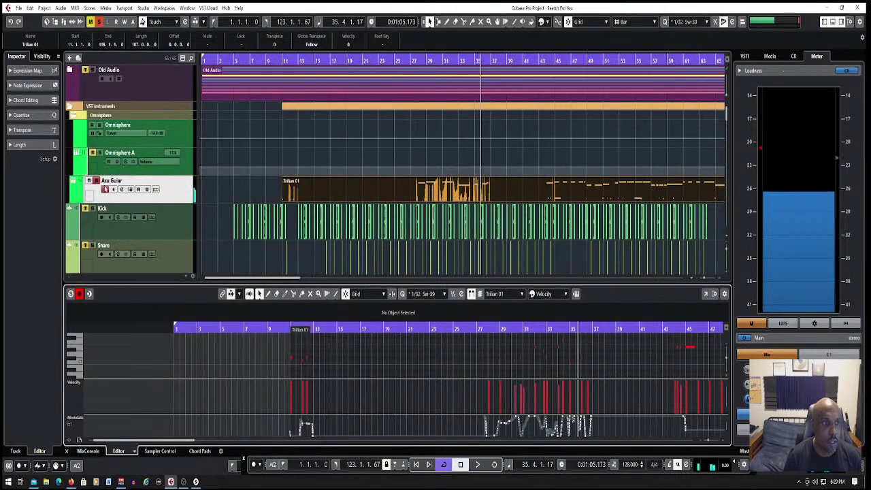
{"action": "left_click", "coordinate": [91, 186]}
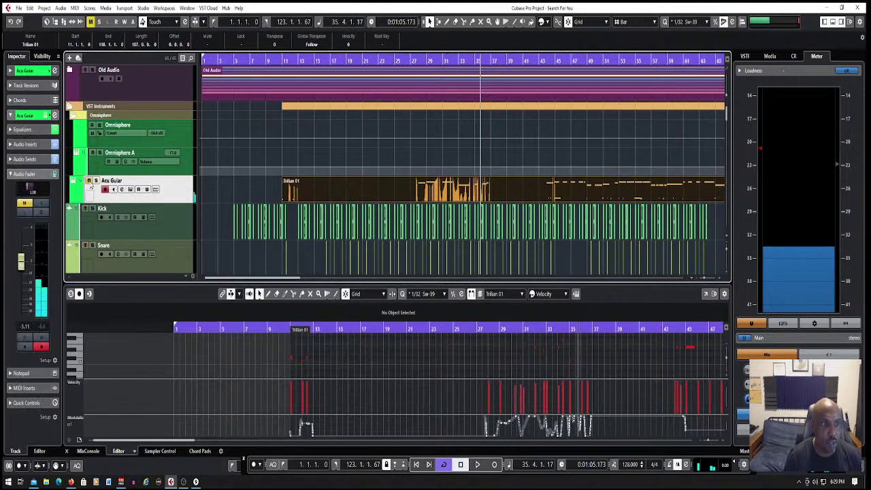
- Disable the Acu Guiar instrument track and collapse the VST Instruments folder
{"action": "right_click", "coordinate": [177, 191]}
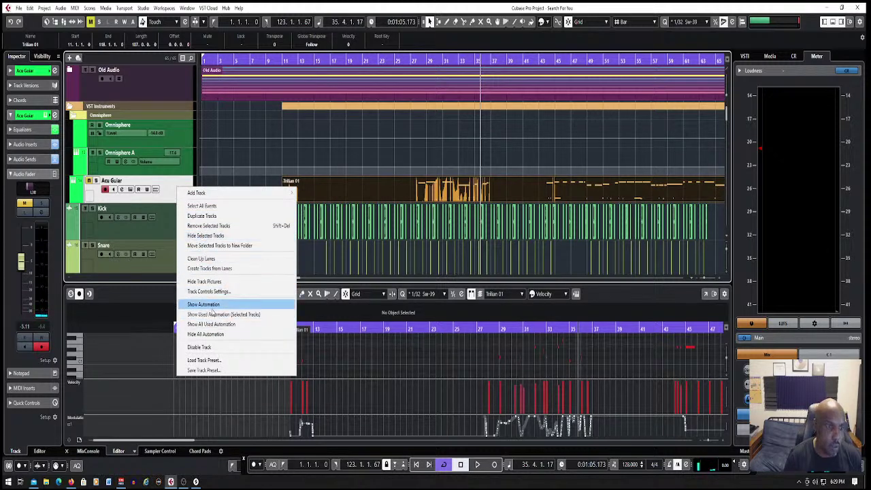
{"action": "left_click", "coordinate": [220, 350]}
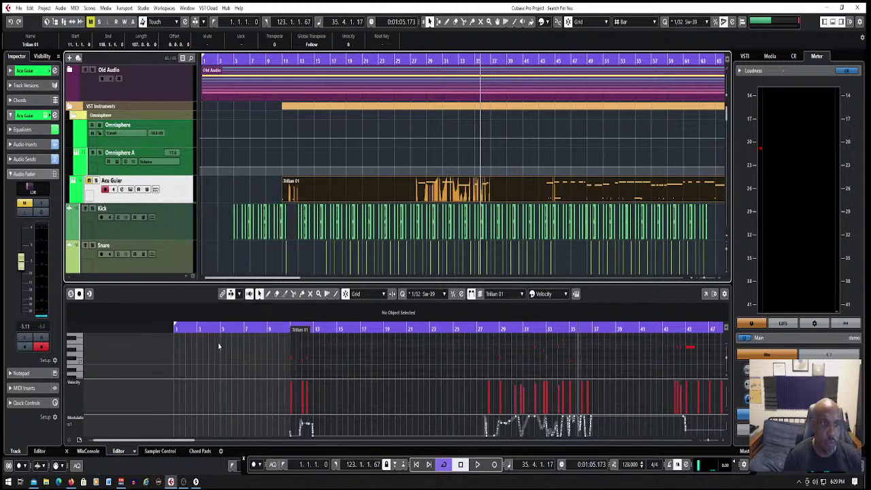
{"action": "mouse_move", "coordinate": [163, 194]}
{"action": "left_mouse_down"}
{"action": "mouse_move", "coordinate": [164, 133]}
{"action": "mouse_move", "coordinate": [160, 186]}
{"action": "left_mouse_up"}
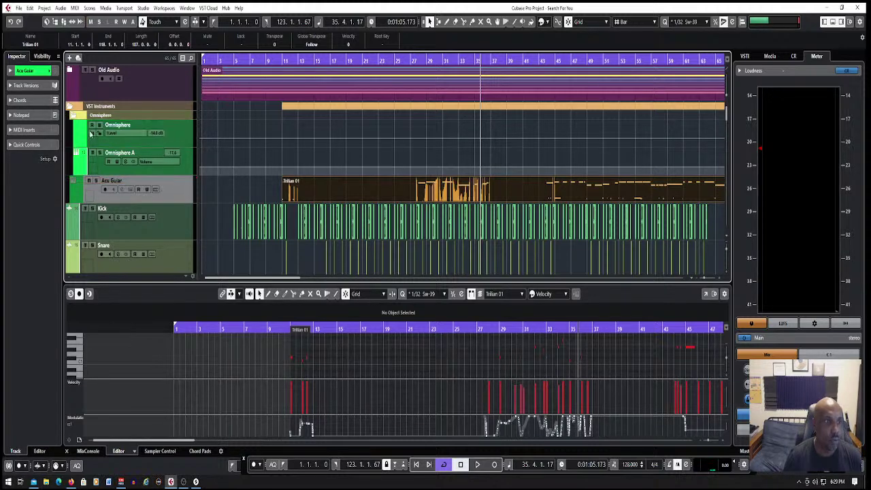
{"action": "left_click", "coordinate": [89, 110]}
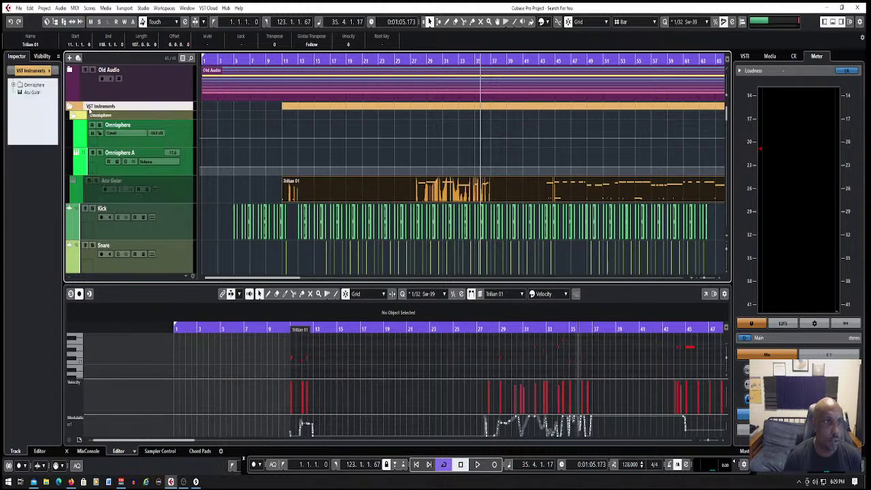
{"action": "left_click", "coordinate": [70, 107]}
- Play the song from about bar 28 with the rendered Acu Guiar (R) audio track in view
{"action": "scroll", "coordinate": [374, 237], "scroll_direction": "down", "scroll_amount": 3}
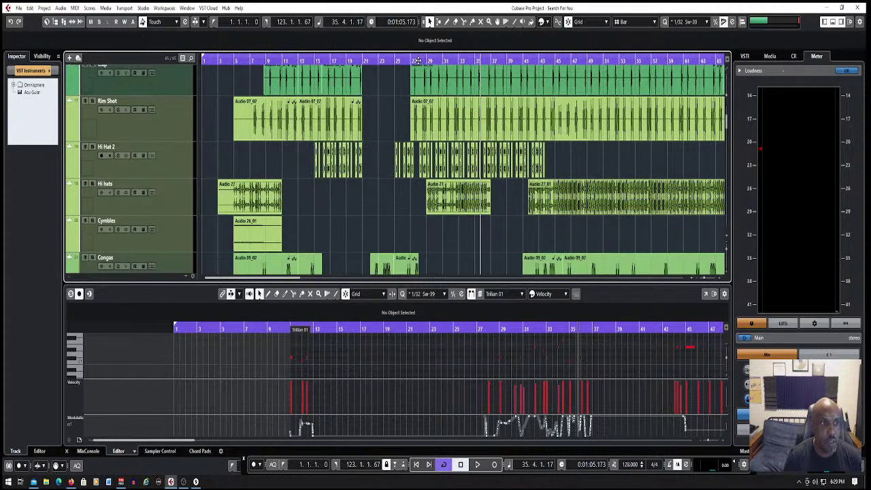
{"action": "scroll", "coordinate": [417, 149], "scroll_direction": "down", "scroll_amount": 10}
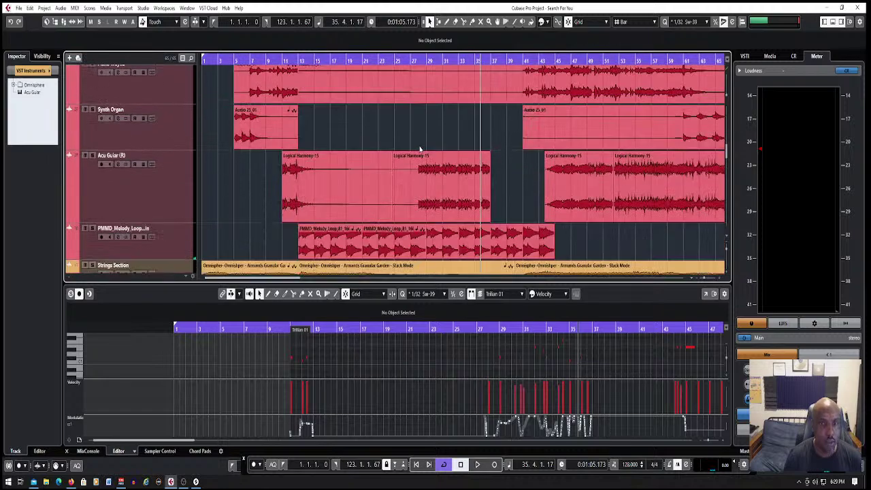
{"action": "left_click", "coordinate": [422, 60]}
{"action": "key", "text": "space"}
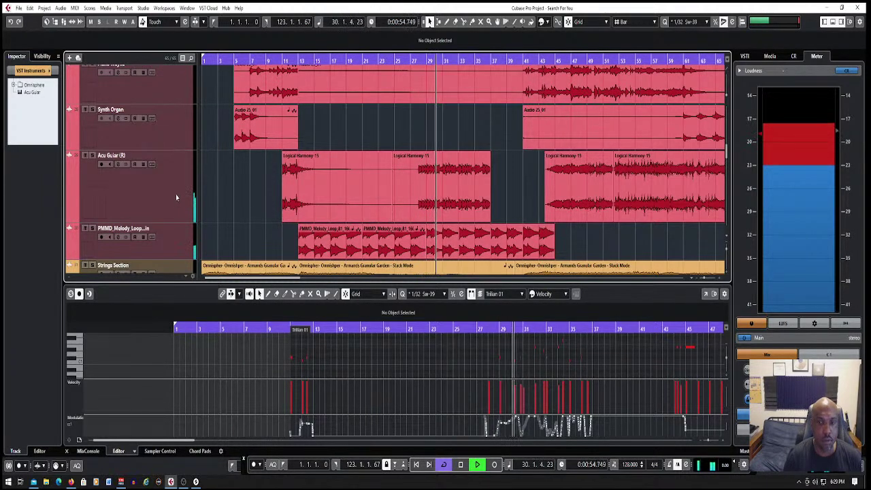
- Switch to OBS and activate the Cubase 1 scene
{"action": "left_click", "coordinate": [183, 482]}
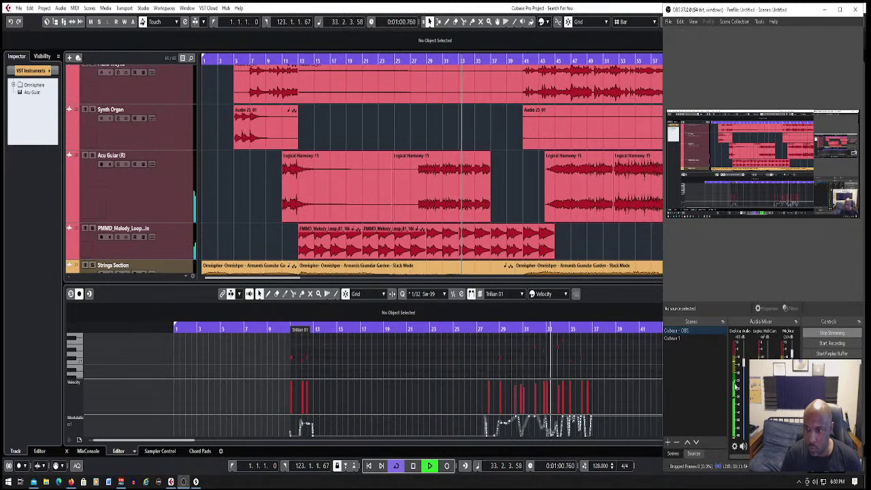
{"action": "left_click", "coordinate": [674, 339]}
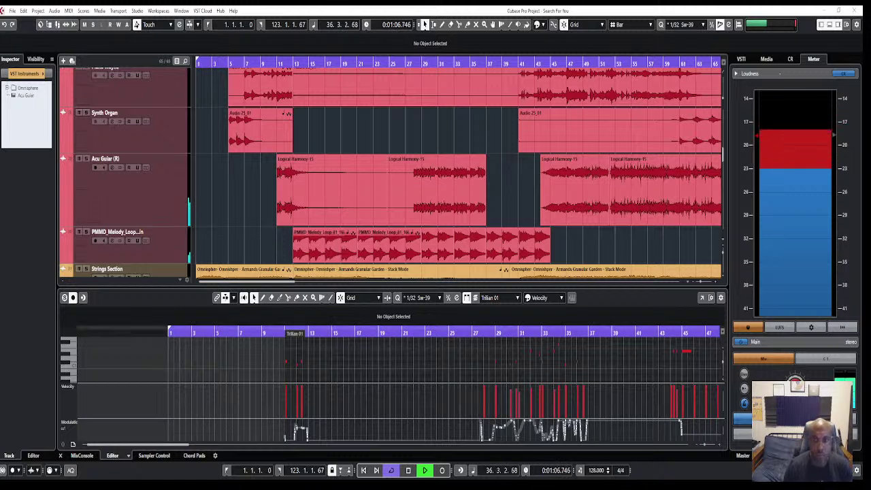
- Replay from about bar 28 and compare the Acu Guiar (R) track soloed and within the full mix
{"action": "left_click", "coordinate": [482, 332]}
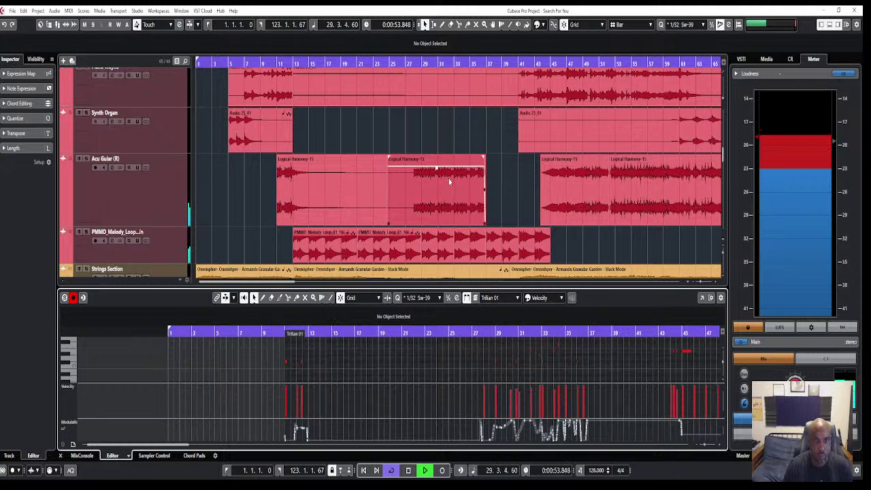
{"action": "left_click", "coordinate": [87, 159]}
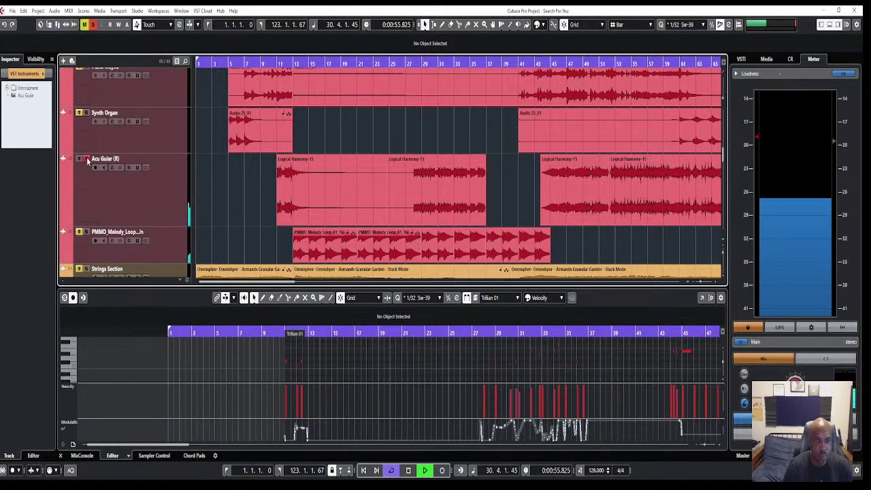
{"action": "left_click", "coordinate": [87, 159]}
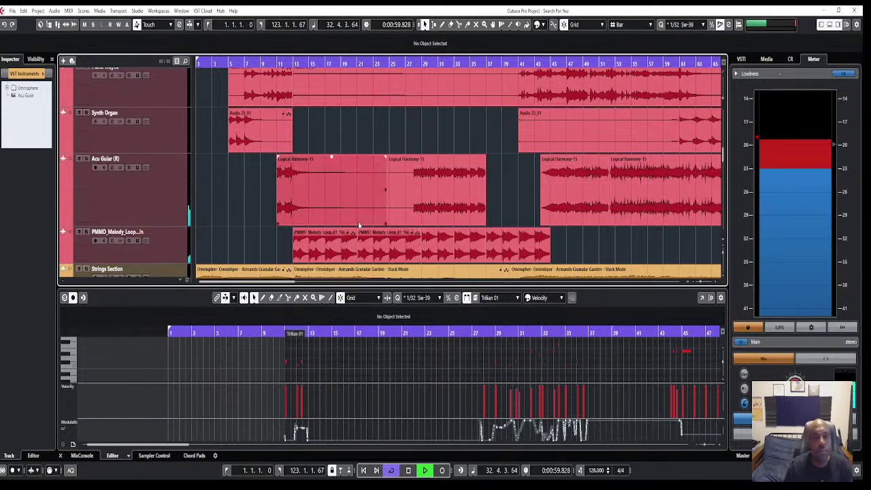
- Look through the vocal, guitar, strings and percussion tracks while the song plays
{"action": "scroll", "coordinate": [361, 208], "scroll_direction": "down", "scroll_amount": 3}
{"action": "scroll", "coordinate": [361, 208], "scroll_direction": "down", "scroll_amount": 3}
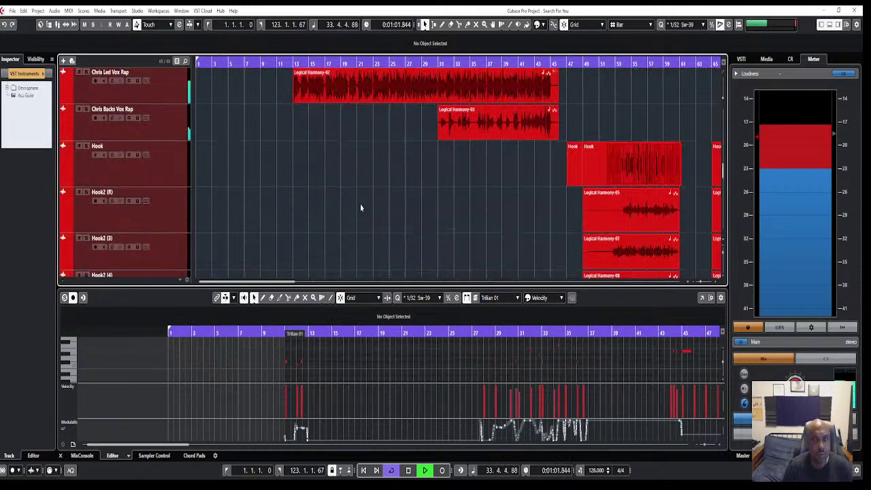
{"action": "scroll", "coordinate": [361, 207], "scroll_direction": "down", "scroll_amount": 2}
{"action": "scroll", "coordinate": [360, 208], "scroll_direction": "up", "scroll_amount": 10}
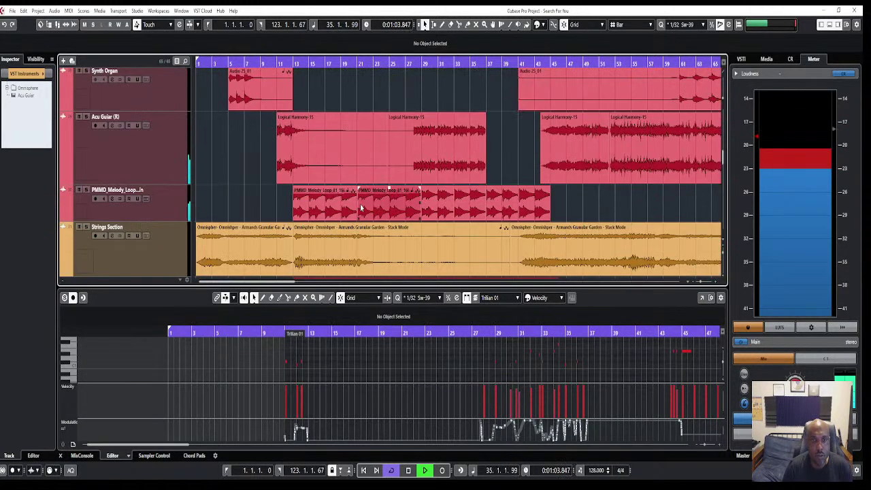
{"action": "scroll", "coordinate": [360, 204], "scroll_direction": "up", "scroll_amount": 8}
{"action": "scroll", "coordinate": [360, 204], "scroll_direction": "down", "scroll_amount": 7}
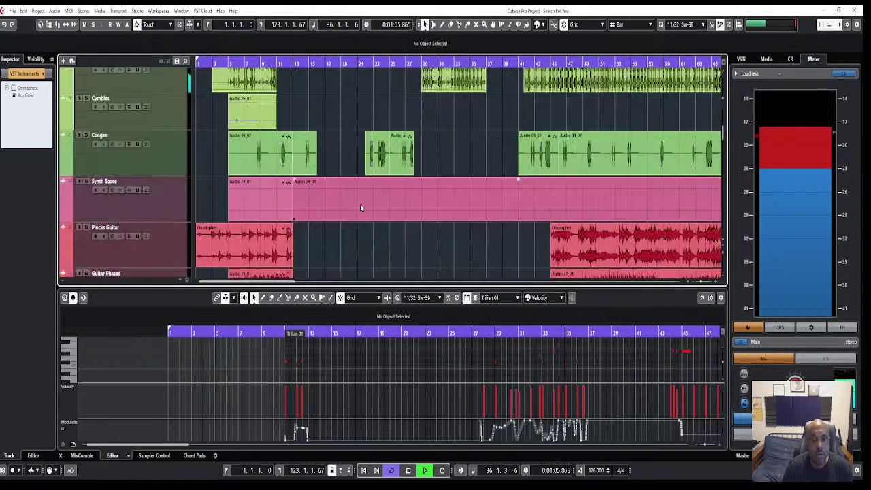
- Close the lower editor to enlarge the arrangement, show the song's later bars and stop playback
{"action": "left_click", "coordinate": [60, 455]}
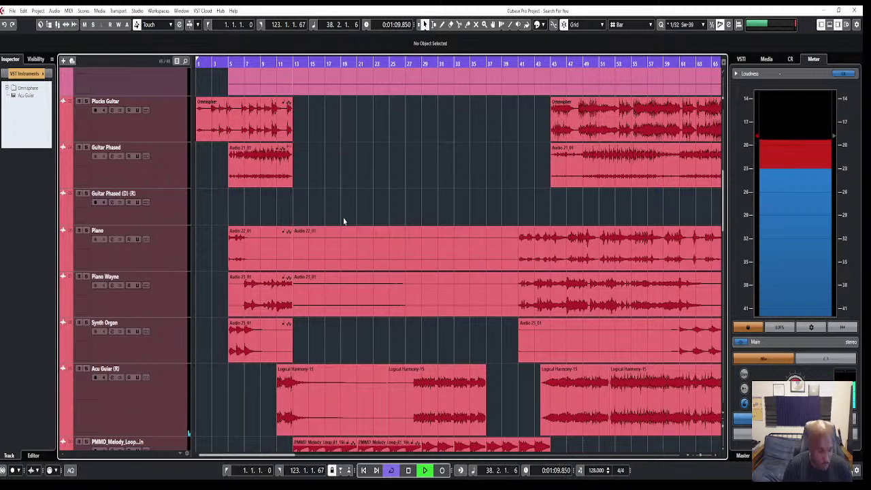
{"action": "scroll", "coordinate": [432, 191], "scroll_direction": "down", "scroll_amount": 6}
{"action": "scroll", "coordinate": [432, 191], "scroll_direction": "up", "scroll_amount": 2}
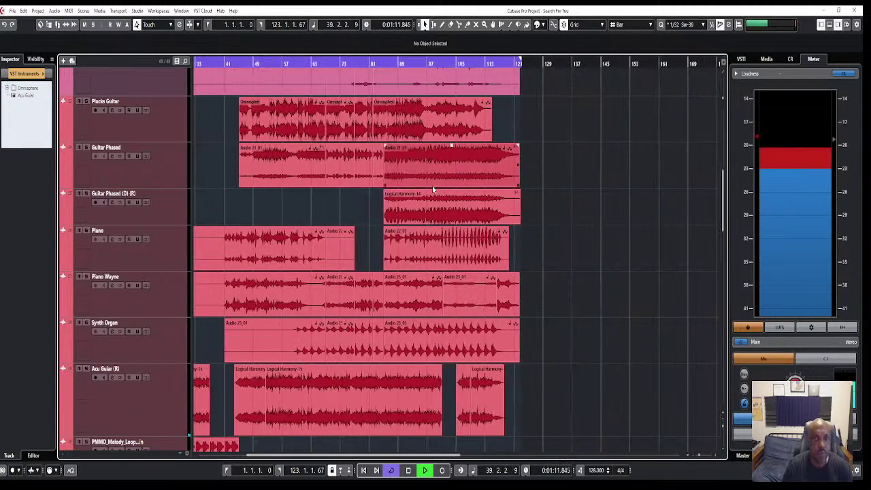
{"action": "key", "text": "space"}
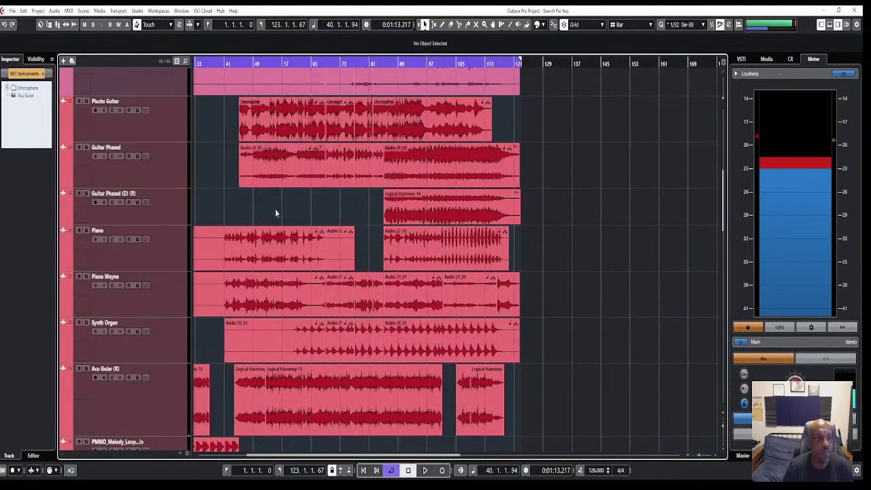
- Examine the vocal chop tracks and the drum tracks across the later part of the arrangement
{"action": "scroll", "coordinate": [276, 216], "scroll_direction": "down", "scroll_amount": 5}
{"action": "scroll", "coordinate": [272, 211], "scroll_direction": "down", "scroll_amount": 10}
{"action": "scroll", "coordinate": [272, 212], "scroll_direction": "up", "scroll_amount": 12}
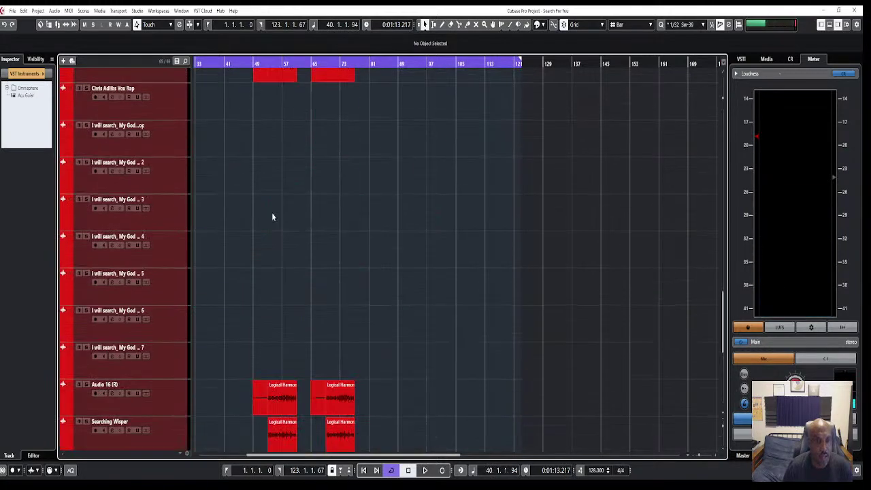
{"action": "scroll", "coordinate": [271, 217], "scroll_direction": "up", "scroll_amount": 6}
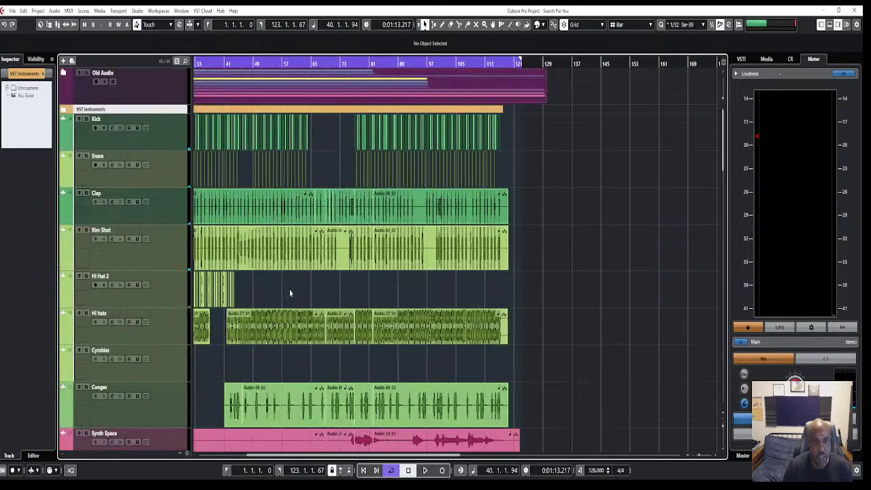
{"action": "scroll", "coordinate": [344, 153], "scroll_direction": "up", "scroll_amount": 4}
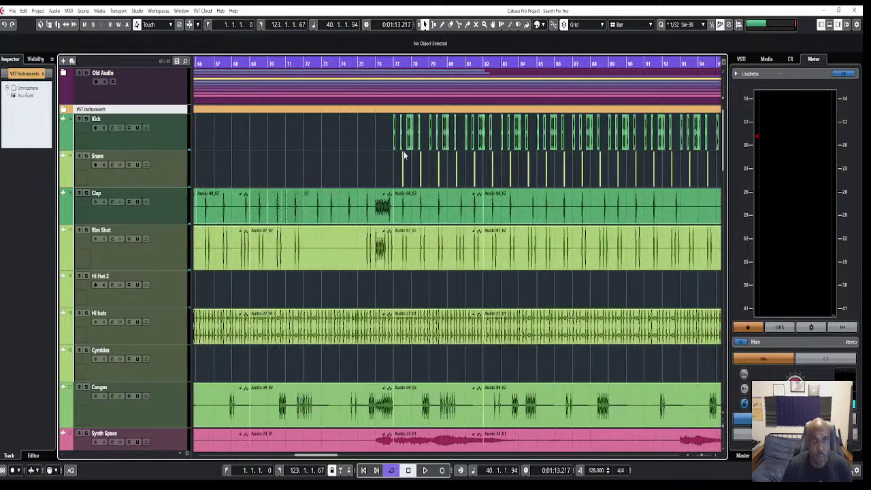
{"action": "scroll", "coordinate": [374, 174], "scroll_direction": "down", "scroll_amount": 5}
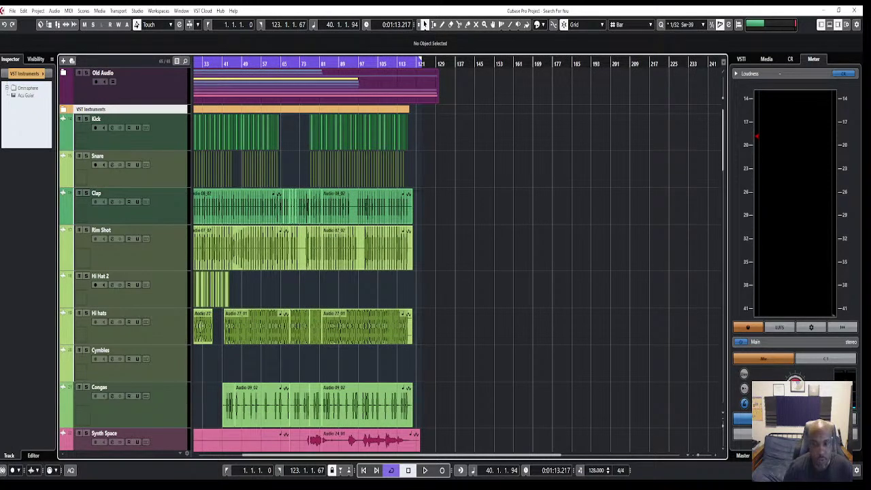
- Play a short passage from about bar 40 and examine the drum tracks from bar 73 to the song's end
{"action": "key", "text": "space"}
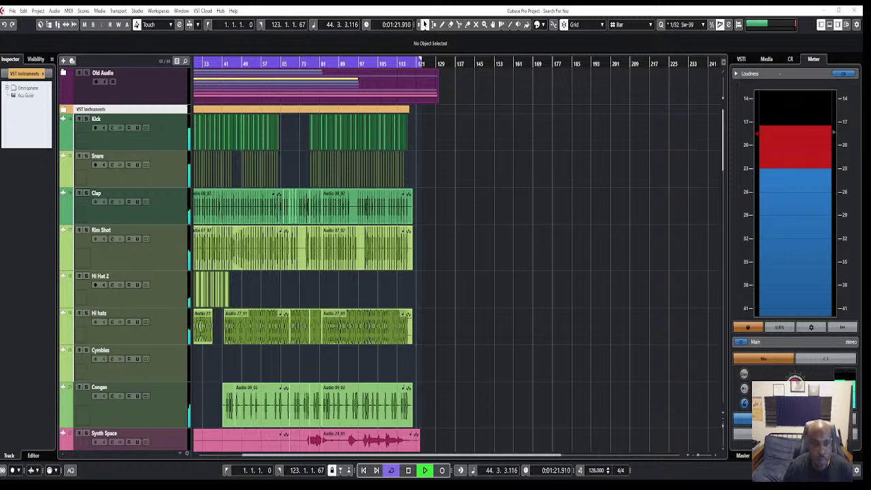
{"action": "key", "text": "space"}
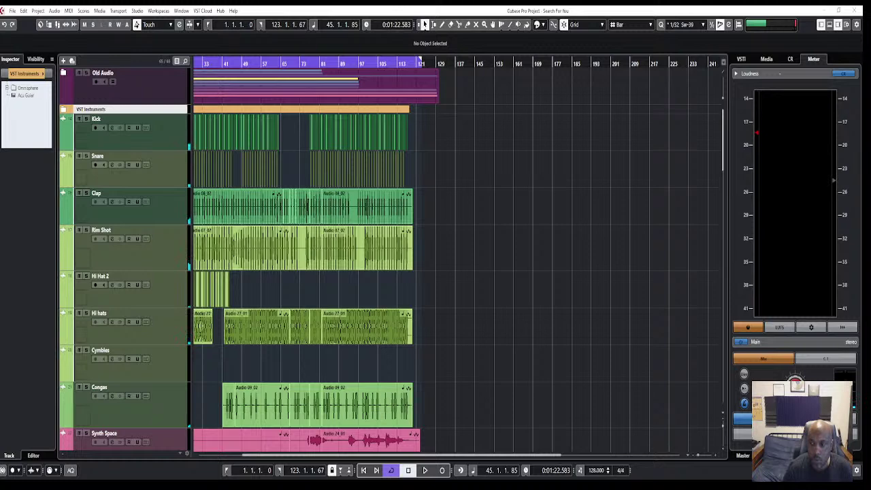
{"action": "left_click", "coordinate": [480, 422]}
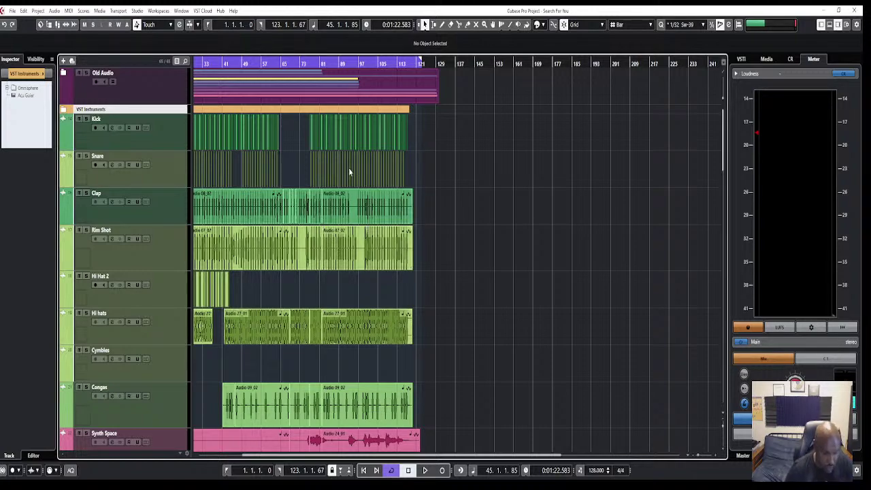
{"action": "scroll", "coordinate": [358, 159], "scroll_direction": "up", "scroll_amount": 3}
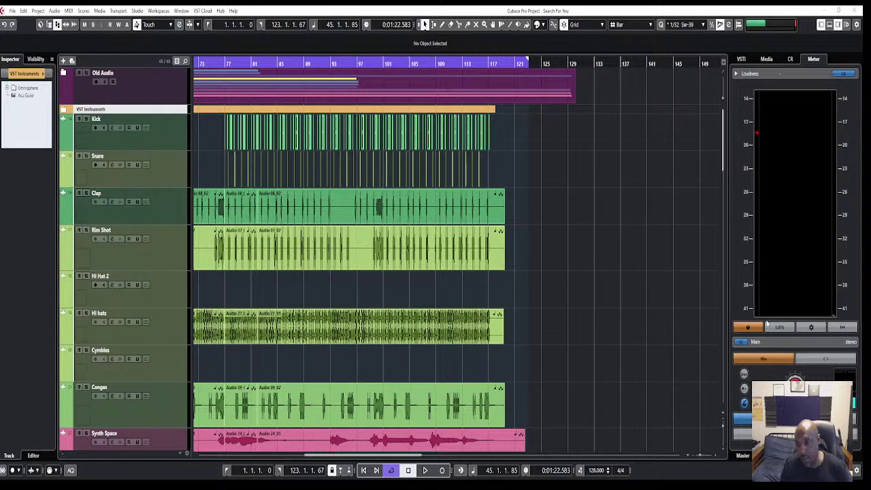
- Play the song from about bar 45, bring the MixConsole to the front to show its channels, and stop playback
{"action": "key", "text": "space"}
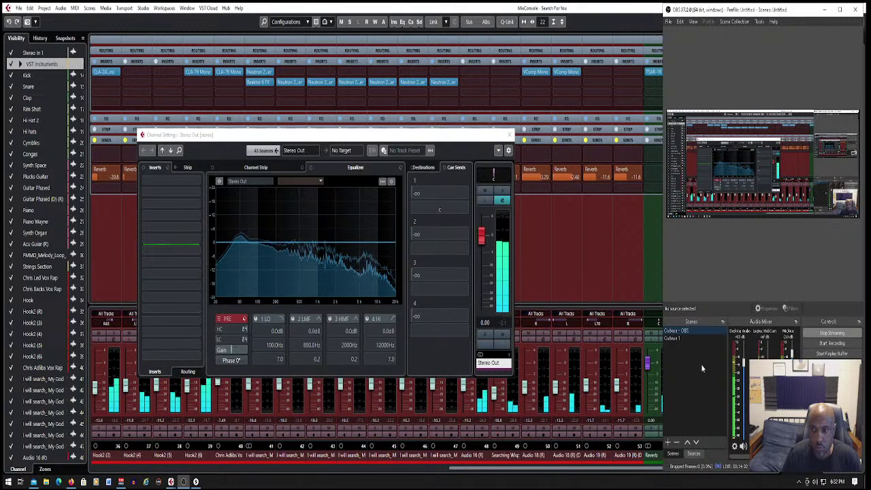
{"action": "left_click", "coordinate": [315, 472]}
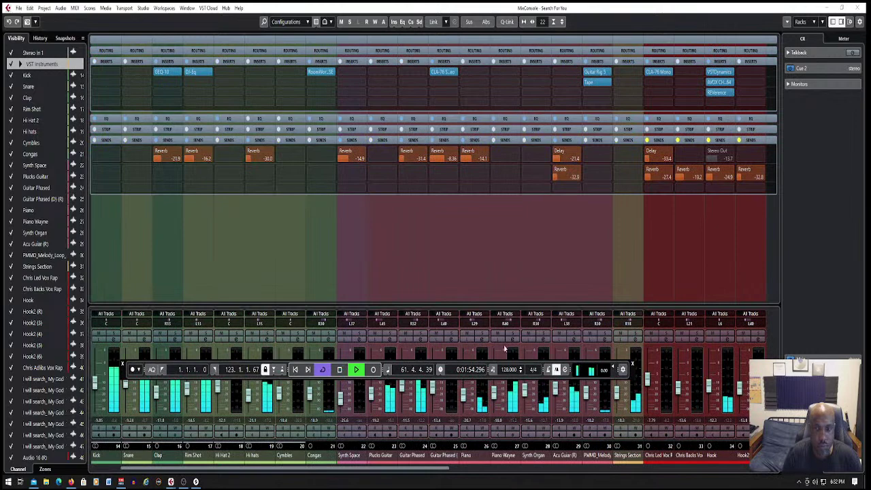
{"action": "key", "text": "space"}
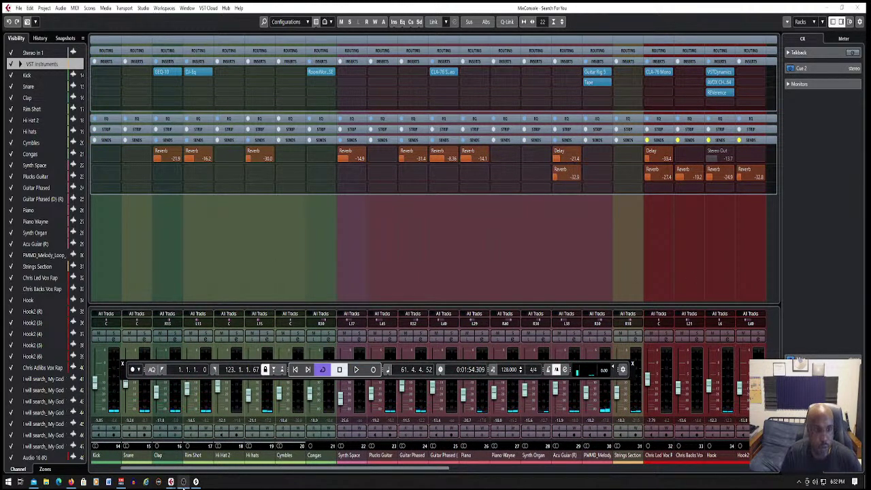
- Return from the MixConsole to the project window beside OBS and close the Stereo Out channel settings
{"action": "left_click", "coordinate": [182, 482]}
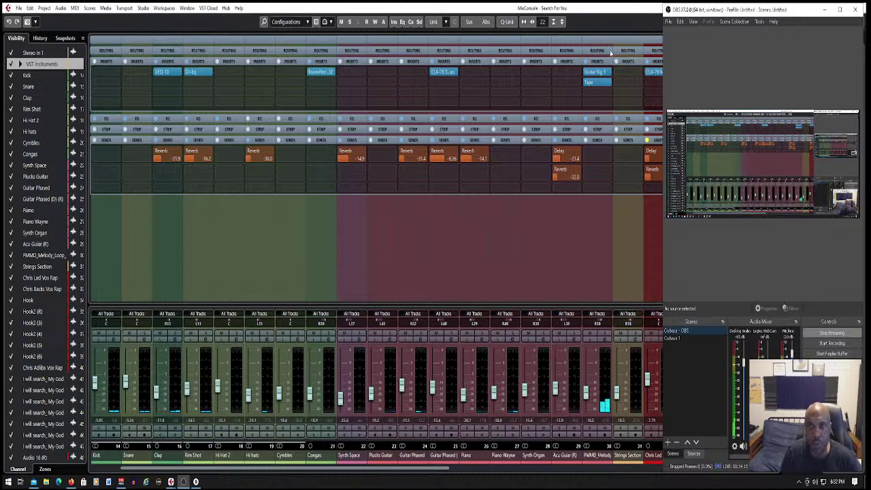
{"action": "left_click", "coordinate": [602, 9]}
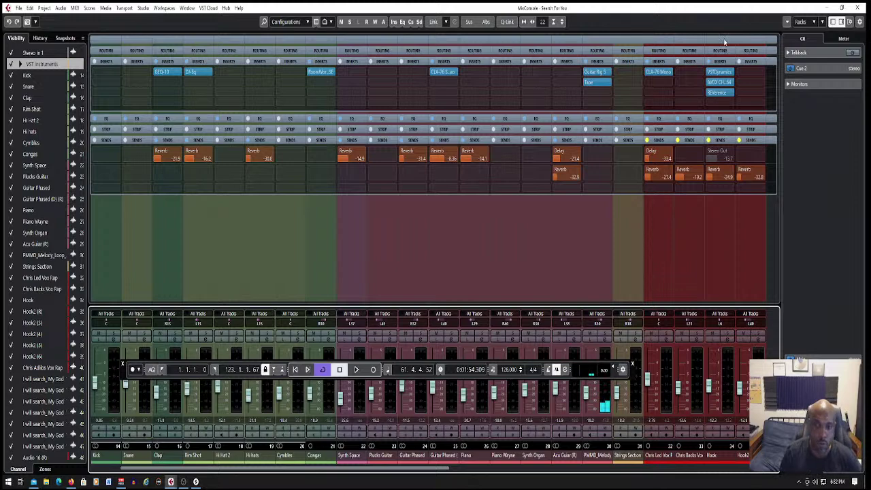
{"action": "left_click_drag", "start_coordinate": [778, 9], "coordinate": [569, 148]}
{"action": "left_click", "coordinate": [649, 148]}
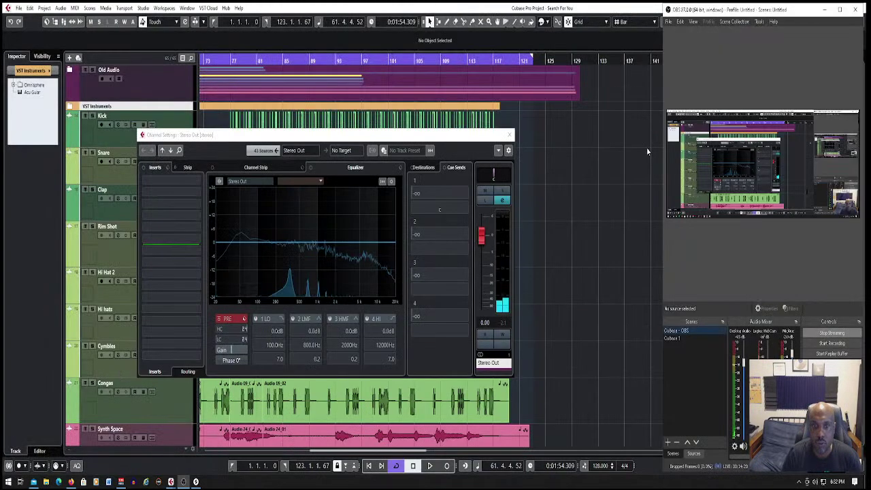
{"action": "left_click", "coordinate": [512, 137]}
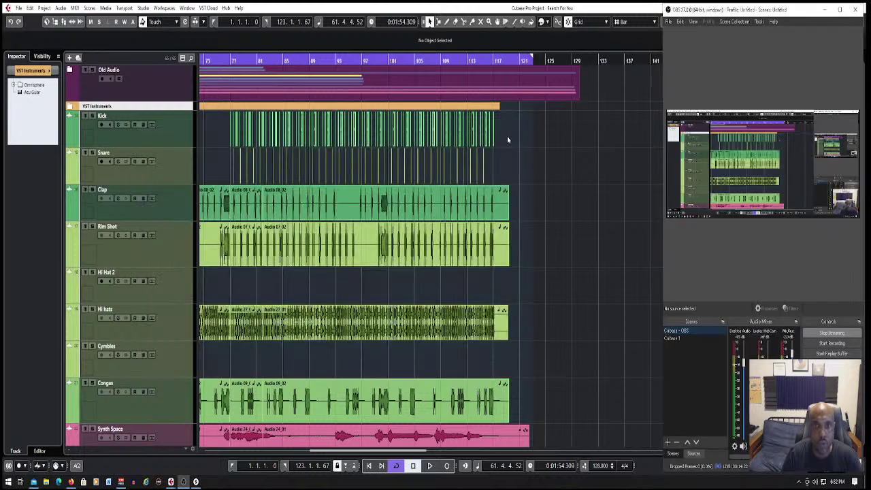
- Bring the Search For You project window to the front and close the project without saving it
{"action": "left_click", "coordinate": [551, 142]}
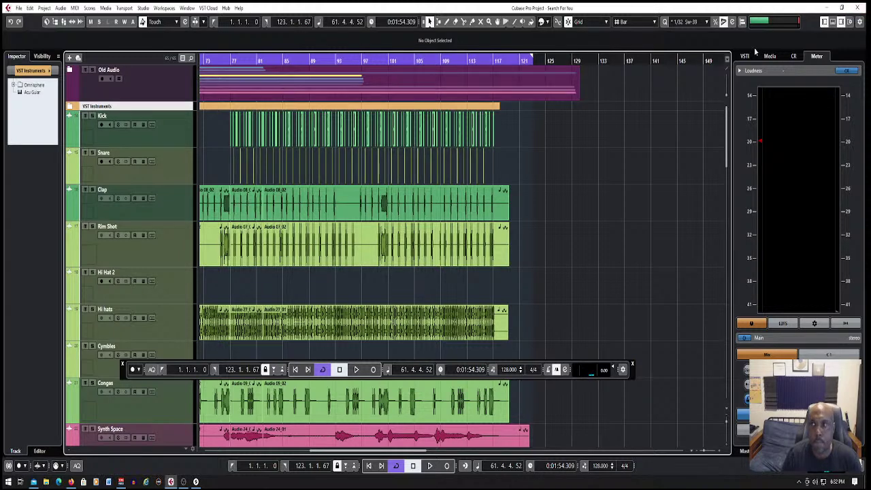
{"action": "left_click", "coordinate": [856, 8]}
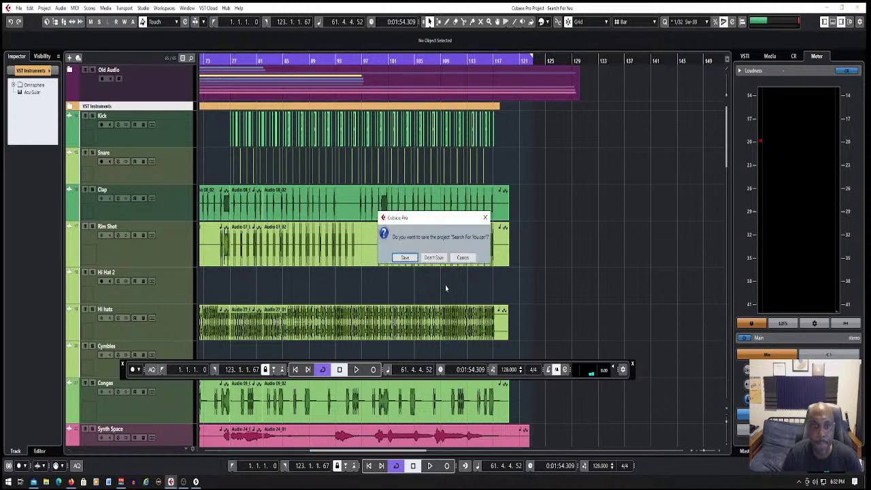
{"action": "left_click", "coordinate": [434, 260]}
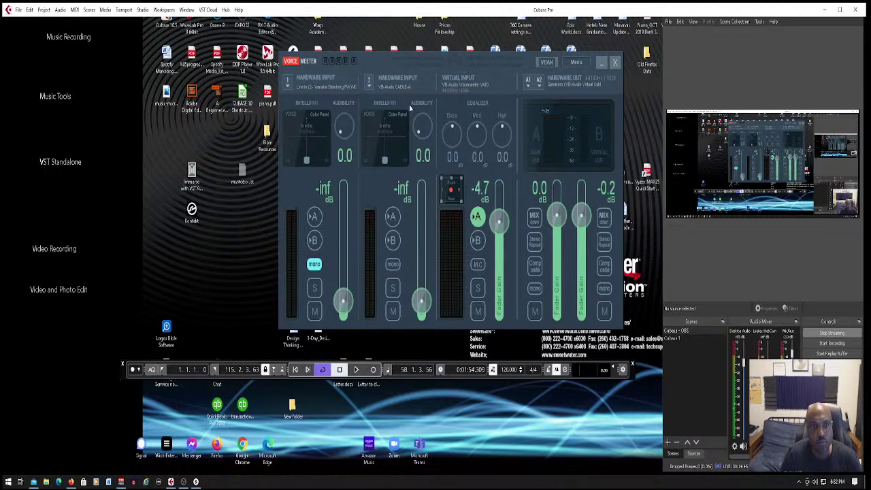
- Minimize the browser window, move the VoiceMeeter window aside and minimize it to clear the desktop
{"action": "left_click", "coordinate": [676, 330]}
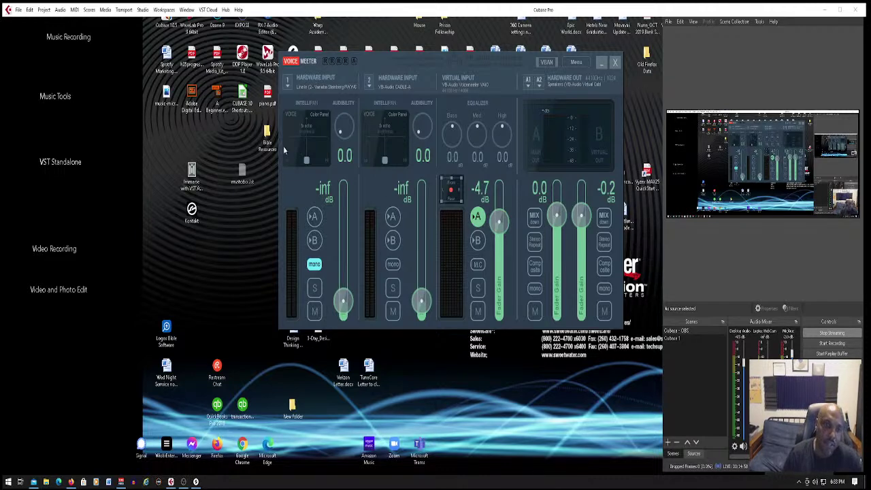
{"action": "left_click", "coordinate": [458, 65]}
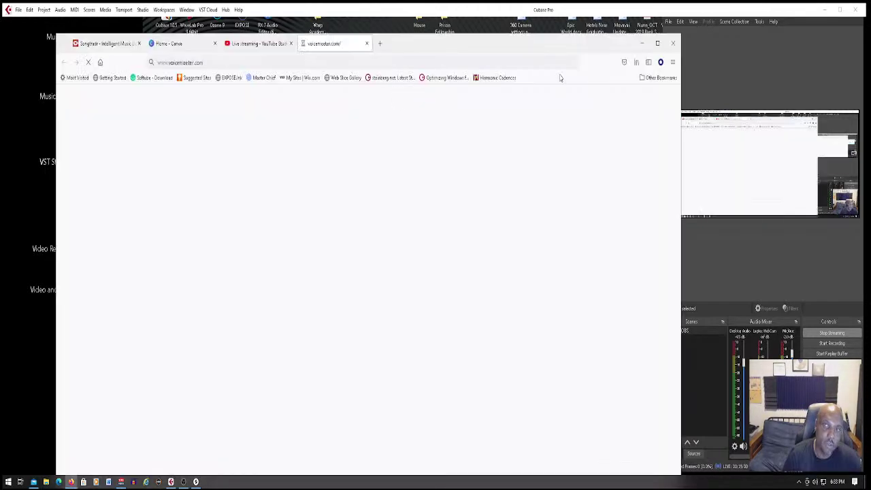
{"action": "left_click", "coordinate": [642, 43]}
{"action": "left_click_drag", "start_coordinate": [499, 63], "coordinate": [345, 112]}
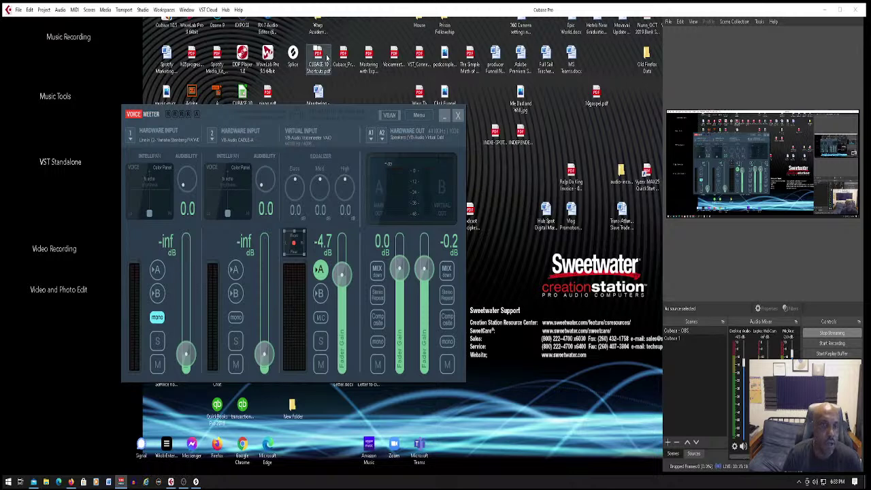
{"action": "left_click", "coordinate": [444, 116]}
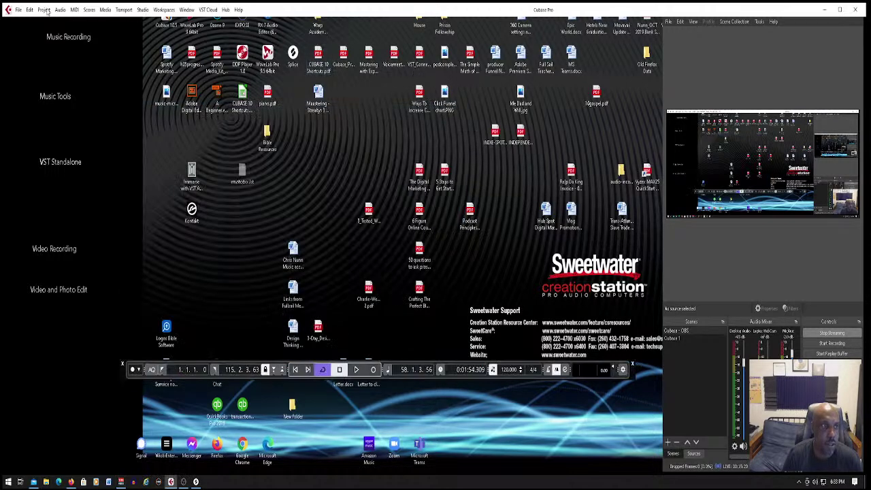
{"action": "left_click", "coordinate": [19, 9]}
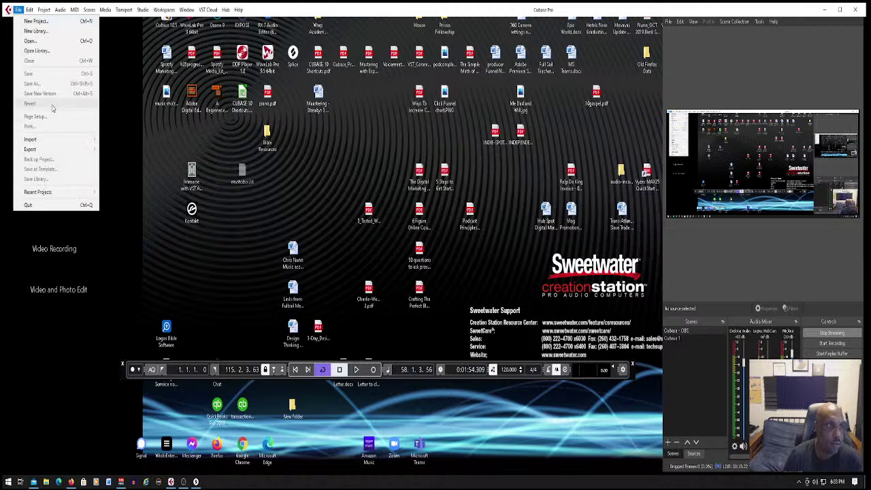
{"action": "mouse_move", "coordinate": [77, 192]}
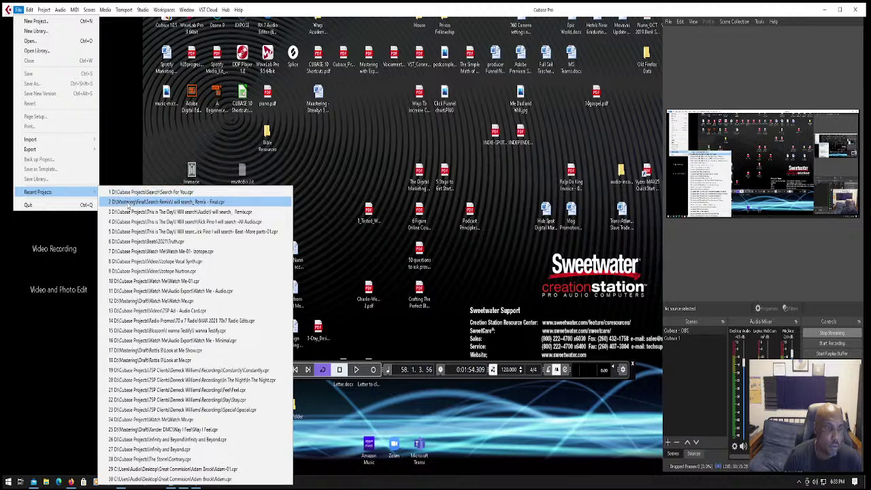
{"action": "left_click", "coordinate": [127, 202]}
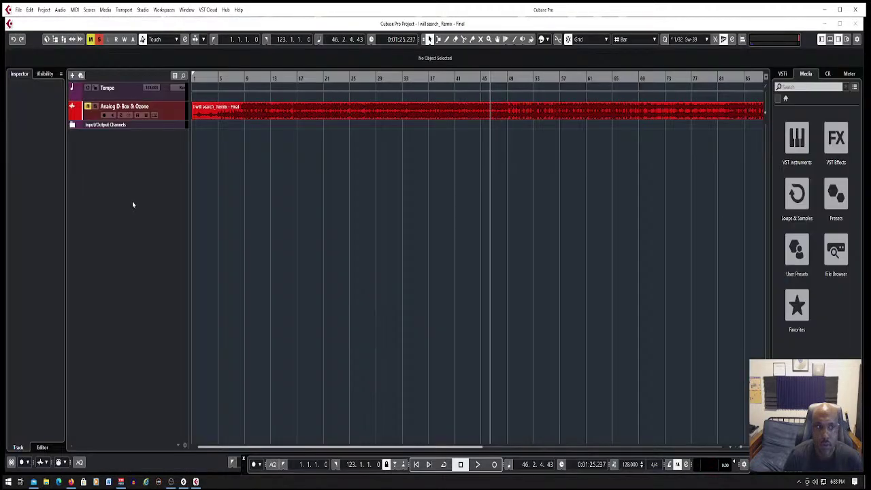
{"action": "left_click", "coordinate": [856, 25]}
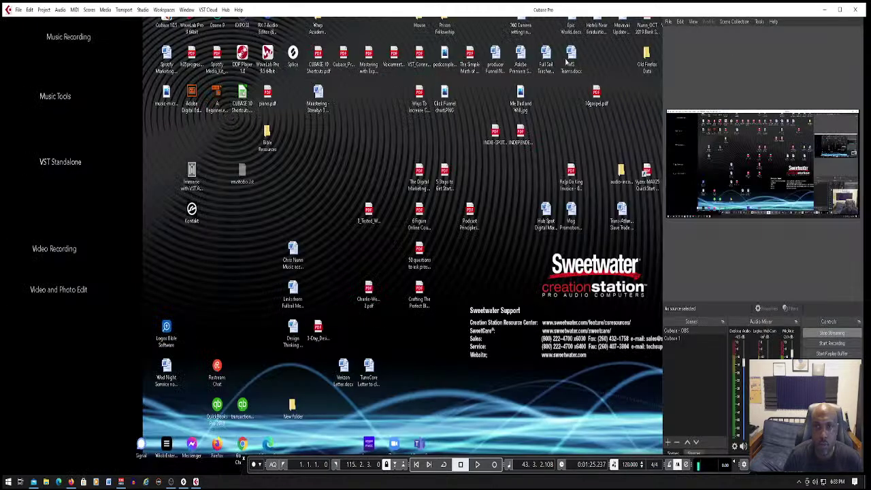
- Open the recent project I will search_ Remix.cpr from the This is The Day folder
{"action": "left_click", "coordinate": [18, 10]}
{"action": "mouse_move", "coordinate": [79, 193]}
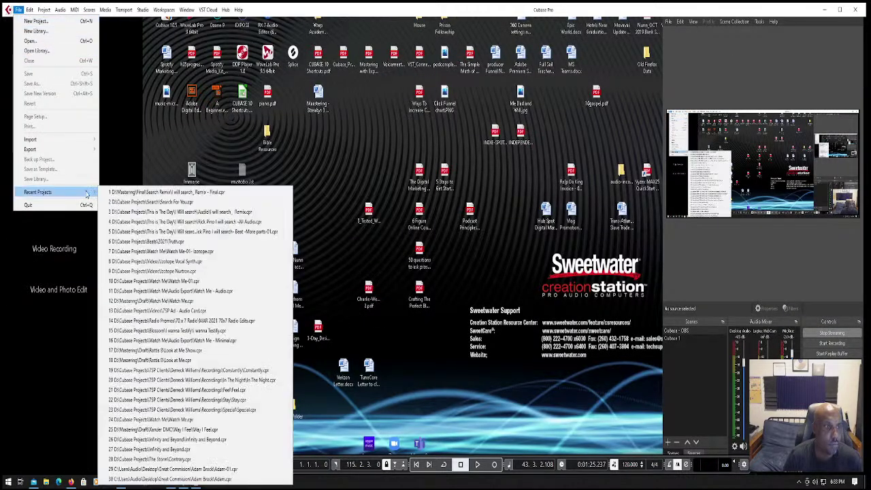
{"action": "left_click", "coordinate": [120, 213]}
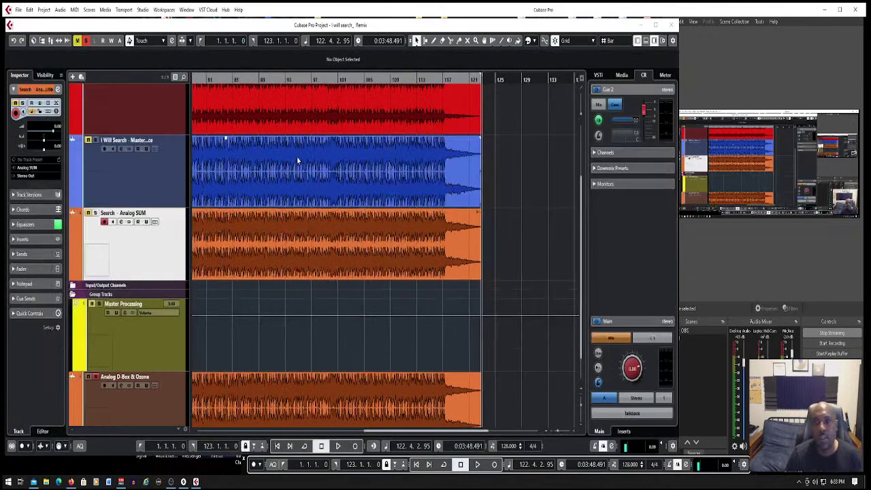
- Select the Stereo Out track, view its channel settings, and close them after moving the window off the tracks
{"action": "scroll", "coordinate": [163, 250], "scroll_direction": "up", "scroll_amount": 3}
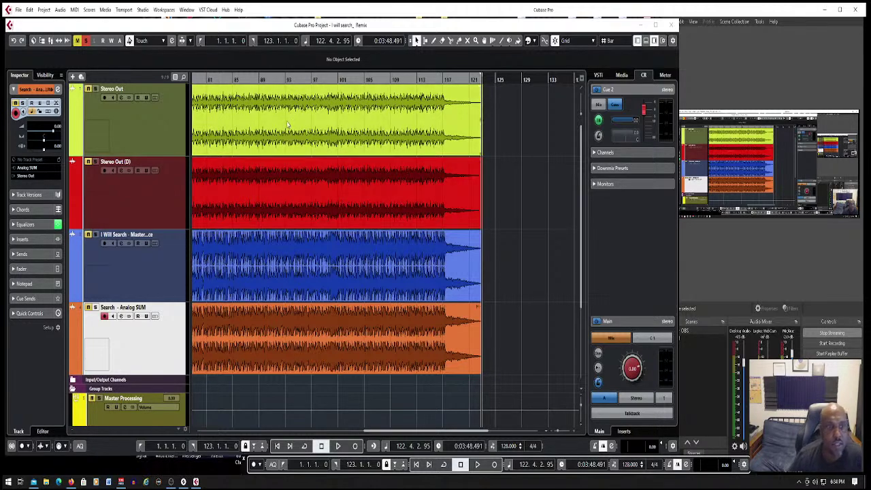
{"action": "left_click", "coordinate": [166, 145]}
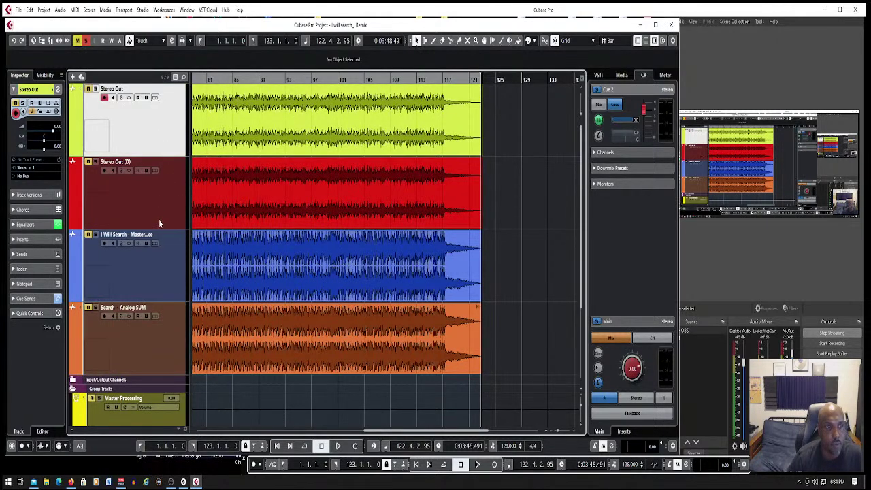
{"action": "left_click", "coordinate": [122, 98]}
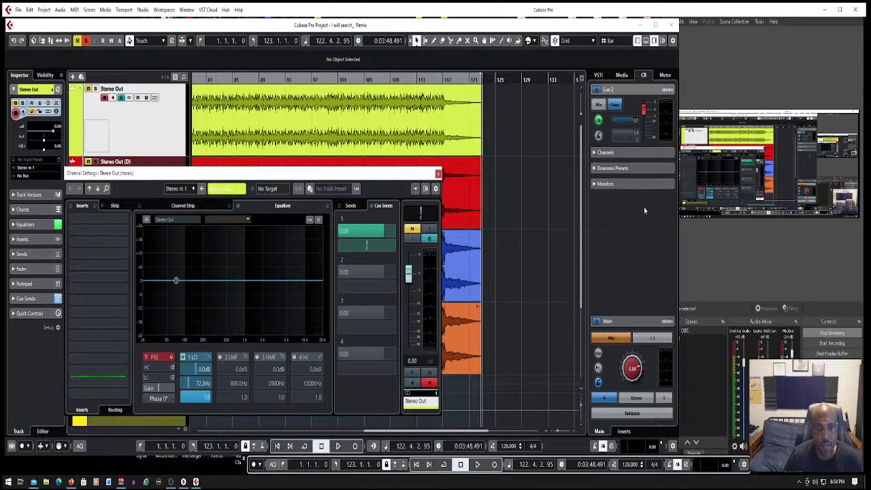
{"action": "left_click_drag", "start_coordinate": [372, 175], "coordinate": [388, 309]}
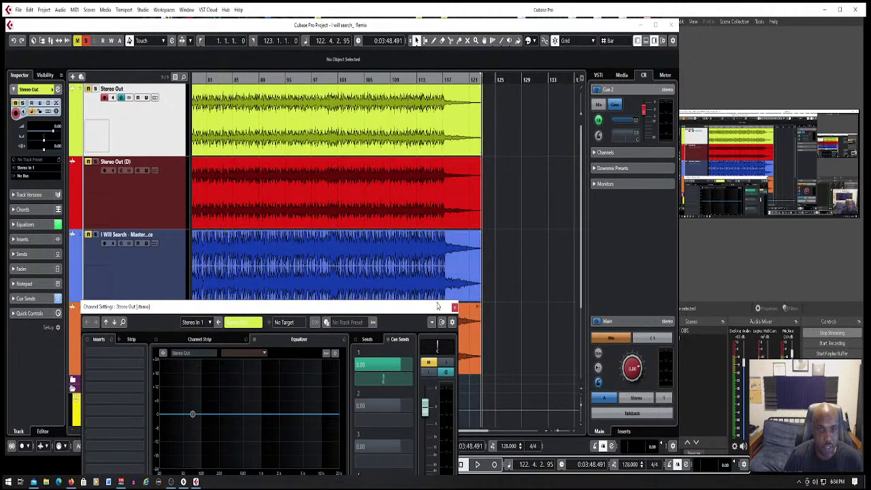
{"action": "left_click_drag", "start_coordinate": [441, 312], "coordinate": [626, 140]}
{"action": "left_click", "coordinate": [636, 136]}
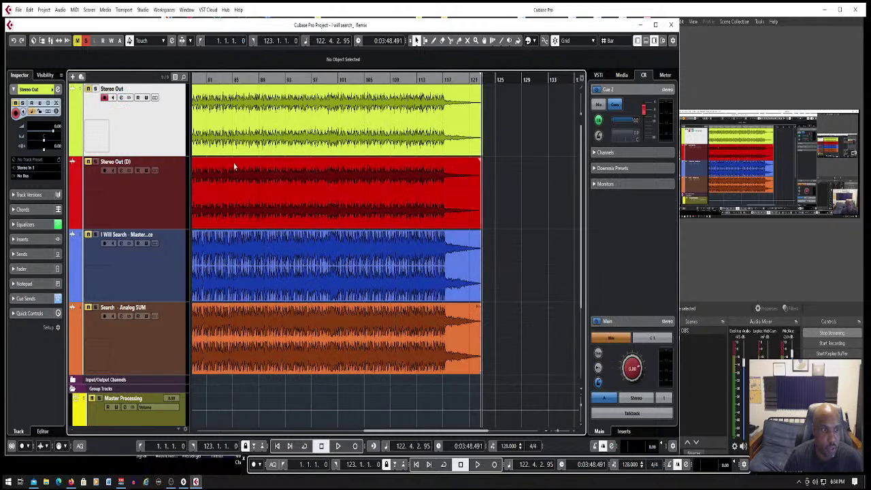
- Open the channel settings of the Stereo Out (D) track and show its send slots
{"action": "left_click", "coordinate": [170, 184]}
{"action": "left_click", "coordinate": [121, 170]}
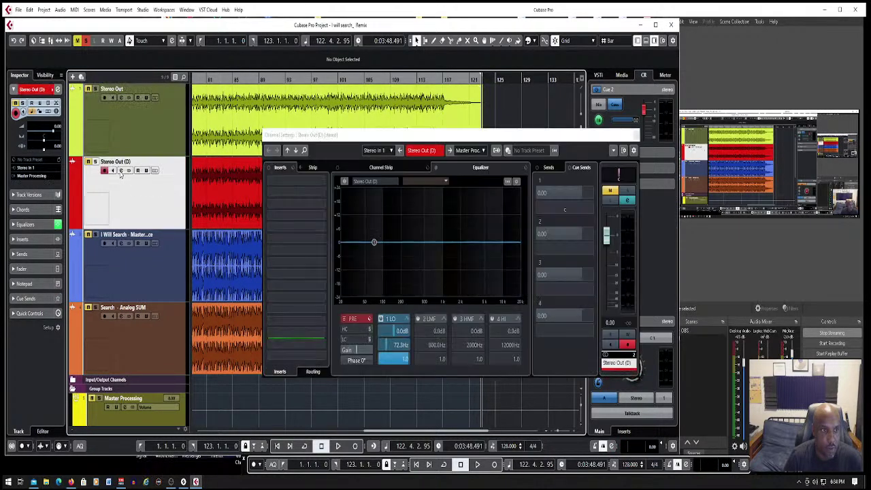
{"action": "left_click", "coordinate": [549, 168]}
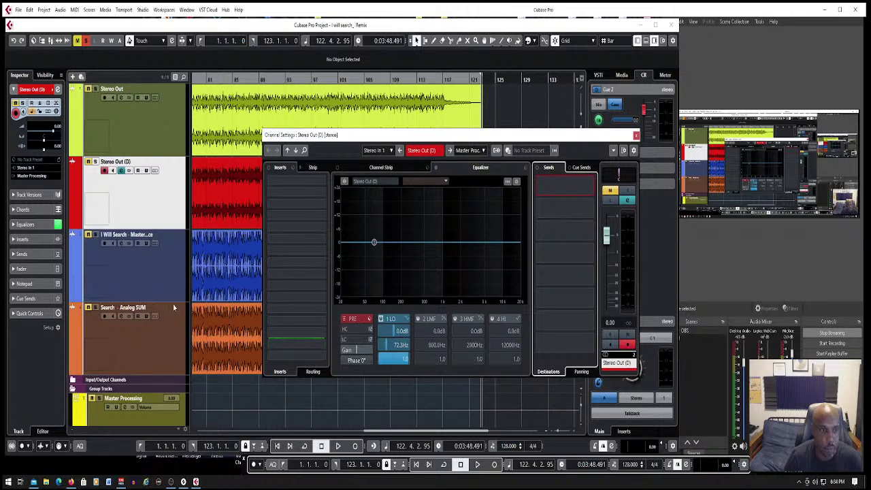
- Select the Master Processing group track and open its Ozone 9 insert
{"action": "scroll", "coordinate": [172, 305], "scroll_direction": "down", "scroll_amount": 3}
{"action": "left_click", "coordinate": [167, 325]}
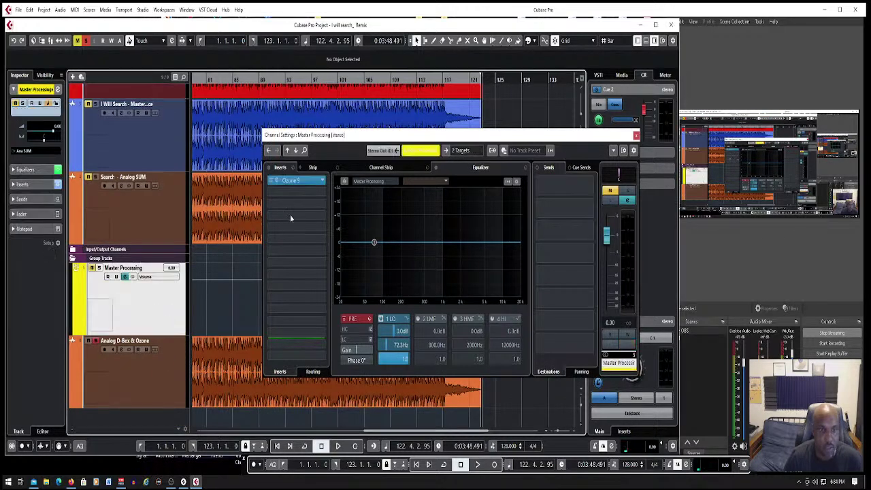
{"action": "left_click", "coordinate": [278, 181]}
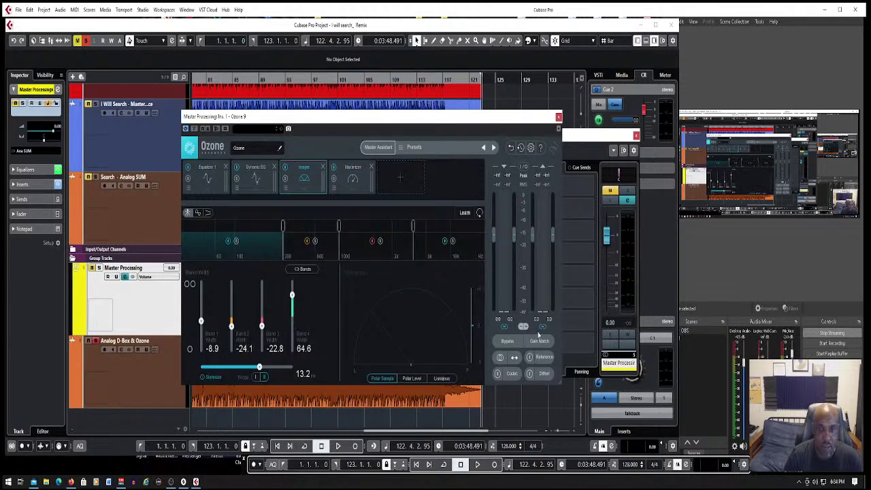
- Show Ozone's reference tracks, select the second A section of 01 - Nah Nah Nah.mp3, and switch referencing on
{"action": "left_click", "coordinate": [544, 357]}
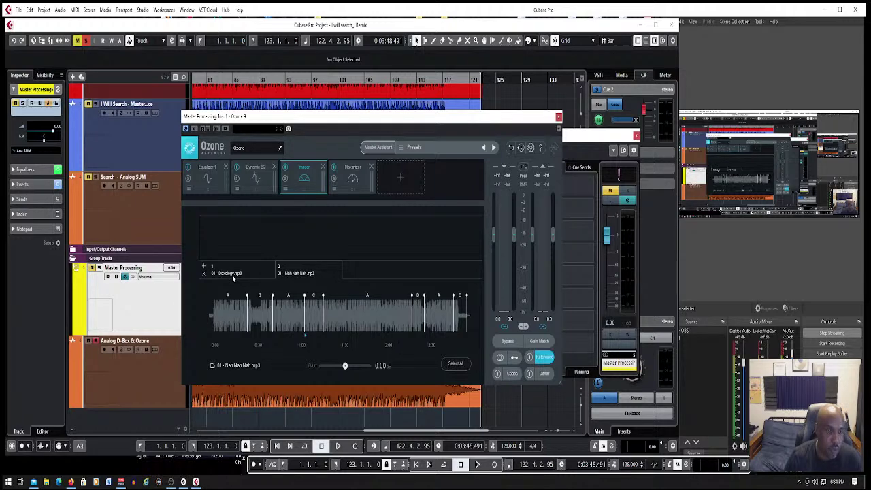
{"action": "left_click", "coordinate": [288, 315]}
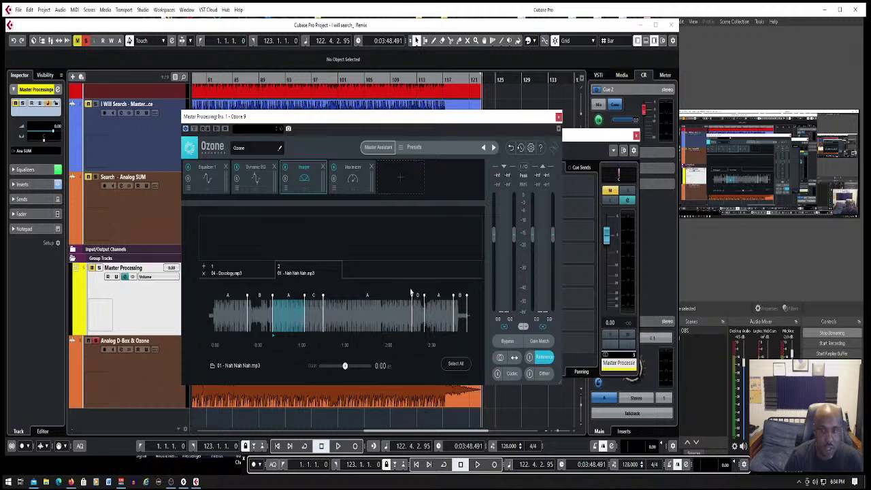
{"action": "left_click", "coordinate": [530, 360]}
- Test playback with the reference on, stop it, solo the Master Processing group, and restart playback
{"action": "key", "text": "space"}
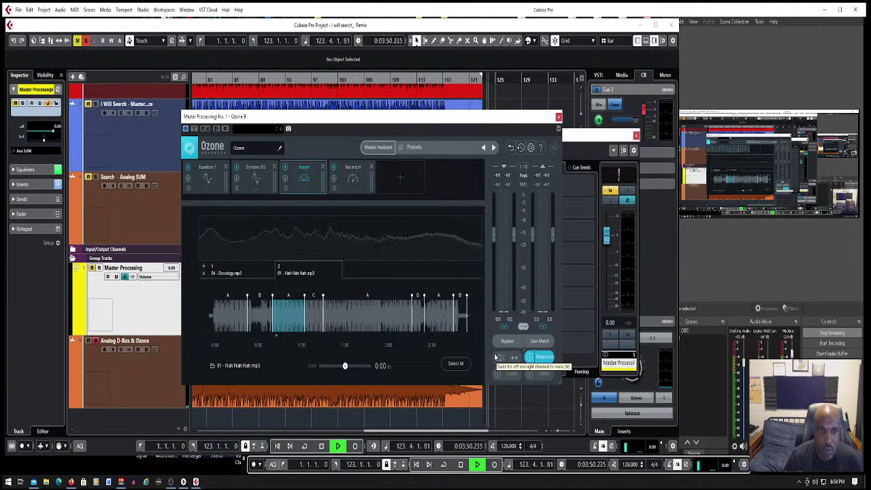
{"action": "key", "text": "space"}
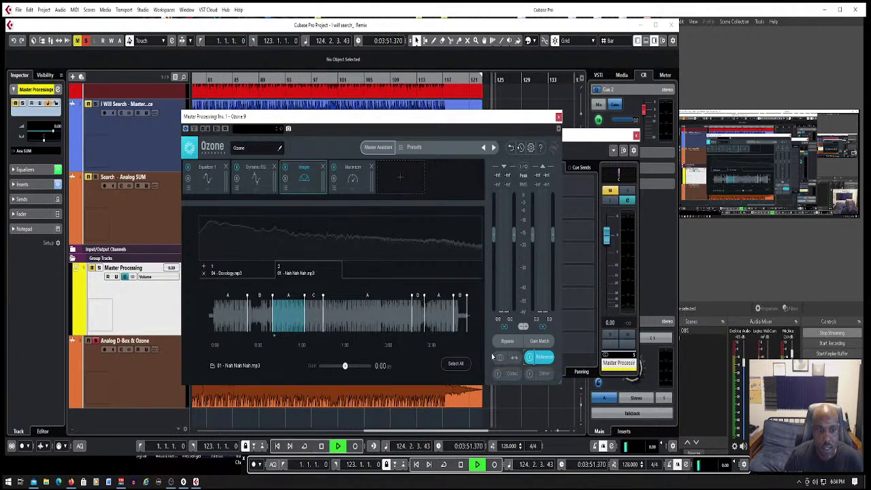
{"action": "key", "text": "space"}
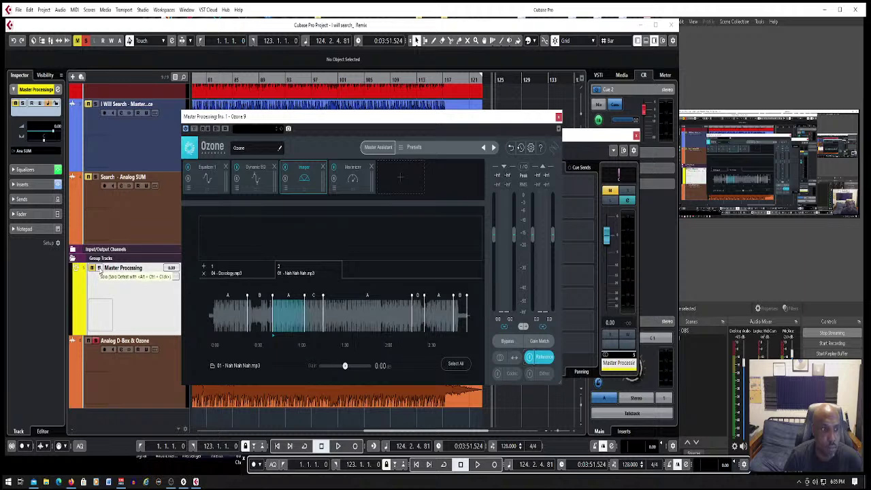
{"action": "left_click", "coordinate": [100, 270]}
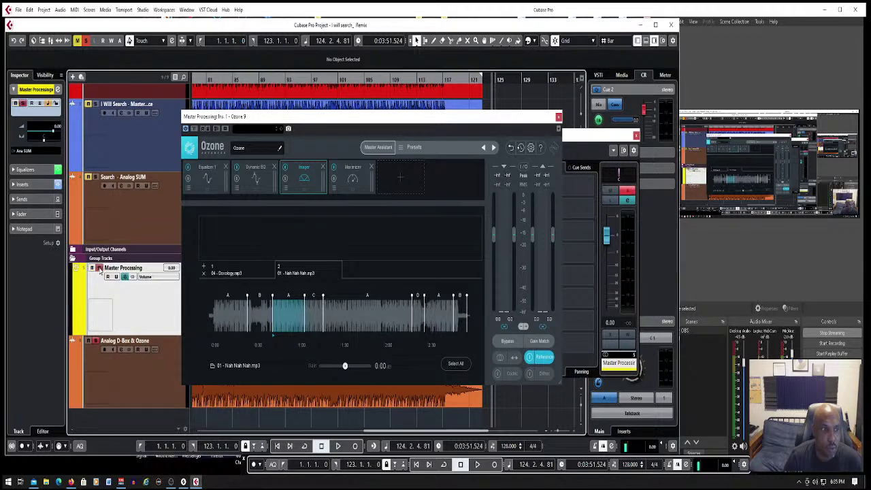
{"action": "key", "text": "space"}
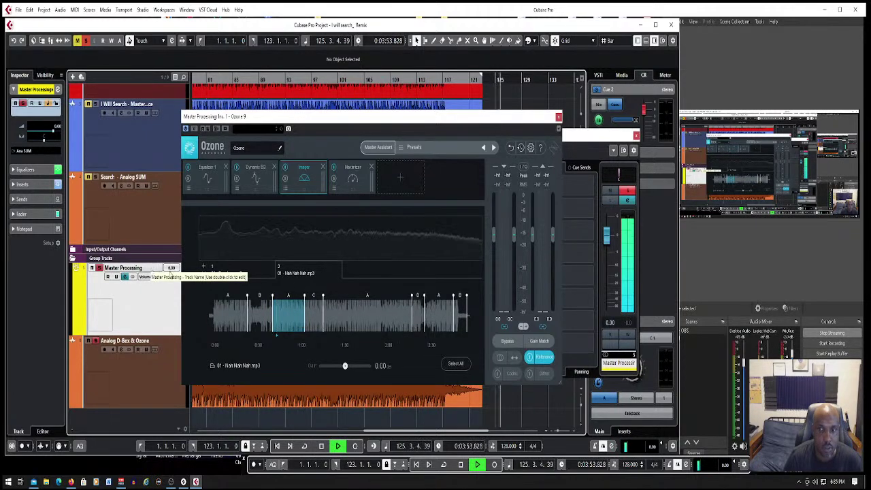
- Bring the Master Processing channel settings forward, switch the Control Room source to C 1 and back to Mix, and stop playback
{"action": "left_click", "coordinate": [582, 156]}
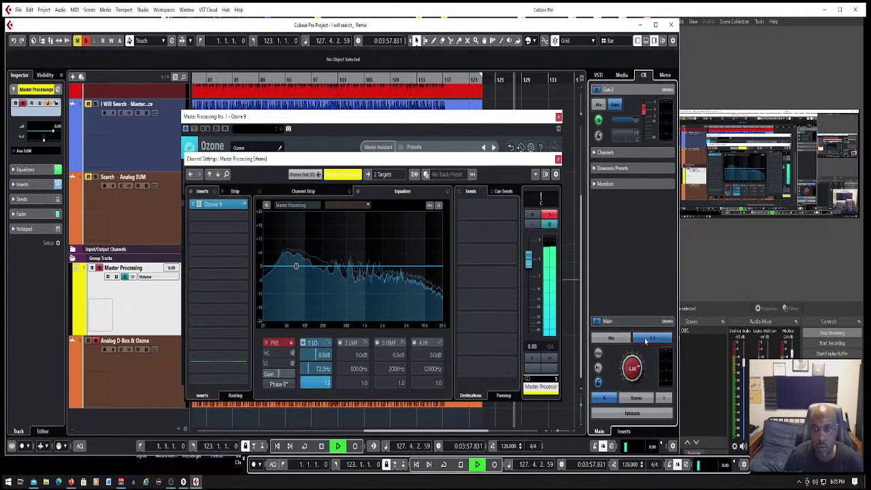
{"action": "left_click", "coordinate": [646, 341]}
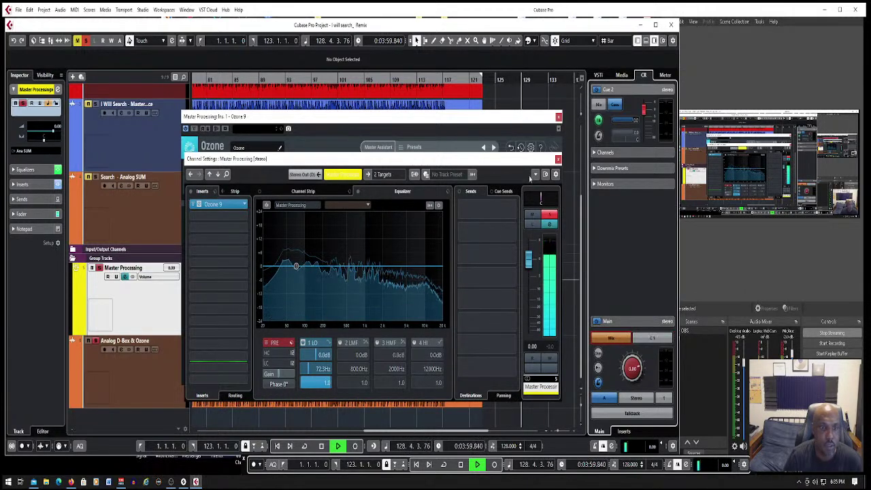
{"action": "key", "text": "space"}
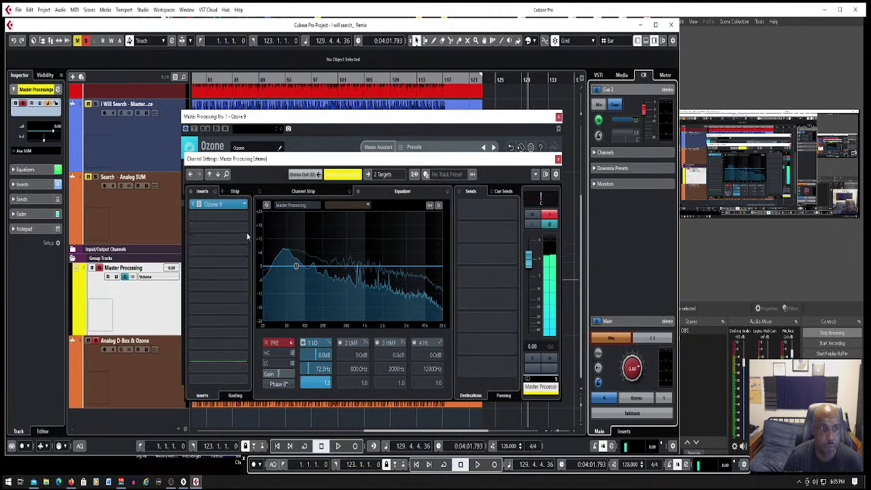
- Close the Master Processing channel settings and switch between Ozone's references 04 - Doxology.mp3 and 01 - Nah Nah Nah.mp3
{"action": "left_click", "coordinate": [559, 161]}
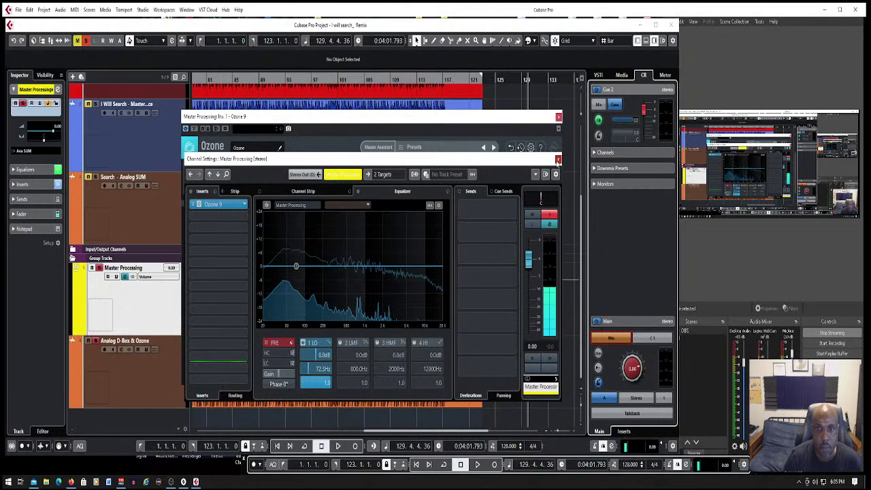
{"action": "left_click", "coordinate": [558, 160]}
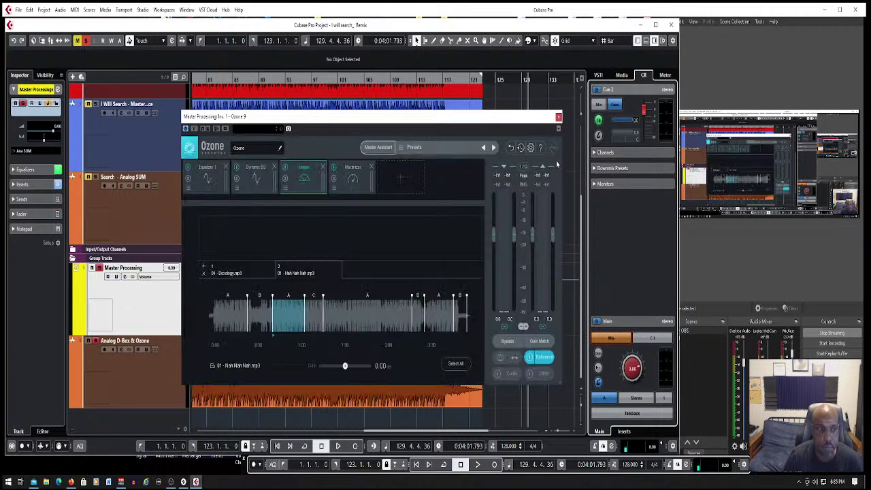
{"action": "left_click", "coordinate": [241, 276]}
{"action": "left_click", "coordinate": [302, 273]}
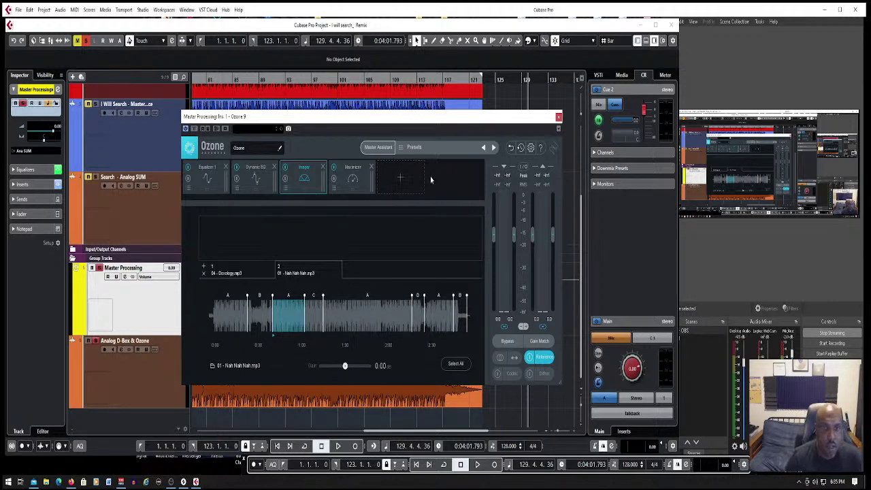
- Show Ozone's Master Assistant options, dismiss them without running the assistant, and close the Ozone 9 window
{"action": "left_click", "coordinate": [380, 149]}
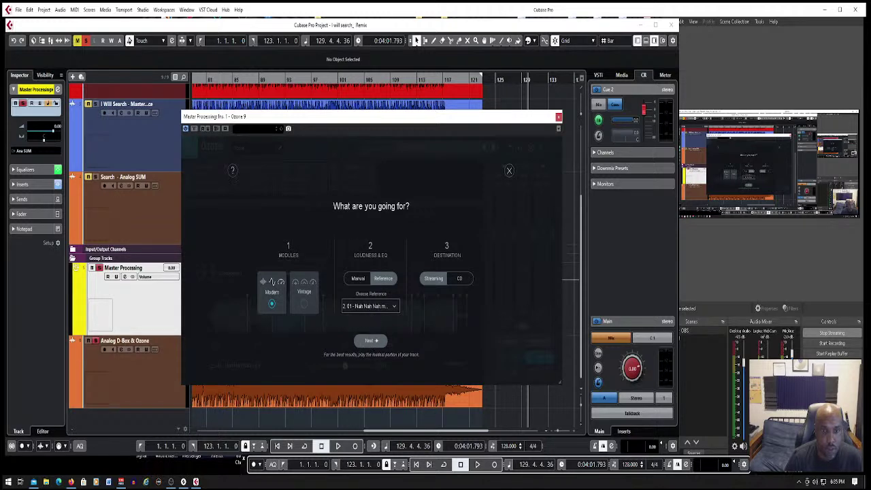
{"action": "left_click", "coordinate": [510, 171]}
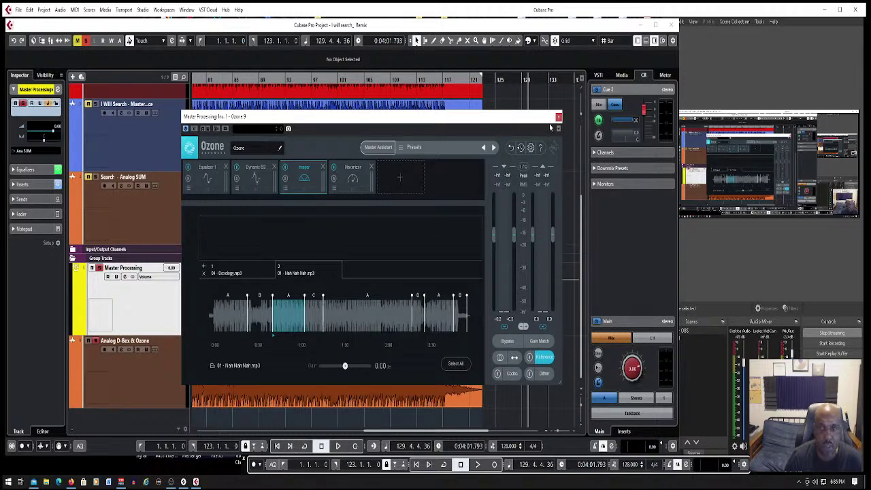
{"action": "left_click_drag", "start_coordinate": [544, 121], "coordinate": [637, 240]}
{"action": "left_click_drag", "start_coordinate": [485, 244], "coordinate": [512, 169]}
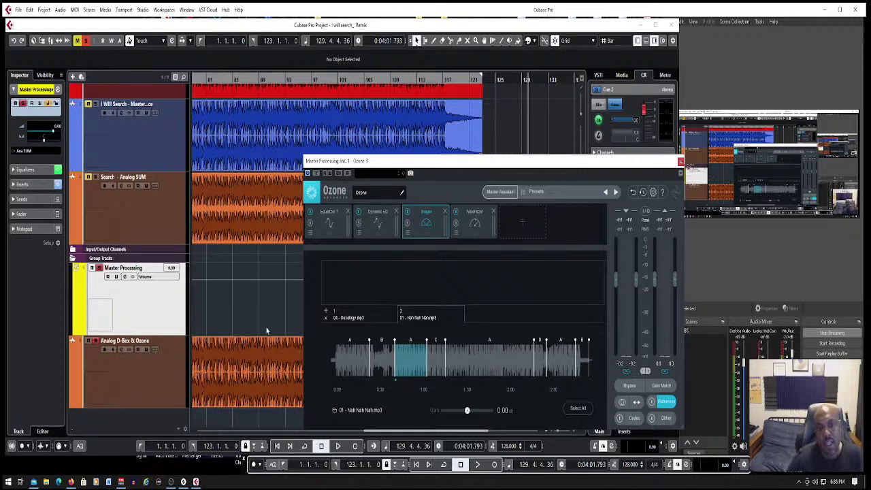
{"action": "left_click_drag", "start_coordinate": [666, 164], "coordinate": [545, 142]}
{"action": "left_click", "coordinate": [559, 144]}
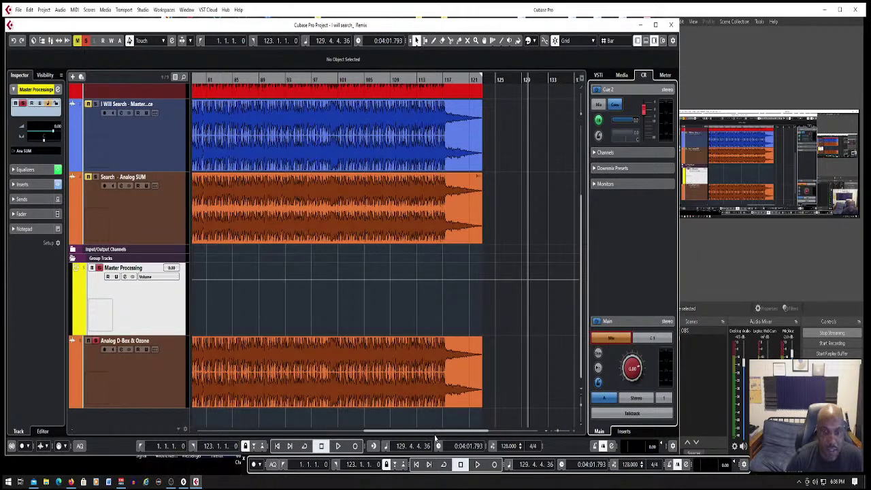
- Examine the waveforms and edit points of the bounced tracks, from Stereo Out through Analog D-Box & Ozone, along the arrangement
{"action": "left_click_drag", "start_coordinate": [438, 433], "coordinate": [392, 425]}
{"action": "scroll", "coordinate": [392, 409], "scroll_direction": "right", "scroll_amount": 5}
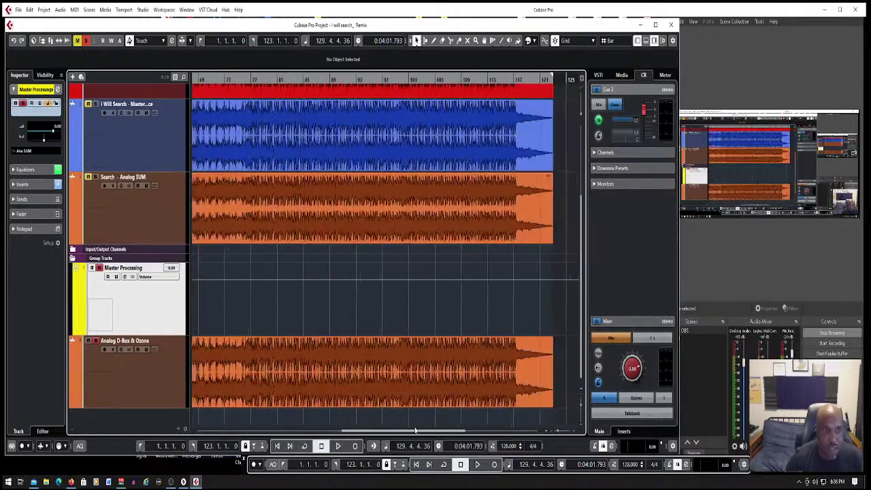
{"action": "scroll", "coordinate": [428, 289], "scroll_direction": "up", "scroll_amount": 4}
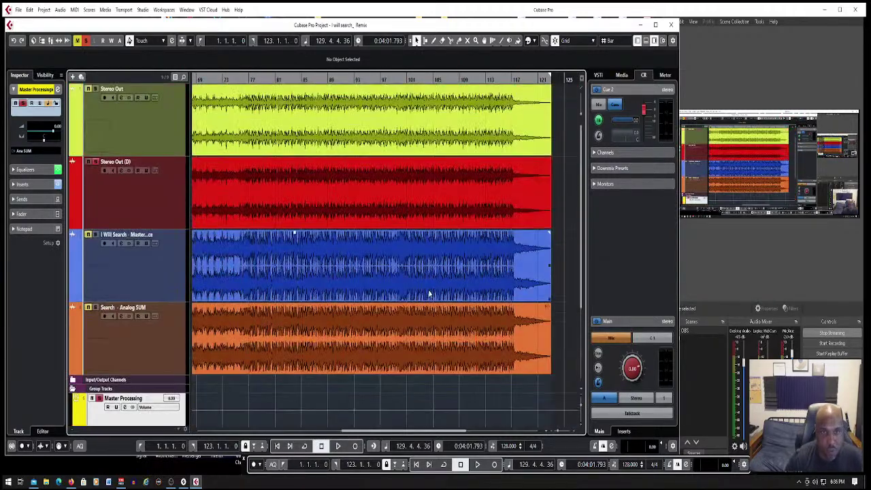
{"action": "scroll", "coordinate": [430, 292], "scroll_direction": "down", "scroll_amount": 2}
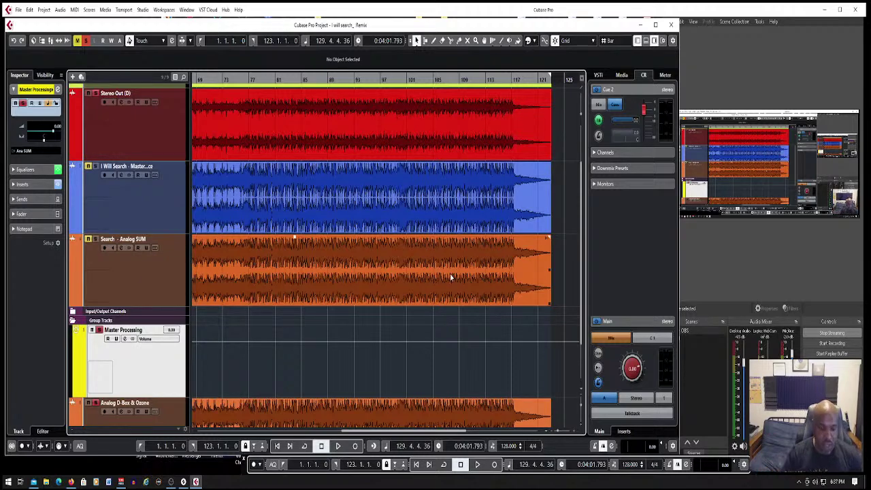
{"action": "left_click_drag", "start_coordinate": [399, 433], "coordinate": [255, 418]}
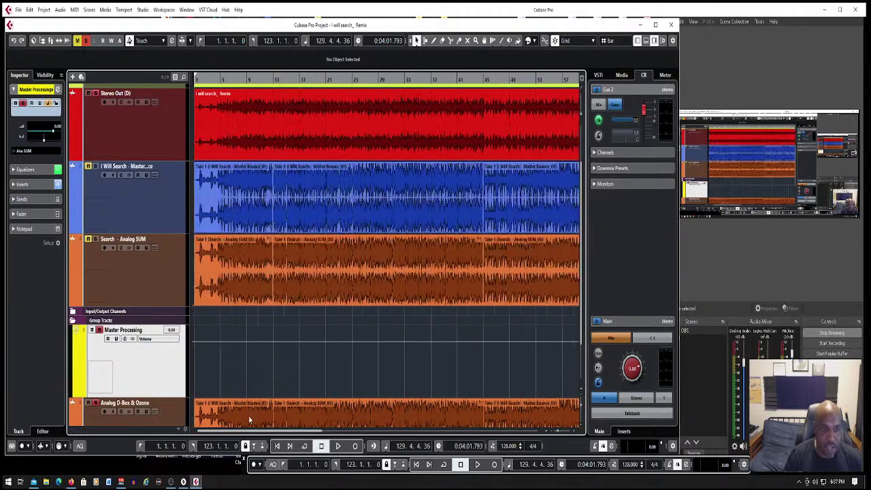
{"action": "scroll", "coordinate": [246, 413], "scroll_direction": "down", "scroll_amount": 2}
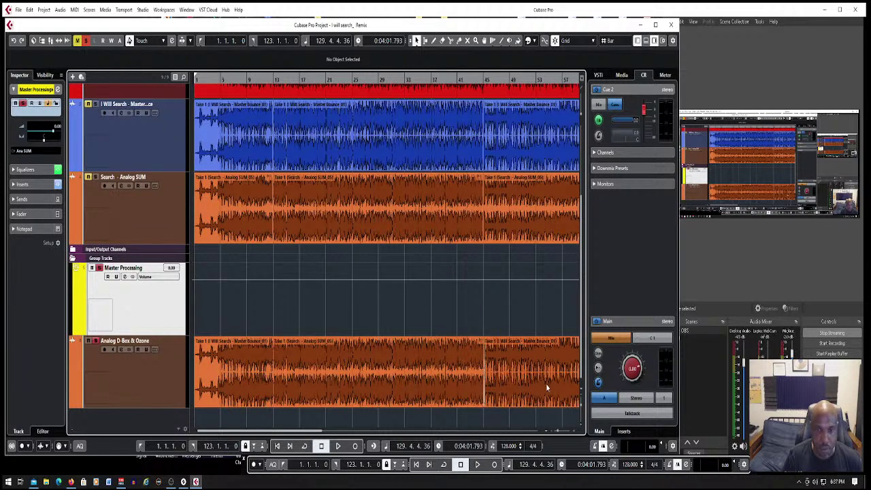
{"action": "scroll", "coordinate": [506, 400], "scroll_direction": "down", "scroll_amount": 3}
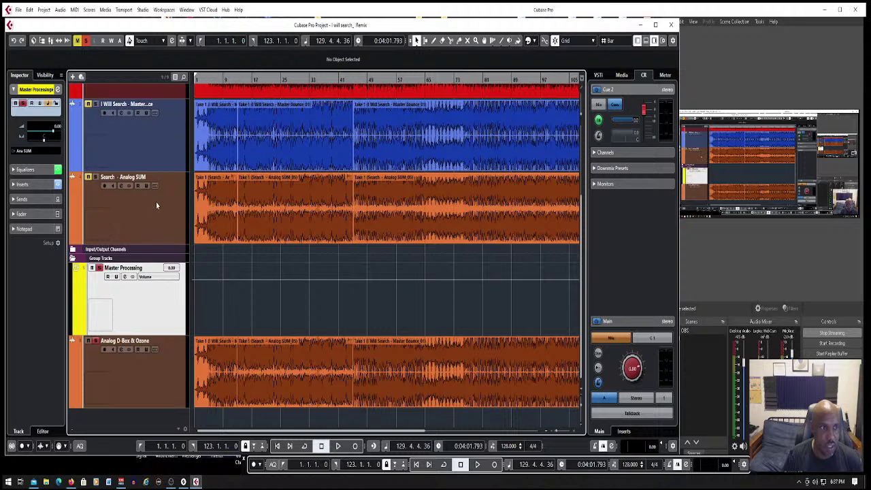
- Select the I Will Search master bounce track and solo it in place of the Master Processing group
{"action": "left_click", "coordinate": [152, 145]}
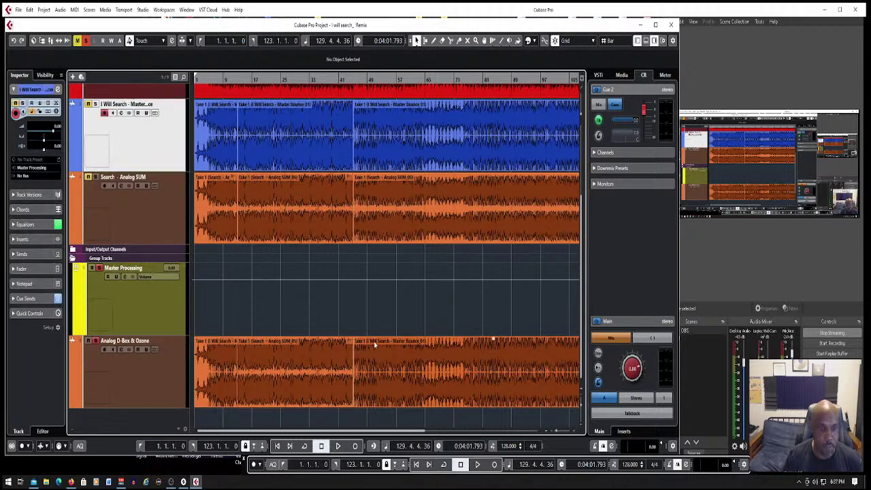
{"action": "scroll", "coordinate": [372, 339], "scroll_direction": "down", "scroll_amount": 1}
{"action": "scroll", "coordinate": [165, 177], "scroll_direction": "up", "scroll_amount": 2}
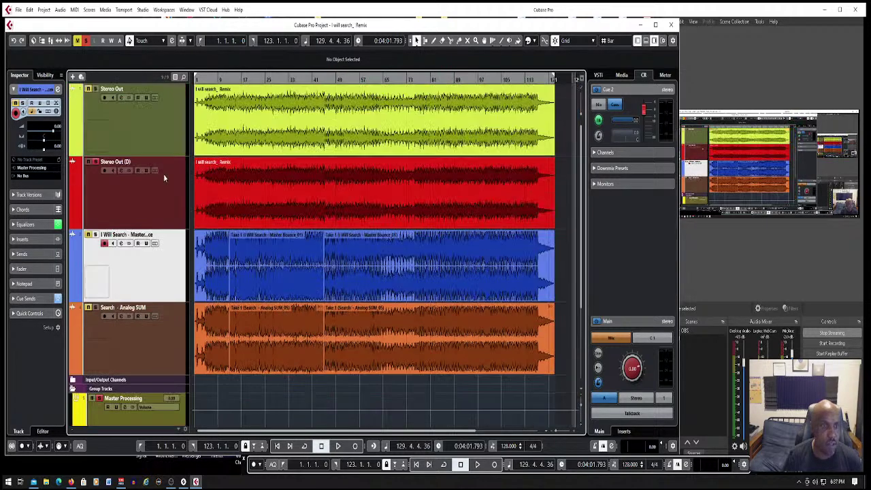
{"action": "scroll", "coordinate": [163, 175], "scroll_direction": "down", "scroll_amount": 1}
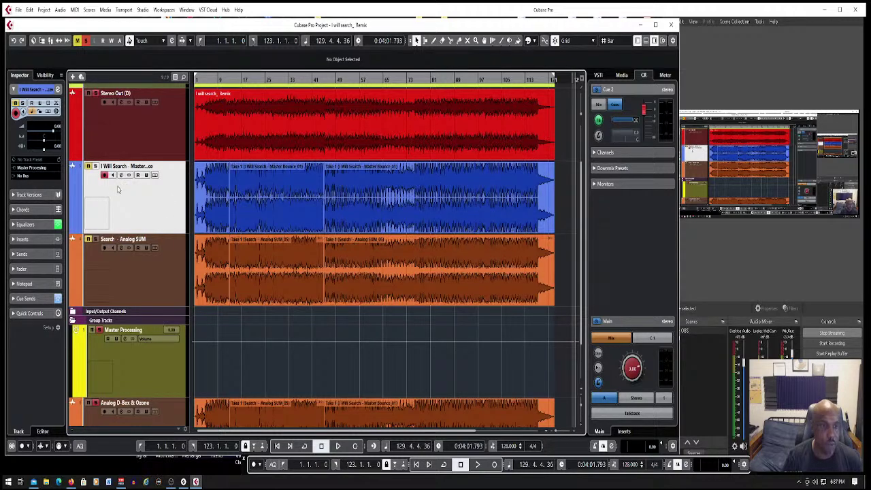
{"action": "scroll", "coordinate": [140, 302], "scroll_direction": "down", "scroll_amount": 2}
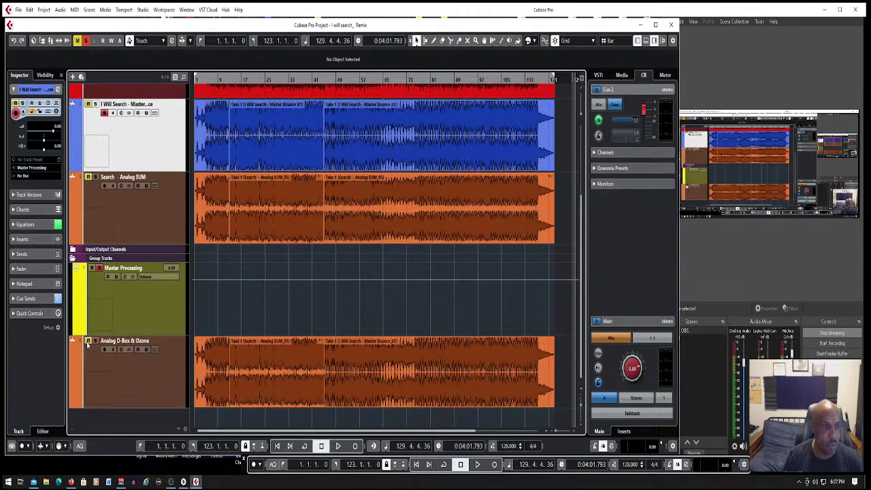
{"action": "scroll", "coordinate": [148, 200], "scroll_direction": "up", "scroll_amount": 4}
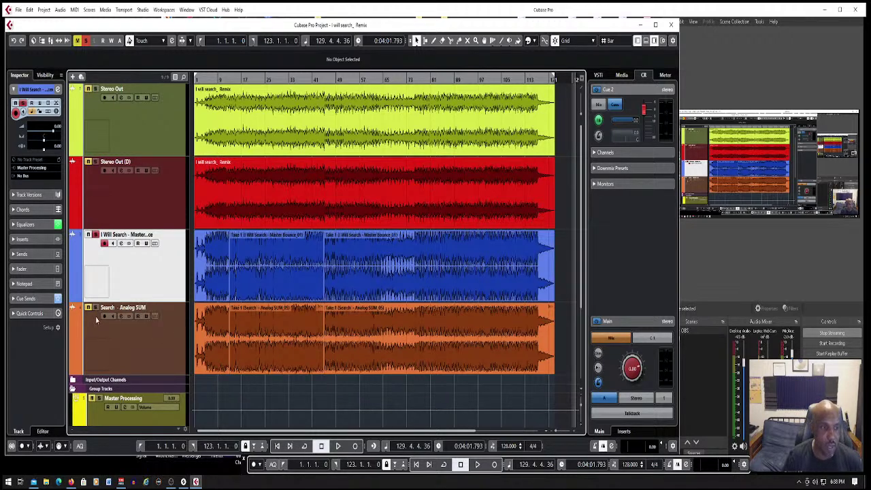
- Start playback, move it to about bar 7, and switch the Control Room source to C 1
{"action": "left_click", "coordinate": [365, 348]}
{"action": "key", "text": "space"}
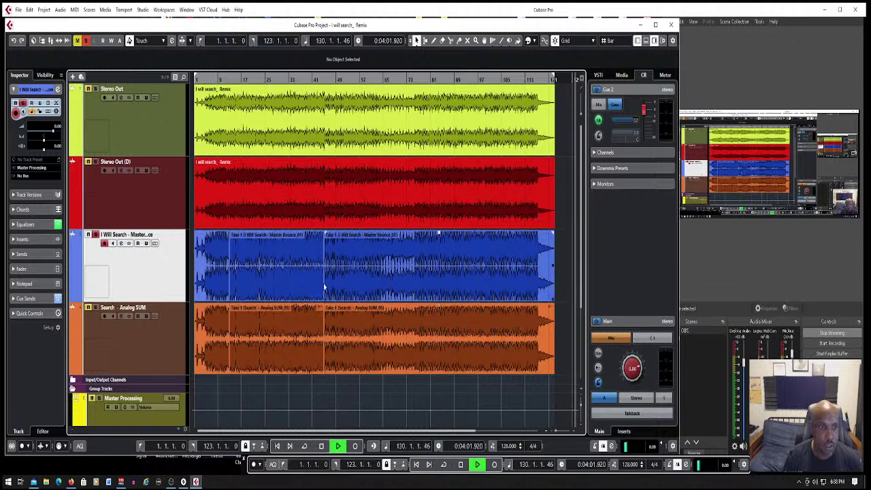
{"action": "left_click", "coordinate": [213, 79]}
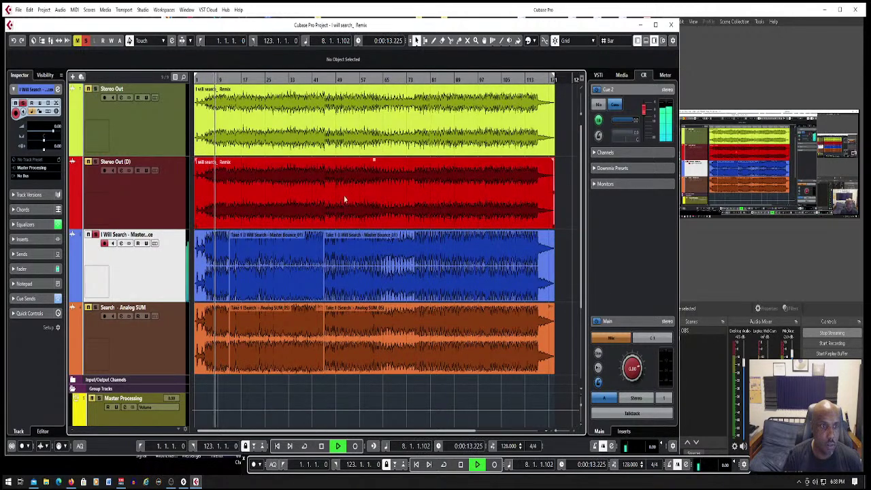
{"action": "left_click", "coordinate": [639, 340]}
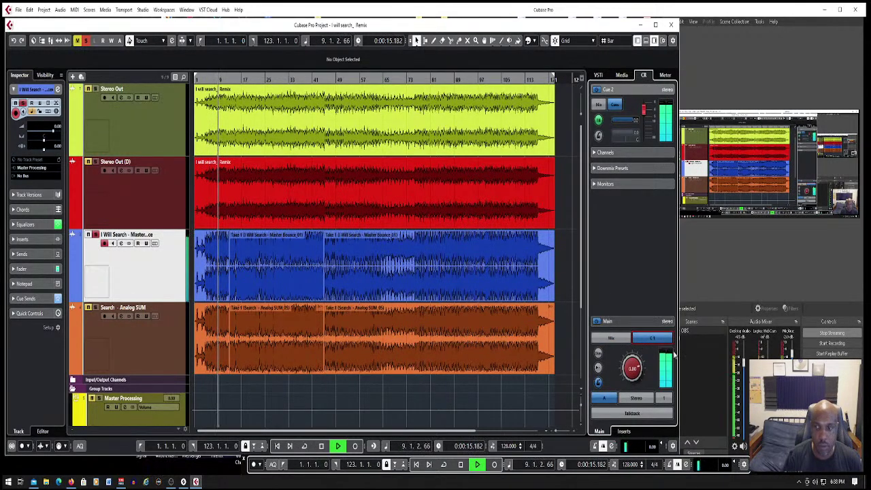
{"action": "left_click", "coordinate": [793, 409]}
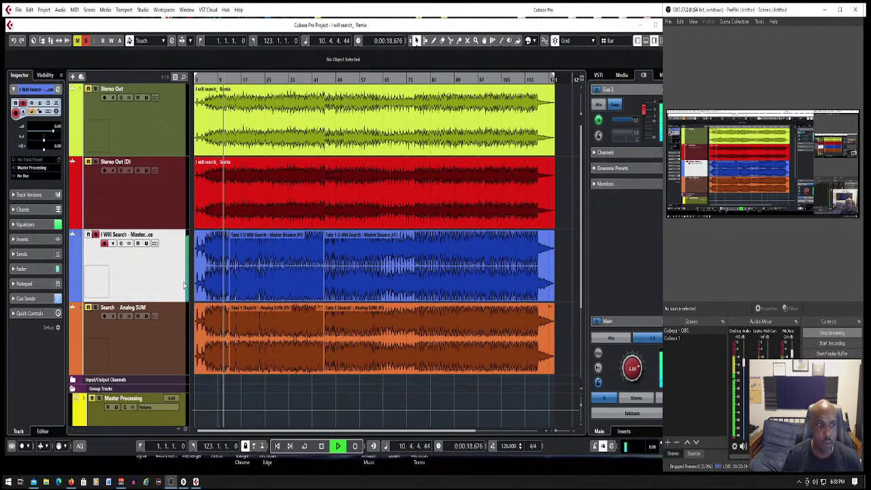
- Solo Search - Analog SUM as well, alternate the Control Room source between Mix and C 1, and stop playback on C 1
{"action": "left_click", "coordinate": [96, 308]}
{"action": "left_click", "coordinate": [611, 338]}
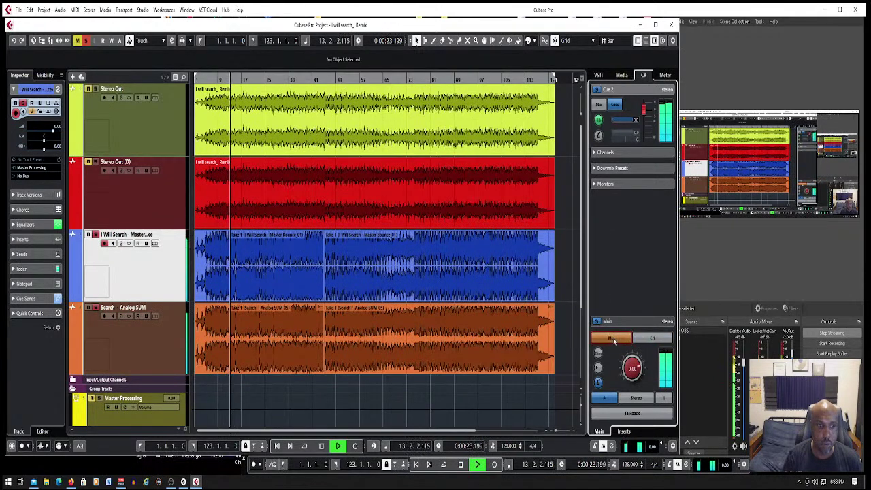
{"action": "left_click", "coordinate": [651, 340]}
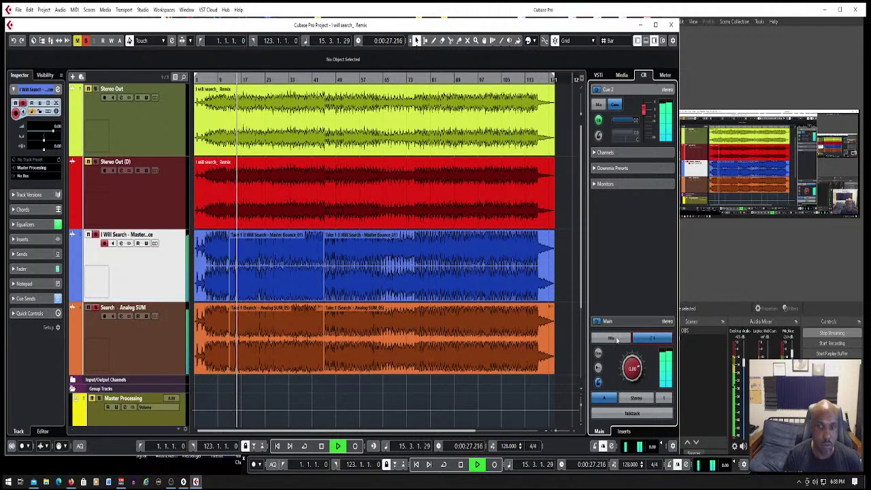
{"action": "left_click", "coordinate": [617, 339]}
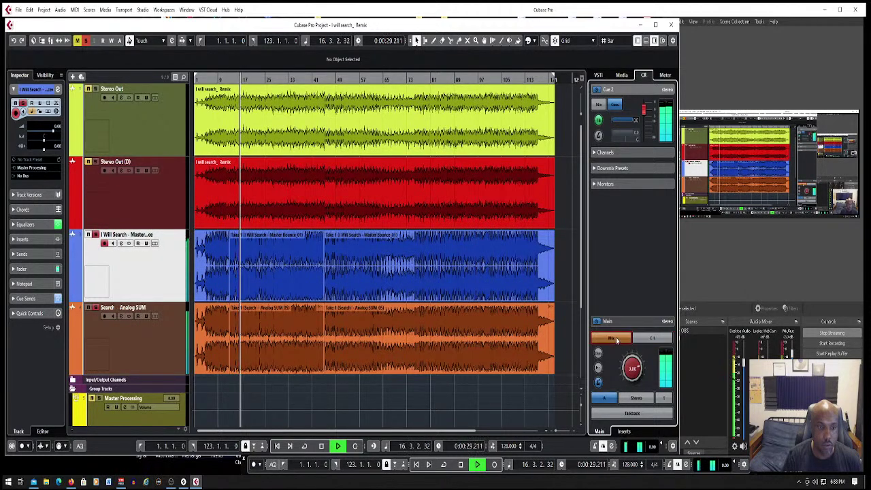
{"action": "left_click", "coordinate": [647, 343]}
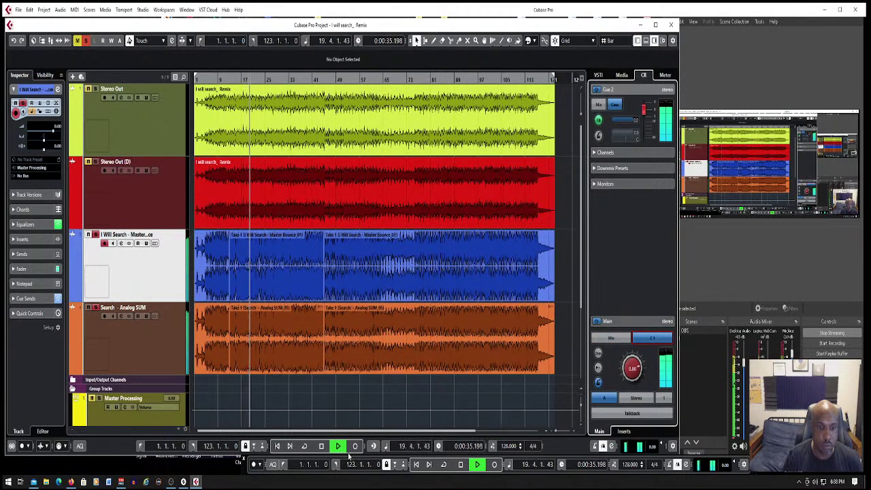
{"action": "key", "text": "space"}
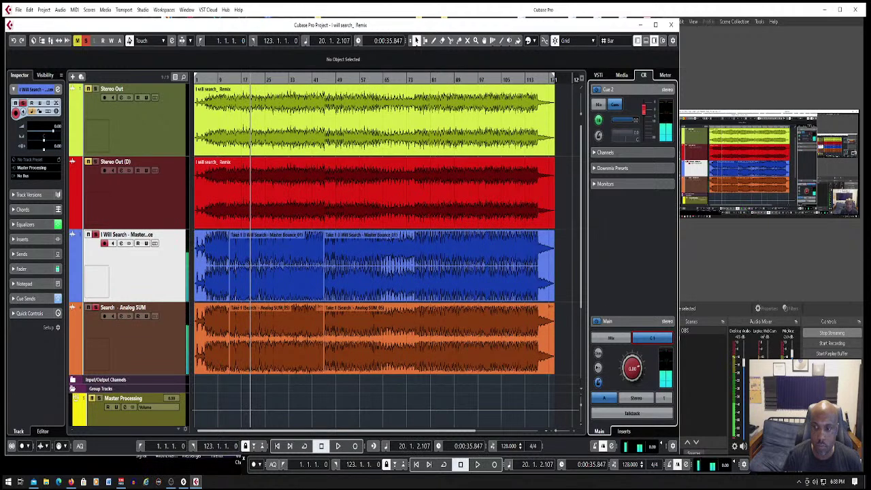
- Switch the stopped project's Control Room source to Mix and back to C 1, and resume playback
{"action": "left_click", "coordinate": [823, 470]}
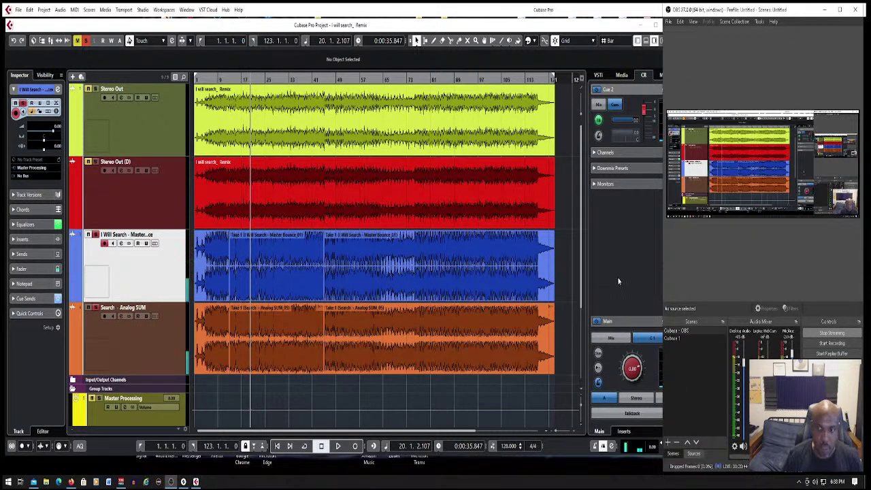
{"action": "left_click", "coordinate": [616, 339]}
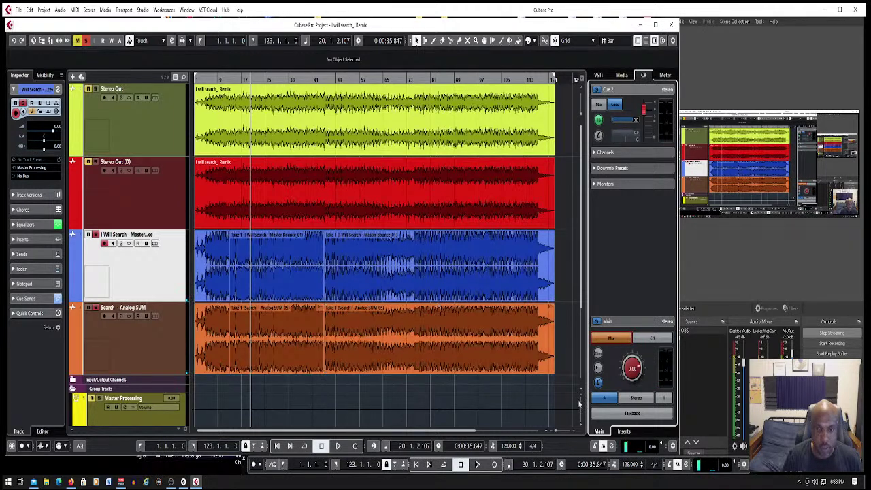
{"action": "left_click", "coordinate": [658, 339]}
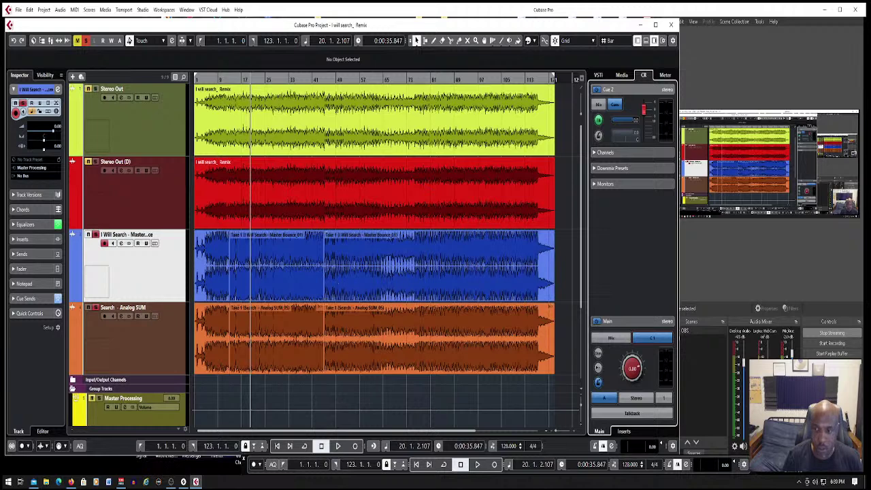
{"action": "left_click", "coordinate": [803, 409]}
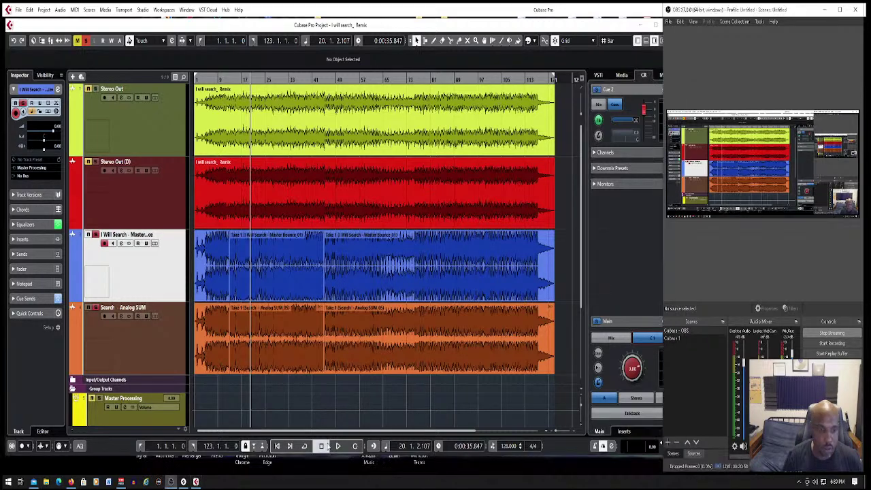
{"action": "left_click", "coordinate": [339, 446]}
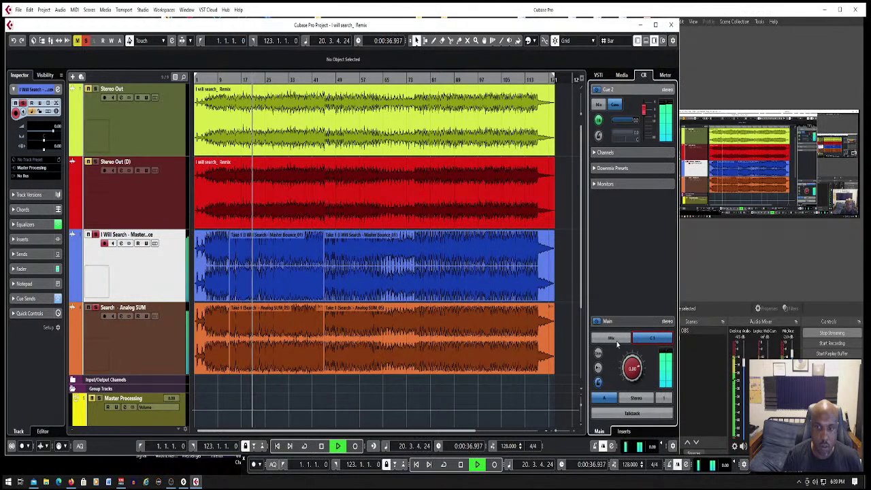
- Compare the Control Room's Mix and C 1 sources repeatedly during playback, ending on C 1
{"action": "left_click", "coordinate": [612, 339]}
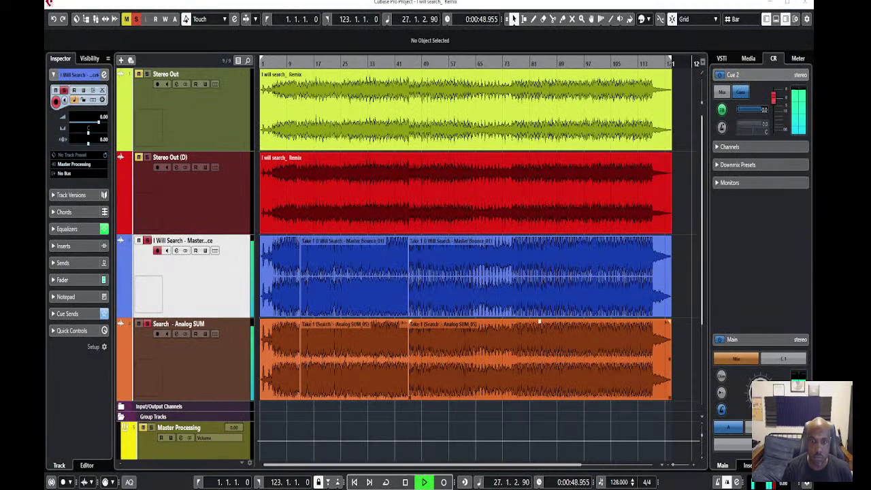
{"action": "left_click", "coordinate": [777, 358]}
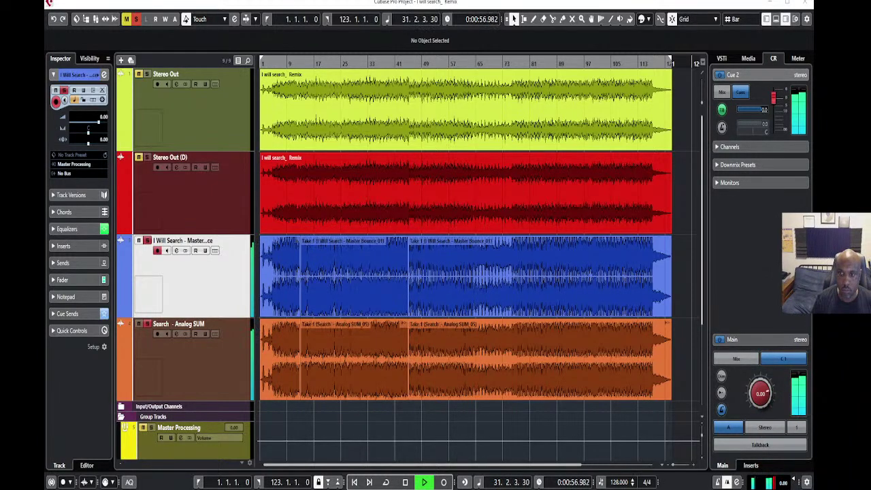
{"action": "left_click", "coordinate": [737, 360]}
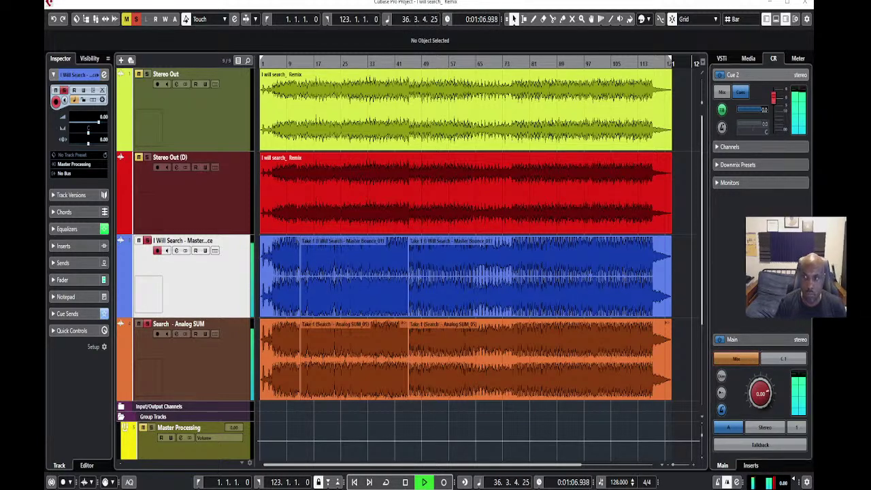
{"action": "left_click", "coordinate": [784, 358]}
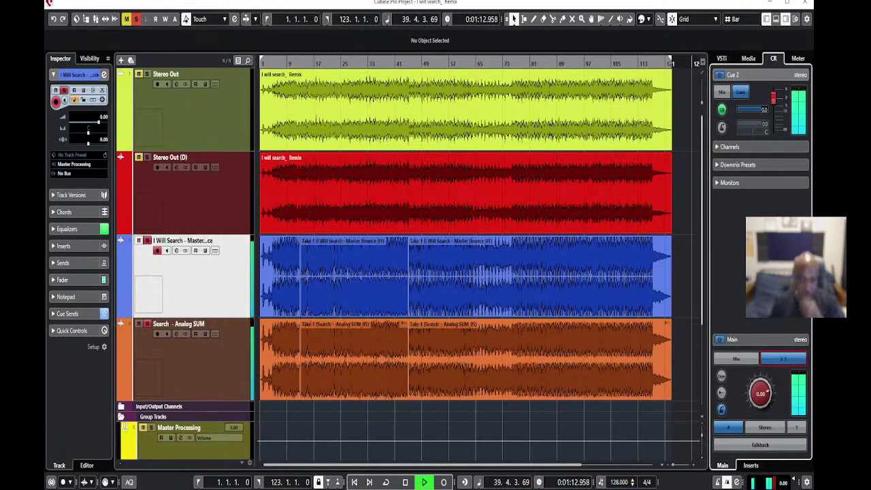
{"action": "left_click", "coordinate": [738, 357]}
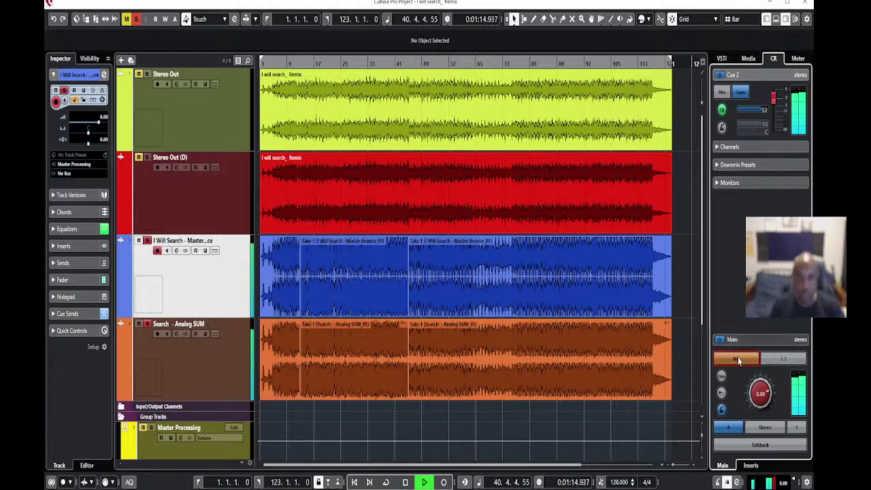
{"action": "left_click", "coordinate": [773, 362]}
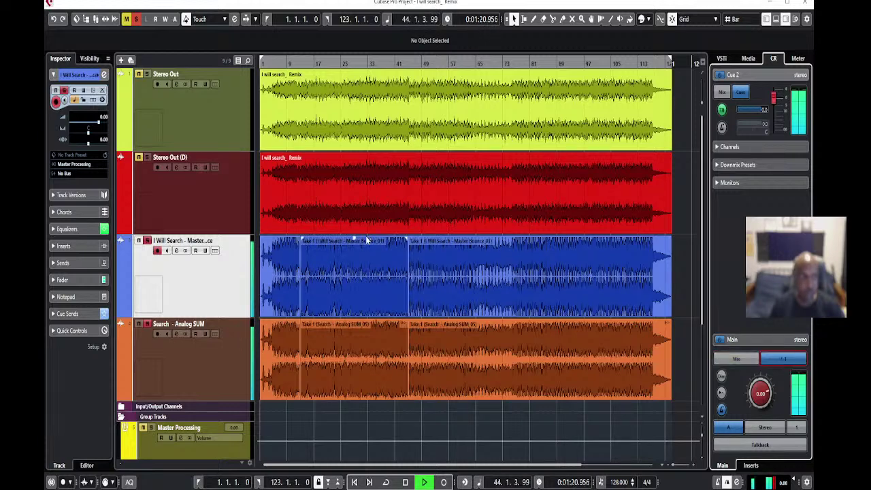
- Keep alternating the Control Room source between Mix and C 1 up to about bar 66, and stop playback on C 1
{"action": "left_click", "coordinate": [740, 363]}
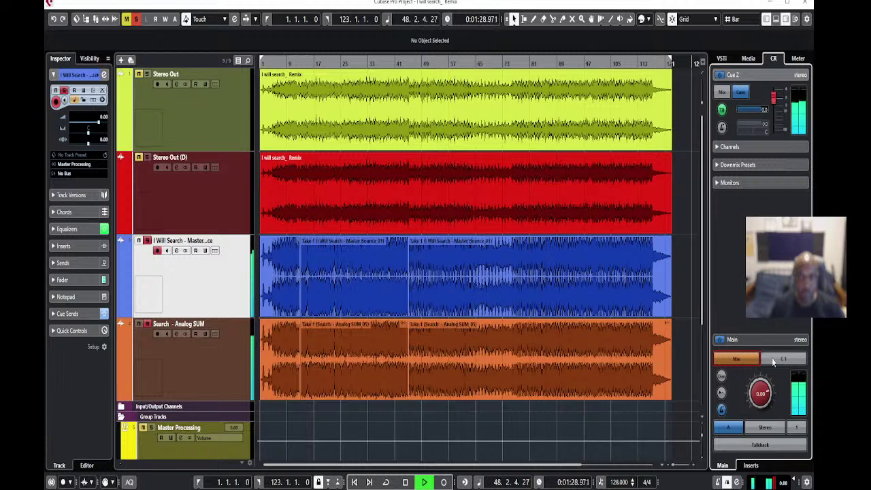
{"action": "left_click", "coordinate": [772, 358]}
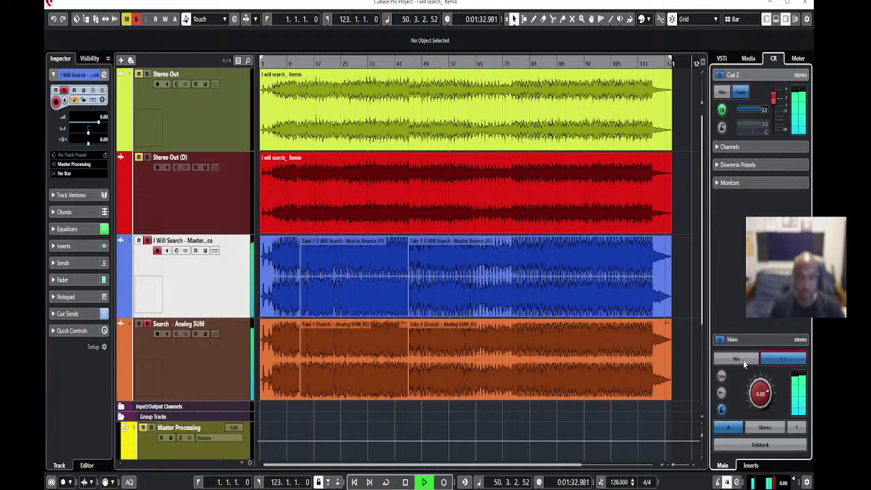
{"action": "left_click", "coordinate": [744, 360]}
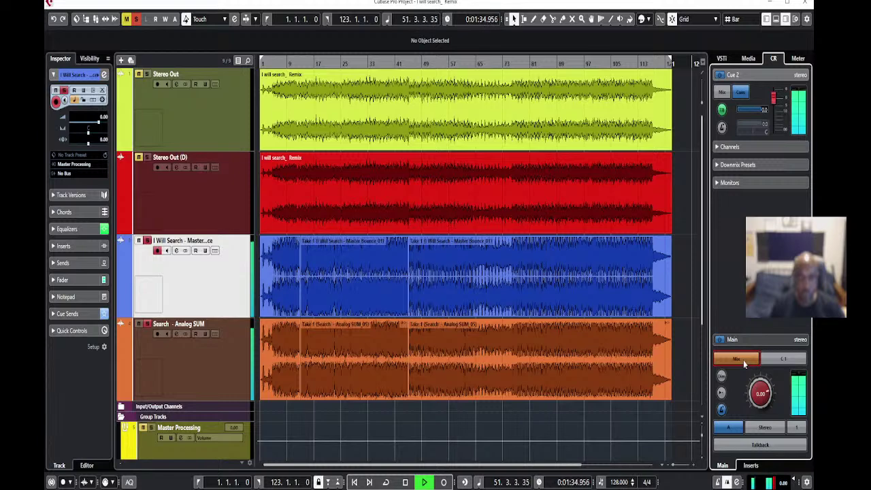
{"action": "left_click", "coordinate": [775, 359]}
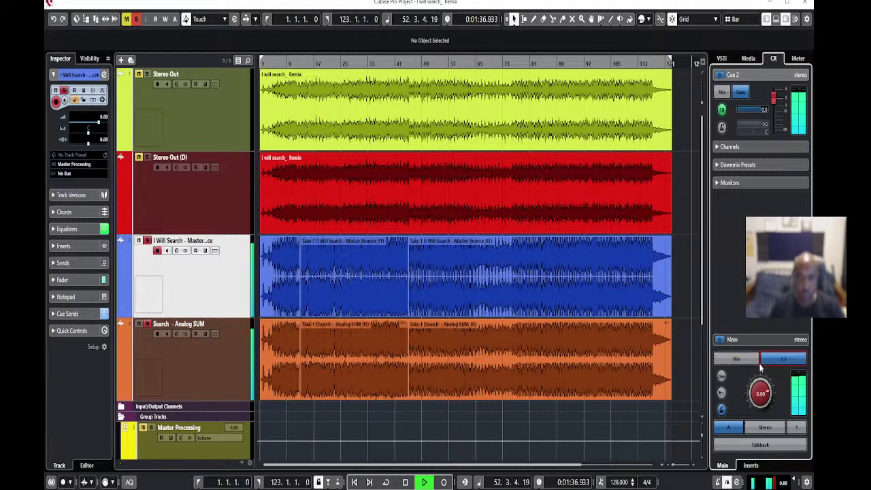
{"action": "left_click", "coordinate": [747, 361]}
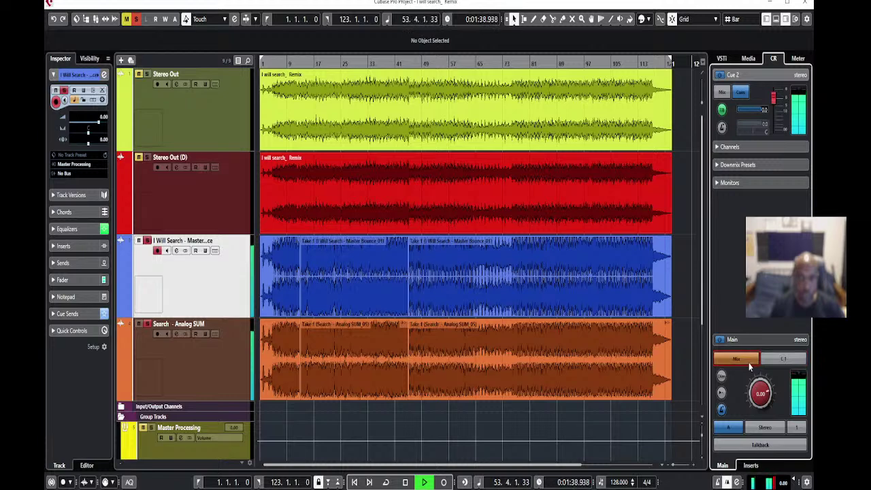
{"action": "left_click", "coordinate": [781, 364]}
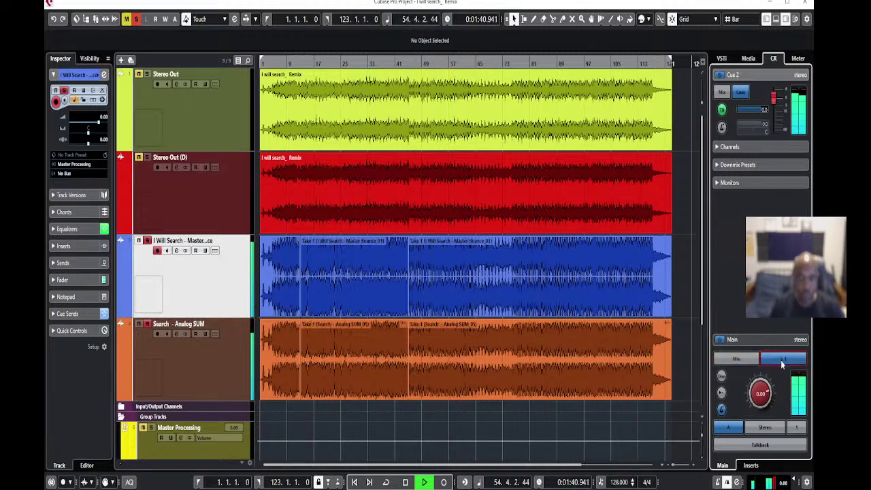
{"action": "left_click", "coordinate": [744, 360]}
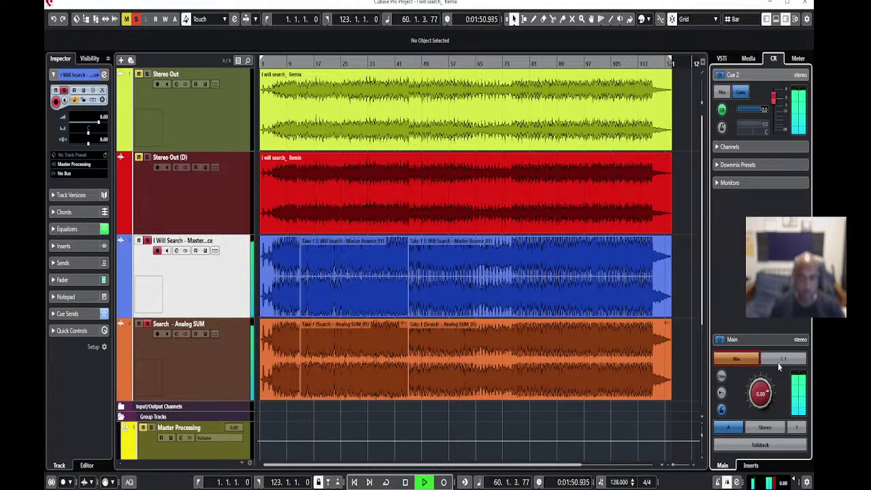
{"action": "left_click", "coordinate": [780, 367]}
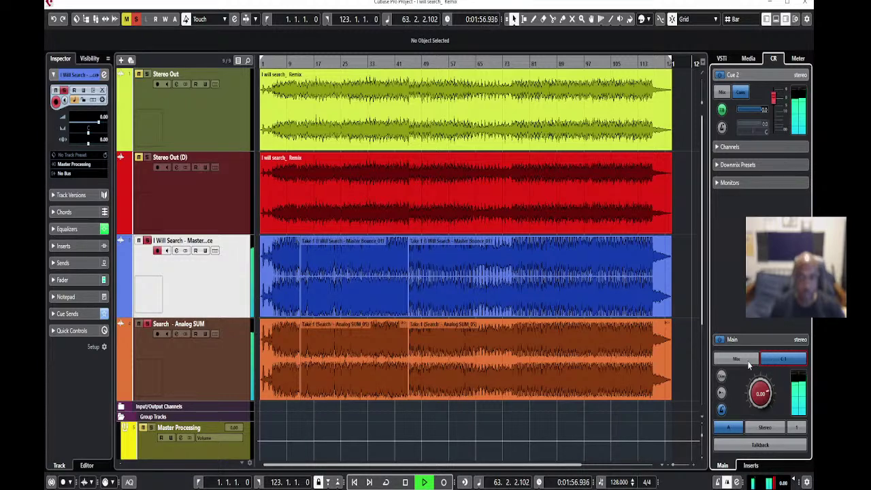
{"action": "left_click", "coordinate": [751, 362]}
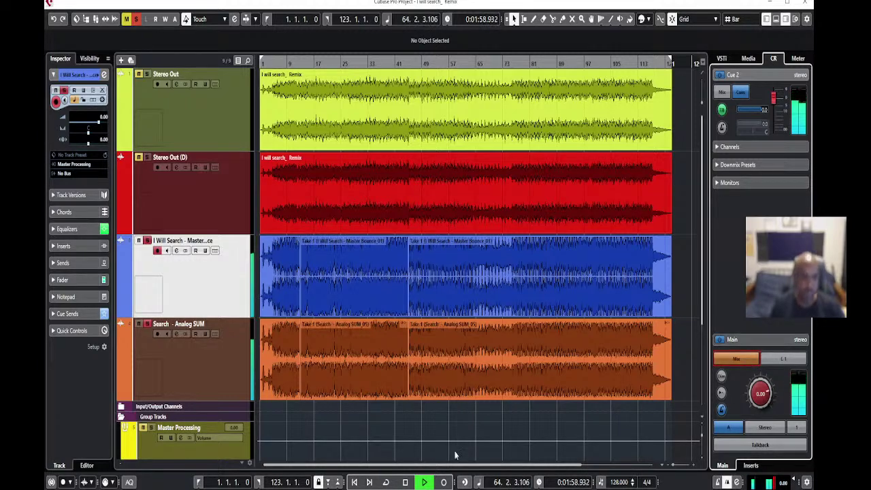
{"action": "left_click", "coordinate": [773, 369]}
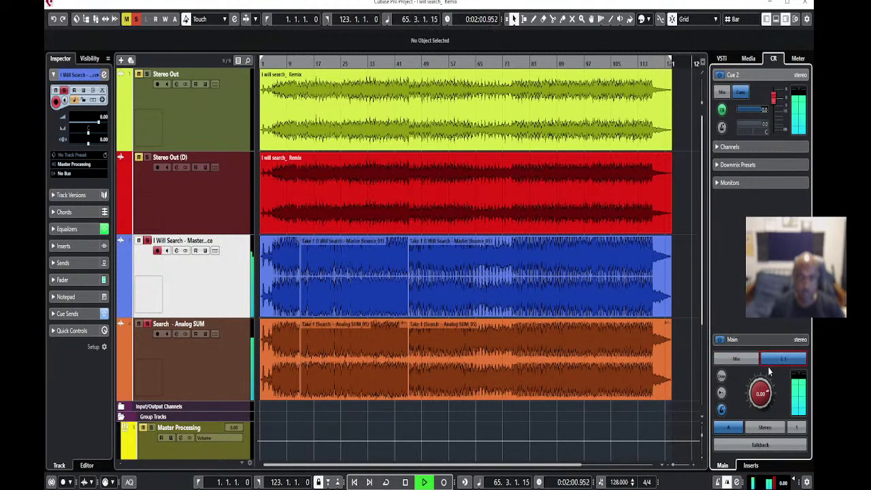
{"action": "key", "text": "space"}
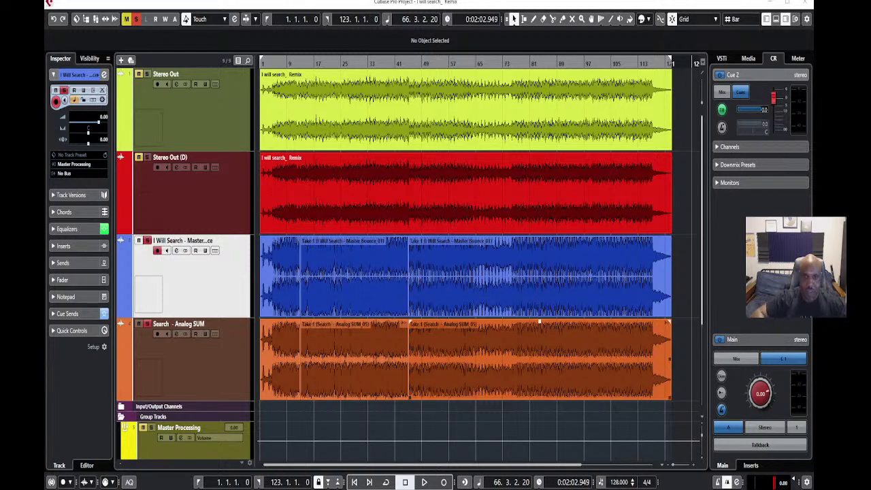
- Open the Master Processing group track's channel settings and its Ozone 9 insert, and display the Imager module
{"action": "left_click", "coordinate": [545, 301]}
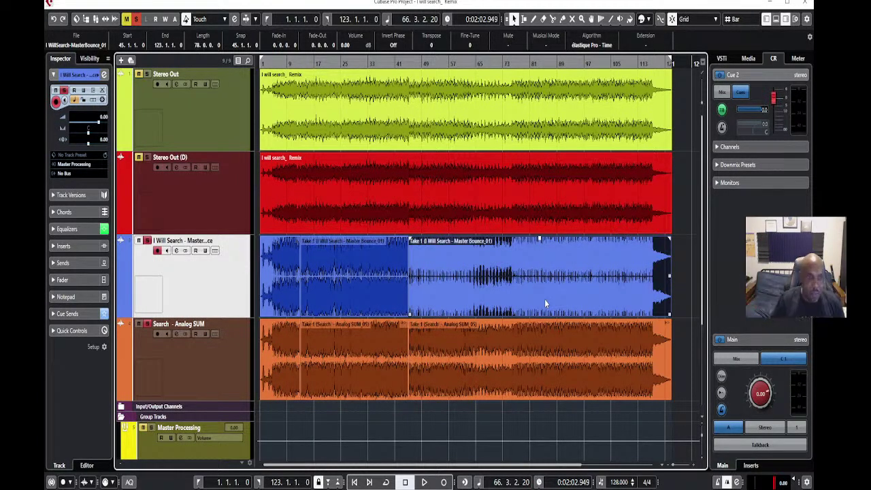
{"action": "scroll", "coordinate": [224, 381], "scroll_direction": "down", "scroll_amount": 3}
{"action": "left_click", "coordinate": [202, 342]}
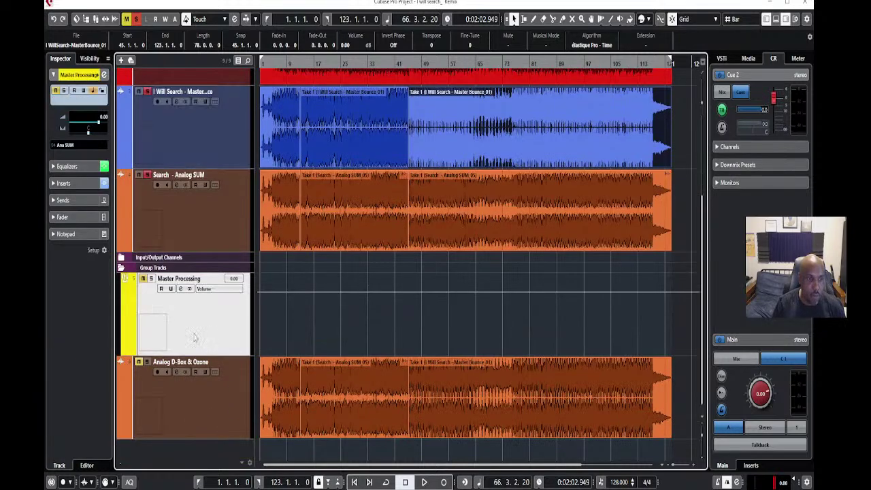
{"action": "left_click", "coordinate": [172, 289]}
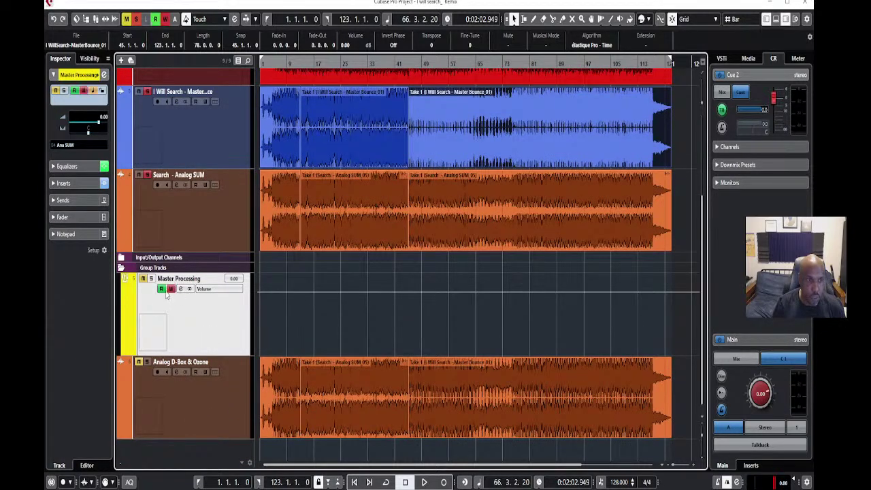
{"action": "left_click", "coordinate": [171, 289]}
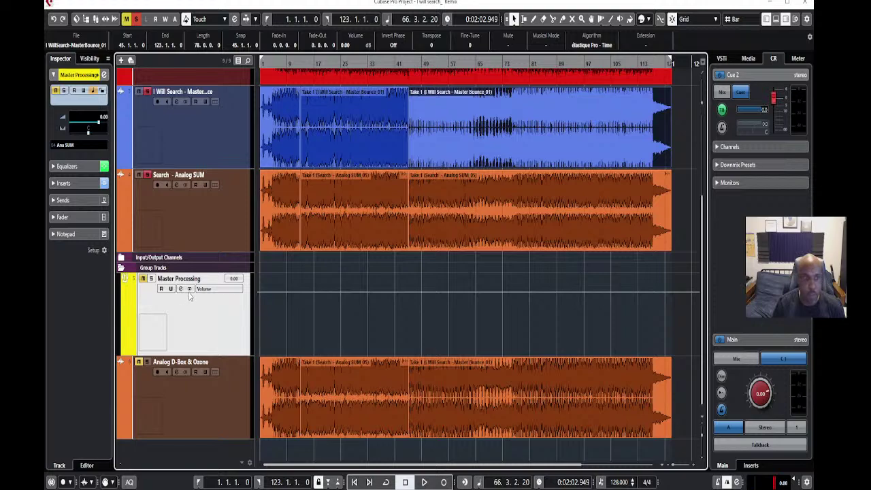
{"action": "left_click", "coordinate": [180, 290]}
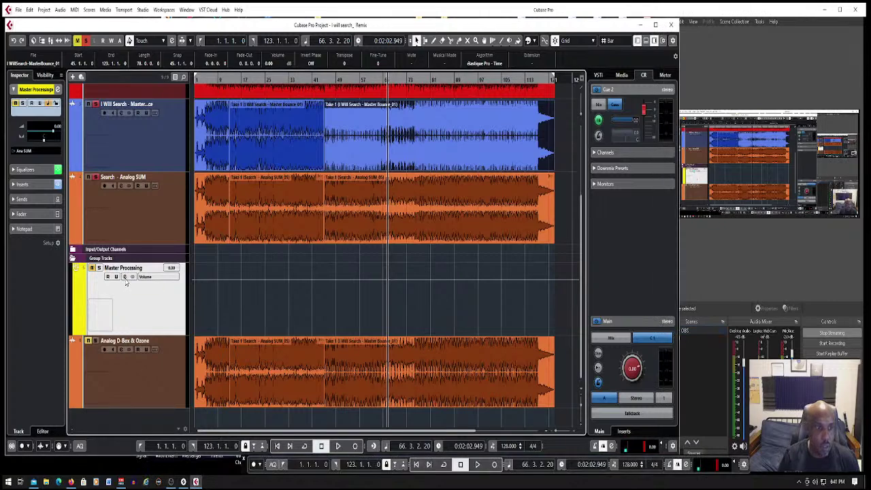
{"action": "left_click", "coordinate": [125, 277]}
{"action": "left_click", "coordinate": [200, 203]}
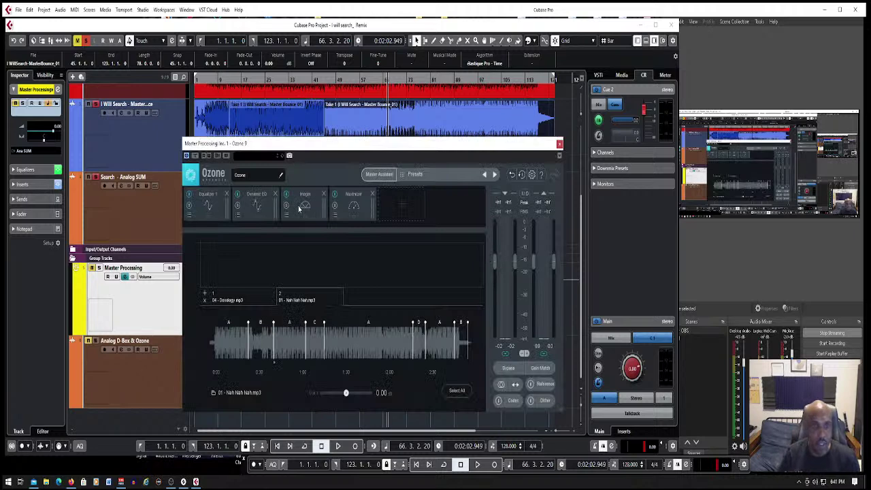
{"action": "left_click", "coordinate": [308, 206]}
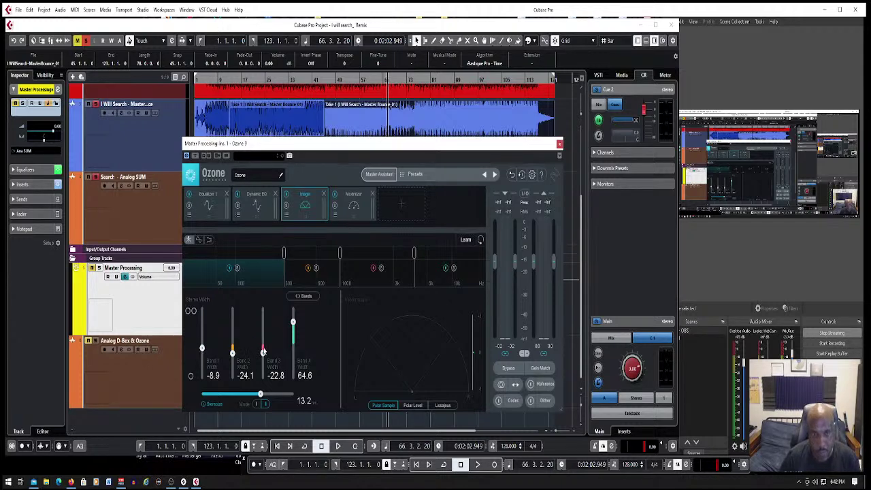
- Set Ozone's Maximizer to IRC II mode with a threshold of -8.5 dB and a ceiling of -0.2 dB
{"action": "left_click", "coordinate": [348, 206]}
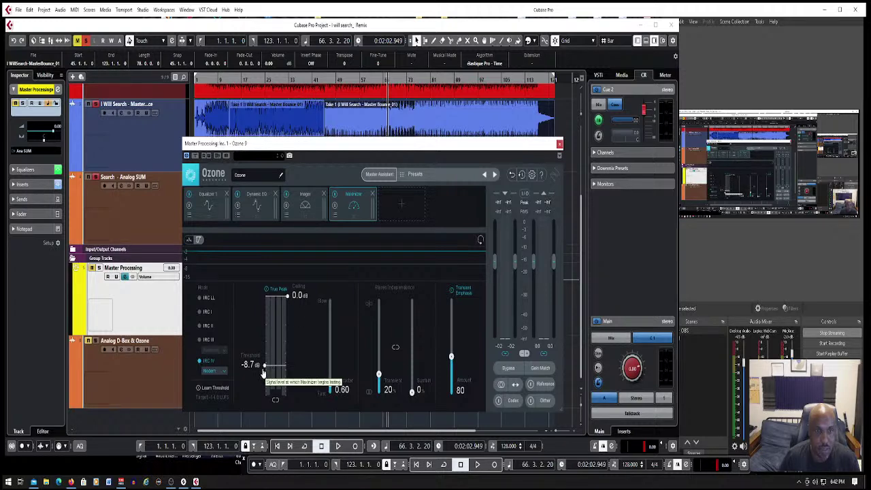
{"action": "left_click", "coordinate": [203, 328]}
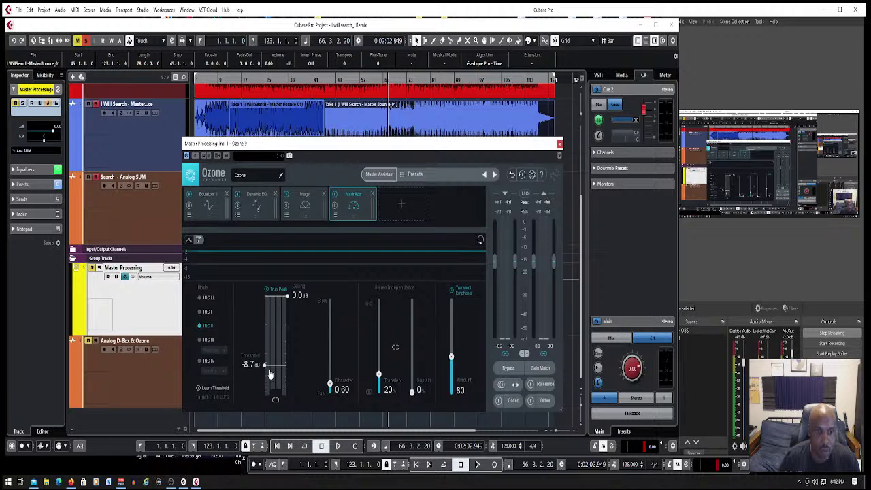
{"action": "left_click_drag", "start_coordinate": [265, 367], "coordinate": [265, 366]}
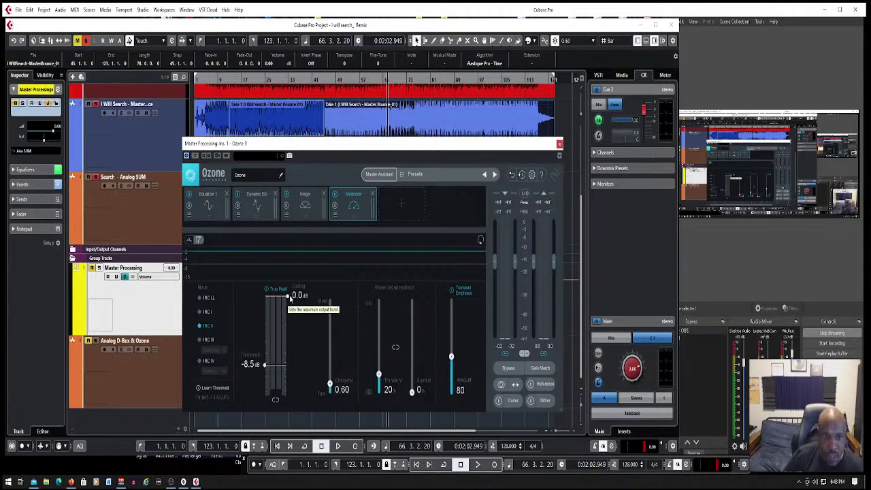
{"action": "left_click_drag", "start_coordinate": [289, 297], "coordinate": [288, 303]}
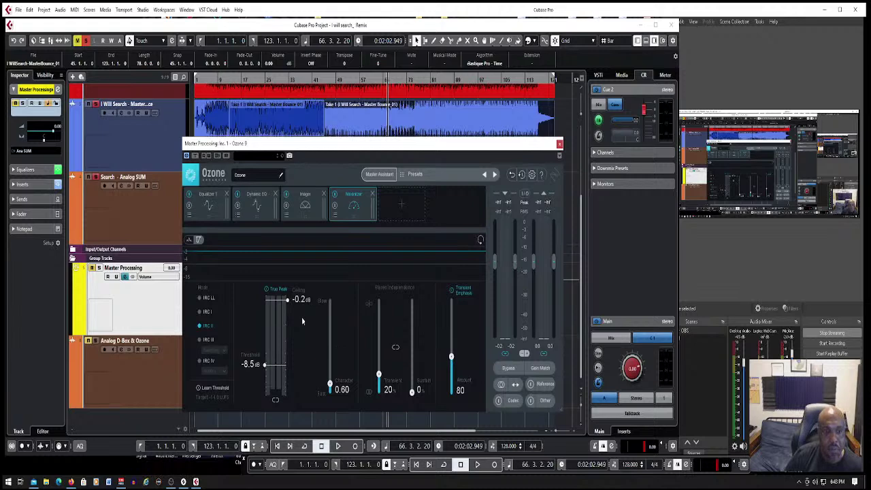
- In Ozone's Dynamic EQ, set the orange band 2 node's gain to 0.0 dB
{"action": "left_click", "coordinate": [258, 212]}
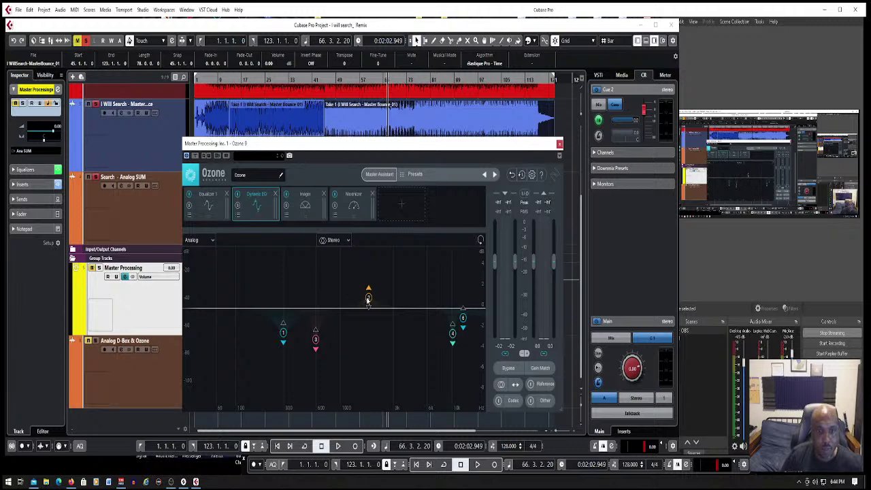
{"action": "left_click_drag", "start_coordinate": [368, 299], "coordinate": [368, 309]}
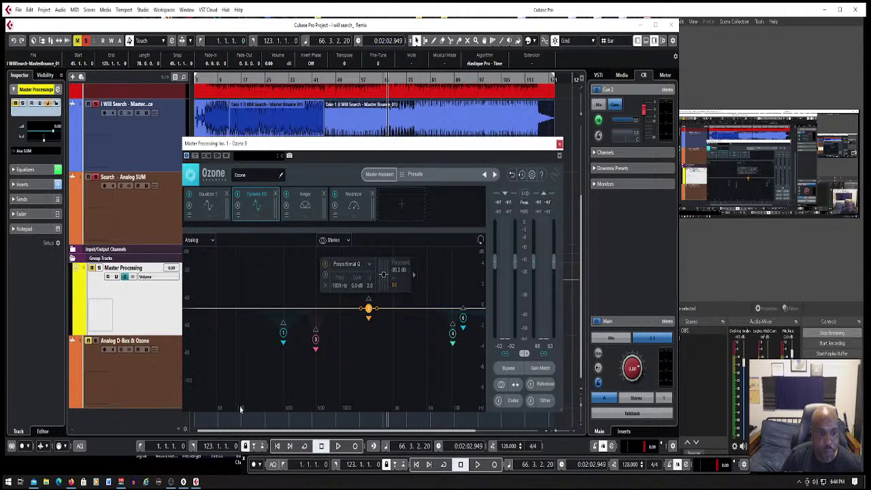
- Launch Microsoft Excel 2010 and bring up the BPM Related Timings workbook for reference
{"action": "left_click", "coordinate": [8, 483]}
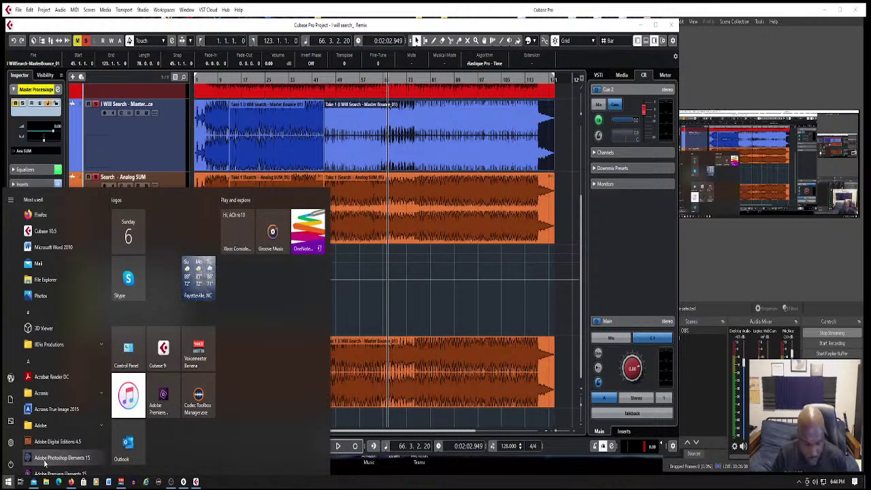
{"action": "type", "text": "ex"}
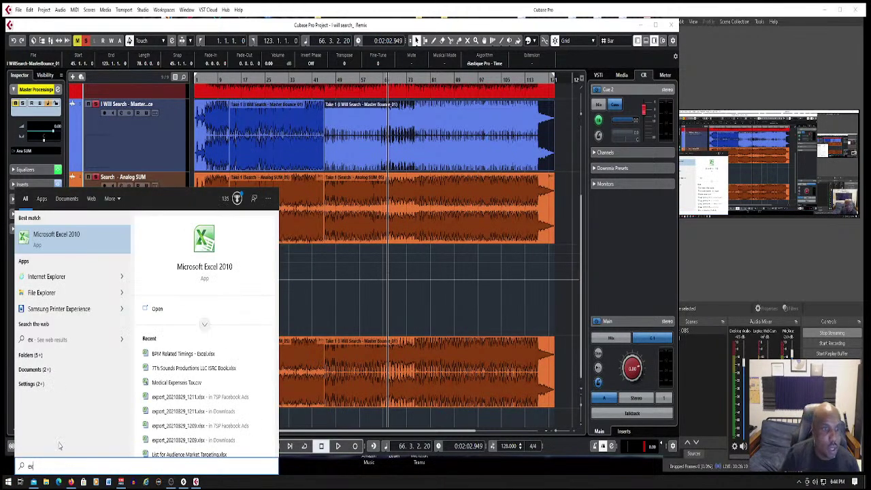
{"action": "key", "text": "Return"}
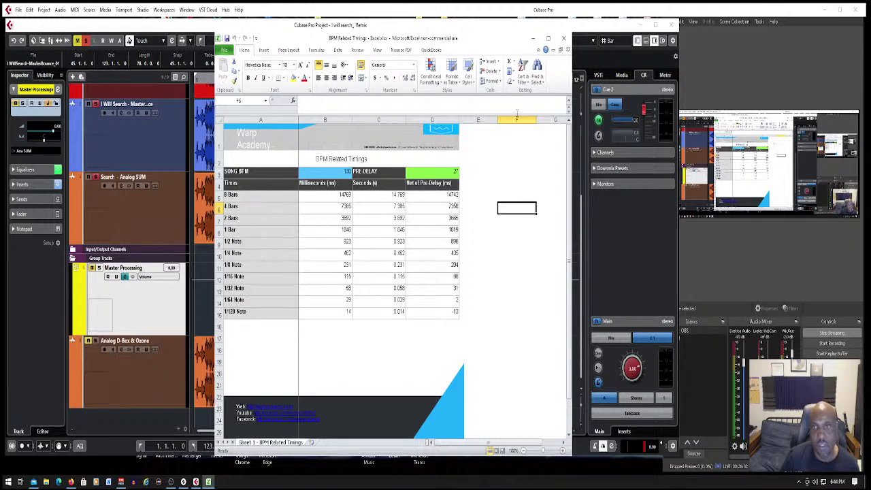
- Minimize the timings workbook and close the Ozone 9 and Master Processing channel settings windows
{"action": "left_click", "coordinate": [534, 38]}
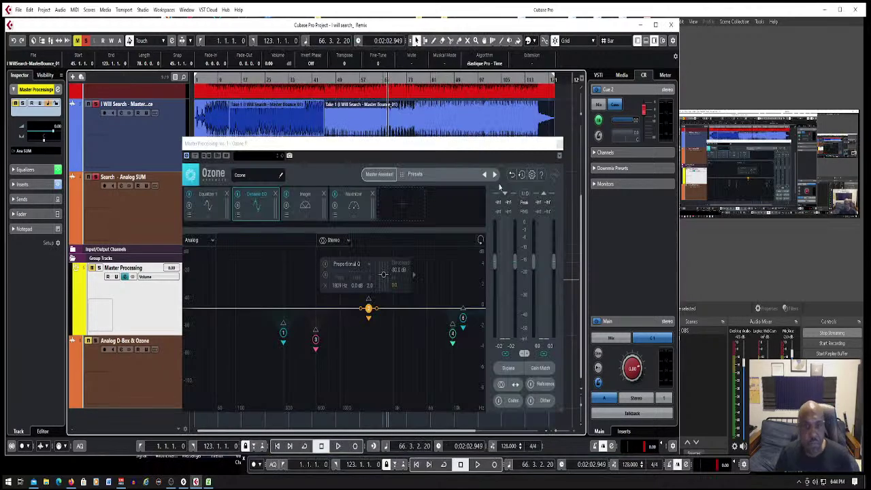
{"action": "left_click", "coordinate": [560, 144]}
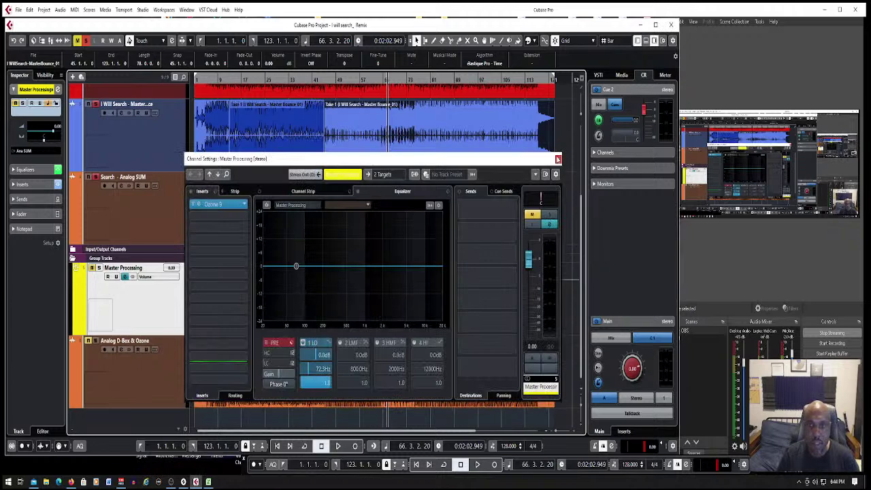
{"action": "left_click", "coordinate": [558, 160]}
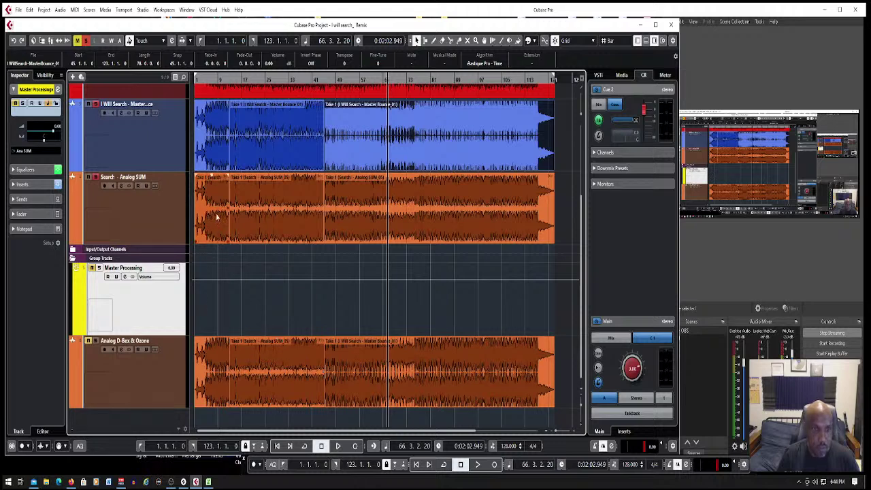
- Select the opening, middle and final events on the Analog D-Box & Ozone track in turn to examine how it is assembled
{"action": "left_click", "coordinate": [348, 374]}
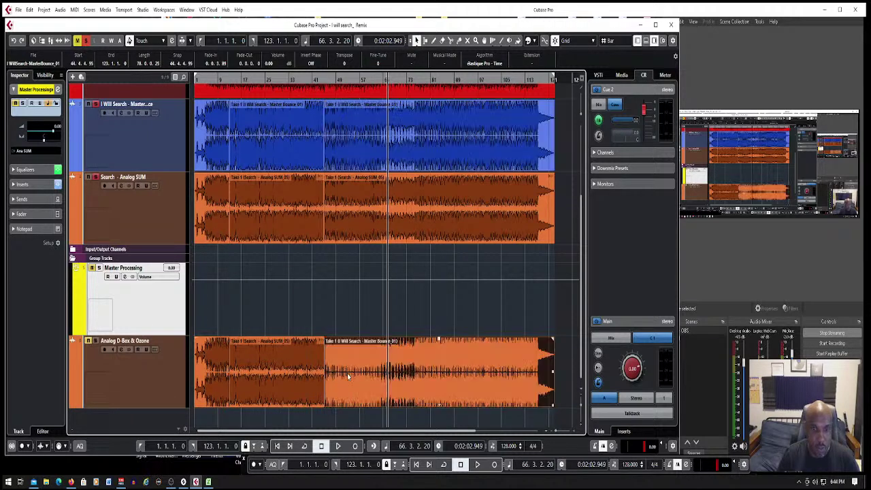
{"action": "left_click", "coordinate": [275, 374]}
{"action": "left_click", "coordinate": [213, 376]}
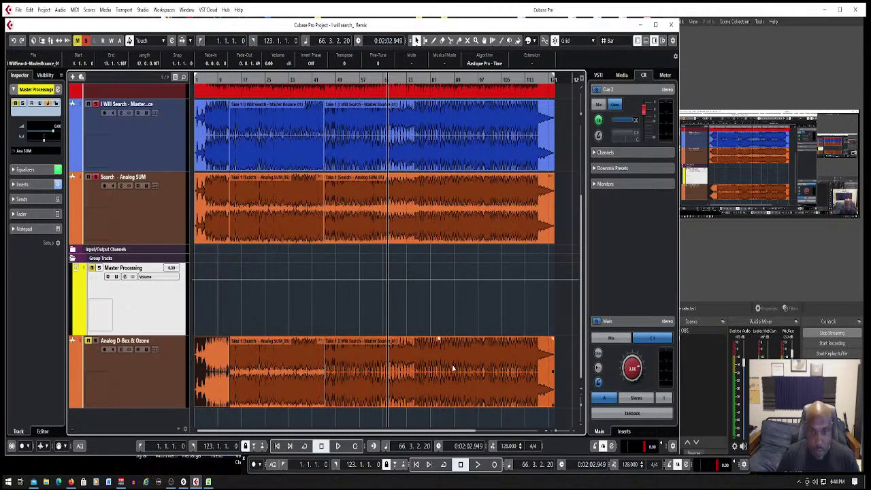
{"action": "left_click", "coordinate": [435, 342]}
{"action": "left_click", "coordinate": [201, 378]}
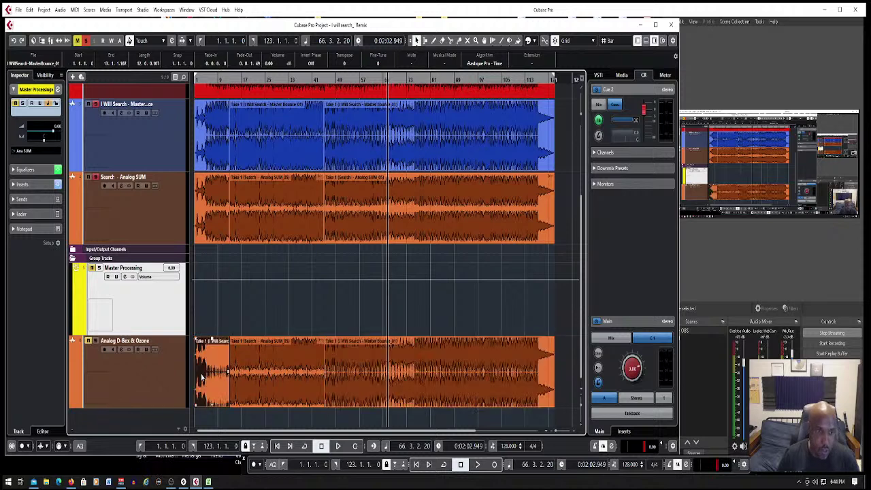
{"action": "left_click", "coordinate": [393, 369]}
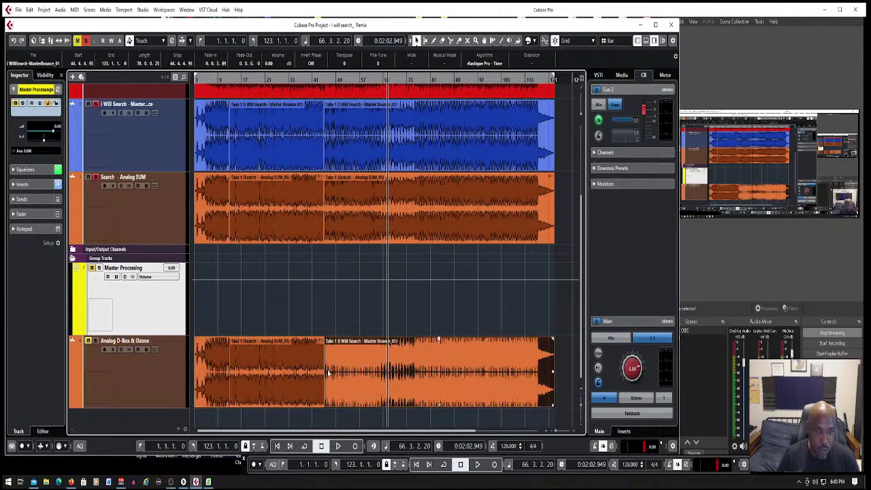
- Look through the recorded takes on the Analog D-Box & Ozone and I Will Search master bounce tracks by selecting them individually
{"action": "left_click", "coordinate": [212, 375]}
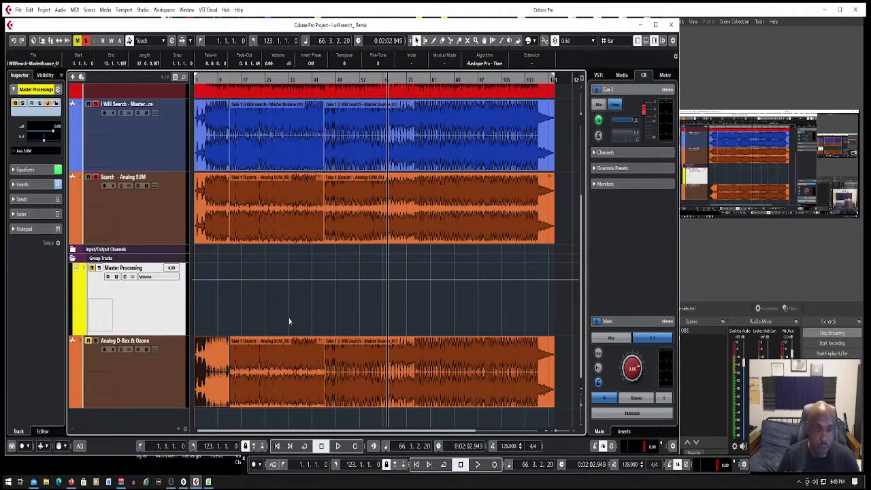
{"action": "left_click", "coordinate": [287, 371]}
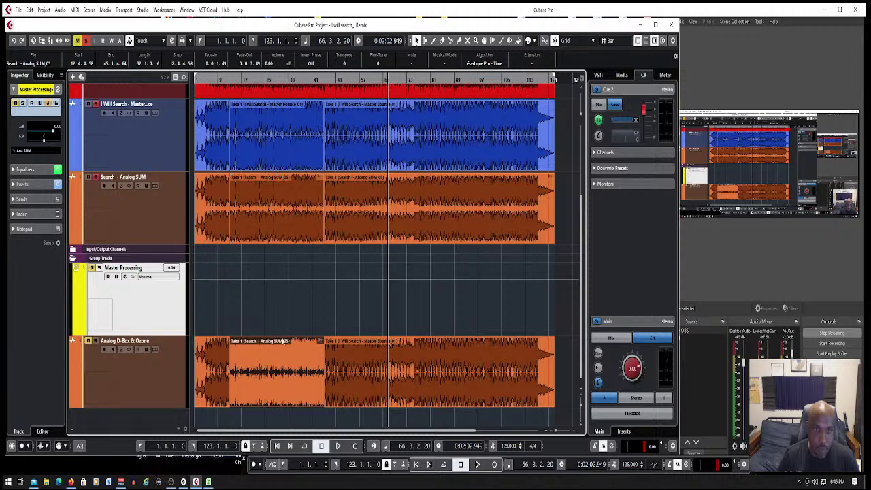
{"action": "left_click", "coordinate": [377, 147]}
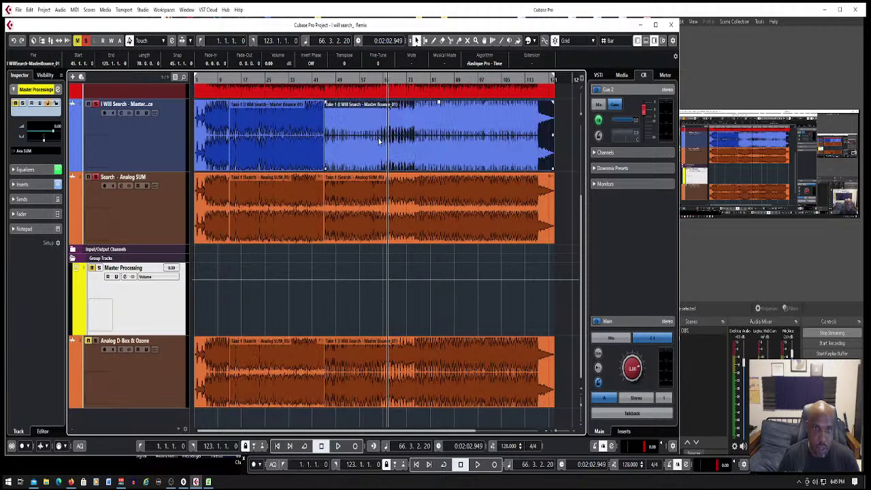
{"action": "left_click", "coordinate": [220, 151]}
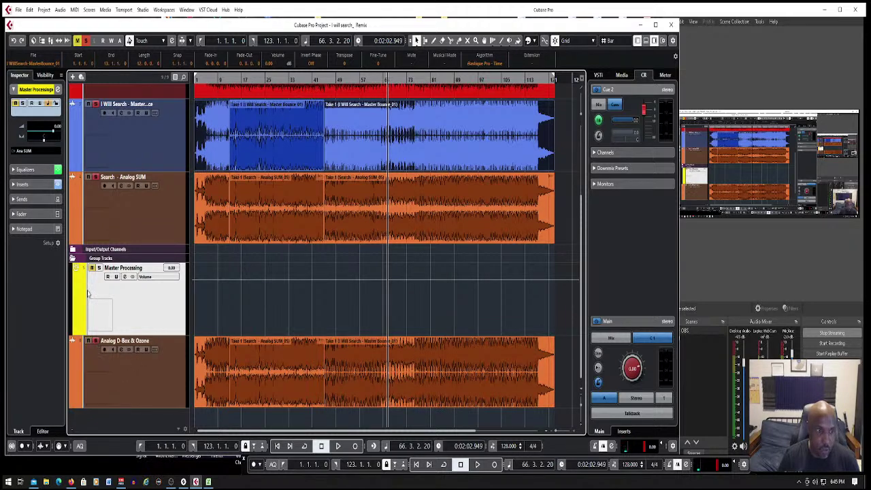
- Select the Analog D-Box & Ozone track and switch the Control Room's main source to Mix during a short playback
{"action": "left_click", "coordinate": [145, 391]}
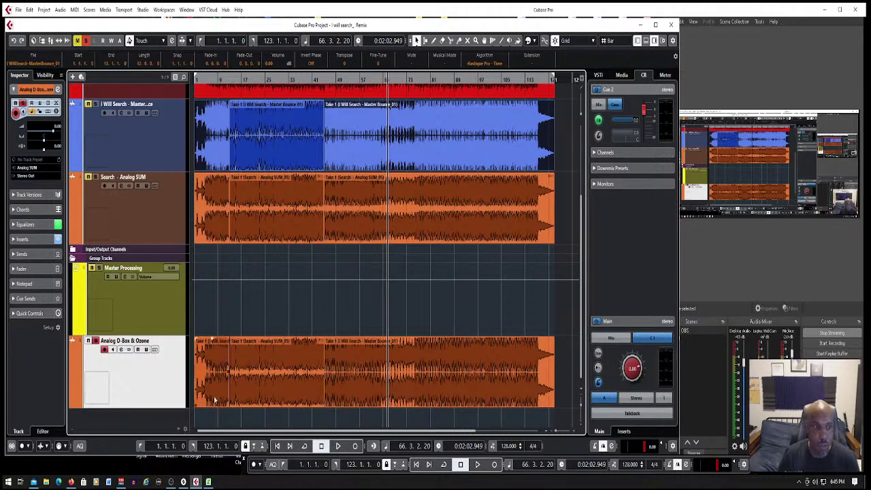
{"action": "key", "text": "space"}
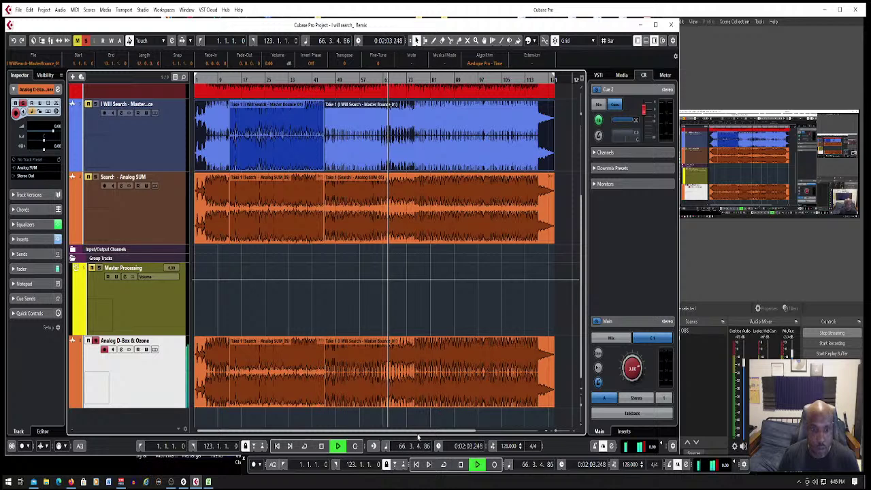
{"action": "left_click", "coordinate": [616, 339]}
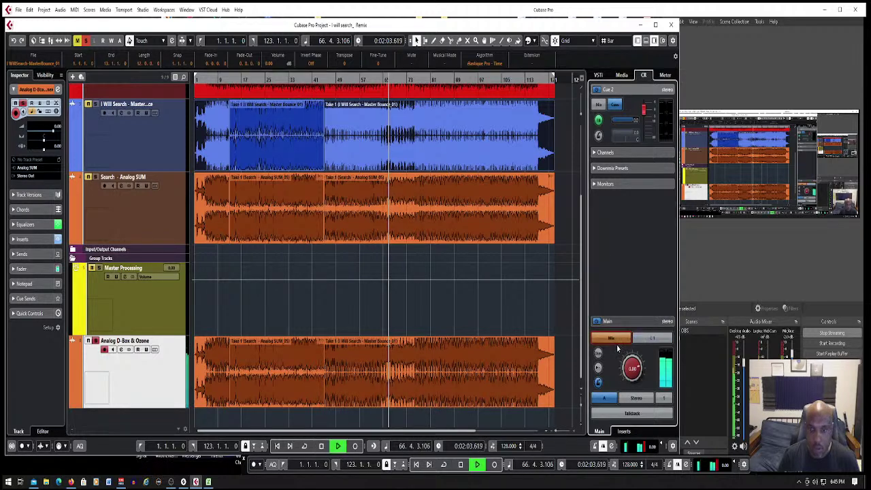
{"action": "key", "text": "space"}
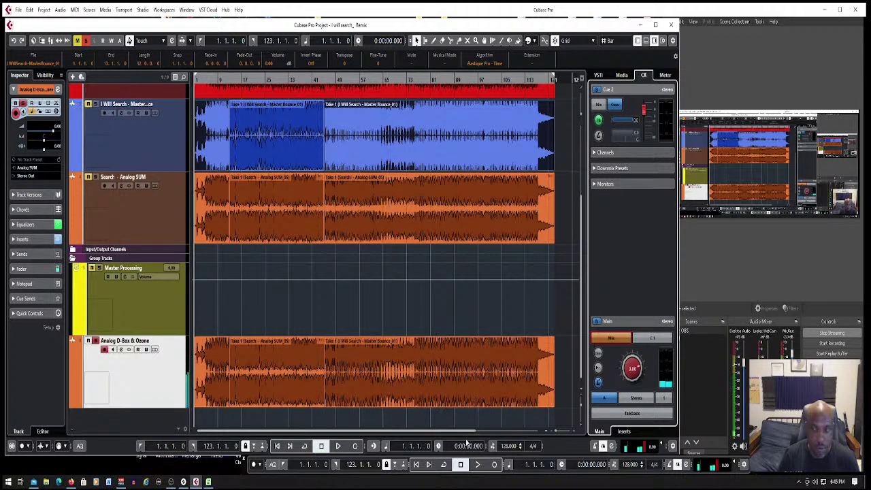
- Play the project from bar 1 to listen to the Analog D-Box & Ozone track through the Mix source
{"action": "left_click", "coordinate": [171, 482]}
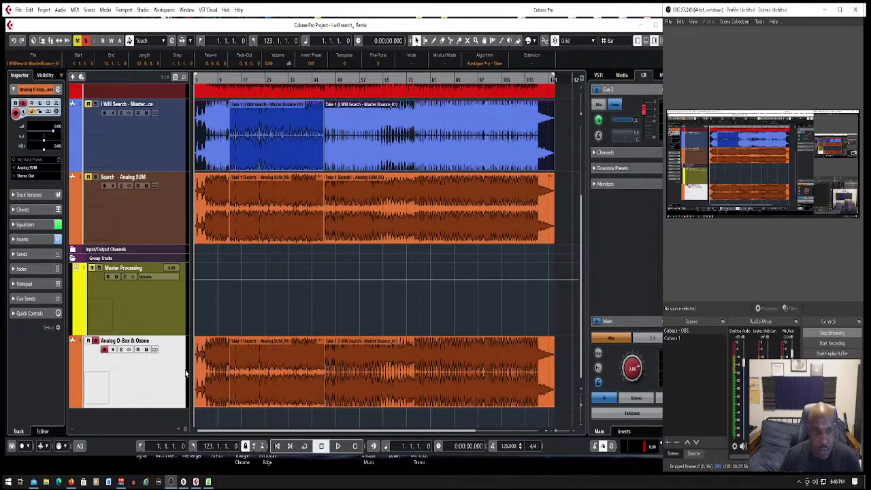
{"action": "left_click", "coordinate": [141, 449]}
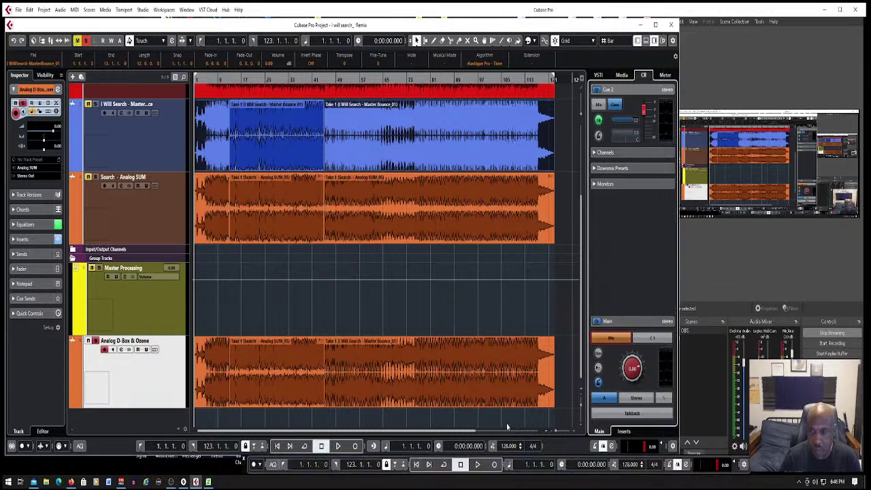
{"action": "left_click", "coordinate": [785, 306]}
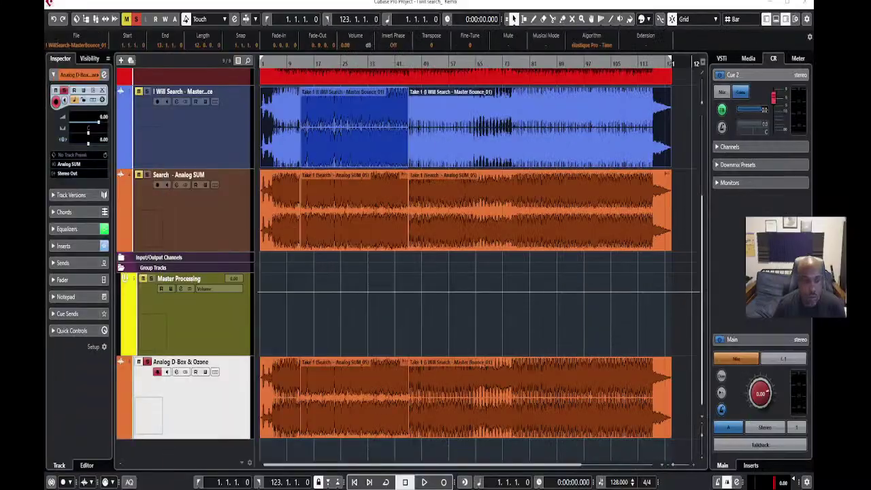
{"action": "left_click", "coordinate": [197, 481]}
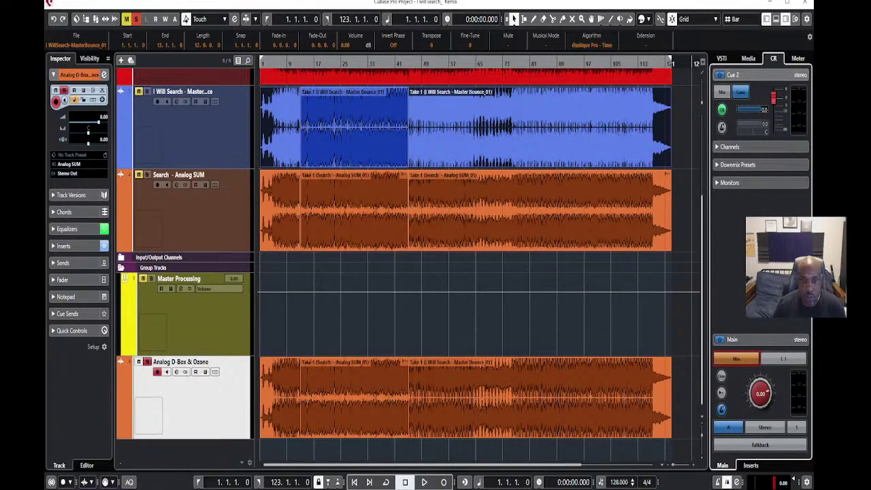
{"action": "left_click", "coordinate": [425, 482]}
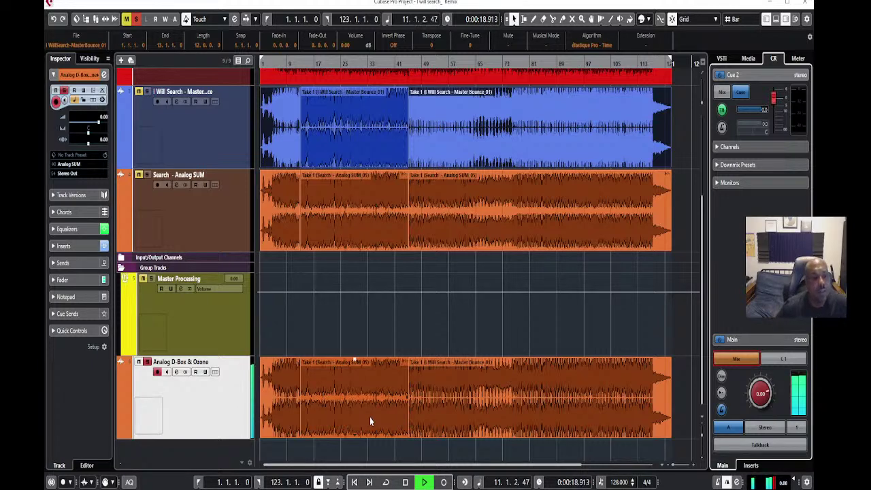
{"action": "scroll", "coordinate": [367, 415], "scroll_direction": "up", "scroll_amount": 3}
{"action": "scroll", "coordinate": [365, 414], "scroll_direction": "down", "scroll_amount": 3}
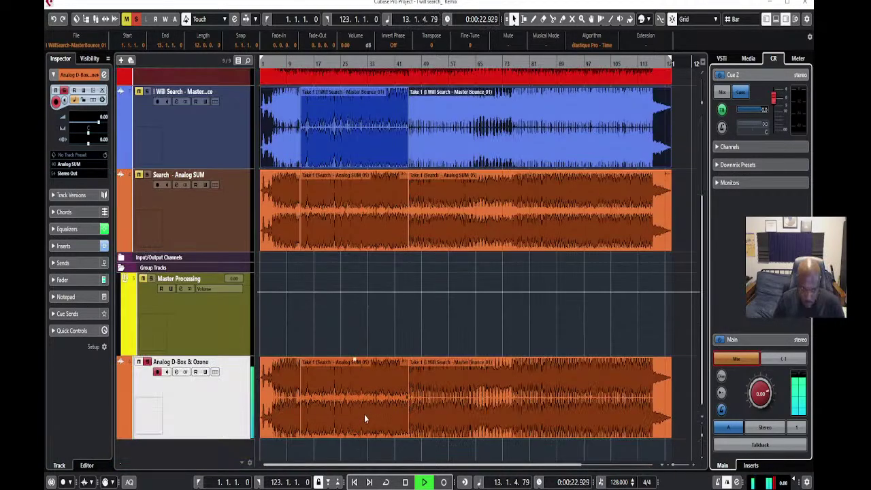
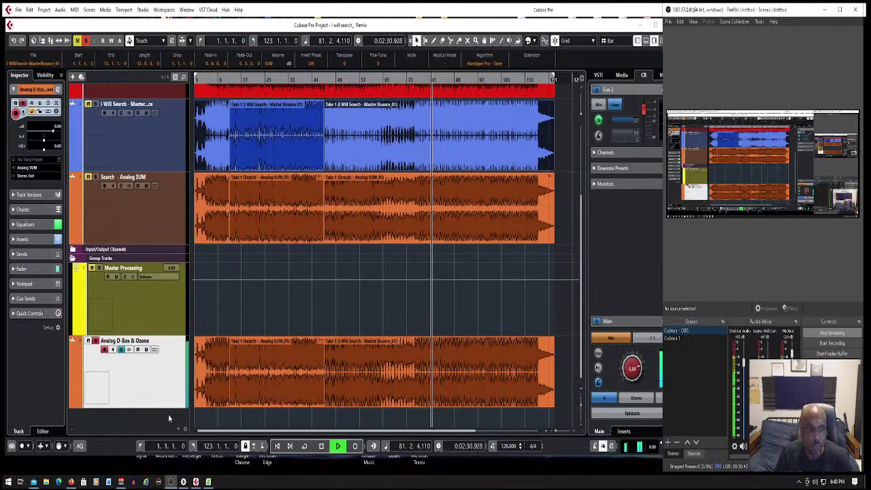
- Open the WLM Meter insert from the Analog D-Box & Ozone channel settings to check the loudness during playback
{"action": "left_click", "coordinate": [165, 425]}
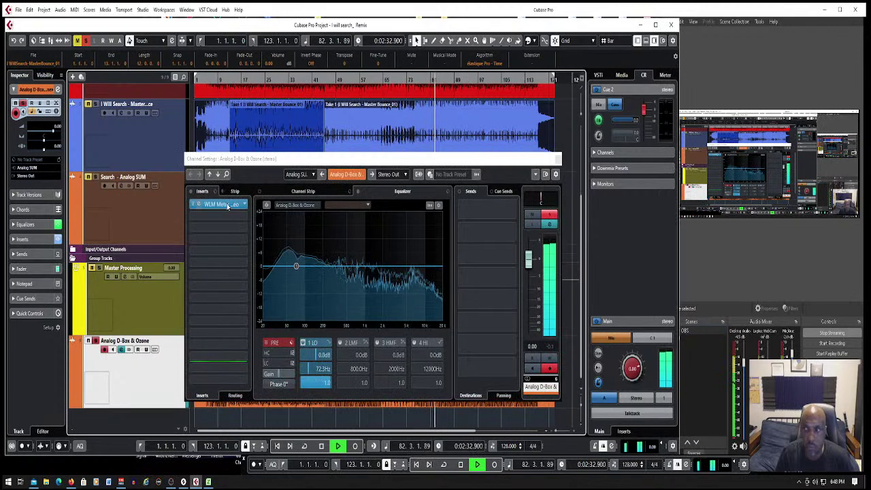
{"action": "left_click_drag", "start_coordinate": [312, 163], "coordinate": [280, 165]}
{"action": "left_click", "coordinate": [179, 206]}
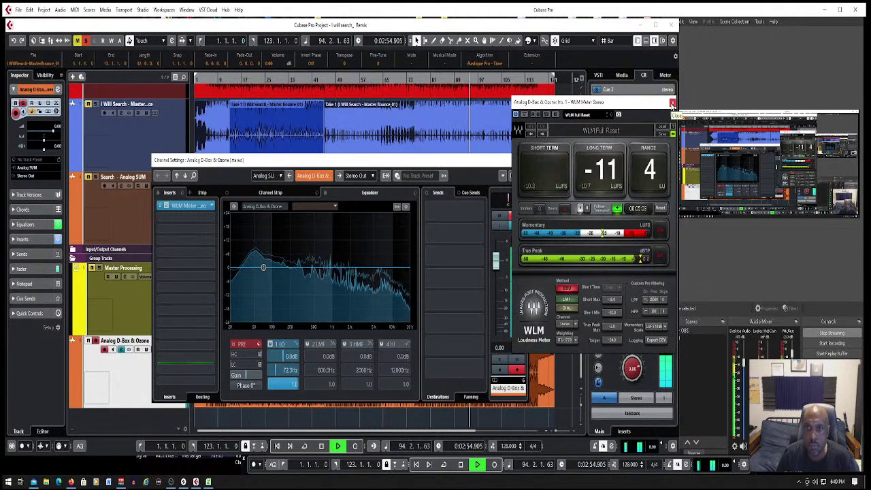
- Bypass the WLM Meter insert and close the meter and the channel settings window
{"action": "left_click", "coordinate": [524, 115]}
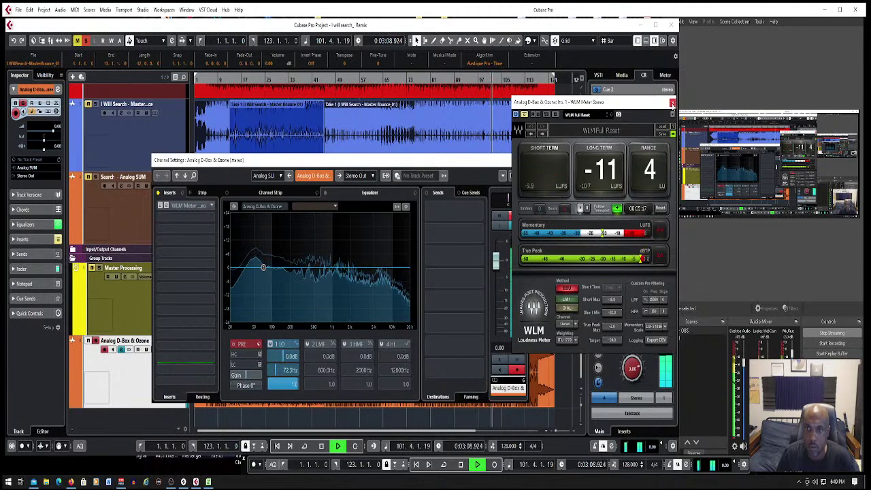
{"action": "left_click", "coordinate": [672, 103]}
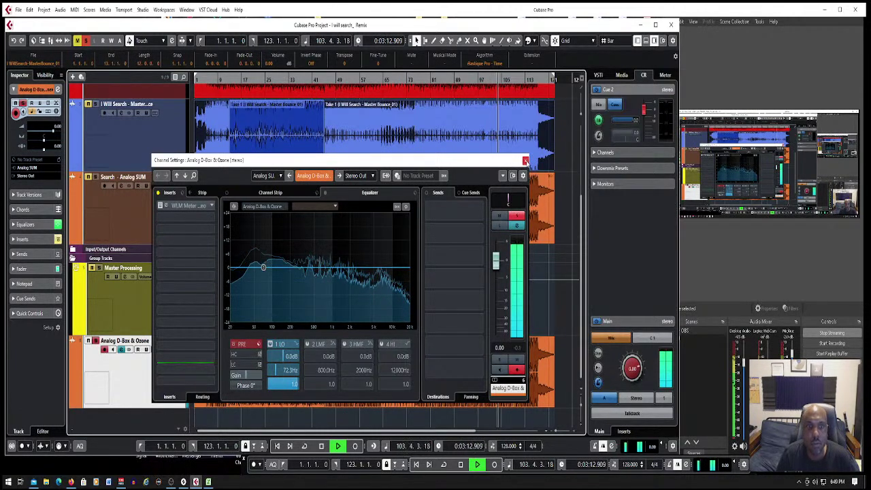
{"action": "left_click", "coordinate": [526, 161]}
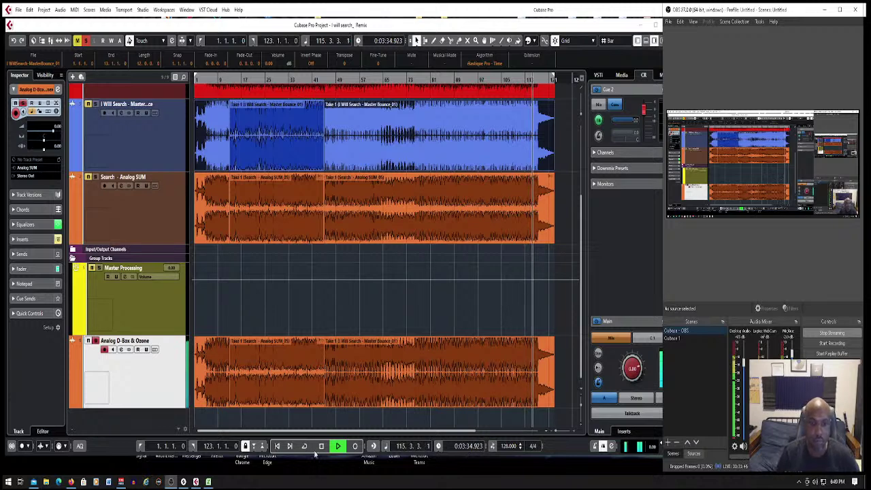
- Stop playback at the end of the song and close the remix project without saving
{"action": "left_click", "coordinate": [115, 444]}
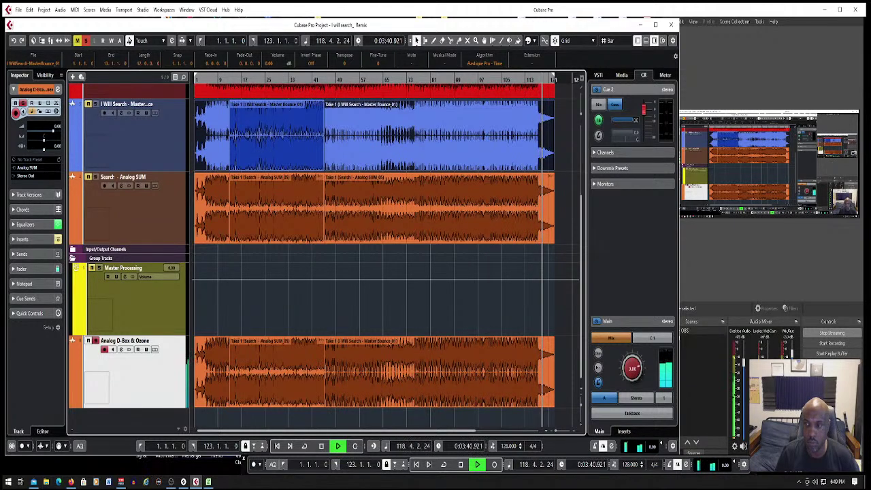
{"action": "left_click", "coordinate": [704, 409]}
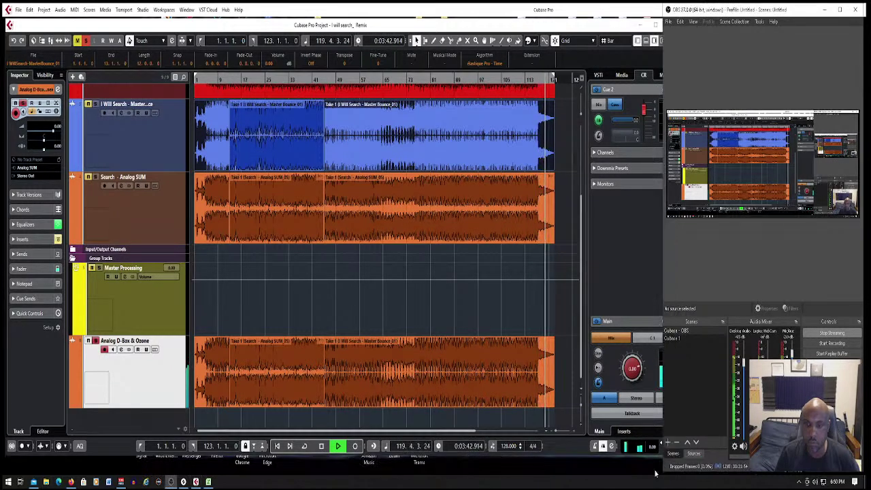
{"action": "left_click", "coordinate": [153, 447]}
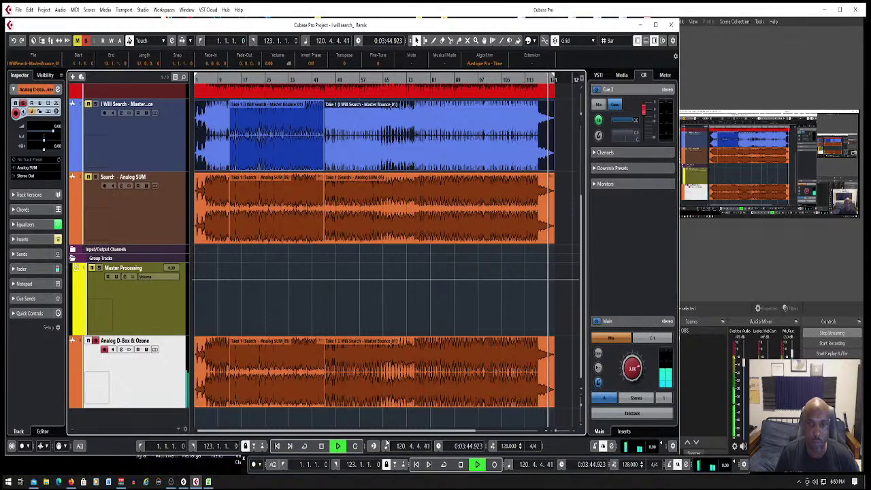
{"action": "left_click", "coordinate": [320, 448]}
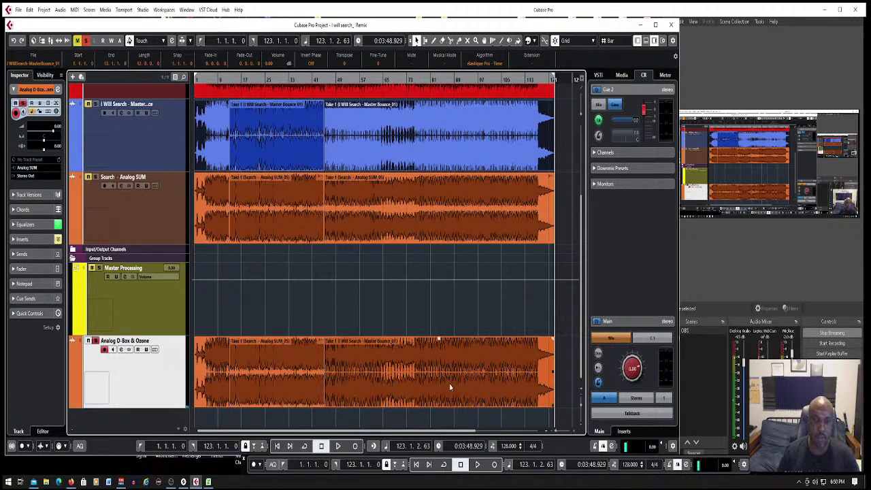
{"action": "left_click", "coordinate": [672, 26]}
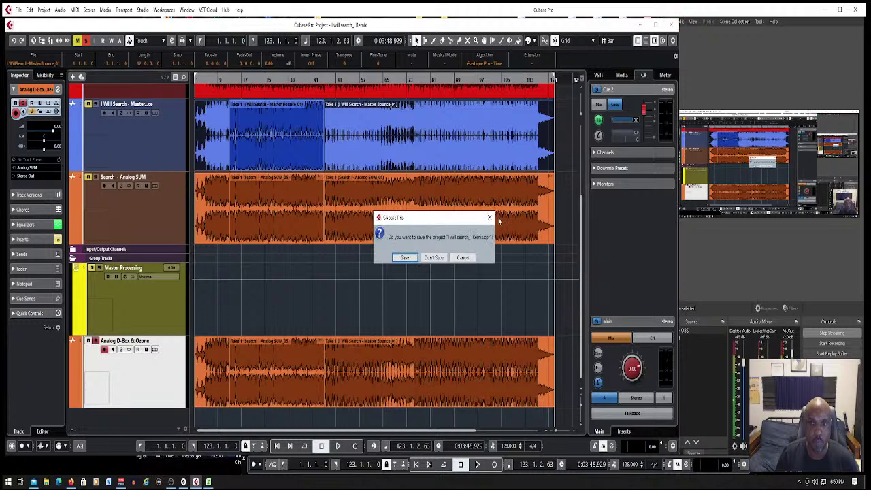
{"action": "left_click", "coordinate": [434, 258]}
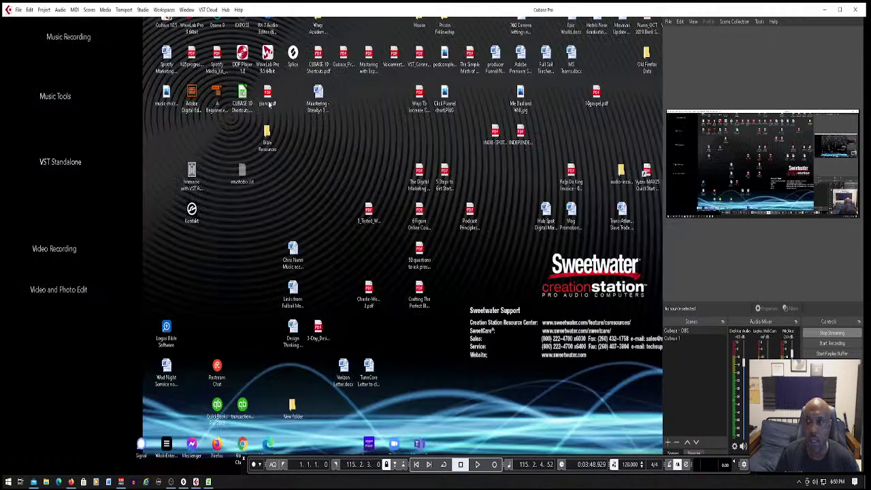
- Launch the standalone iZotope Ozone 9 from the desktop and move its window slightly higher
{"action": "left_click", "coordinate": [269, 99]}
{"action": "left_click", "coordinate": [216, 25]}
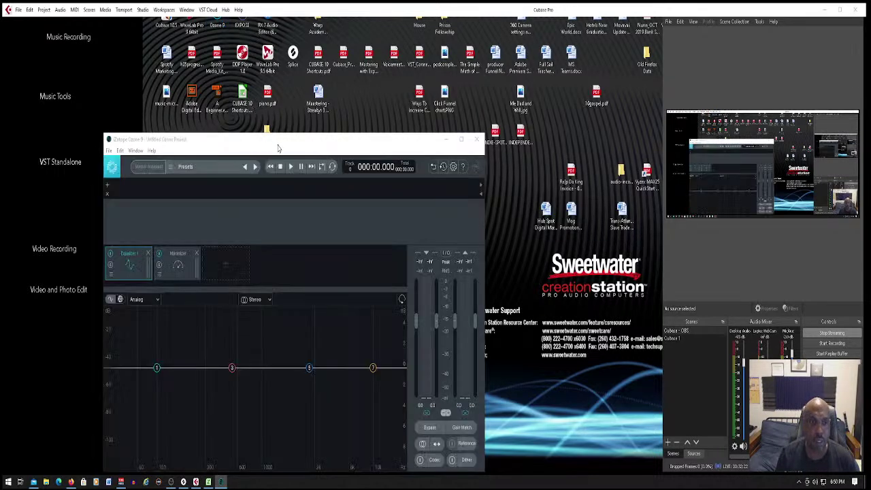
{"action": "left_click_drag", "start_coordinate": [278, 148], "coordinate": [275, 124]}
- Import the audio file "I will search_ Remix 48.wav" from the Search Remix folder into the untitled Ozone project
{"action": "left_click", "coordinate": [107, 127]}
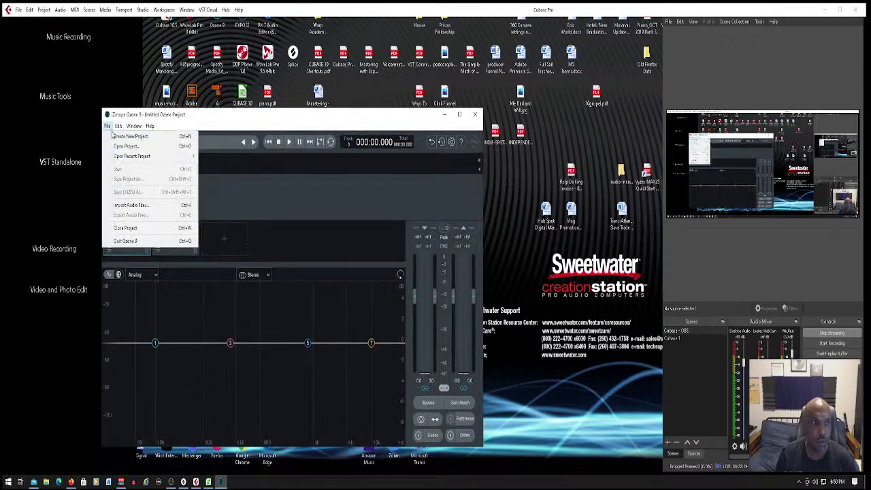
{"action": "left_click", "coordinate": [145, 205]}
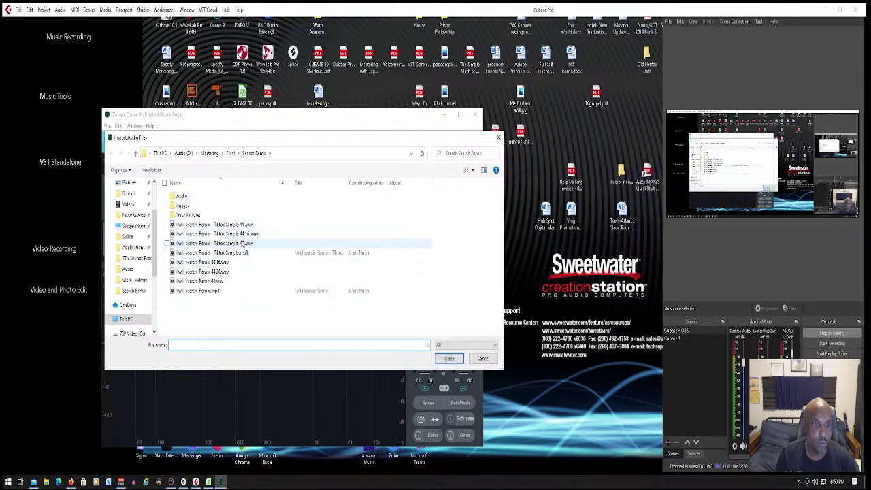
{"action": "left_click", "coordinate": [238, 283]}
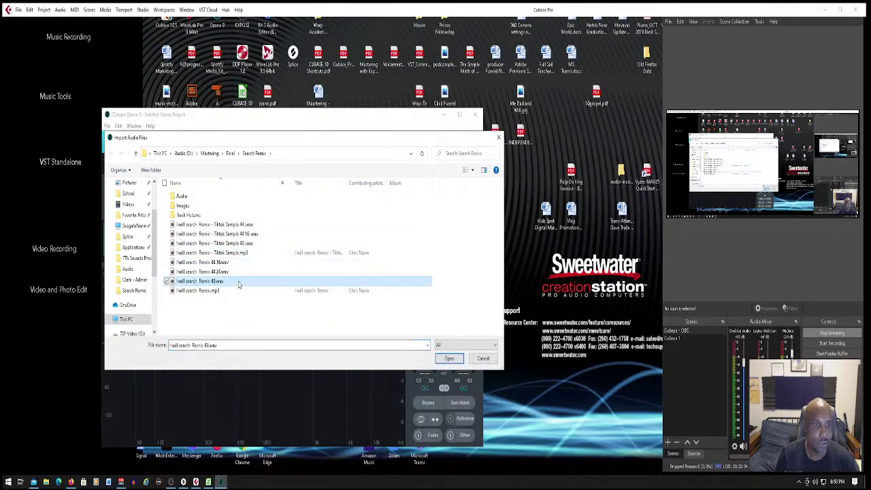
{"action": "left_click", "coordinate": [449, 359]}
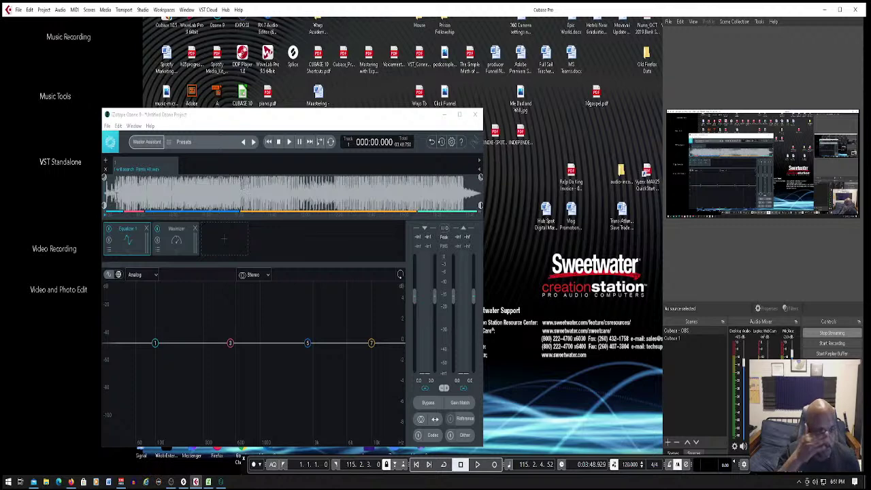
- Trim both ends of the imported remix to a middle section about 1:03 long with a short fade-out at its end
{"action": "mouse_move", "coordinate": [102, 204]}
{"action": "left_mouse_down"}
{"action": "mouse_move", "coordinate": [235, 206]}
{"action": "mouse_move", "coordinate": [244, 219]}
{"action": "left_mouse_up"}
{"action": "mouse_move", "coordinate": [480, 206]}
{"action": "left_mouse_down"}
{"action": "mouse_move", "coordinate": [450, 205]}
{"action": "mouse_move", "coordinate": [436, 178]}
{"action": "left_mouse_up"}
{"action": "left_click", "coordinate": [450, 182]}
{"action": "left_click_drag", "start_coordinate": [450, 207], "coordinate": [349, 204]}
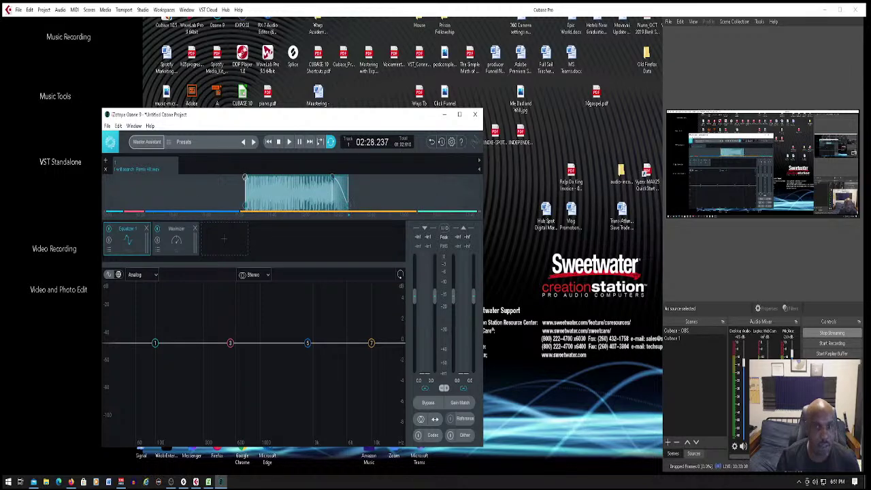
- Add "I will search_ Remix - Tiktok Sample 48.wav" from the Search Remix folder as a second track
{"action": "left_click", "coordinate": [107, 166]}
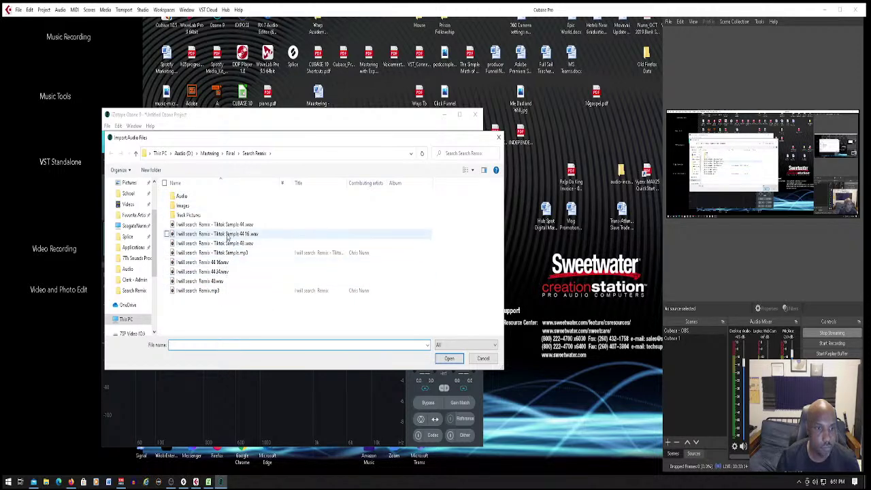
{"action": "left_click", "coordinate": [228, 243]}
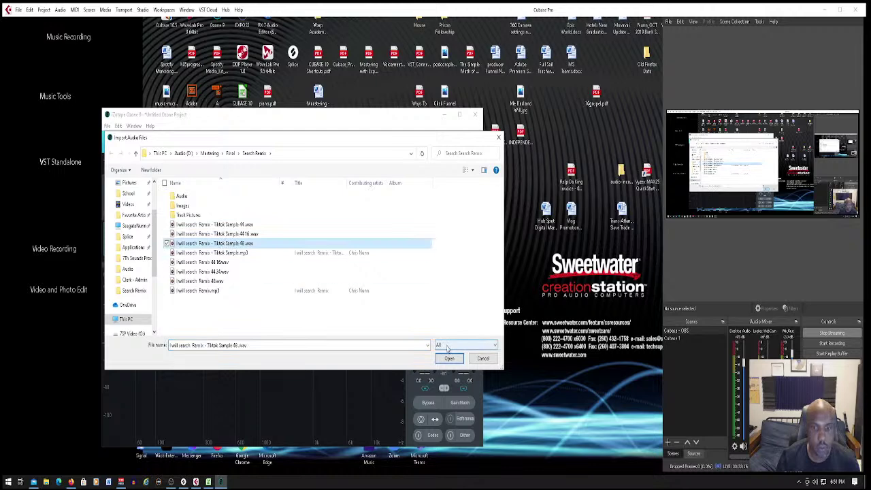
{"action": "left_click", "coordinate": [450, 358]}
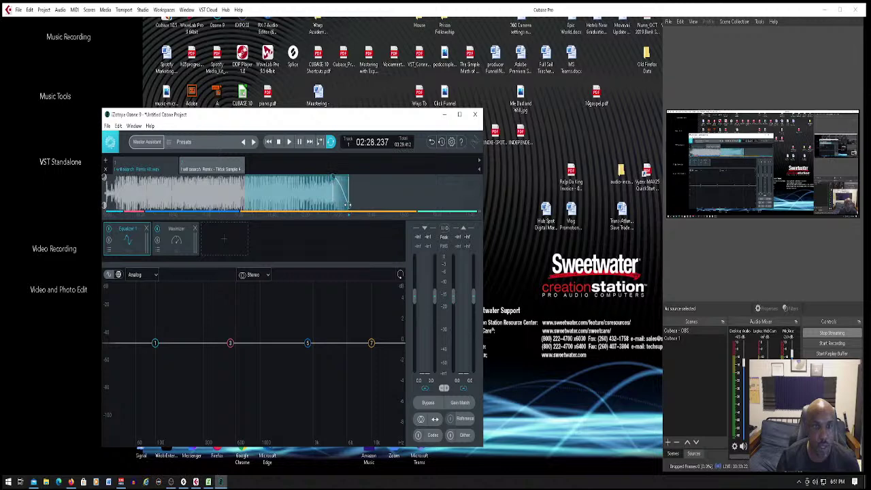
- Inspect the TikTok sample track at about 0:44 and return to the full remix track for comparison
{"action": "left_click", "coordinate": [225, 169]}
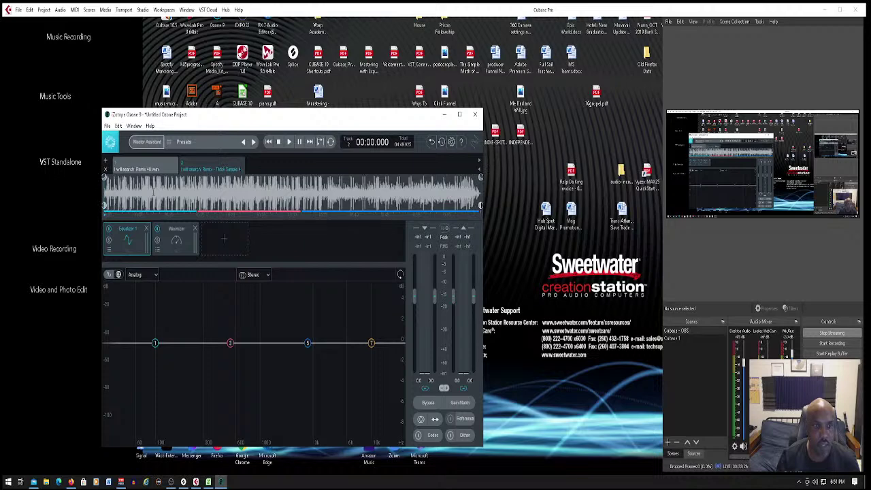
{"action": "left_click", "coordinate": [427, 197]}
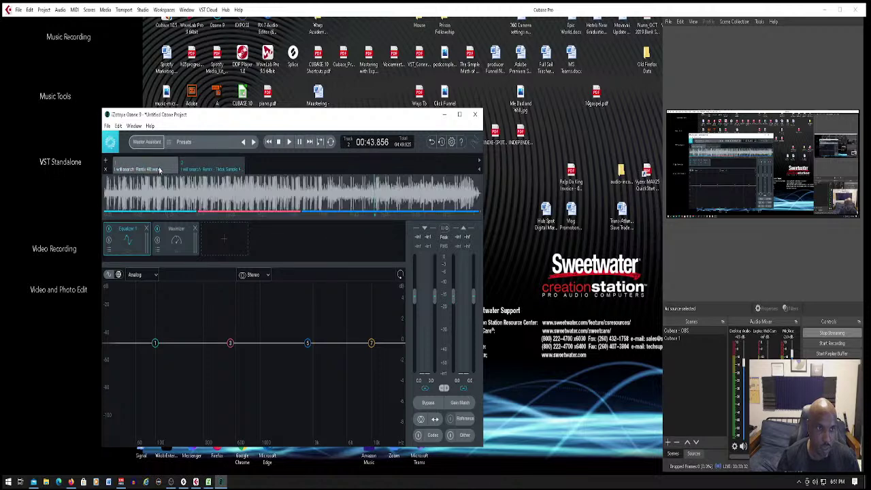
{"action": "left_click", "coordinate": [159, 170]}
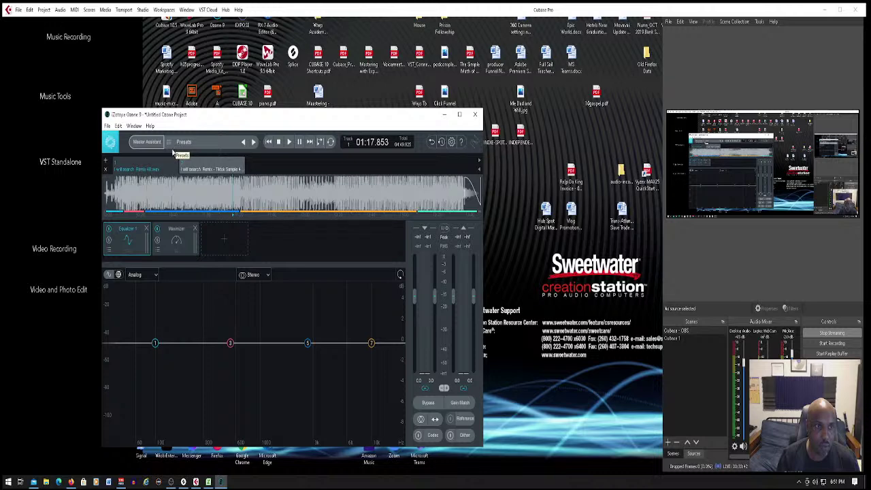
- Open the audio export settings for the remix track, check the sample rate options and set the bit depth to 32-bit float
{"action": "left_click", "coordinate": [106, 127]}
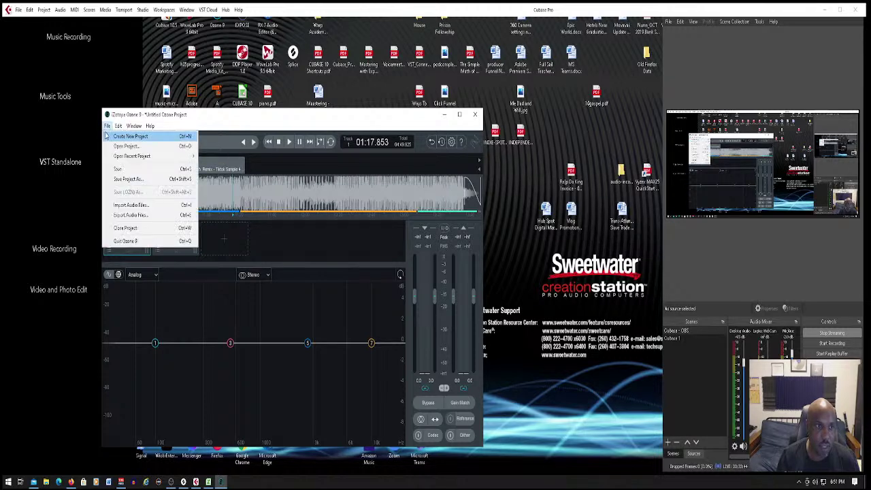
{"action": "left_click", "coordinate": [130, 215]}
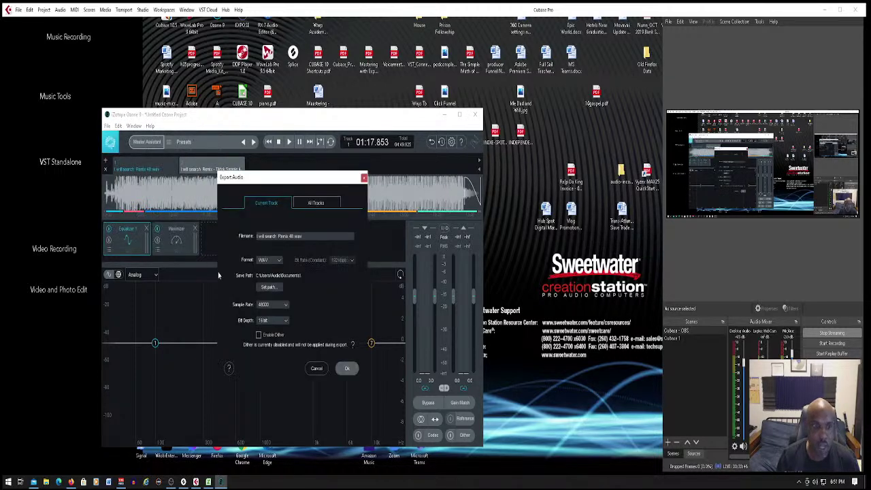
{"action": "left_click", "coordinate": [279, 305]}
{"action": "left_click", "coordinate": [317, 326]}
{"action": "left_click", "coordinate": [286, 305]}
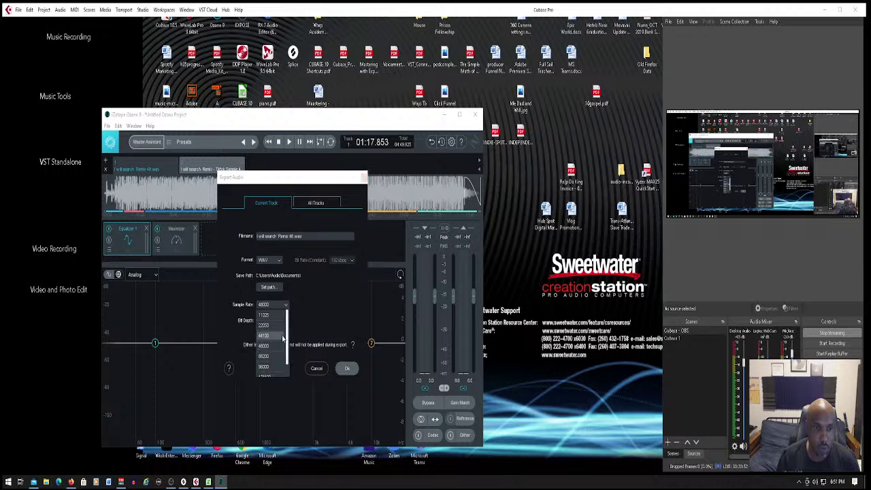
{"action": "left_click", "coordinate": [283, 285]}
{"action": "left_click", "coordinate": [287, 308]}
{"action": "left_click", "coordinate": [293, 328]}
{"action": "left_click", "coordinate": [285, 321]}
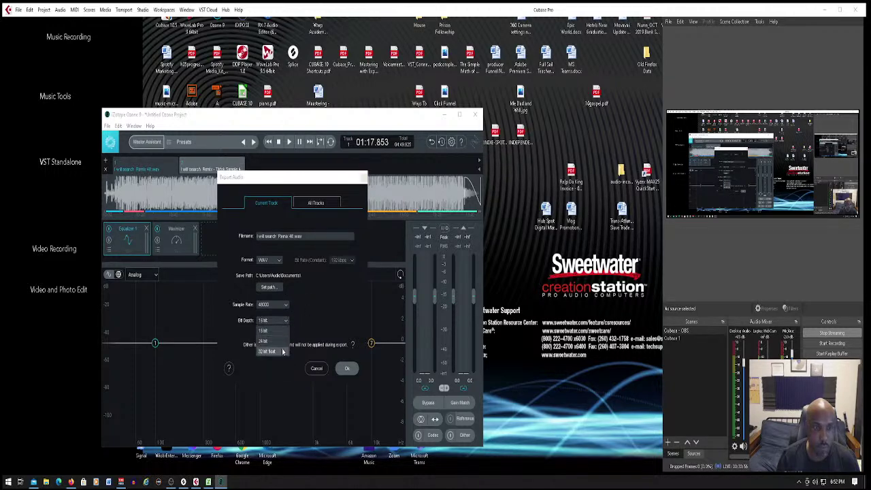
{"action": "left_click", "coordinate": [283, 352]}
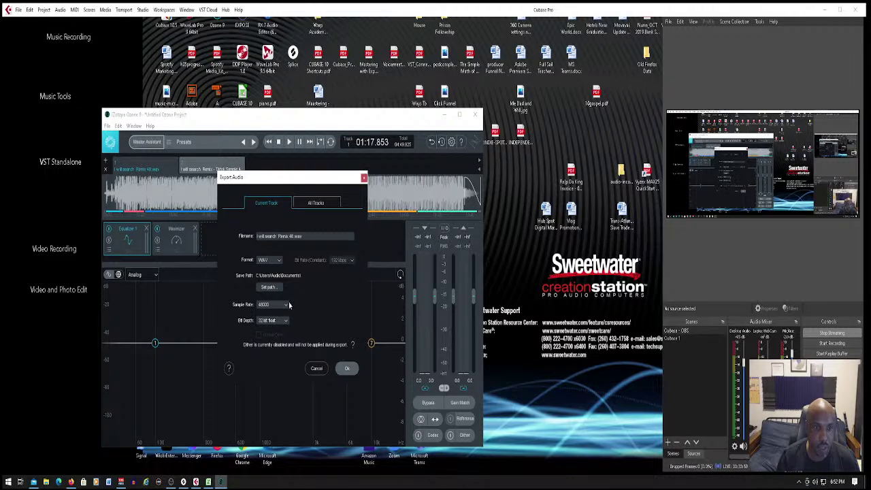
- Set the export's sample rate to 44100 and its bit depth to 16 bit
{"action": "left_click", "coordinate": [289, 305]}
{"action": "left_click", "coordinate": [279, 337]}
{"action": "left_click", "coordinate": [286, 325]}
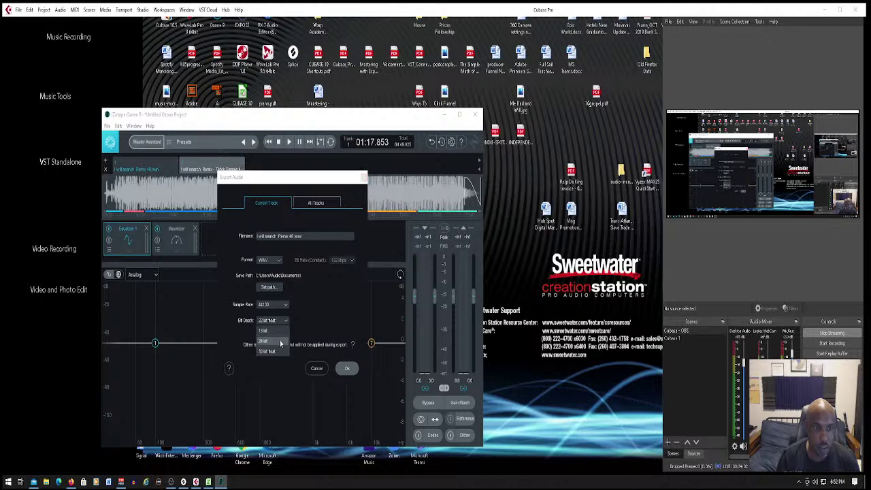
{"action": "left_click", "coordinate": [283, 337]}
{"action": "left_click", "coordinate": [286, 326]}
{"action": "left_click", "coordinate": [280, 335]}
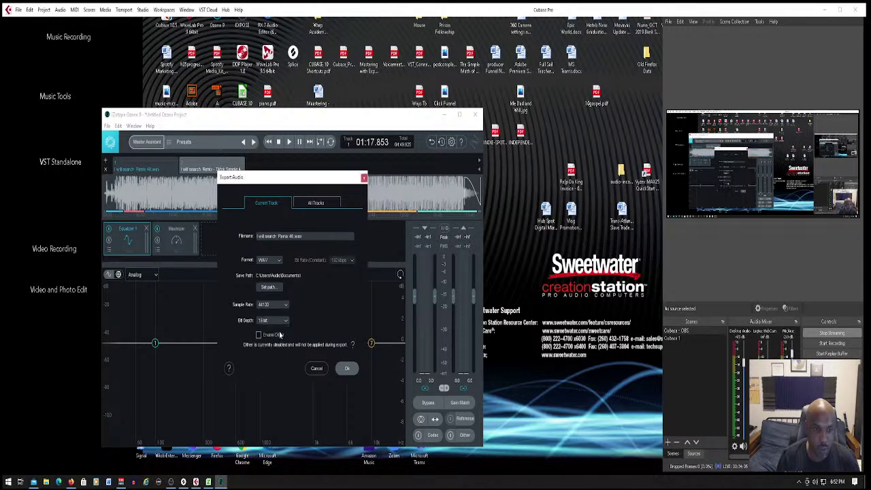
- Switch the export format to MP3 to view its options and return it to WAV
{"action": "left_click", "coordinate": [279, 262]}
{"action": "left_click", "coordinate": [276, 292]}
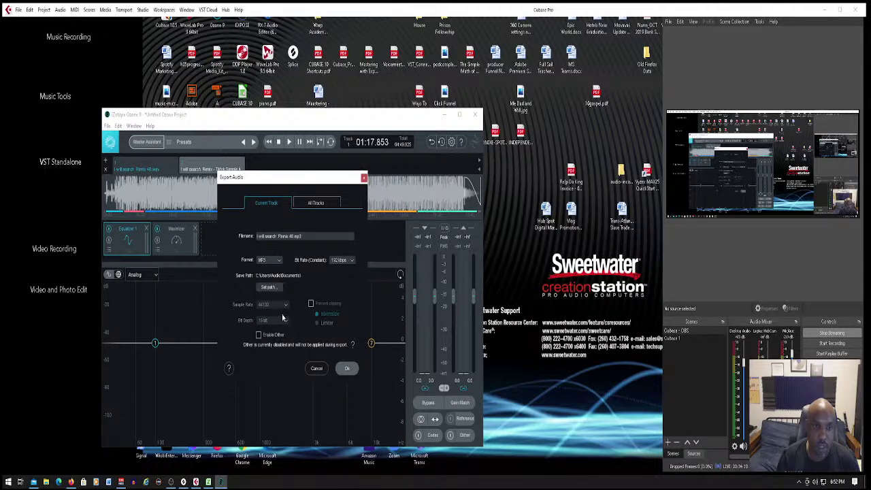
{"action": "left_click", "coordinate": [275, 262]}
{"action": "left_click", "coordinate": [268, 273]}
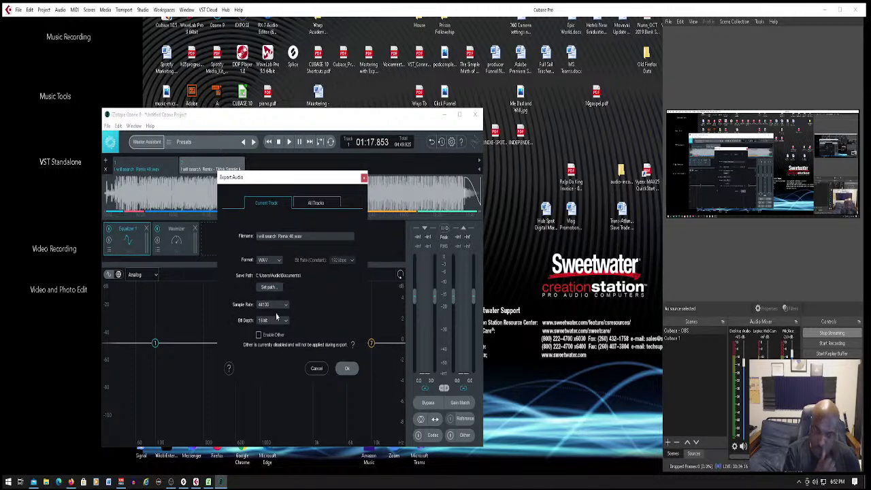
- Enable dither for the WAV export, try a 24-bit depth and return the bit depth to 16 bit
{"action": "left_click", "coordinate": [259, 335]}
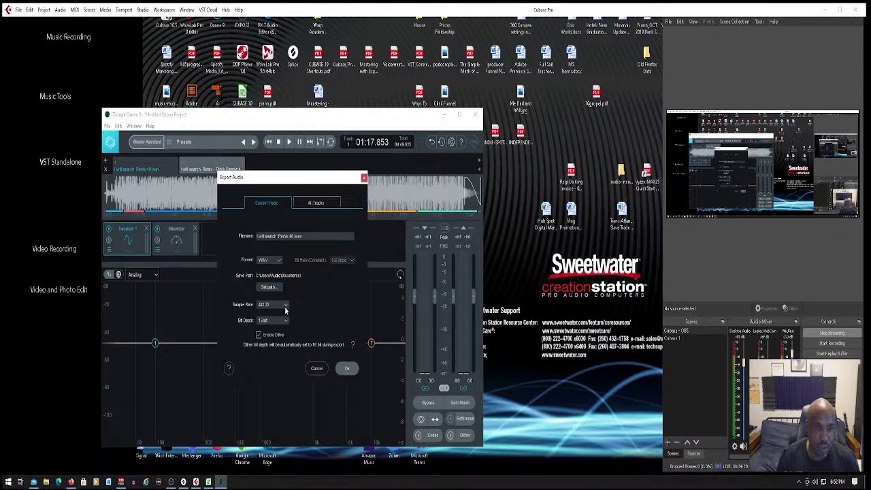
{"action": "left_click", "coordinate": [284, 322]}
{"action": "left_click", "coordinate": [279, 341]}
{"action": "left_click", "coordinate": [285, 322]}
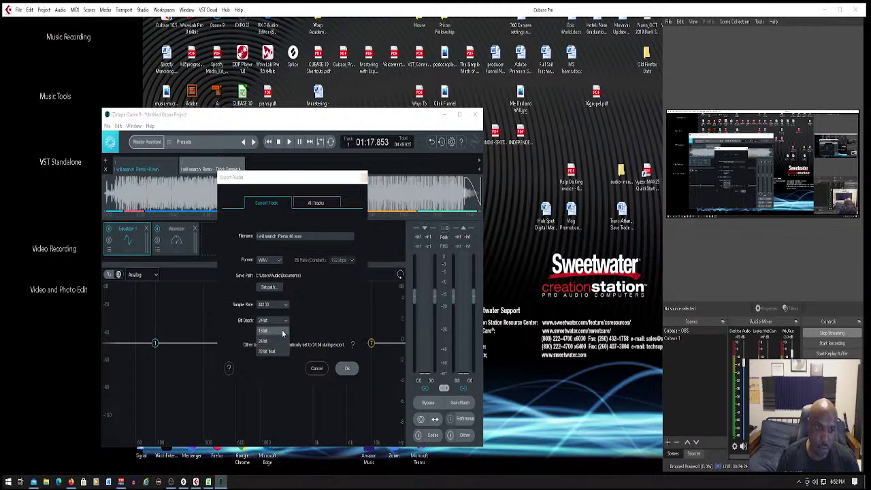
{"action": "left_click", "coordinate": [282, 331]}
- Set the export format to MP3 with a 224 kbps constant bit rate, and cancel the export
{"action": "left_click", "coordinate": [269, 261]}
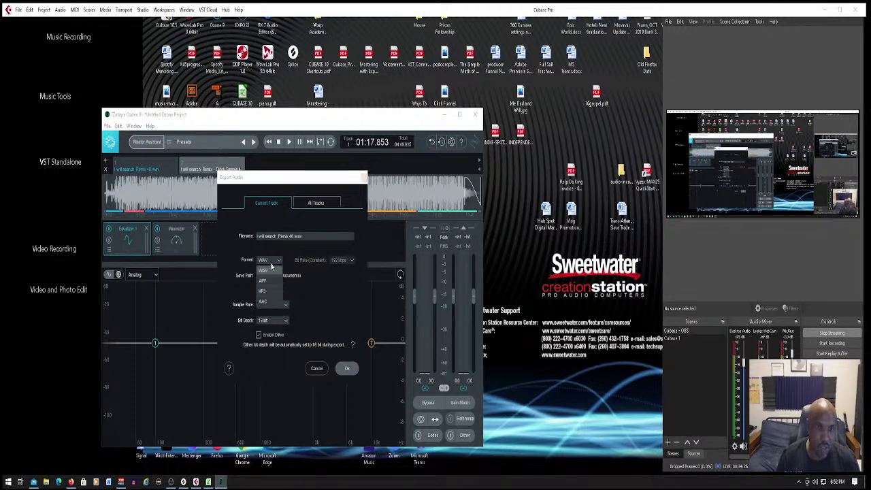
{"action": "left_click", "coordinate": [271, 294]}
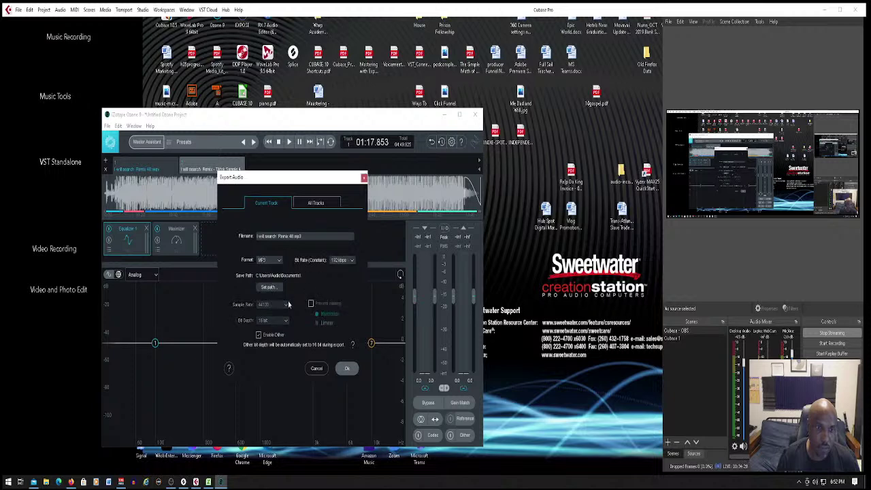
{"action": "left_click", "coordinate": [348, 261]}
{"action": "left_click", "coordinate": [343, 322]}
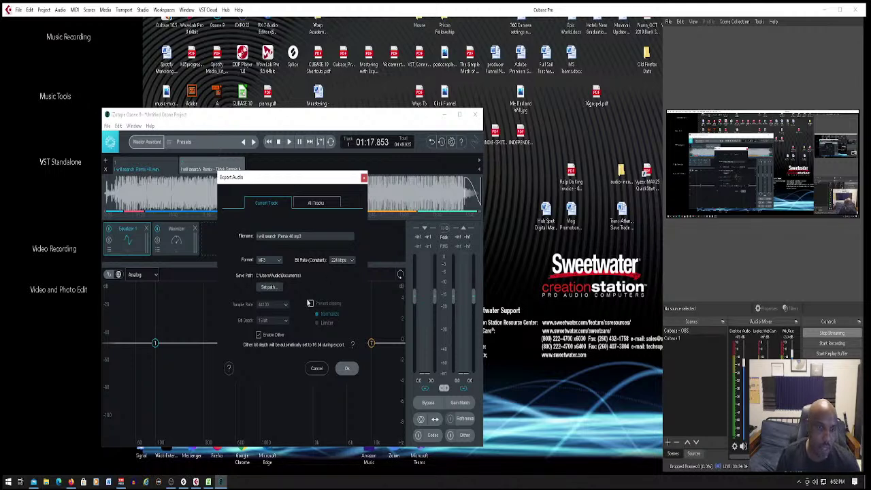
{"action": "left_click", "coordinate": [316, 368]}
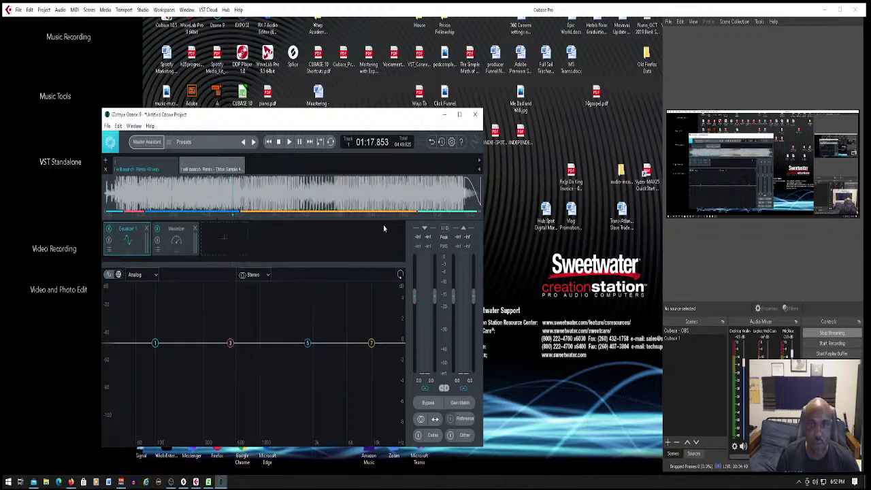
- Close the Ozone project without saving its changes, and close Cubase as well
{"action": "left_click", "coordinate": [476, 116]}
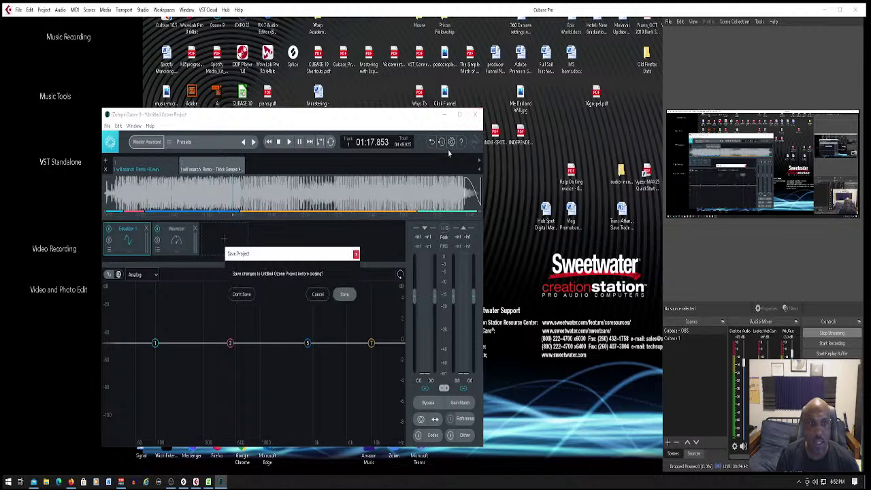
{"action": "left_click", "coordinate": [241, 294]}
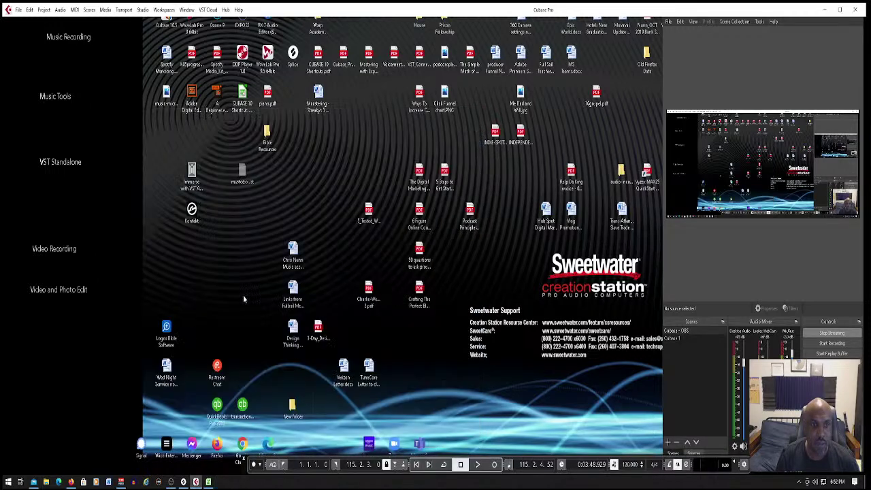
{"action": "left_click", "coordinate": [853, 10]}
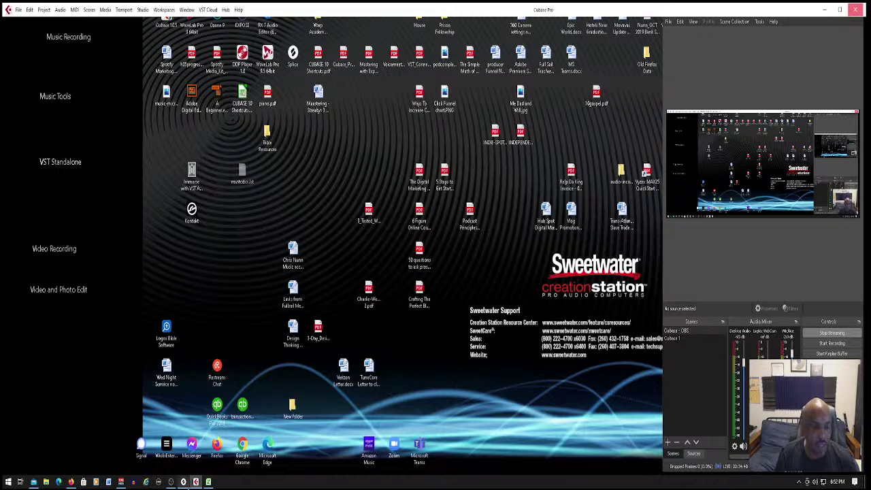
- Switch to Canva's home page in Firefox and move the browser window clear of the OBS window
{"action": "mouse_move", "coordinate": [184, 487]}
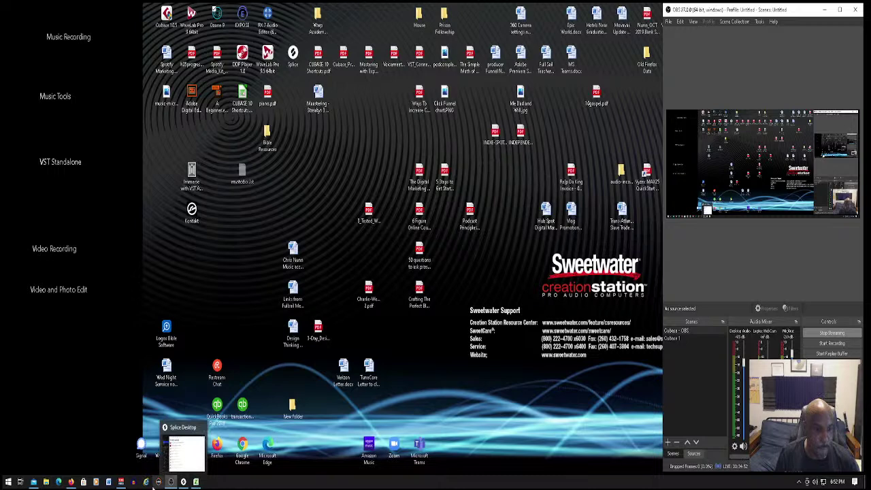
{"action": "left_click", "coordinate": [70, 484]}
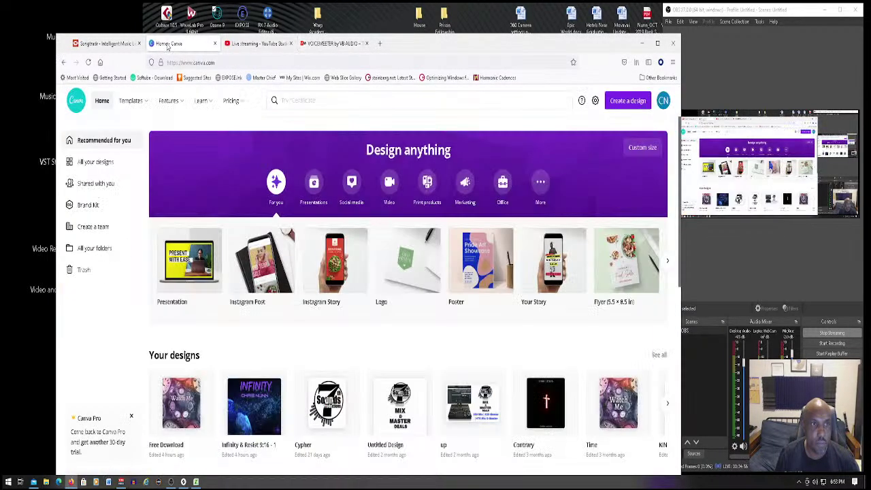
{"action": "left_click", "coordinate": [168, 44]}
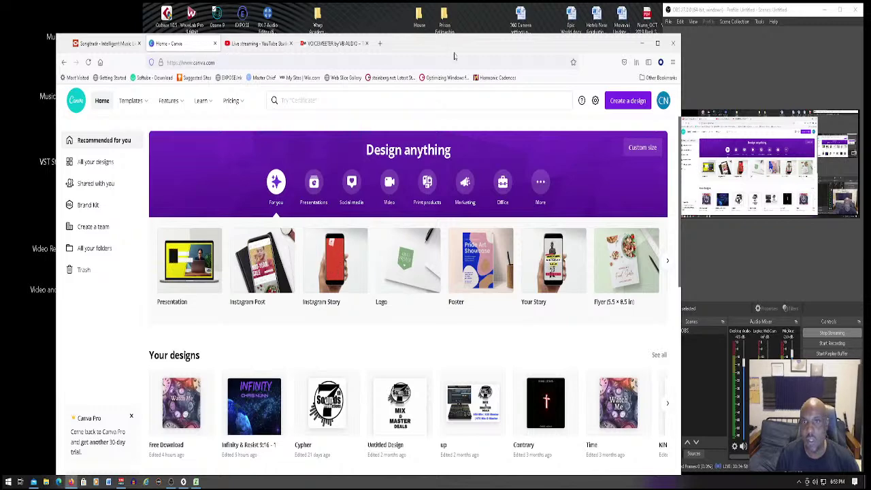
{"action": "left_click_drag", "start_coordinate": [467, 42], "coordinate": [412, 13]}
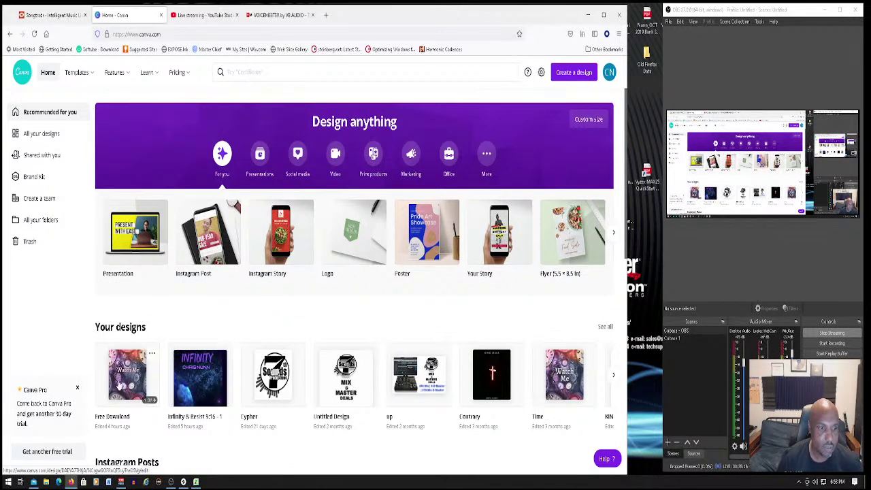
- Open the "Infinity & Resist 9:16 - 1" design and play the background video on its Infinity page while reviewing the layout
{"action": "left_click", "coordinate": [203, 395]}
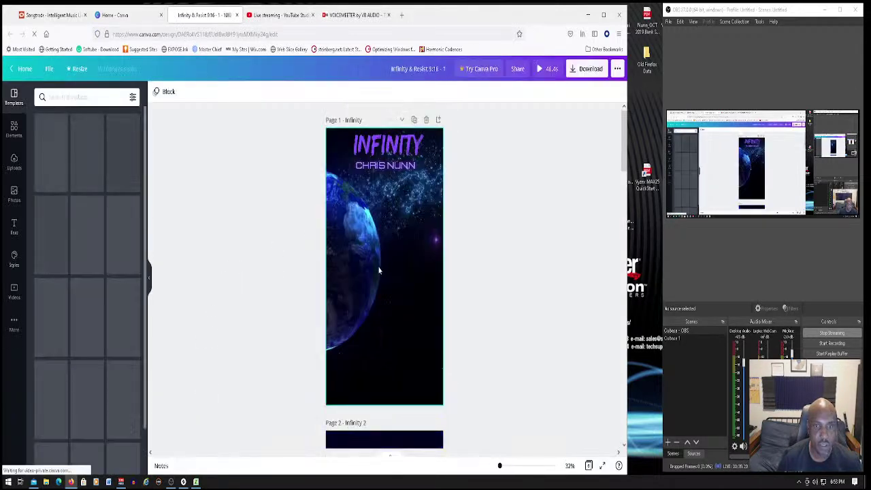
{"action": "left_click", "coordinate": [388, 265]}
{"action": "left_click", "coordinate": [387, 267]}
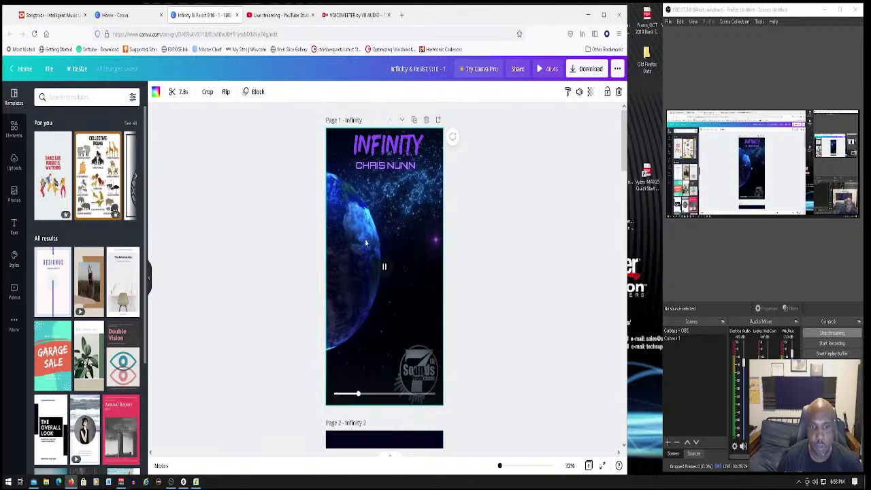
{"action": "scroll", "coordinate": [381, 293], "scroll_direction": "down", "scroll_amount": 3}
{"action": "scroll", "coordinate": [375, 259], "scroll_direction": "up", "scroll_amount": 3}
{"action": "scroll", "coordinate": [375, 249], "scroll_direction": "down", "scroll_amount": 4}
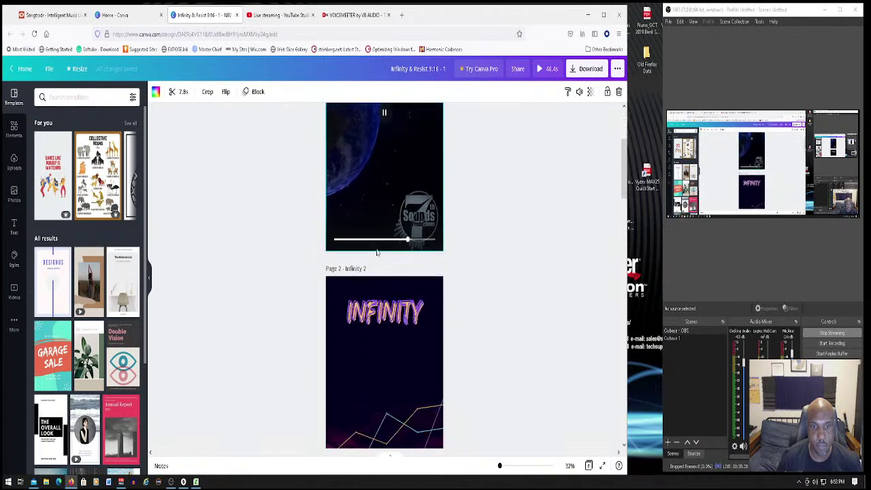
{"action": "scroll", "coordinate": [398, 252], "scroll_direction": "up", "scroll_amount": 3}
{"action": "scroll", "coordinate": [404, 231], "scroll_direction": "up", "scroll_amount": 1}
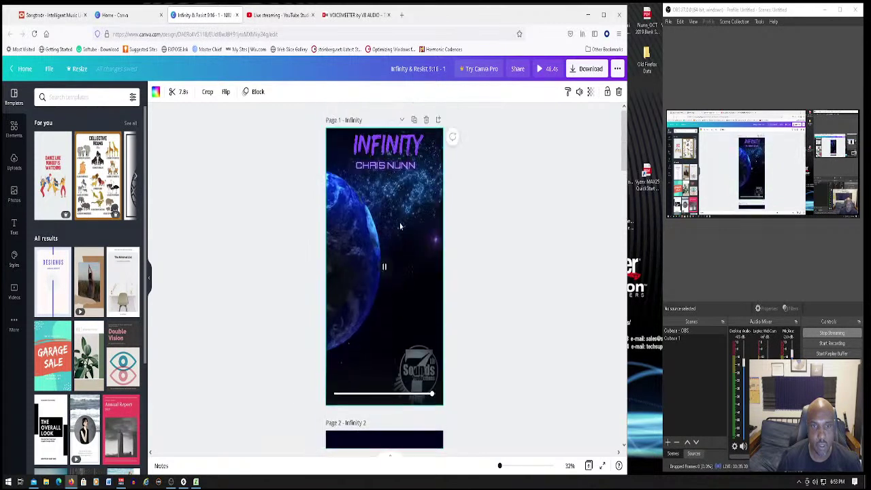
- Preview the background video on the Resist page, pause it and examine that page's layout beside its neighbours
{"action": "scroll", "coordinate": [383, 245], "scroll_direction": "down", "scroll_amount": 5}
{"action": "scroll", "coordinate": [383, 245], "scroll_direction": "down", "scroll_amount": 3}
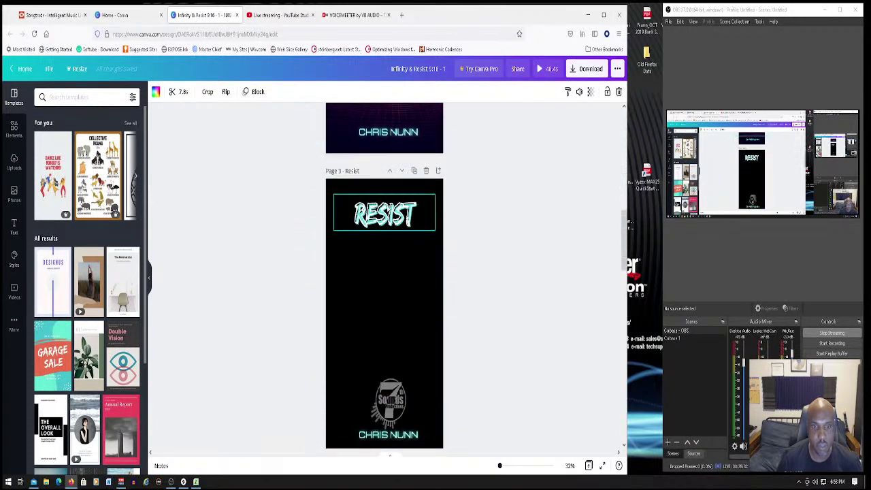
{"action": "left_click", "coordinate": [380, 319]}
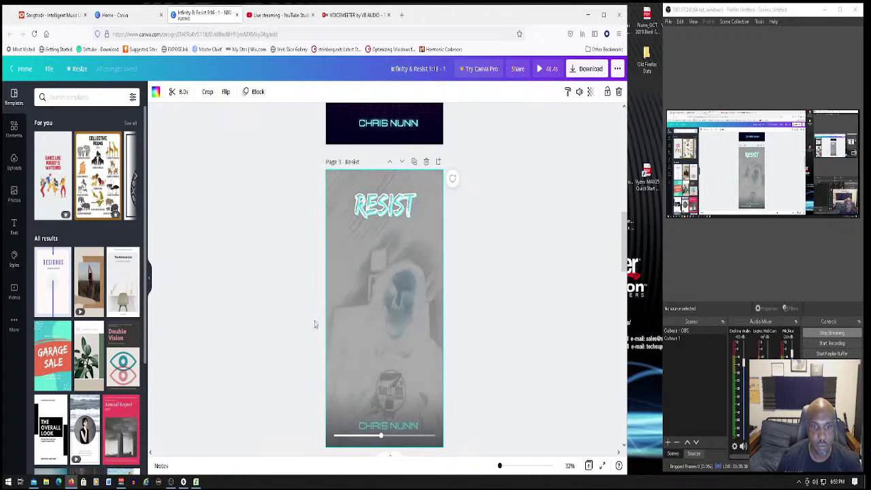
{"action": "left_click", "coordinate": [384, 308]}
{"action": "scroll", "coordinate": [360, 273], "scroll_direction": "down", "scroll_amount": 1}
{"action": "scroll", "coordinate": [360, 270], "scroll_direction": "down", "scroll_amount": 2}
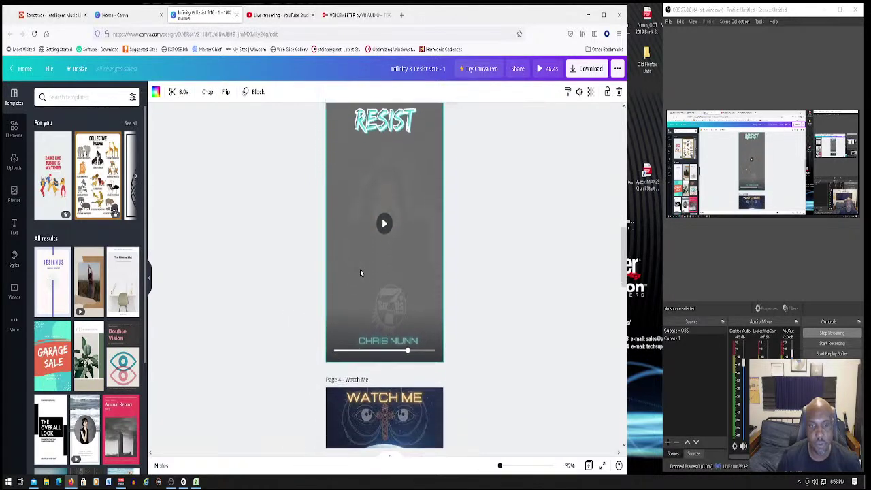
{"action": "scroll", "coordinate": [360, 270], "scroll_direction": "up", "scroll_amount": 3}
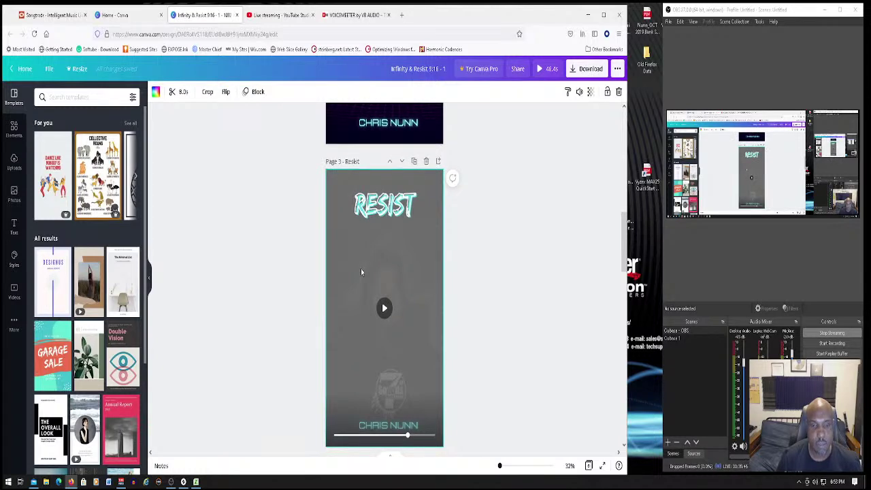
{"action": "scroll", "coordinate": [361, 272], "scroll_direction": "up", "scroll_amount": 1}
{"action": "scroll", "coordinate": [360, 273], "scroll_direction": "down", "scroll_amount": 3}
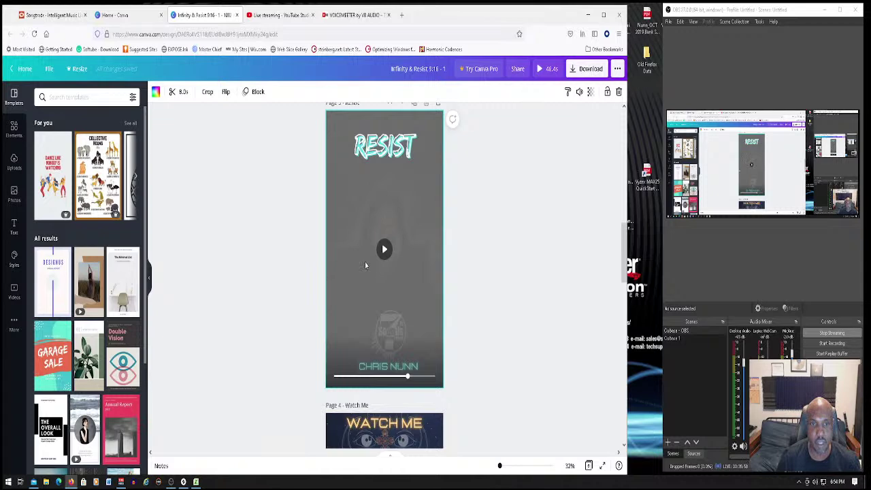
{"action": "scroll", "coordinate": [356, 249], "scroll_direction": "up", "scroll_amount": 2}
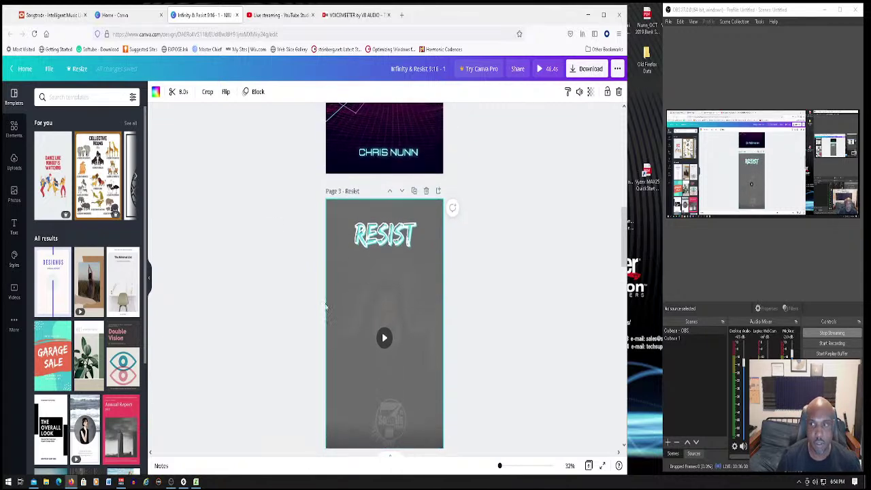
- Review the bottom of the Resist page and play the background video on the Watch Me page
{"action": "scroll", "coordinate": [350, 301], "scroll_direction": "down", "scroll_amount": 1}
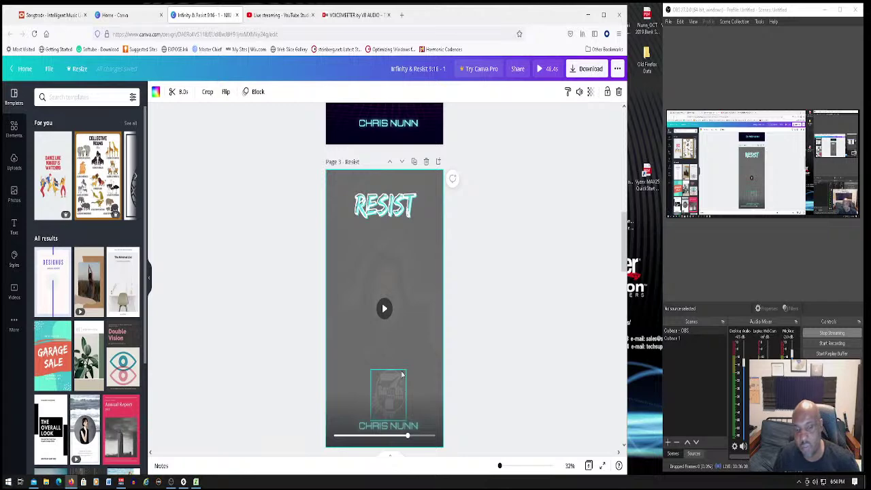
{"action": "scroll", "coordinate": [381, 307], "scroll_direction": "down", "scroll_amount": 5}
{"action": "scroll", "coordinate": [358, 309], "scroll_direction": "down", "scroll_amount": 3}
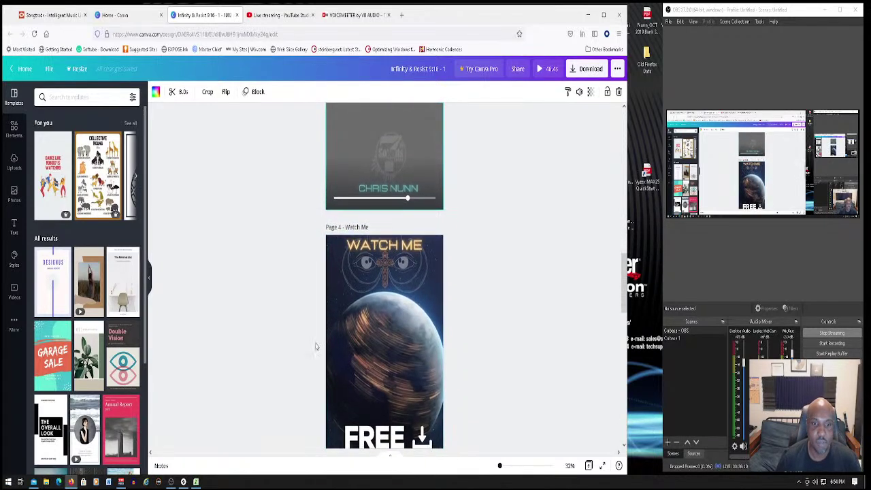
{"action": "left_click", "coordinate": [382, 278]}
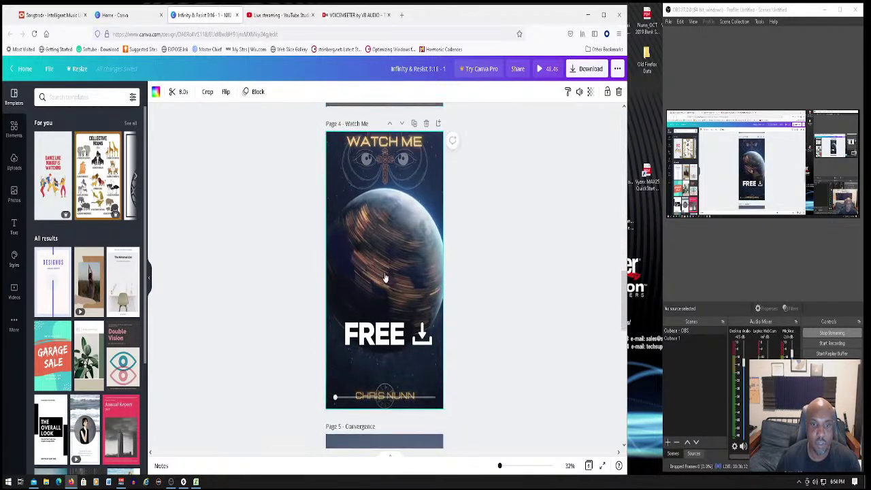
- Preview the background video on the I Will Search page and select that page's title text
{"action": "scroll", "coordinate": [379, 289], "scroll_direction": "down", "scroll_amount": 10}
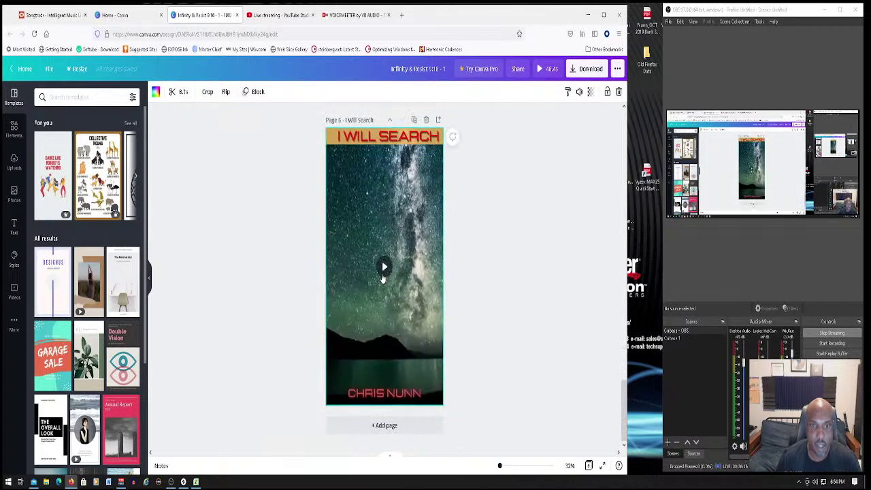
{"action": "left_click", "coordinate": [385, 269]}
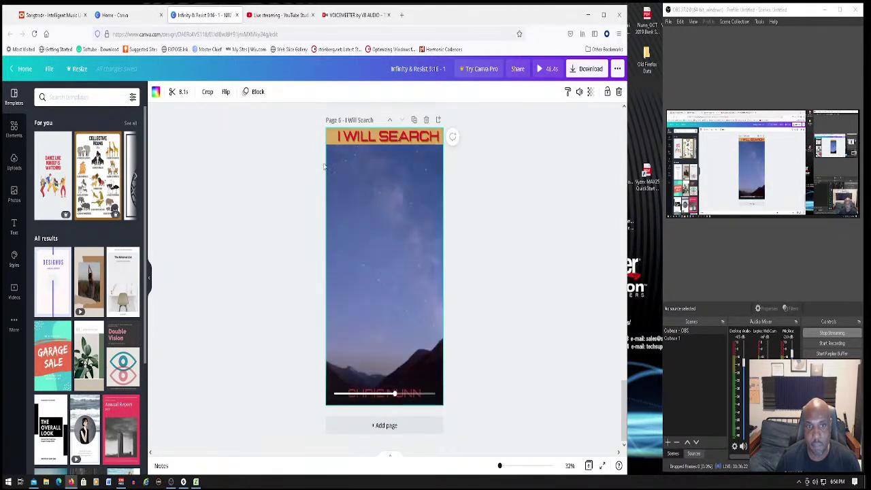
{"action": "left_click", "coordinate": [339, 137]}
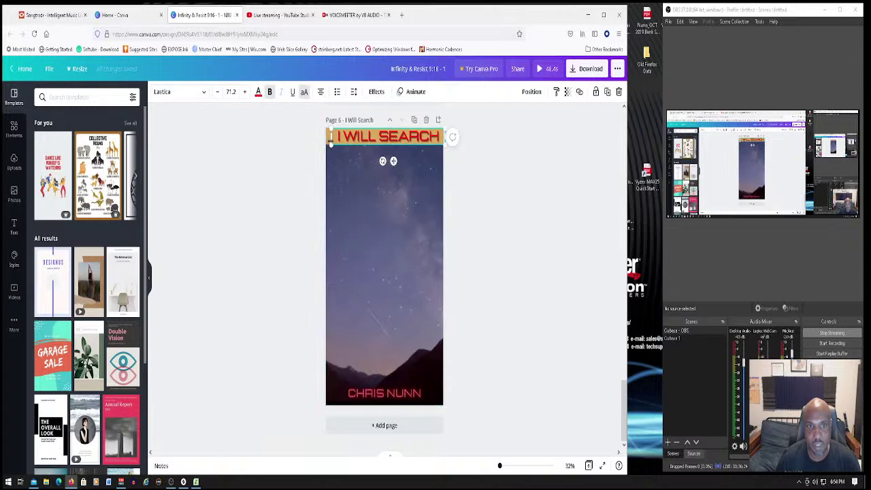
- Compare the Convergence page with the I Will Search page, then replay and pause the latter's background video
{"action": "scroll", "coordinate": [344, 168], "scroll_direction": "up", "scroll_amount": 4}
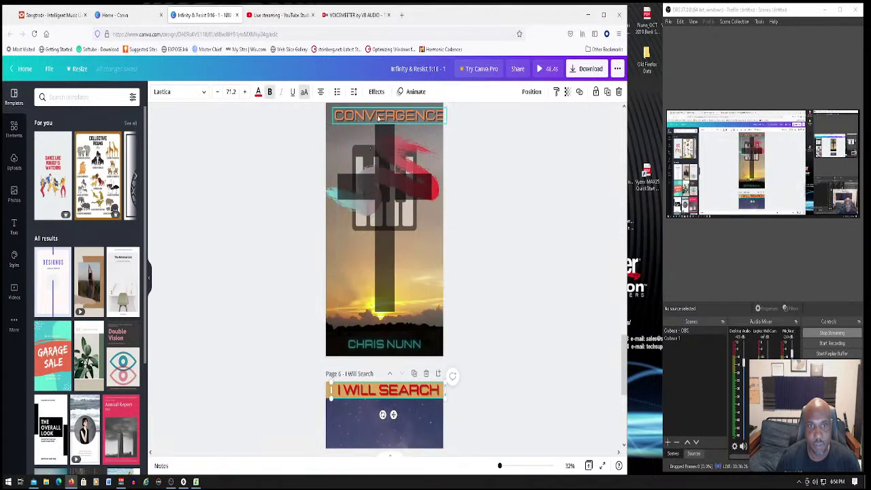
{"action": "scroll", "coordinate": [385, 347], "scroll_direction": "down", "scroll_amount": 5}
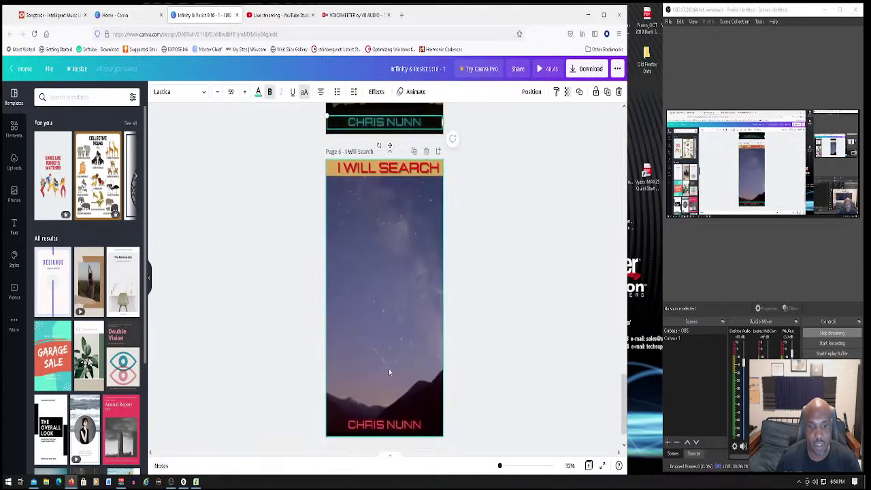
{"action": "left_click", "coordinate": [341, 284]}
{"action": "left_click", "coordinate": [382, 303]}
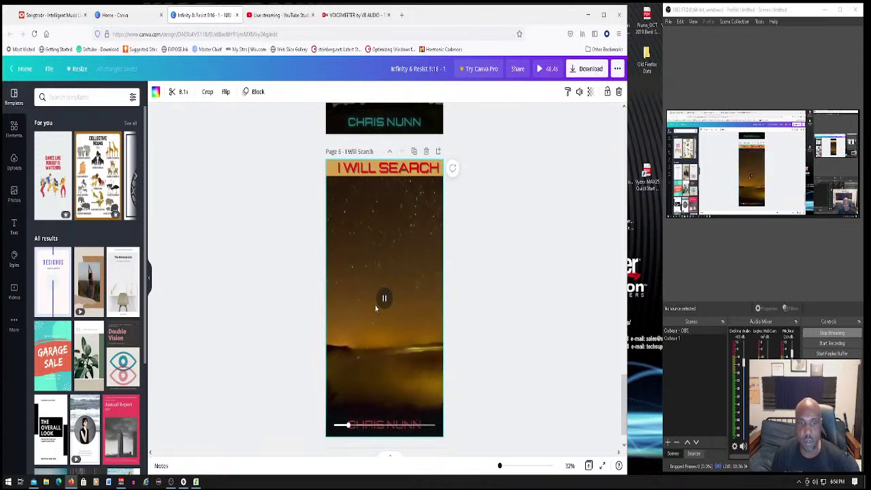
{"action": "left_click", "coordinate": [384, 300]}
{"action": "scroll", "coordinate": [154, 129], "scroll_direction": "up", "scroll_amount": 1}
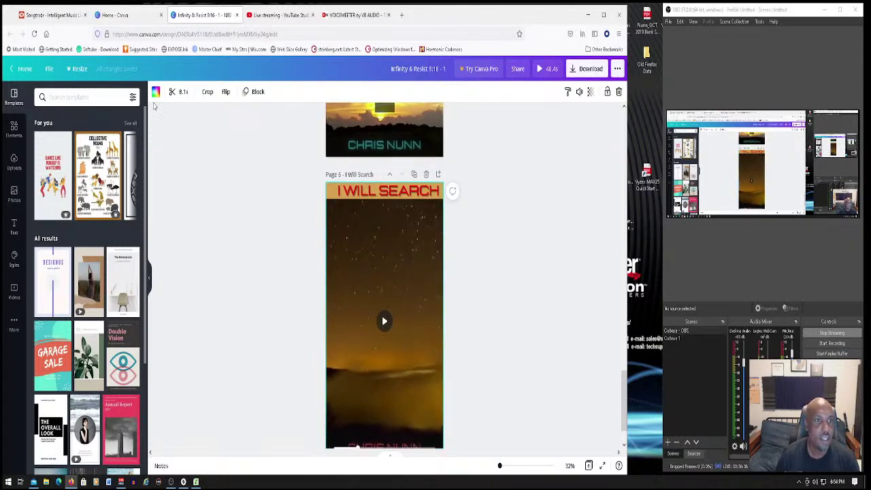
- Return to Canva's home page, open the Free Download design and go to its Search page
{"action": "left_click", "coordinate": [25, 69]}
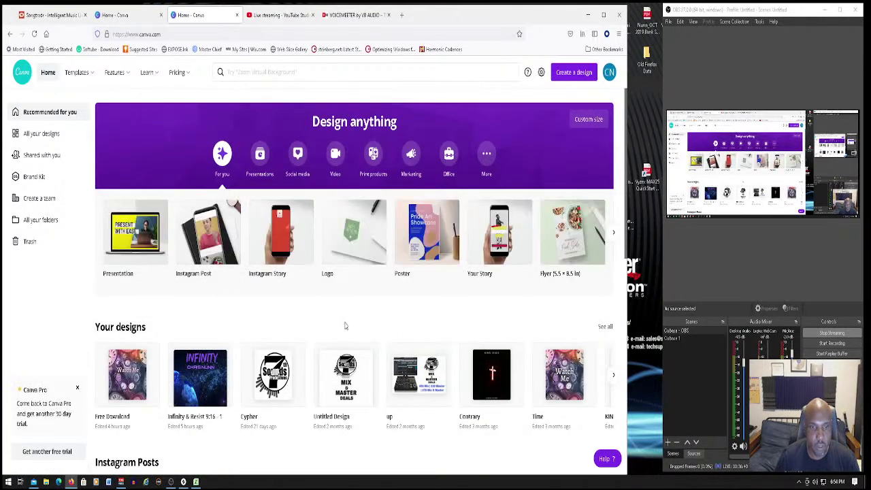
{"action": "scroll", "coordinate": [333, 344], "scroll_direction": "down", "scroll_amount": 3}
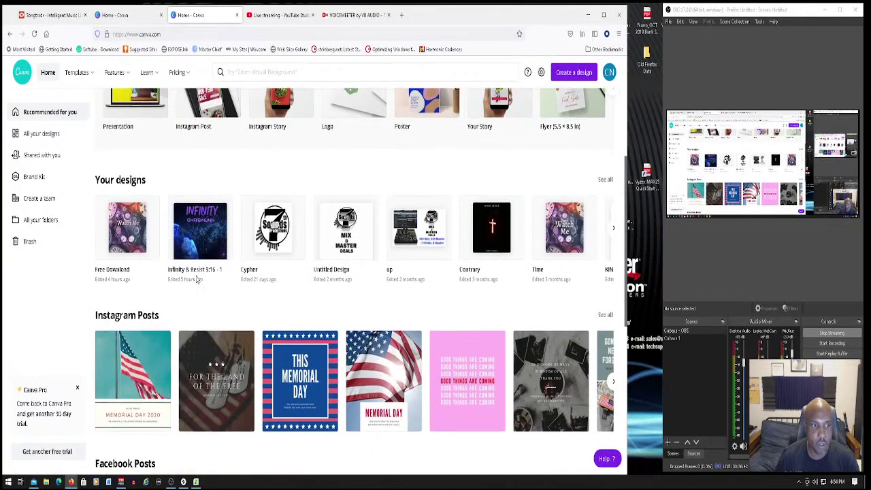
{"action": "left_click", "coordinate": [126, 251]}
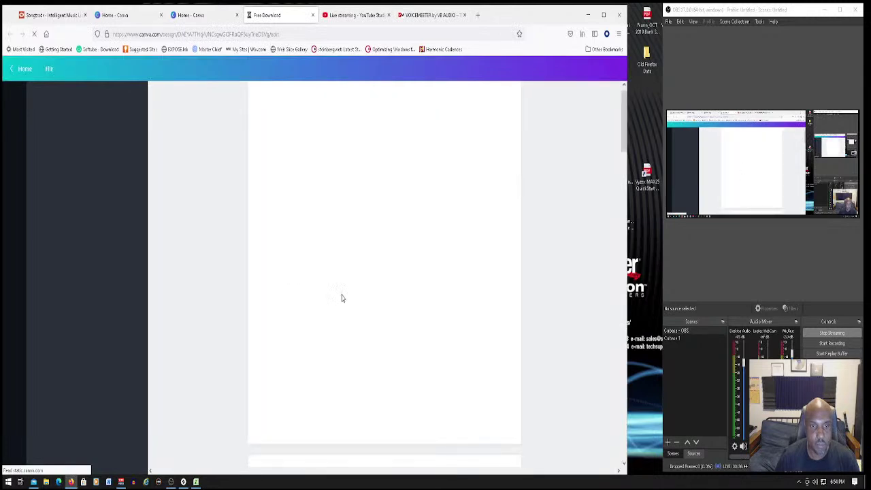
{"action": "scroll", "coordinate": [344, 299], "scroll_direction": "down", "scroll_amount": 12}
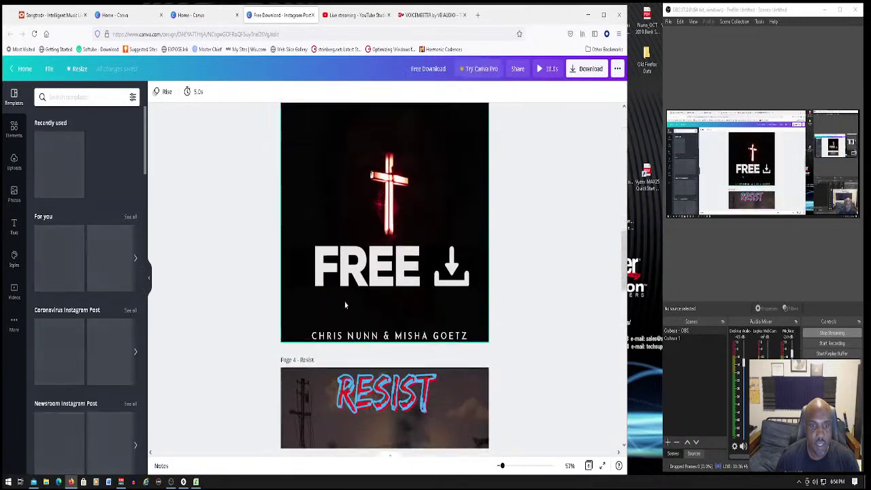
{"action": "scroll", "coordinate": [345, 307], "scroll_direction": "down", "scroll_amount": 10}
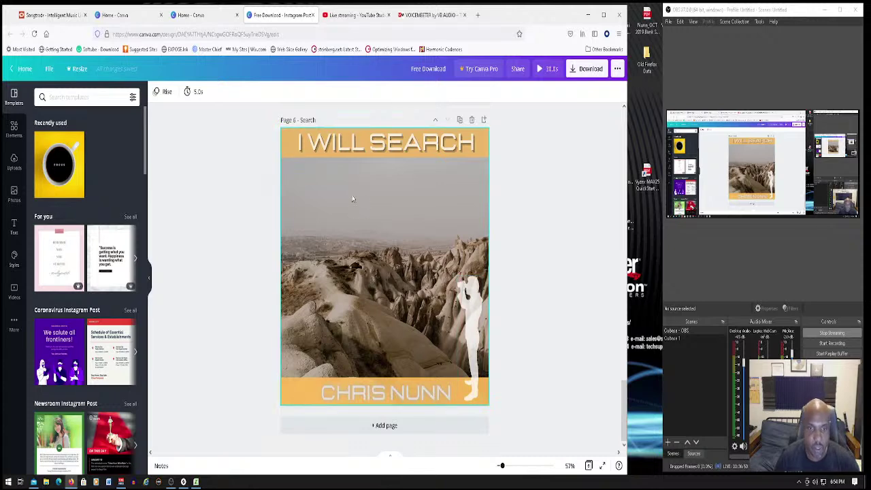
- Examine the cover artwork on the Search page, including its background photo, title and artist-name text
{"action": "left_click", "coordinate": [353, 245]}
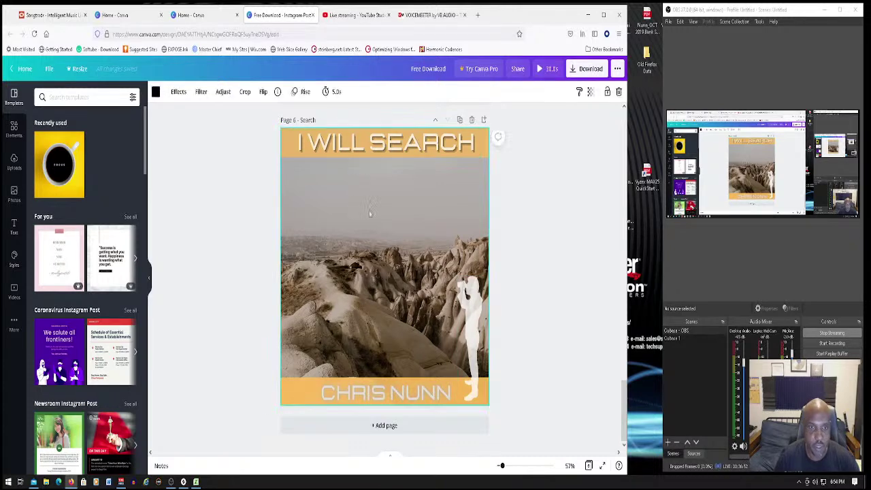
{"action": "left_click", "coordinate": [361, 385]}
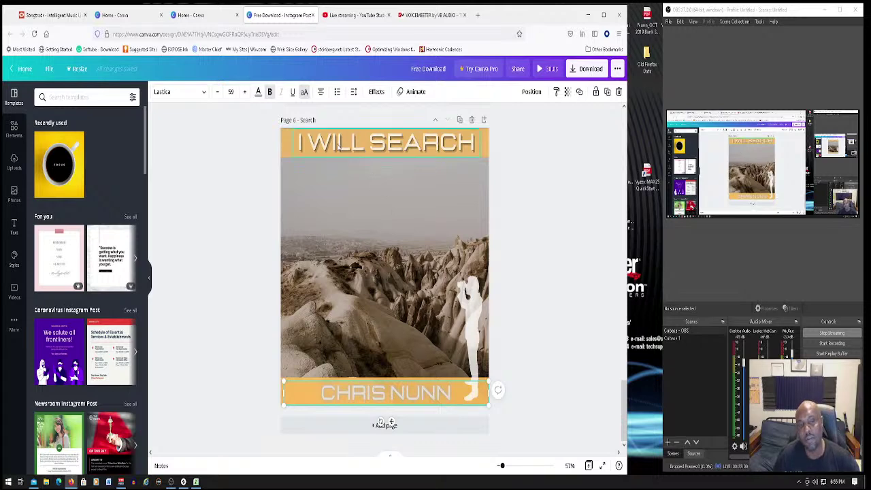
{"action": "left_click", "coordinate": [258, 189]}
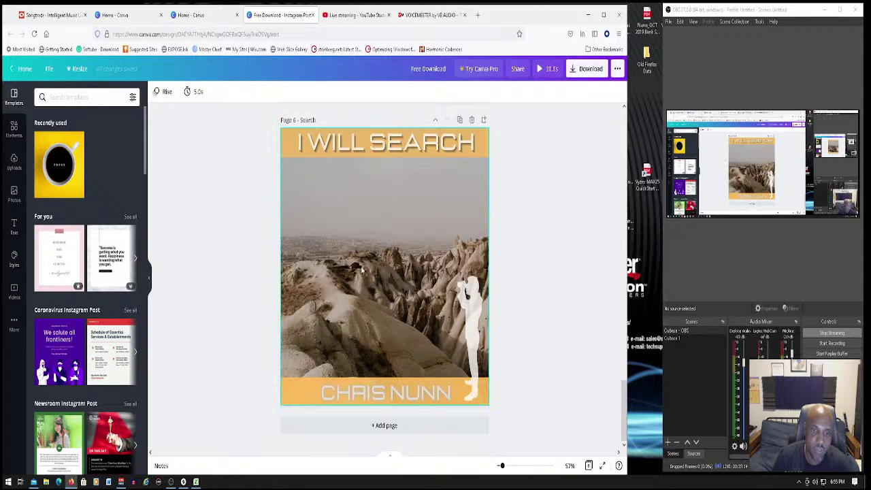
{"action": "scroll", "coordinate": [357, 266], "scroll_direction": "up", "scroll_amount": 4}
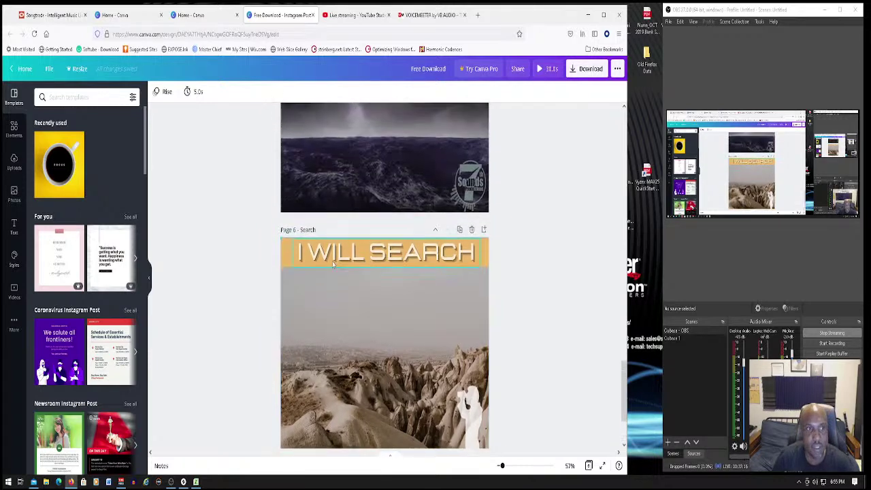
{"action": "scroll", "coordinate": [304, 232], "scroll_direction": "down", "scroll_amount": 2}
{"action": "scroll", "coordinate": [324, 243], "scroll_direction": "down", "scroll_amount": 2}
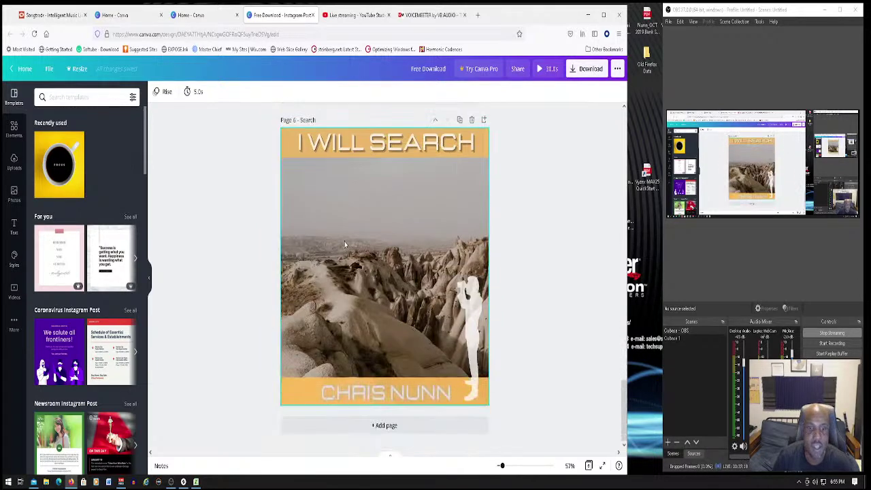
{"action": "left_click", "coordinate": [345, 240]}
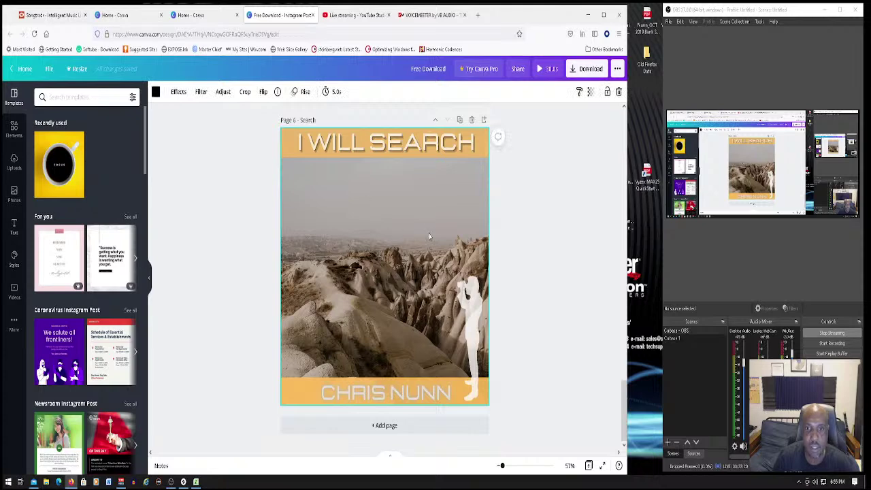
{"action": "scroll", "coordinate": [430, 234], "scroll_direction": "up", "scroll_amount": 3}
{"action": "scroll", "coordinate": [282, 145], "scroll_direction": "down", "scroll_amount": 3}
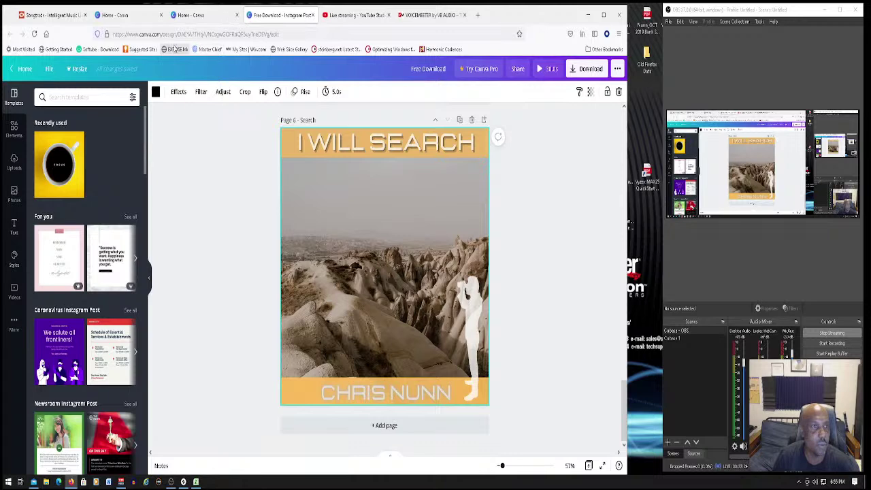
- Switch to Songtradr in the browser and look through the My Songs catalog
{"action": "left_click", "coordinate": [62, 16]}
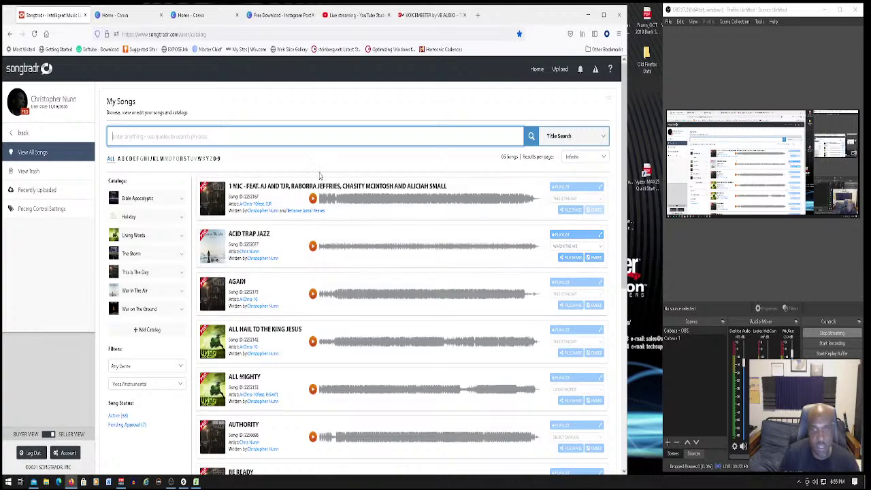
{"action": "scroll", "coordinate": [340, 225], "scroll_direction": "down", "scroll_amount": 6}
{"action": "scroll", "coordinate": [344, 216], "scroll_direction": "up", "scroll_amount": 8}
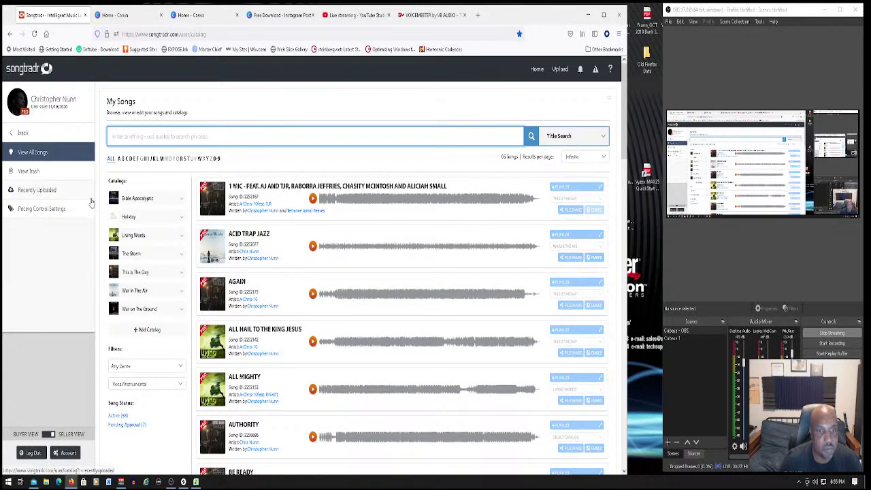
{"action": "scroll", "coordinate": [244, 270], "scroll_direction": "down", "scroll_amount": 2}
{"action": "scroll", "coordinate": [244, 270], "scroll_direction": "down", "scroll_amount": 18}
{"action": "scroll", "coordinate": [246, 273], "scroll_direction": "up", "scroll_amount": 20}
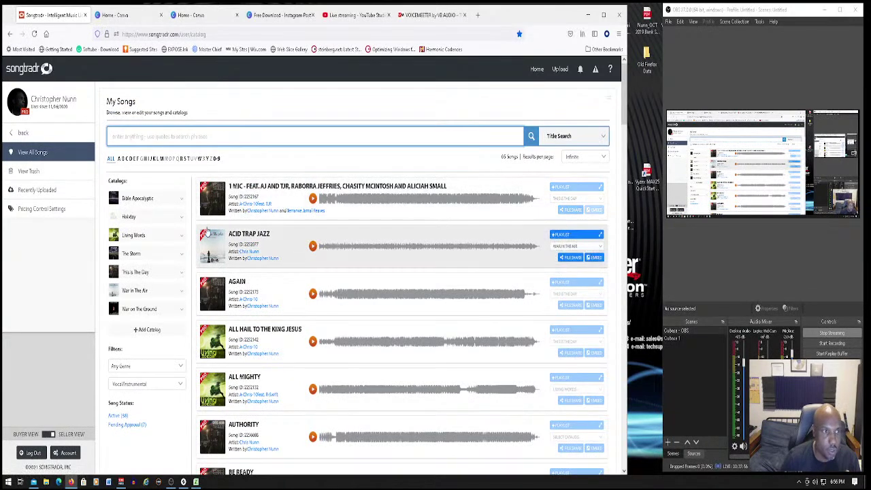
- Check the recently uploaded songs and return to the full My Songs list
{"action": "left_click", "coordinate": [42, 194]}
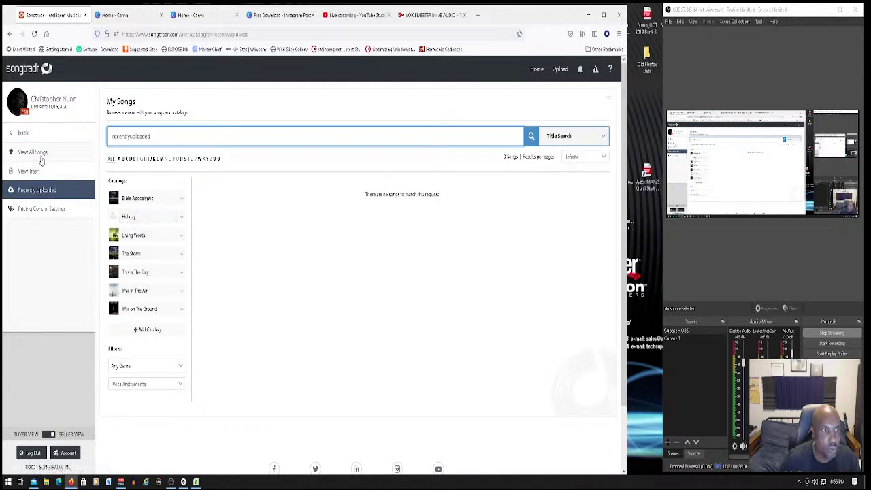
{"action": "left_click", "coordinate": [23, 135]}
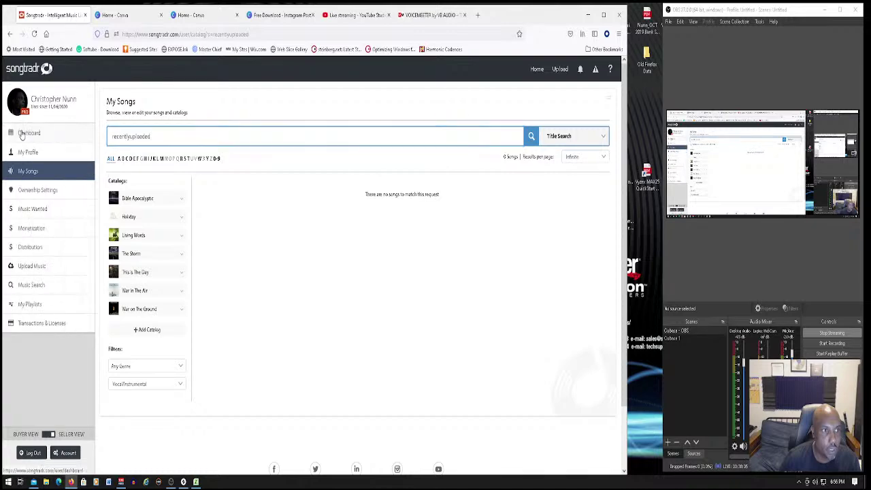
{"action": "left_click", "coordinate": [35, 176]}
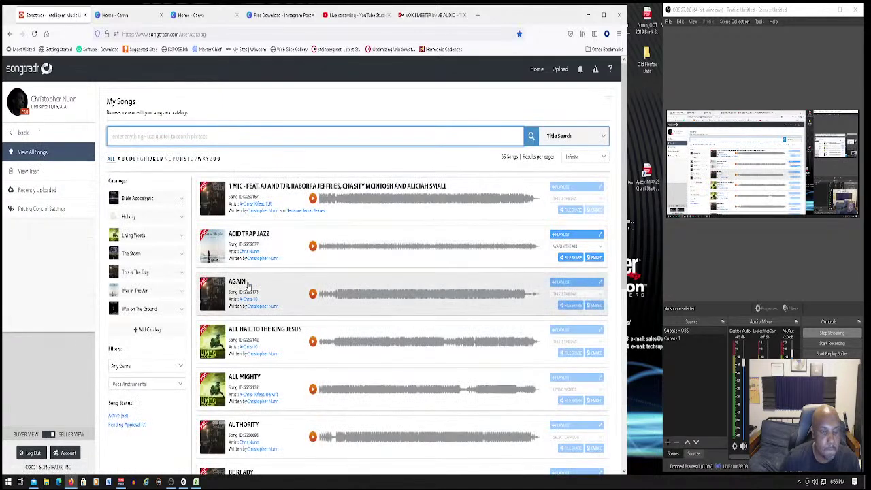
- Find I Will Search Remix in the song list and open its summary page
{"action": "scroll", "coordinate": [250, 288], "scroll_direction": "down", "scroll_amount": 8}
{"action": "scroll", "coordinate": [250, 286], "scroll_direction": "down", "scroll_amount": 8}
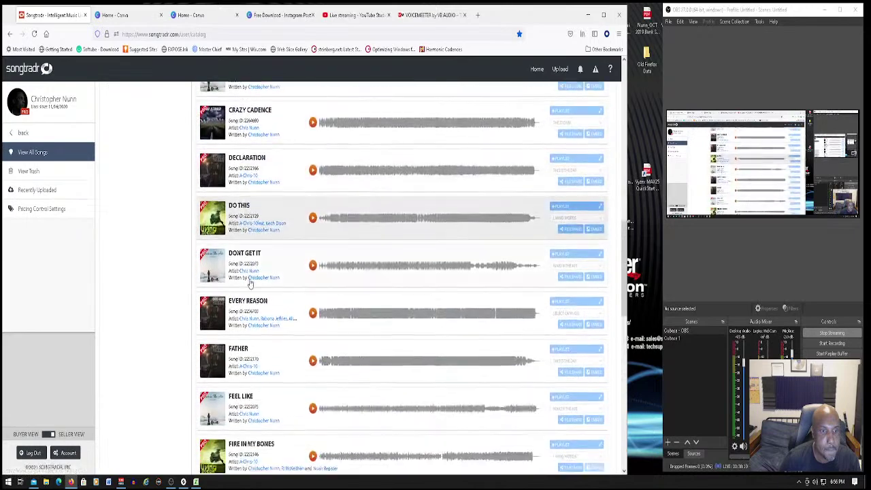
{"action": "scroll", "coordinate": [250, 282], "scroll_direction": "down", "scroll_amount": 14}
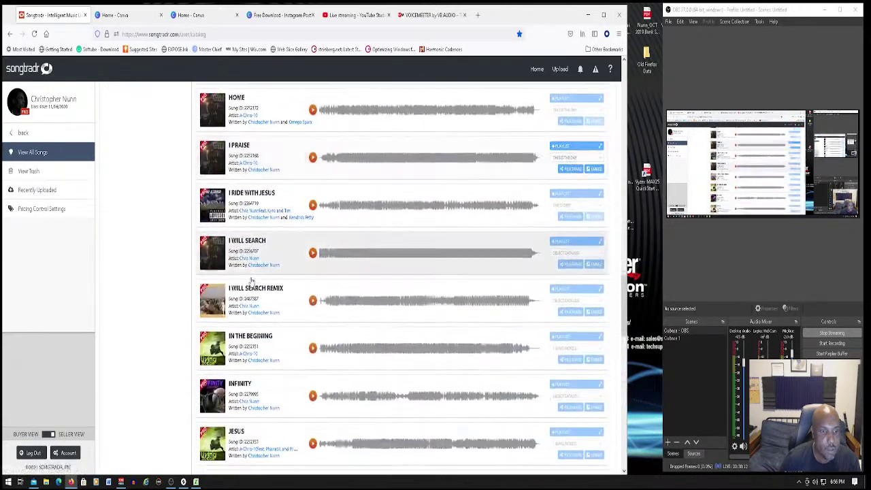
{"action": "scroll", "coordinate": [249, 277], "scroll_direction": "down", "scroll_amount": 3}
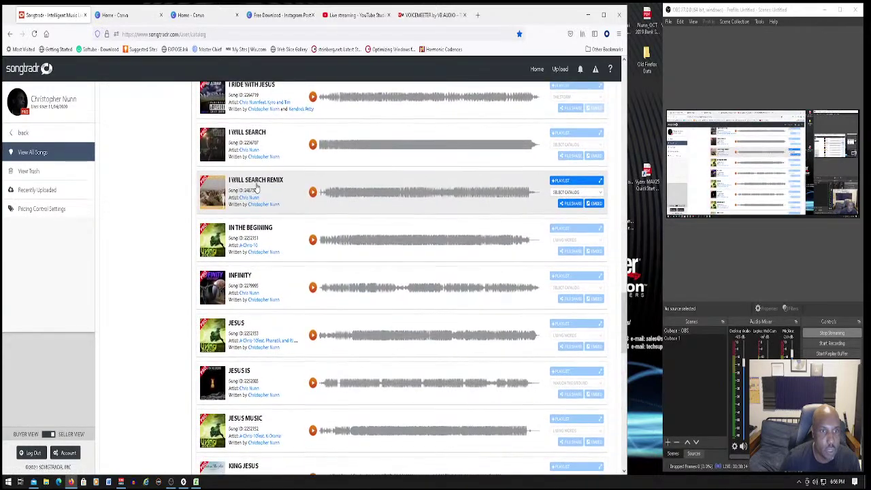
{"action": "left_click", "coordinate": [257, 186]}
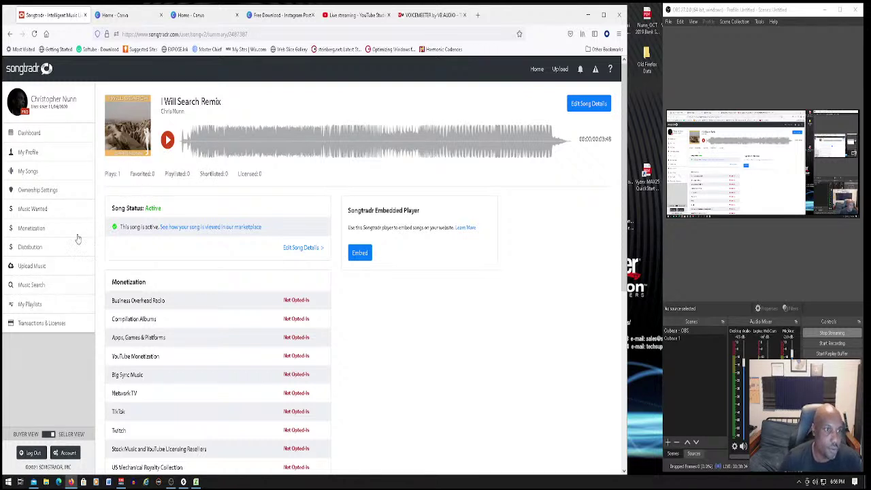
- Open the I Will Search Remix release under review in Distribution and enlarge its cover art
{"action": "left_click", "coordinate": [34, 249]}
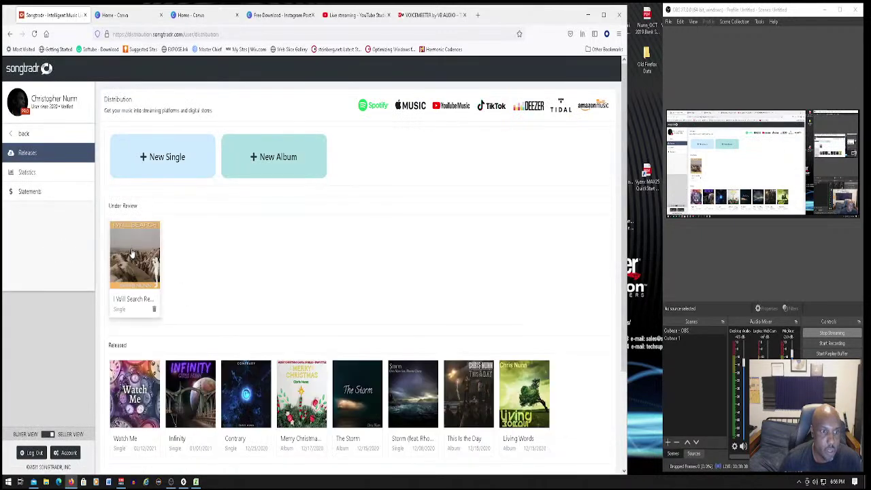
{"action": "left_click", "coordinate": [132, 272]}
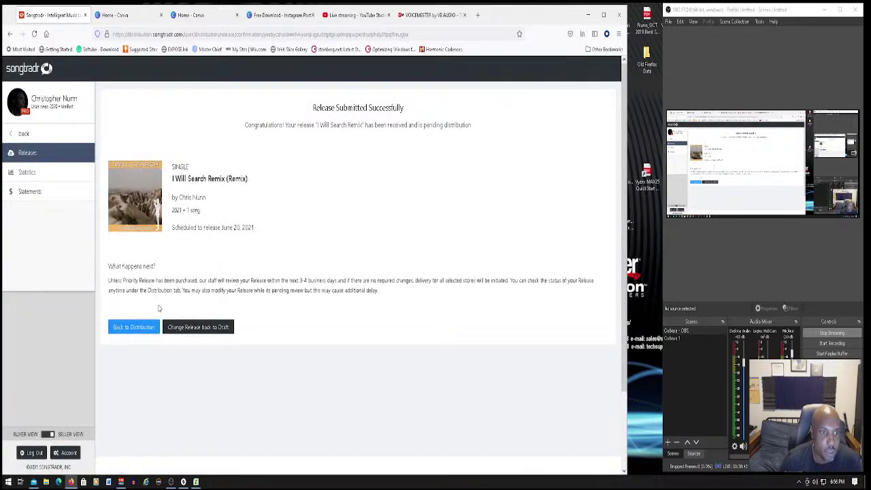
{"action": "left_click", "coordinate": [145, 195]}
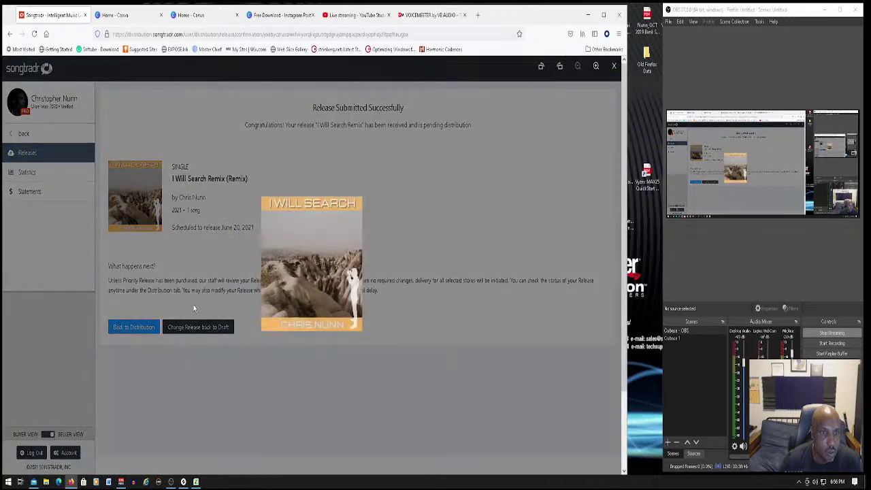
- Close the enlarged cover, move the I Will Search Remix release back to draft for changes, and open the draft
{"action": "left_click", "coordinate": [195, 305]}
{"action": "left_click", "coordinate": [196, 328]}
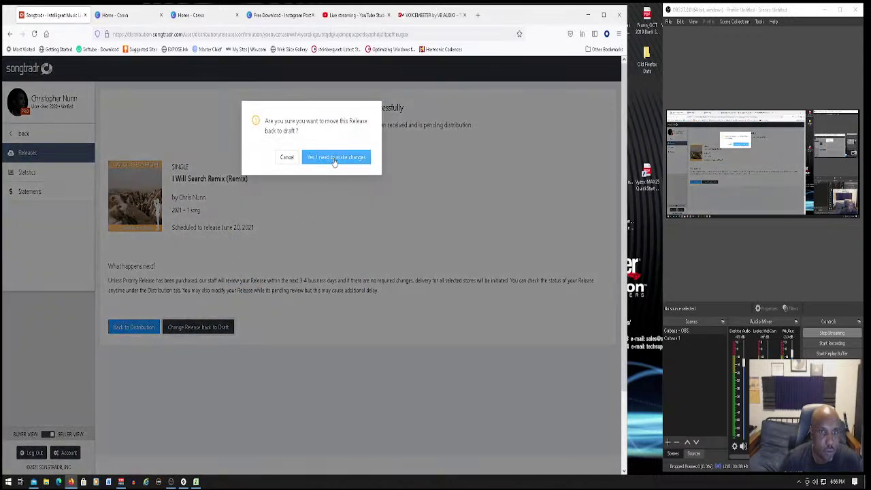
{"action": "left_click", "coordinate": [334, 158]}
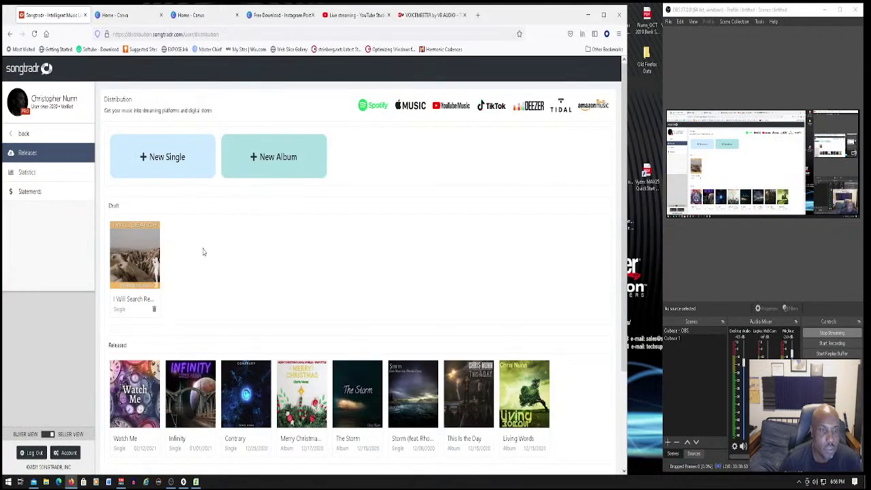
{"action": "left_click", "coordinate": [139, 281]}
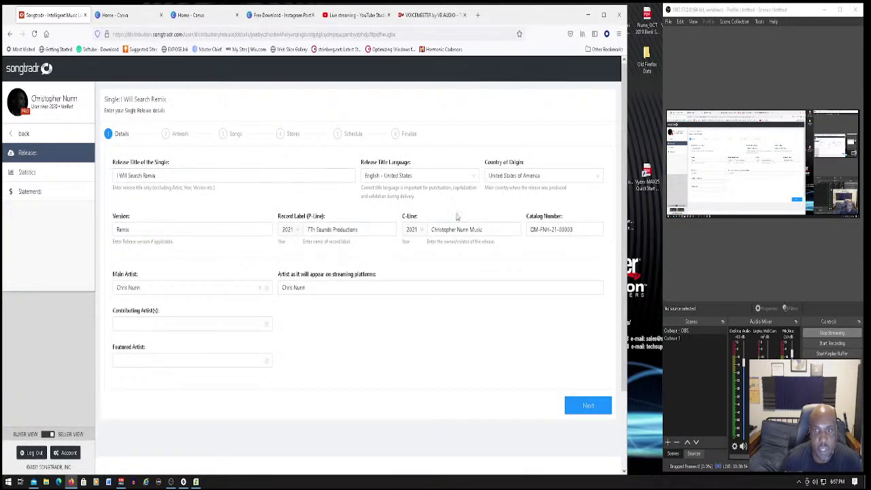
- Examine the C-Line owner and Catalog Number fields in the single's release details
{"action": "left_click", "coordinate": [531, 229]}
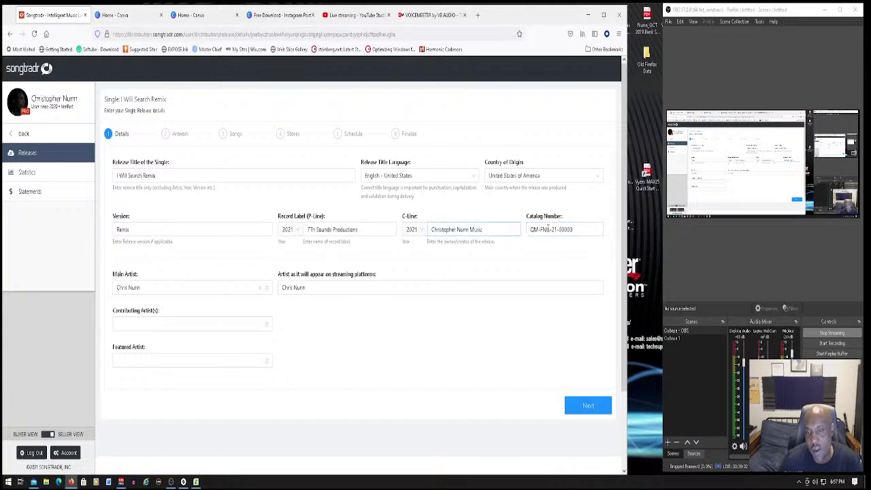
{"action": "left_click", "coordinate": [512, 225]}
{"action": "left_click", "coordinate": [531, 225]}
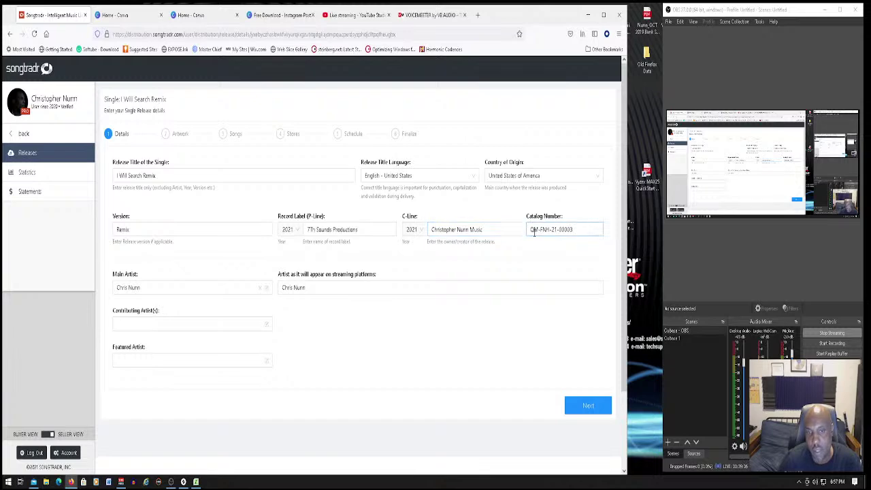
- Switch to Excel to look through the recent workbooks, and return to the release's Catalog Number field in the browser
{"action": "left_click", "coordinate": [196, 482]}
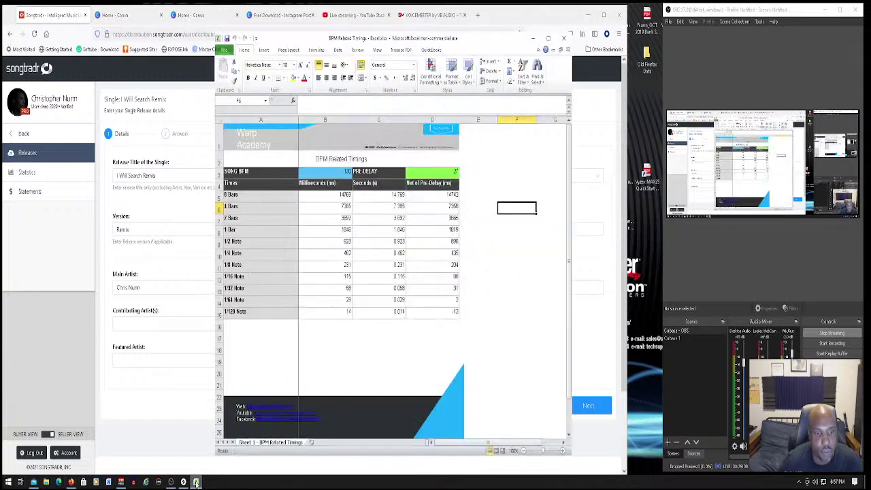
{"action": "left_click", "coordinate": [226, 50]}
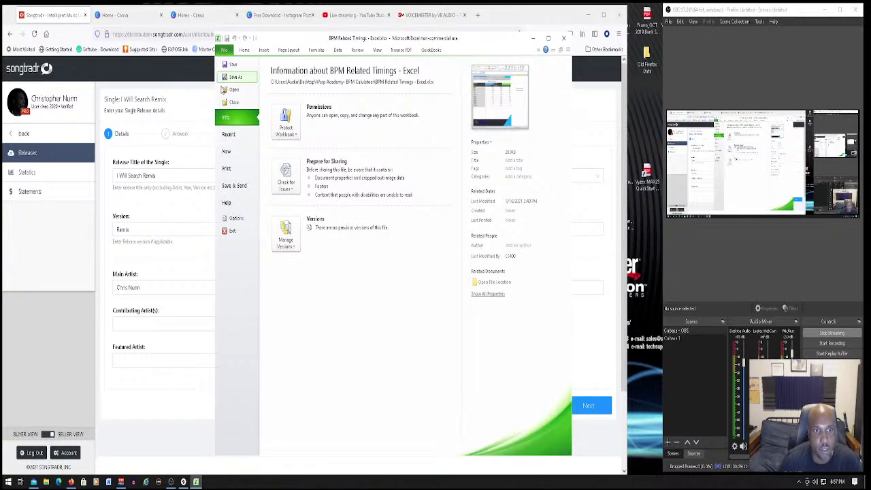
{"action": "left_click", "coordinate": [240, 137]}
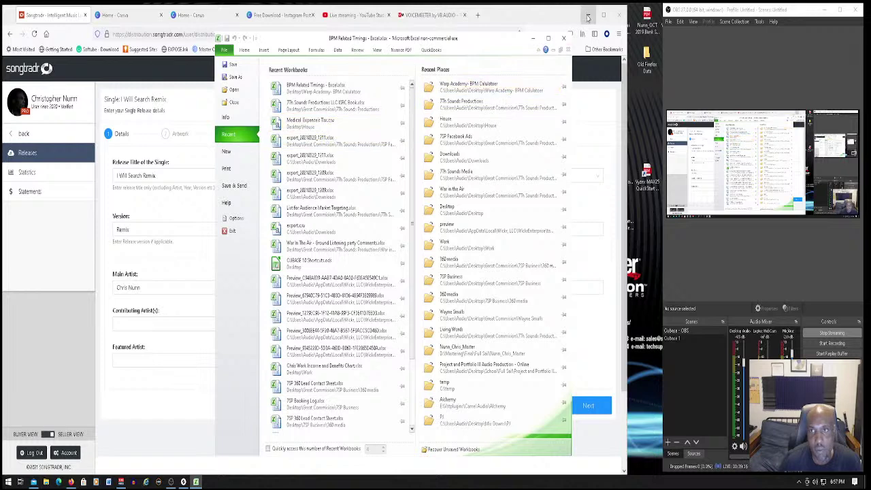
{"action": "left_click", "coordinate": [533, 39]}
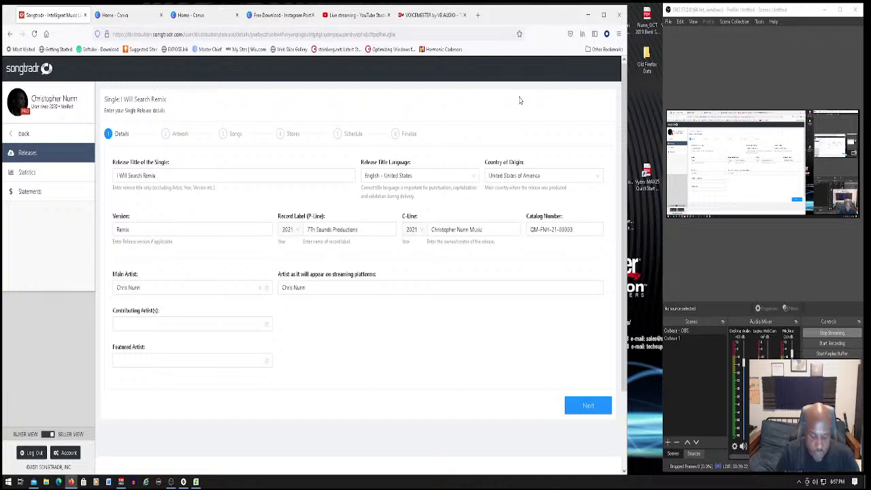
{"action": "left_click", "coordinate": [537, 225]}
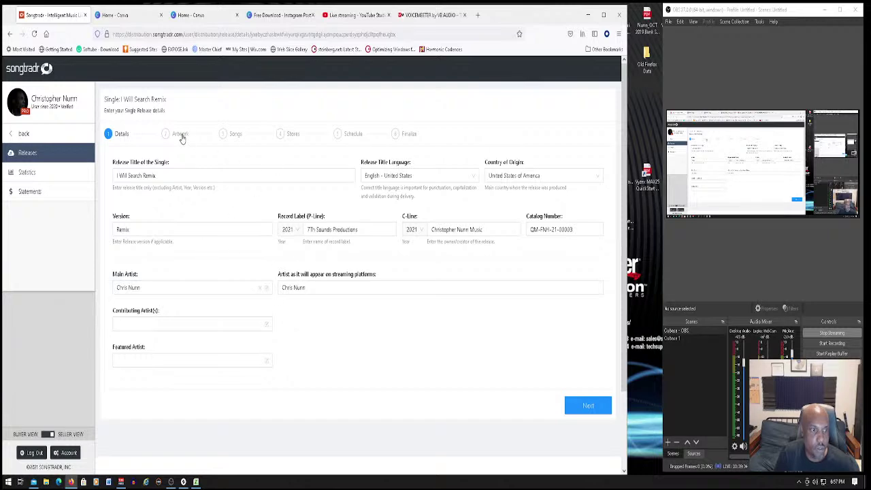
- Go through the release's Artwork, Songs, Stores and Schedule stages and review the Finalize page
{"action": "left_click", "coordinate": [180, 135]}
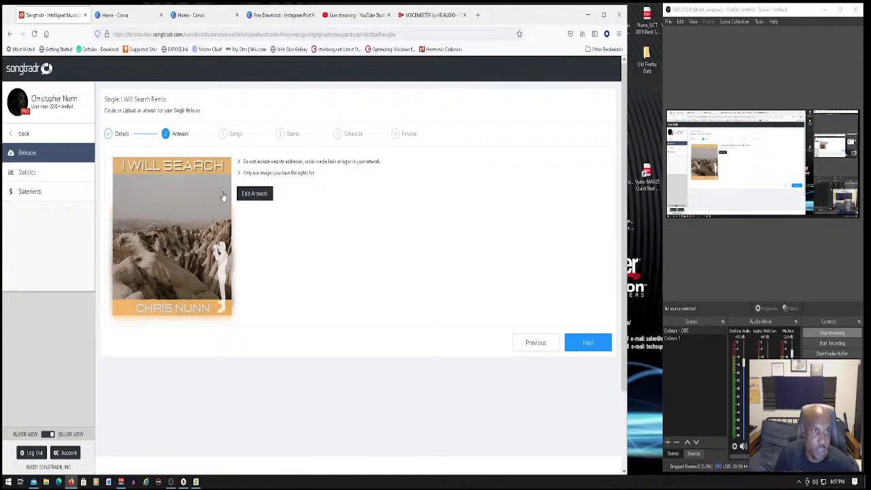
{"action": "left_click", "coordinate": [236, 139]}
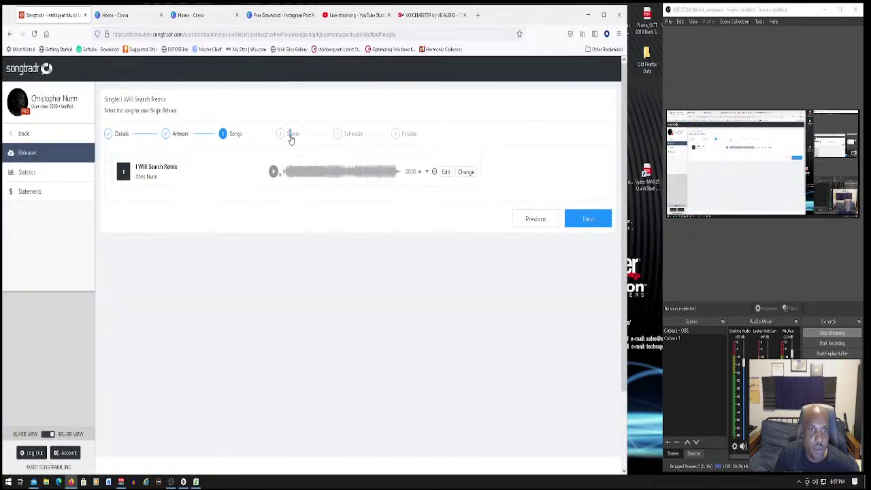
{"action": "left_click", "coordinate": [291, 136]}
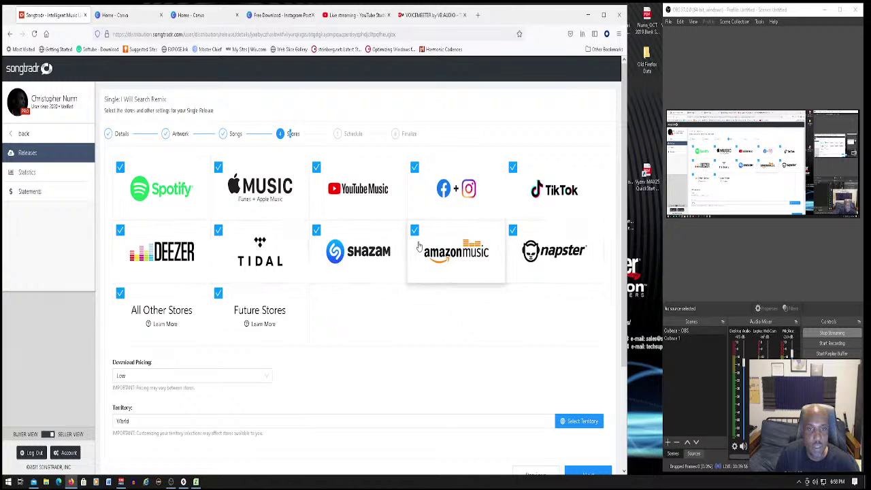
{"action": "left_click", "coordinate": [348, 135]}
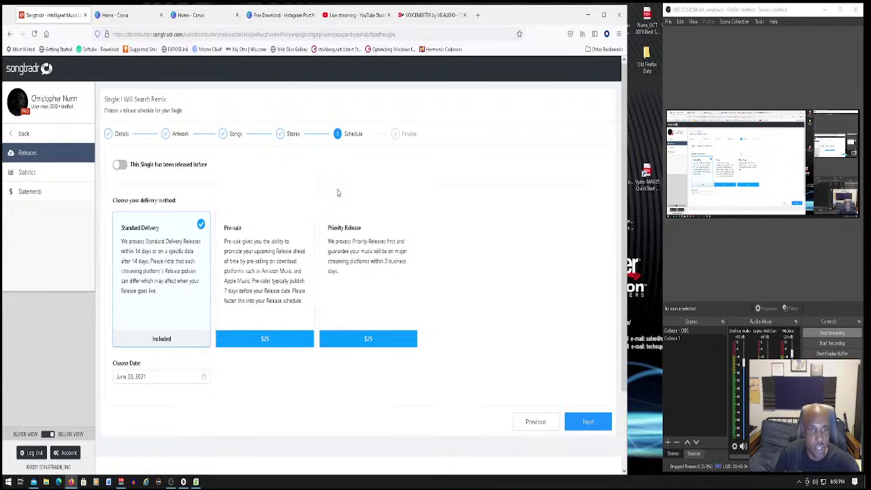
{"action": "left_click", "coordinate": [413, 140]}
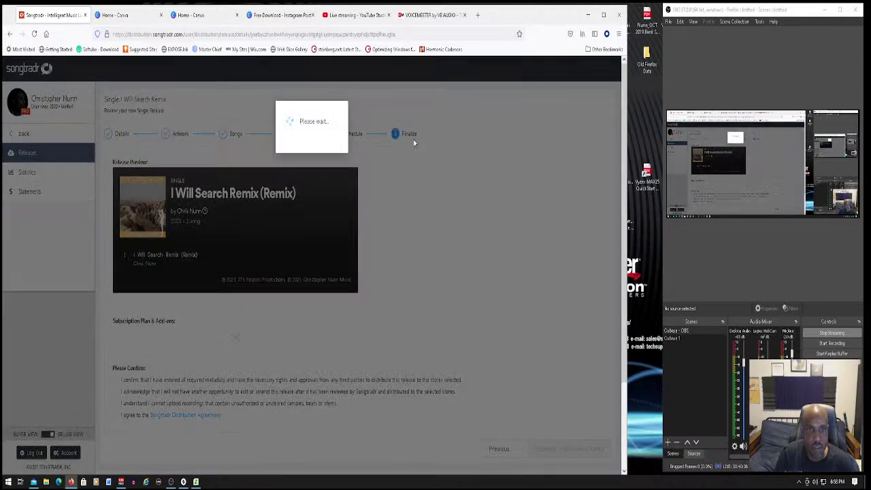
{"action": "scroll", "coordinate": [397, 268], "scroll_direction": "down", "scroll_amount": 1}
{"action": "scroll", "coordinate": [391, 273], "scroll_direction": "up", "scroll_amount": 1}
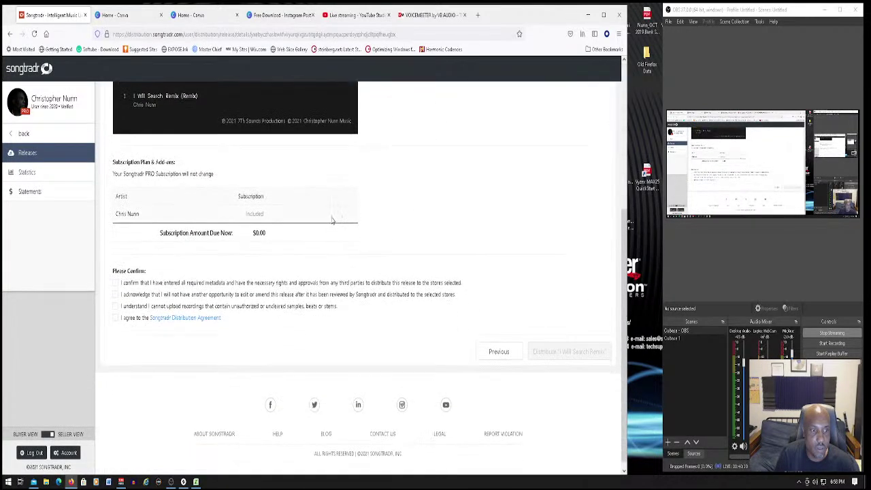
{"action": "scroll", "coordinate": [334, 217], "scroll_direction": "up", "scroll_amount": 5}
- Return to the release schedule and examine the delivery methods and the chosen release date
{"action": "left_click", "coordinate": [346, 135]}
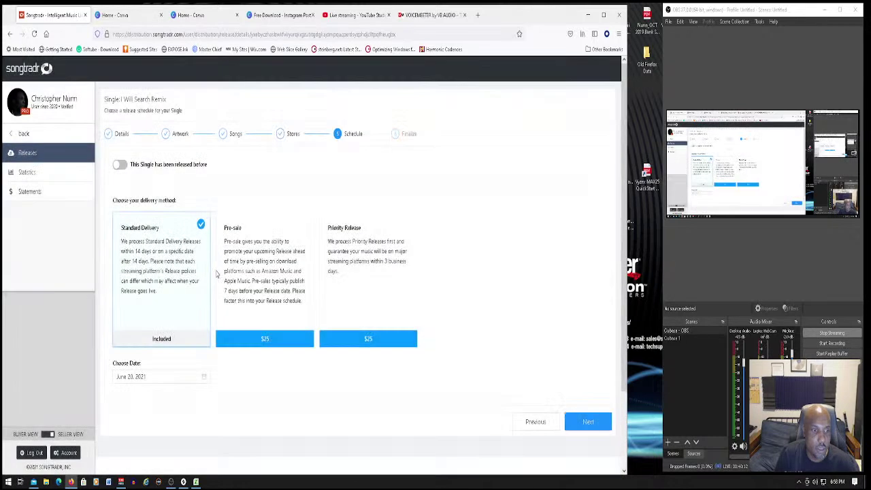
{"action": "scroll", "coordinate": [204, 273], "scroll_direction": "down", "scroll_amount": 3}
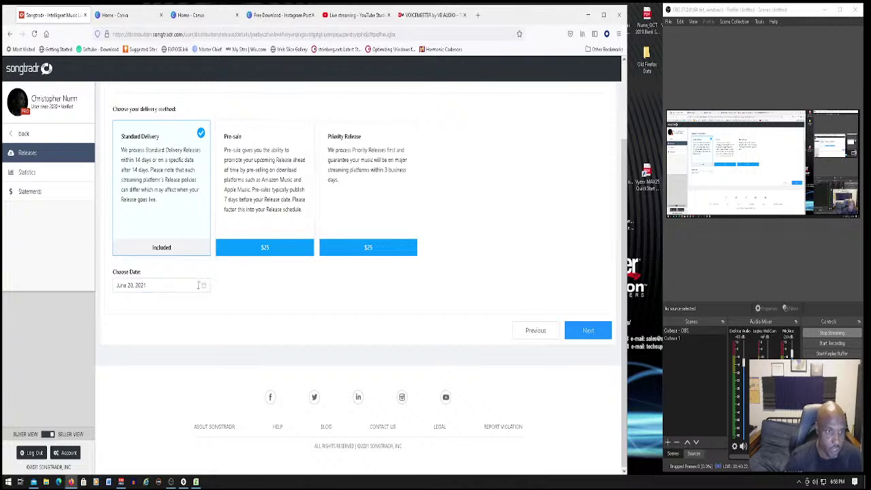
{"action": "scroll", "coordinate": [207, 266], "scroll_direction": "up", "scroll_amount": 1}
{"action": "scroll", "coordinate": [207, 267], "scroll_direction": "up", "scroll_amount": 2}
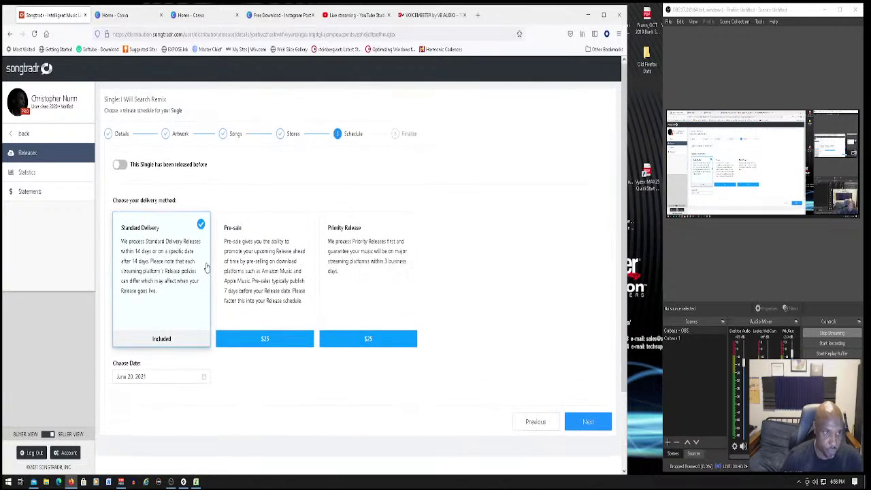
{"action": "scroll", "coordinate": [207, 266], "scroll_direction": "down", "scroll_amount": 3}
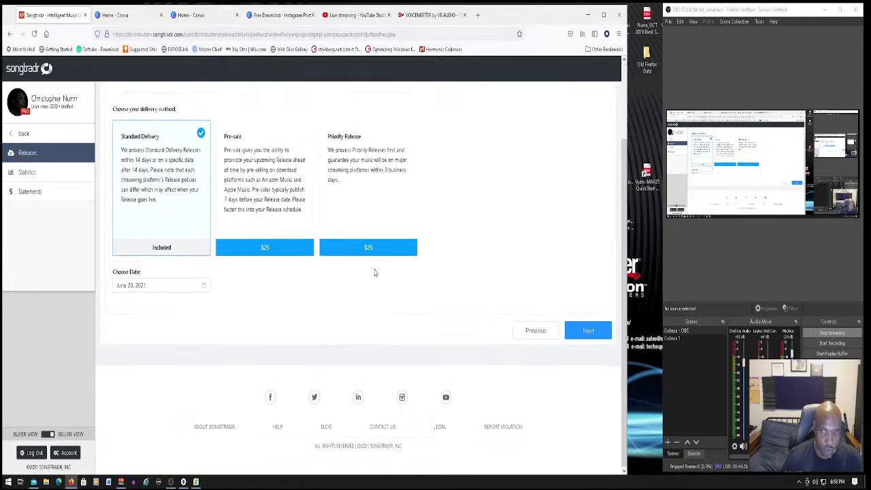
{"action": "scroll", "coordinate": [430, 184], "scroll_direction": "up", "scroll_amount": 3}
- Go to the Finalize stage and accept all four release confirmations and the catalog-wide takedown notice
{"action": "left_click", "coordinate": [409, 139]}
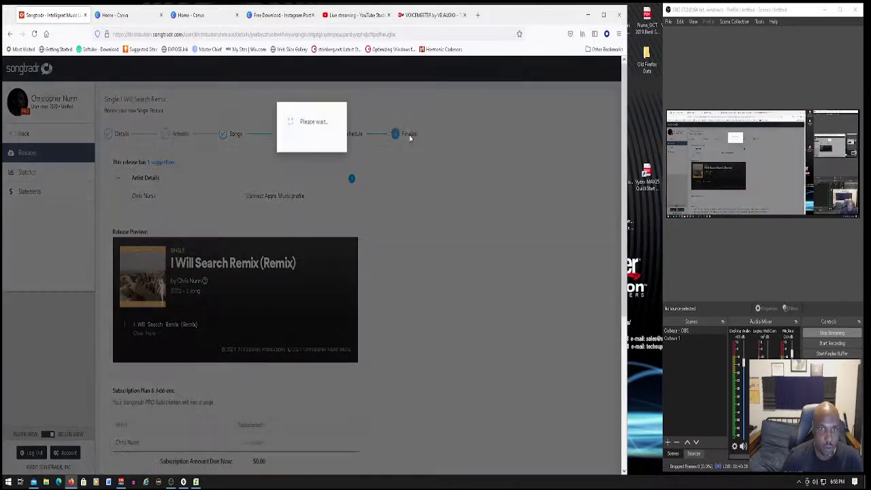
{"action": "scroll", "coordinate": [295, 263], "scroll_direction": "down", "scroll_amount": 3}
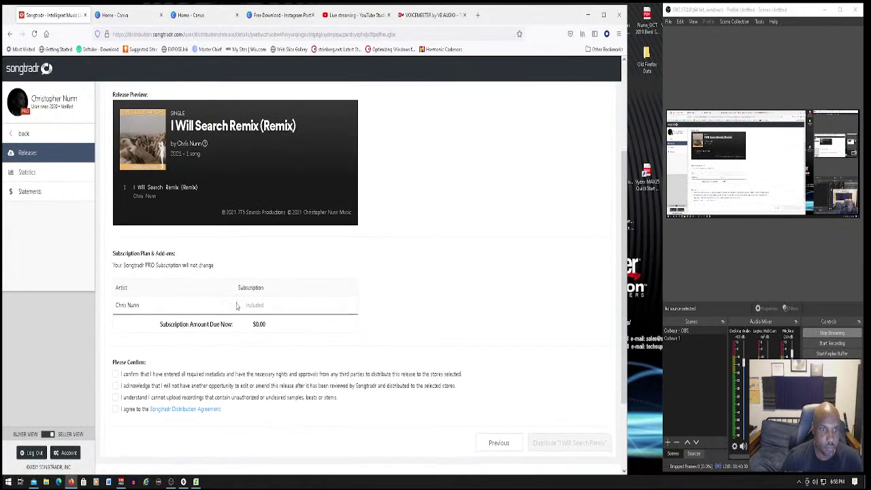
{"action": "scroll", "coordinate": [113, 342], "scroll_direction": "down", "scroll_amount": 1}
{"action": "left_click", "coordinate": [114, 340]}
{"action": "left_click", "coordinate": [115, 353]}
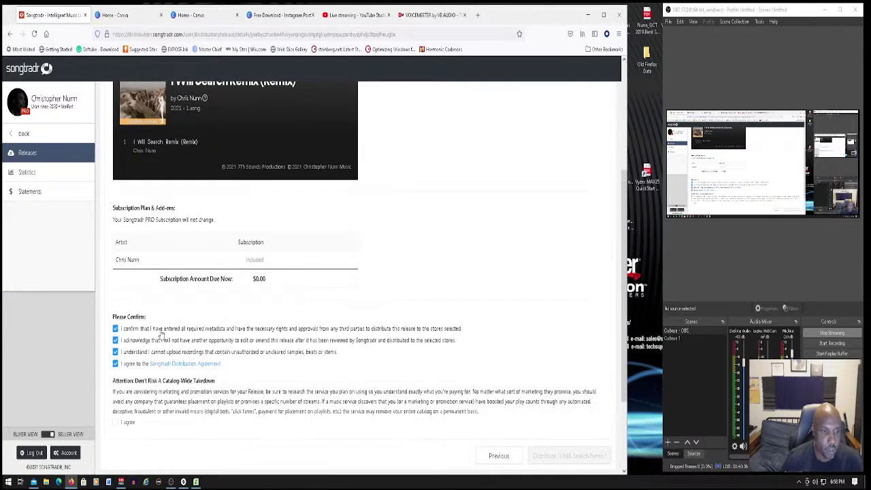
{"action": "left_click", "coordinate": [116, 422]}
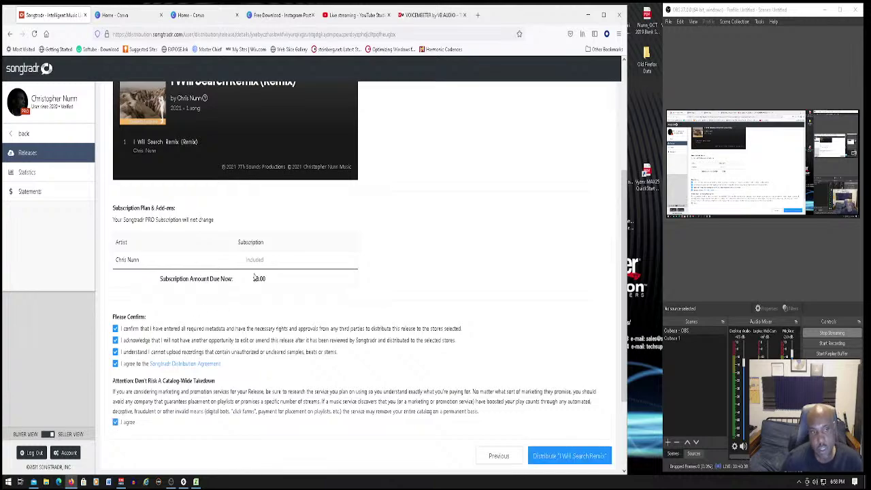
- Review the release preview, subscription amount and confirmations, and submit I Will Search Remix for distribution
{"action": "scroll", "coordinate": [254, 278], "scroll_direction": "up", "scroll_amount": 3}
{"action": "scroll", "coordinate": [322, 249], "scroll_direction": "down", "scroll_amount": 5}
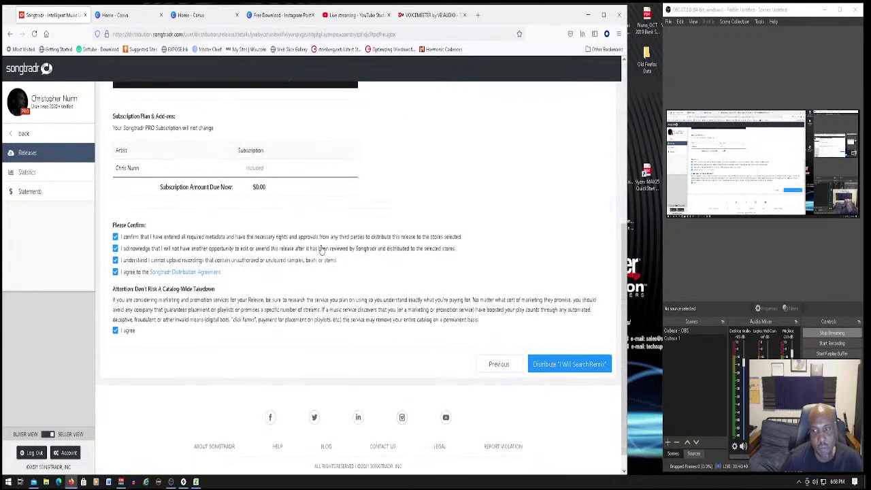
{"action": "scroll", "coordinate": [323, 249], "scroll_direction": "up", "scroll_amount": 2}
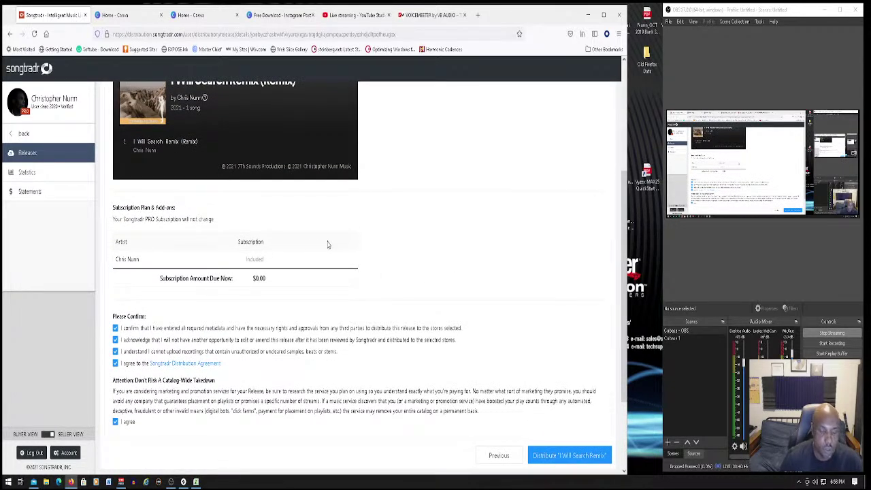
{"action": "scroll", "coordinate": [257, 317], "scroll_direction": "up", "scroll_amount": 4}
{"action": "scroll", "coordinate": [265, 300], "scroll_direction": "down", "scroll_amount": 5}
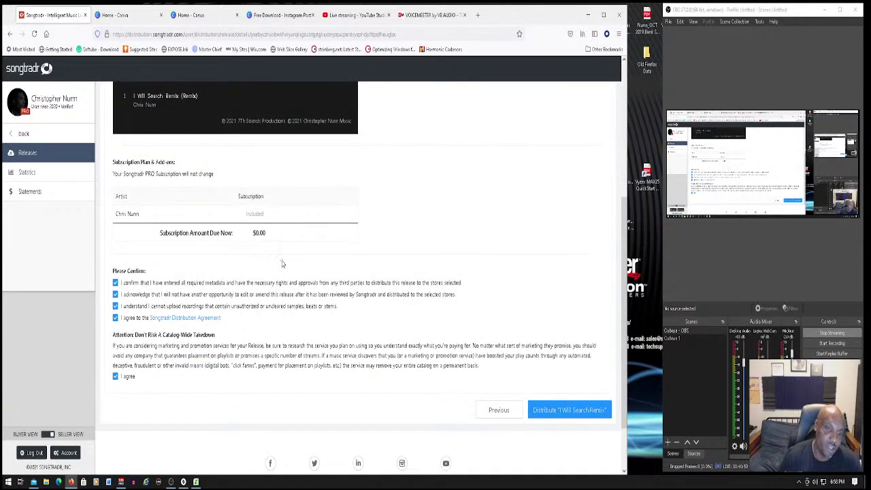
{"action": "scroll", "coordinate": [282, 263], "scroll_direction": "down", "scroll_amount": 1}
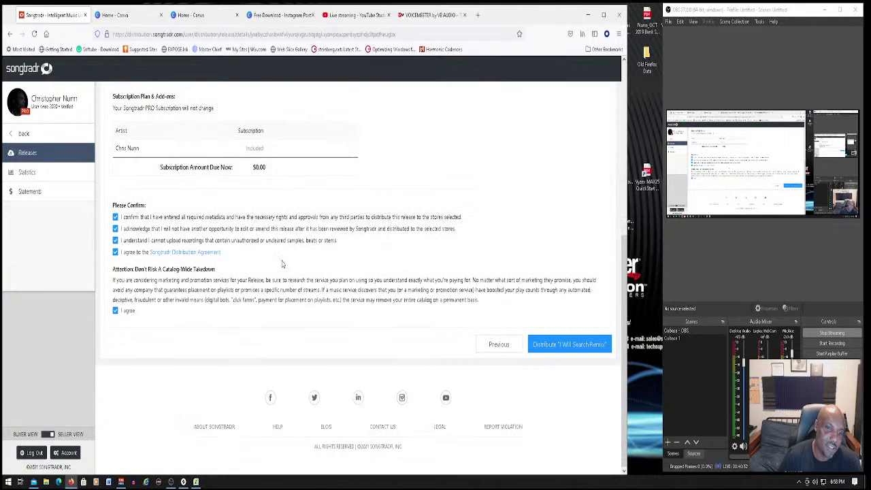
{"action": "scroll", "coordinate": [283, 263], "scroll_direction": "up", "scroll_amount": 1}
{"action": "scroll", "coordinate": [283, 264], "scroll_direction": "down", "scroll_amount": 1}
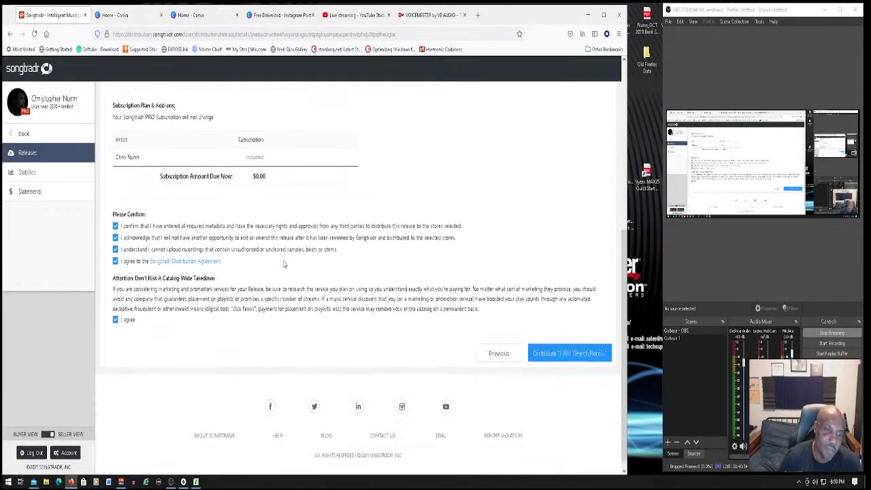
{"action": "scroll", "coordinate": [285, 264], "scroll_direction": "up", "scroll_amount": 4}
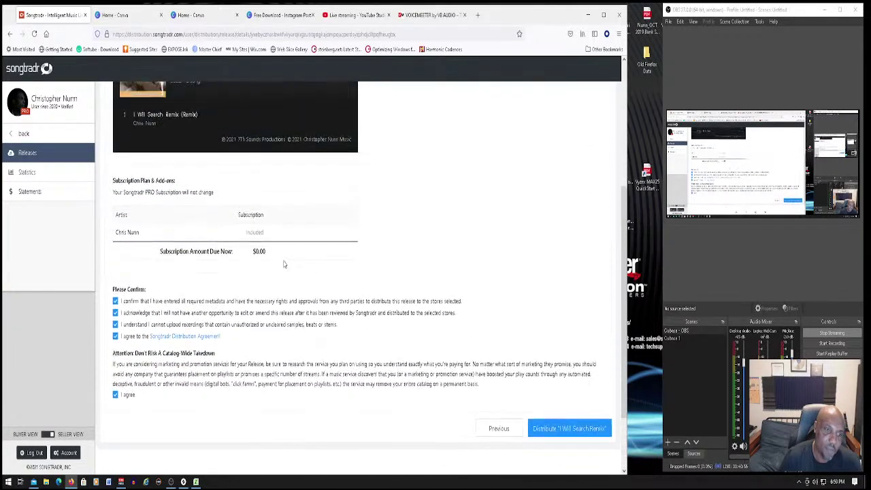
{"action": "scroll", "coordinate": [322, 307], "scroll_direction": "down", "scroll_amount": 4}
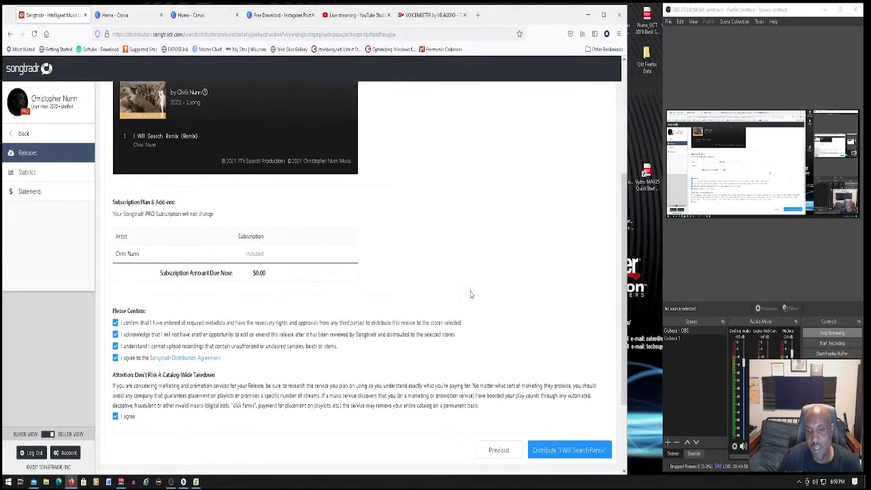
{"action": "left_click", "coordinate": [579, 346]}
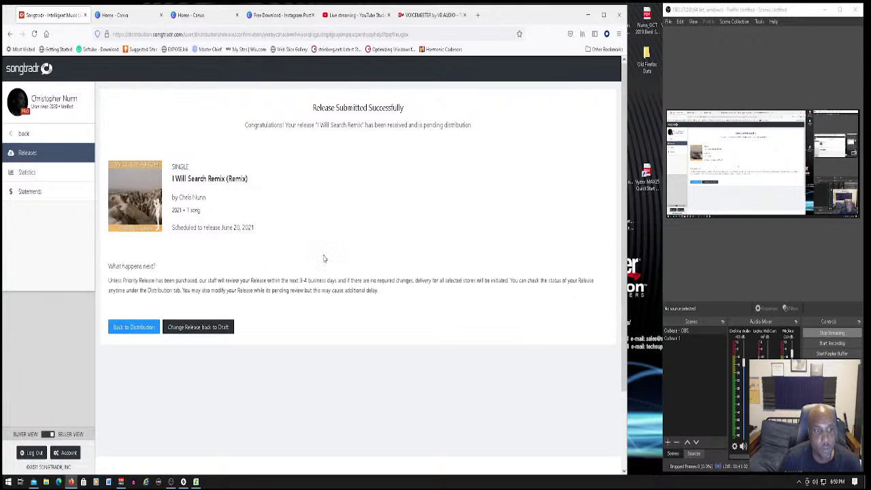
- Return to the Songtradr dashboard and look over the activity, distribution chart, recent releases and music wanted listings
{"action": "left_click", "coordinate": [26, 141]}
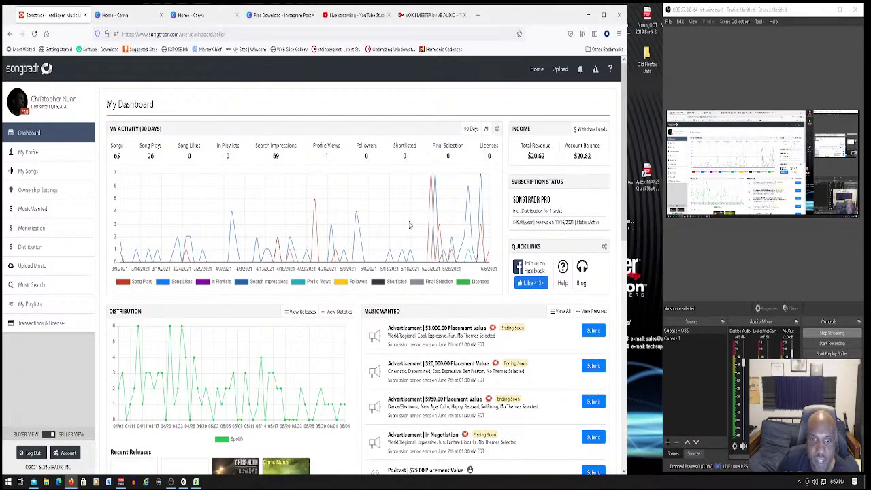
{"action": "scroll", "coordinate": [408, 247], "scroll_direction": "down", "scroll_amount": 5}
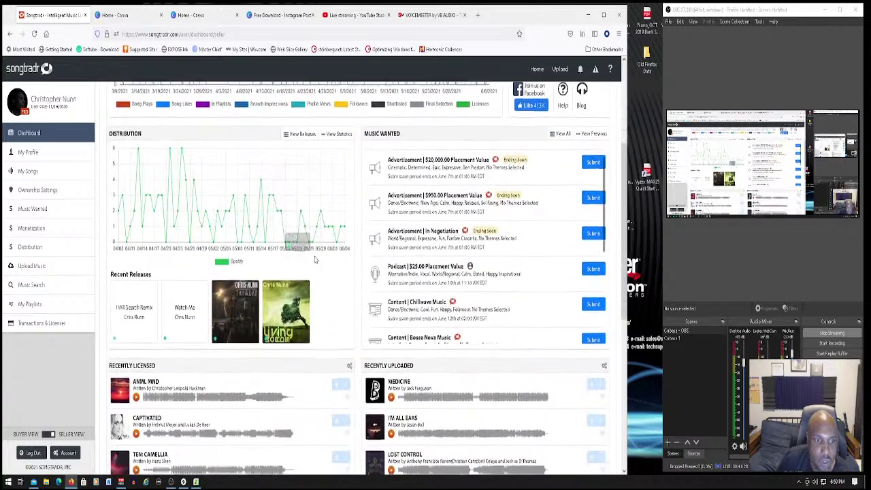
{"action": "scroll", "coordinate": [315, 259], "scroll_direction": "up", "scroll_amount": 5}
{"action": "scroll", "coordinate": [315, 260], "scroll_direction": "down", "scroll_amount": 4}
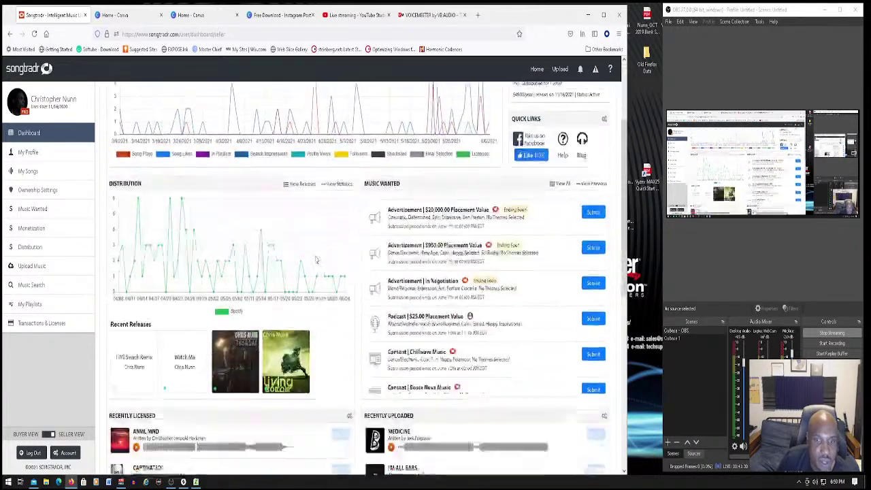
- Compare the dashboard's distribution chart with the Music Wanted, recently licensed and recently uploaded sections
{"action": "scroll", "coordinate": [433, 298], "scroll_direction": "up", "scroll_amount": 2}
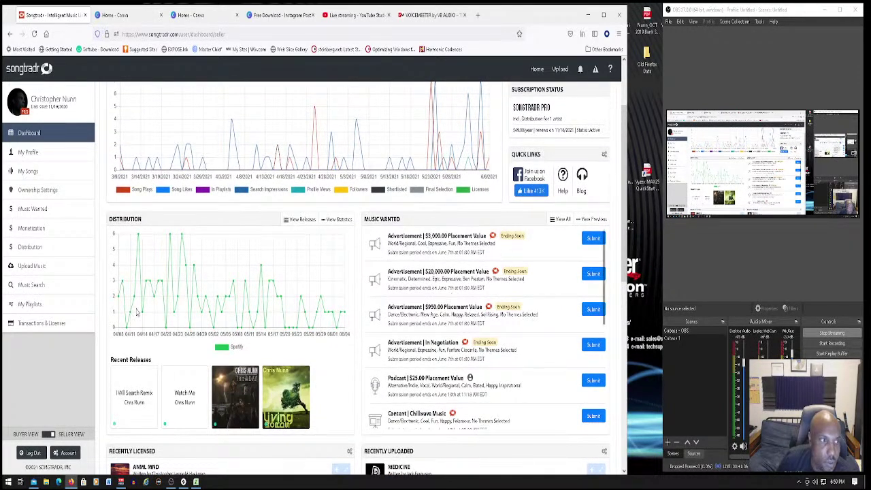
{"action": "scroll", "coordinate": [420, 332], "scroll_direction": "down", "scroll_amount": 4}
{"action": "scroll", "coordinate": [425, 335], "scroll_direction": "down", "scroll_amount": 6}
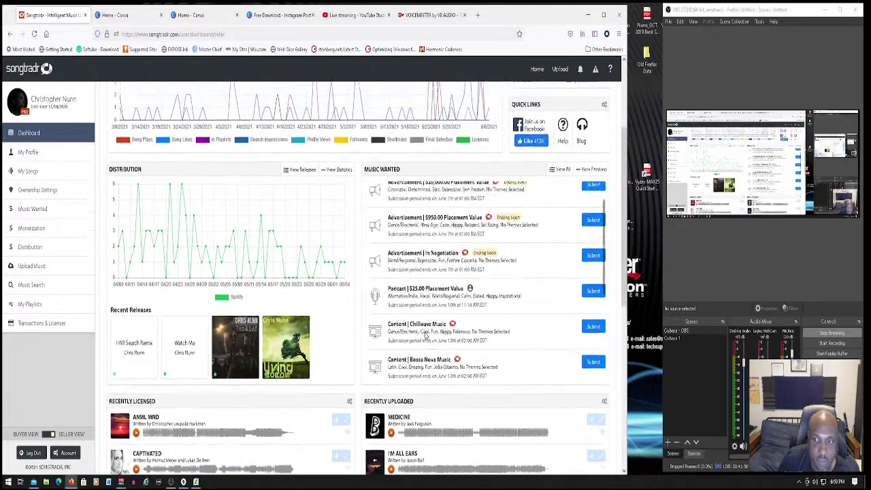
{"action": "scroll", "coordinate": [408, 290], "scroll_direction": "up", "scroll_amount": 5}
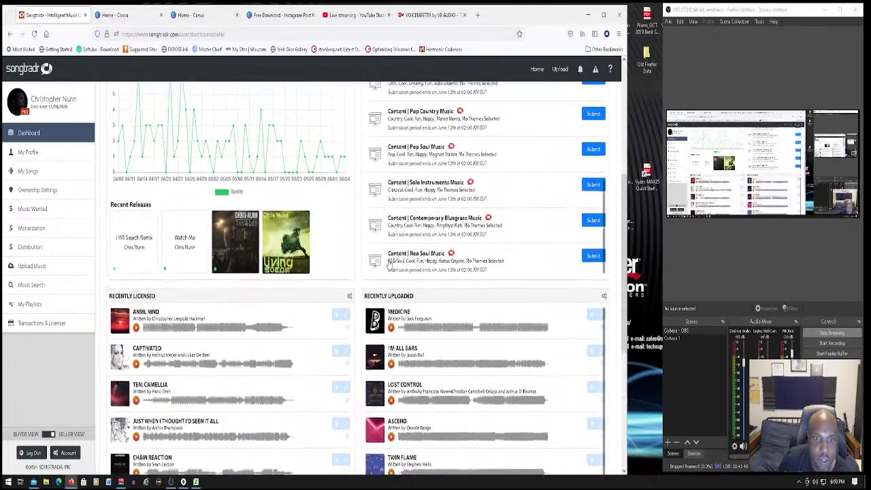
- Open the full Music Wanted page and reload it to load the open opportunities
{"action": "left_click", "coordinate": [30, 209]}
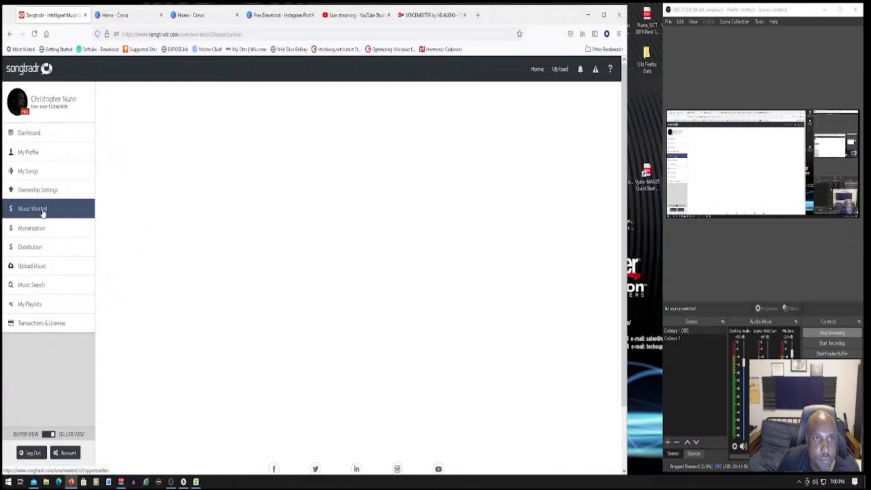
{"action": "left_click", "coordinate": [34, 172]}
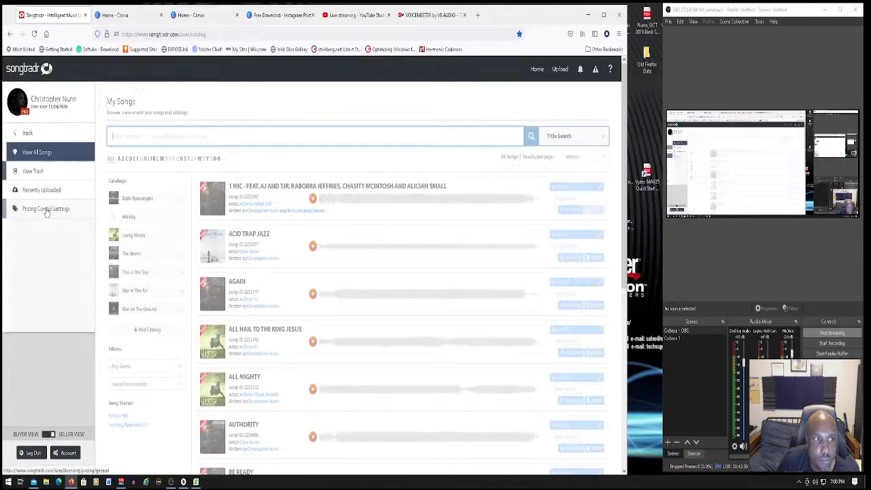
{"action": "left_click", "coordinate": [22, 133]}
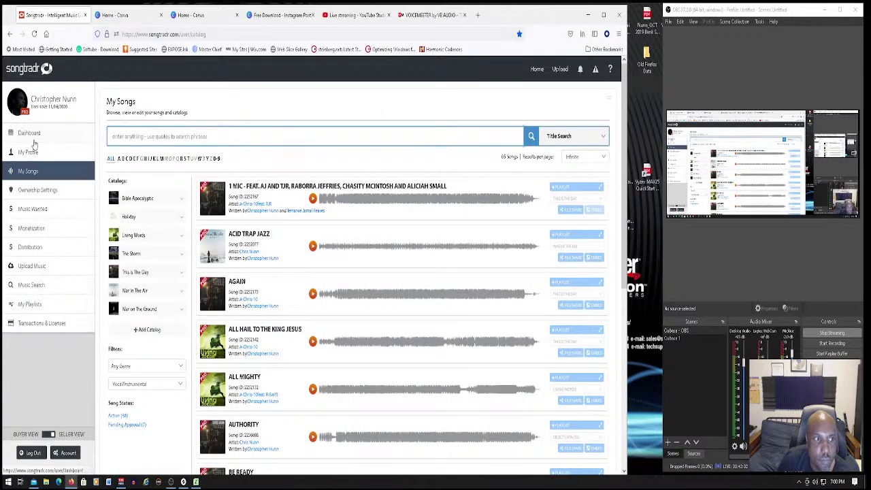
{"action": "left_click", "coordinate": [43, 212]}
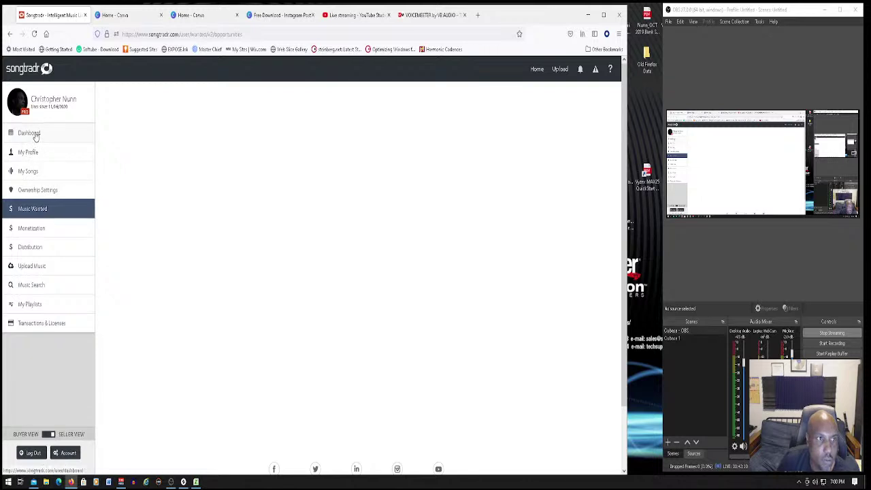
{"action": "left_click", "coordinate": [34, 37]}
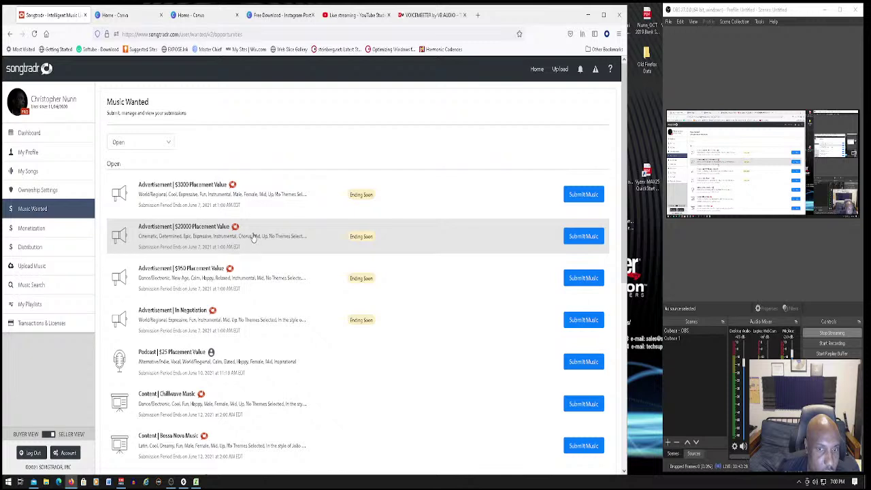
- Open the $20,000 advertisement brief and sample its reference track at about 0:20, 0:39 and 1:02, ending with playback paused
{"action": "left_click", "coordinate": [583, 236]}
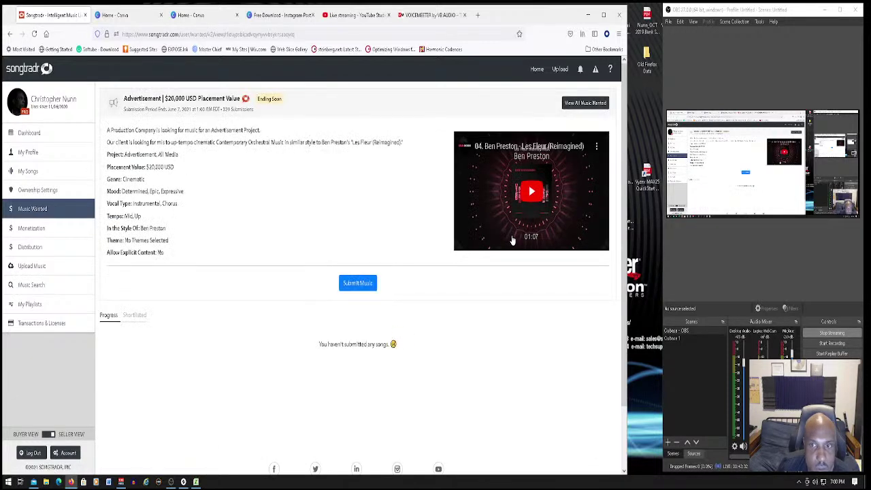
{"action": "left_click", "coordinate": [530, 196]}
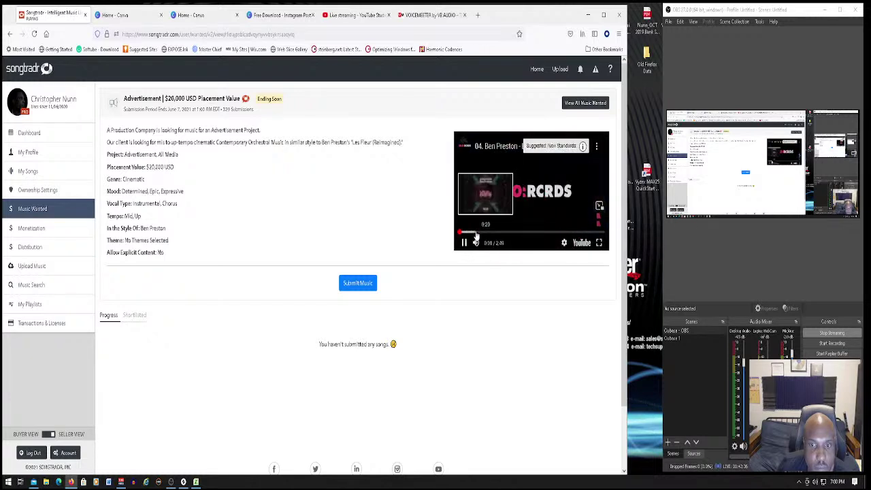
{"action": "left_click", "coordinate": [476, 233]}
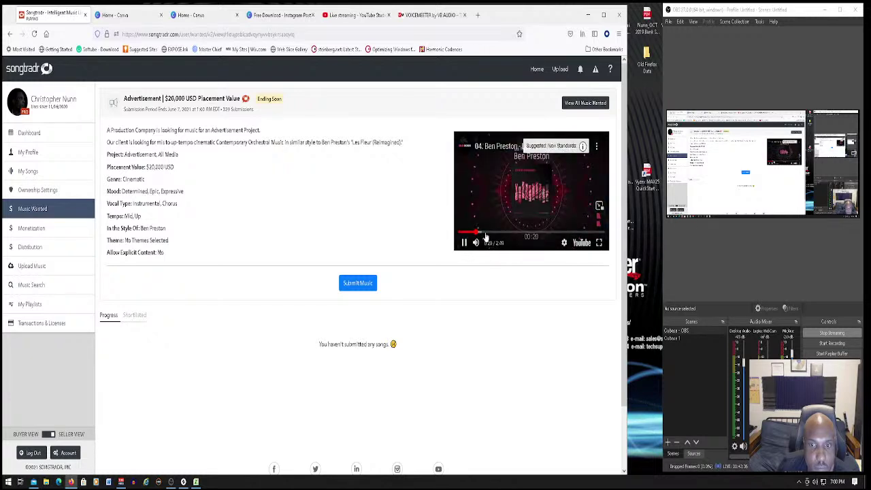
{"action": "left_click", "coordinate": [490, 234]}
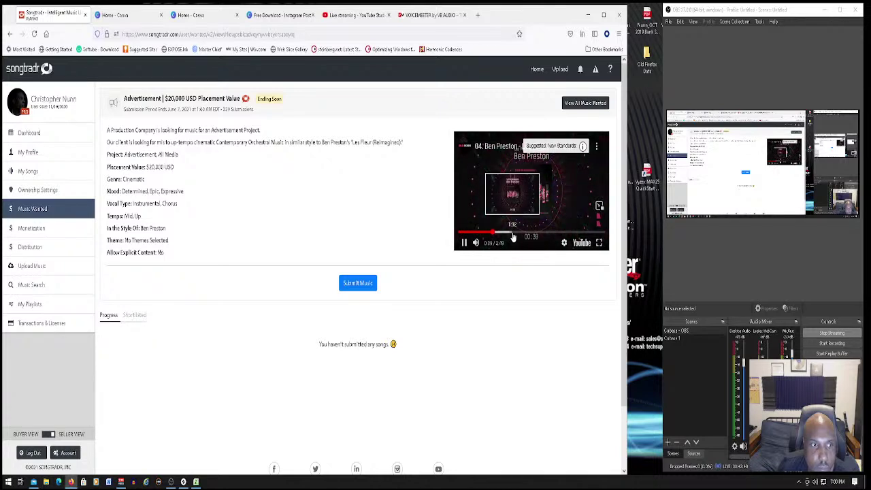
{"action": "left_click", "coordinate": [513, 234]}
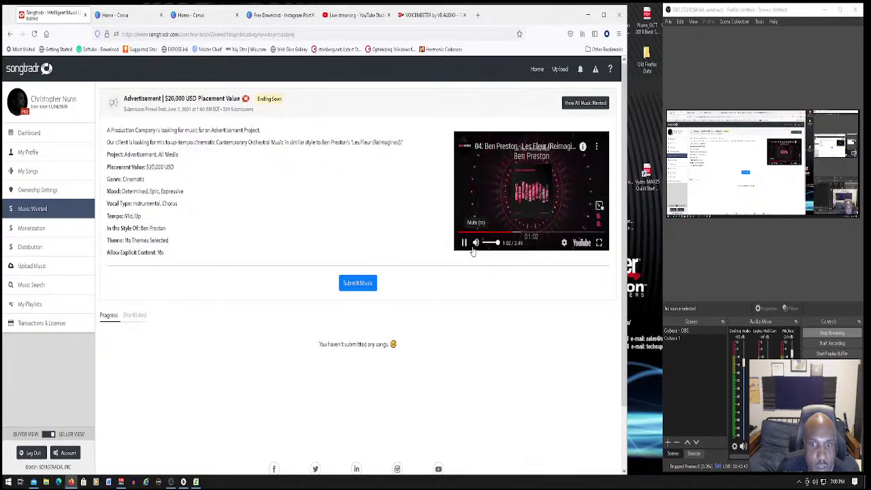
{"action": "left_click", "coordinate": [465, 243]}
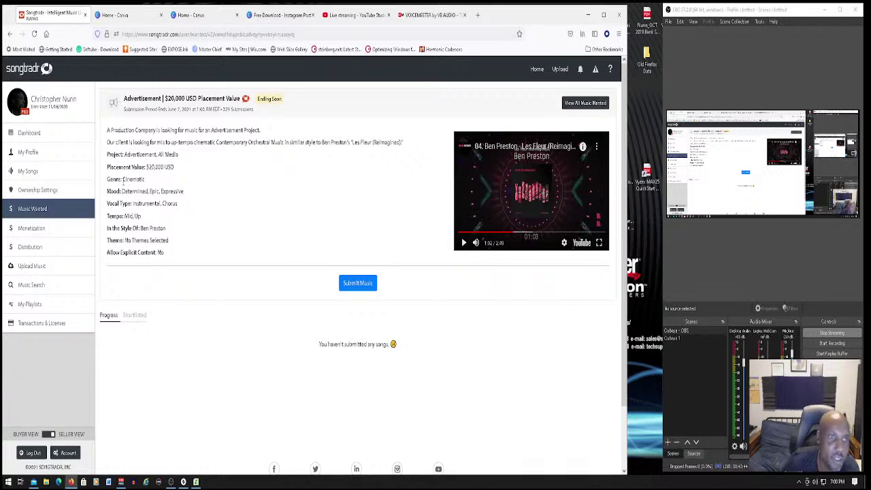
- Return to the Music Wanted list and examine the open advertisement, podcast and content opportunities
{"action": "left_click", "coordinate": [60, 209]}
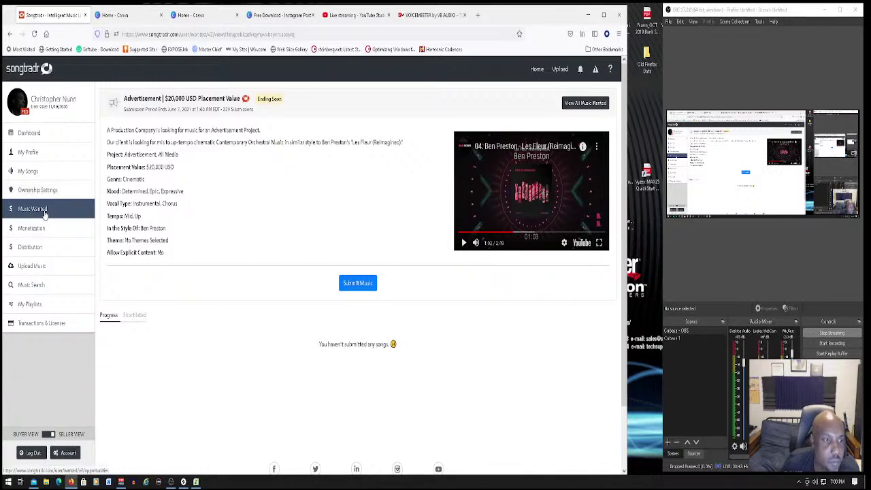
{"action": "scroll", "coordinate": [344, 265], "scroll_direction": "down", "scroll_amount": 3}
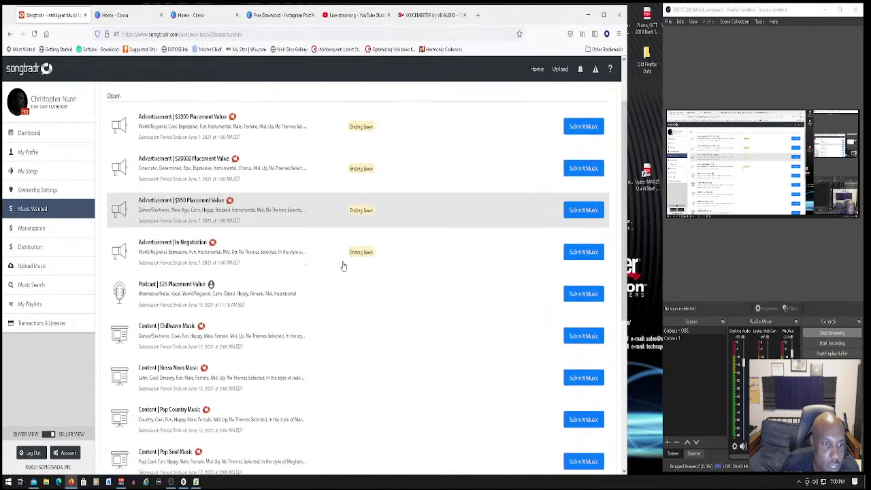
{"action": "scroll", "coordinate": [344, 265], "scroll_direction": "down", "scroll_amount": 3}
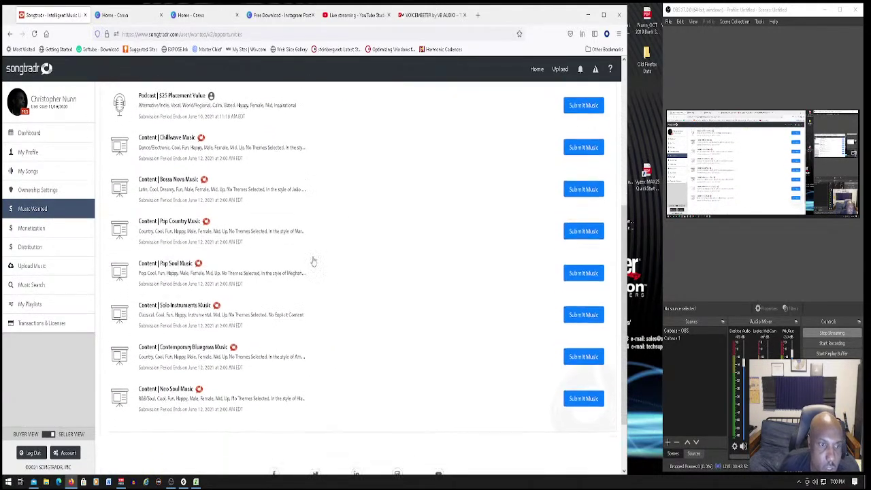
{"action": "scroll", "coordinate": [273, 252], "scroll_direction": "up", "scroll_amount": 3}
{"action": "scroll", "coordinate": [184, 198], "scroll_direction": "up", "scroll_amount": 2}
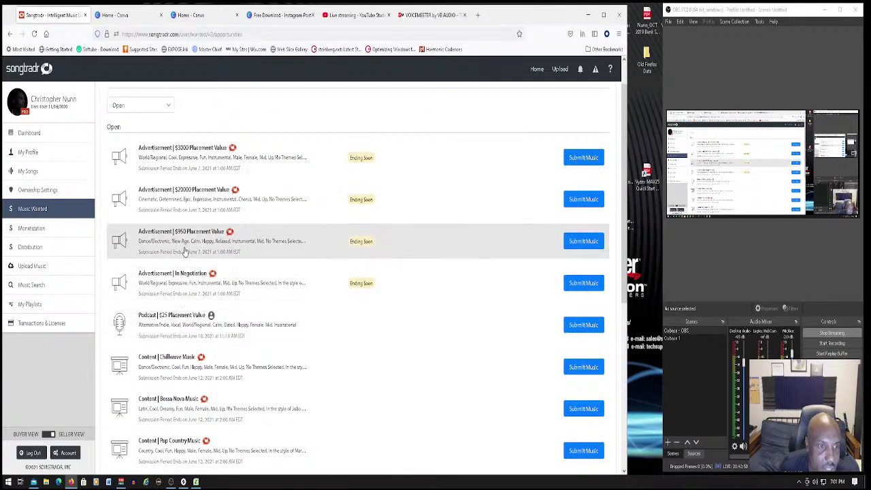
{"action": "scroll", "coordinate": [194, 251], "scroll_direction": "up", "scroll_amount": 1}
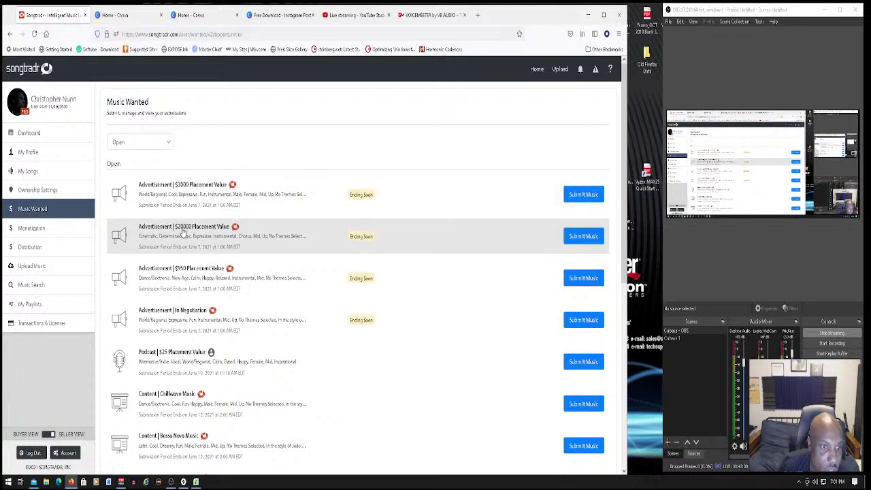
{"action": "scroll", "coordinate": [187, 239], "scroll_direction": "down", "scroll_amount": 9}
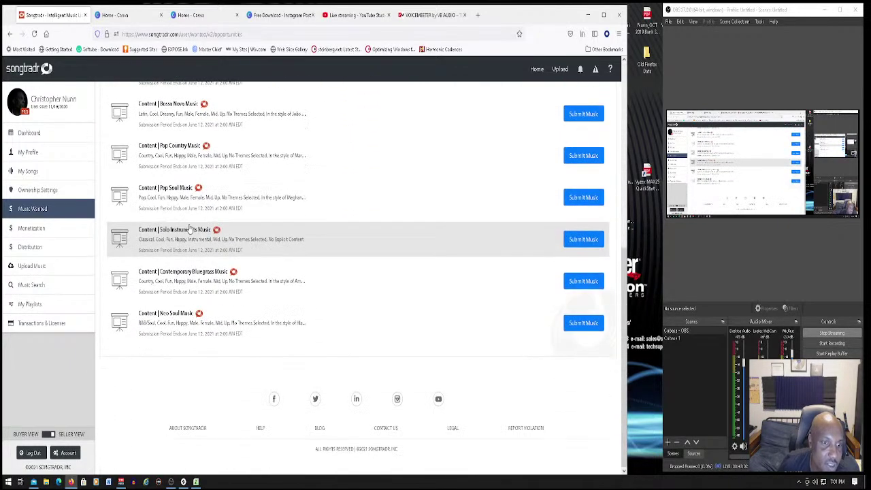
{"action": "scroll", "coordinate": [191, 225], "scroll_direction": "up", "scroll_amount": 10}
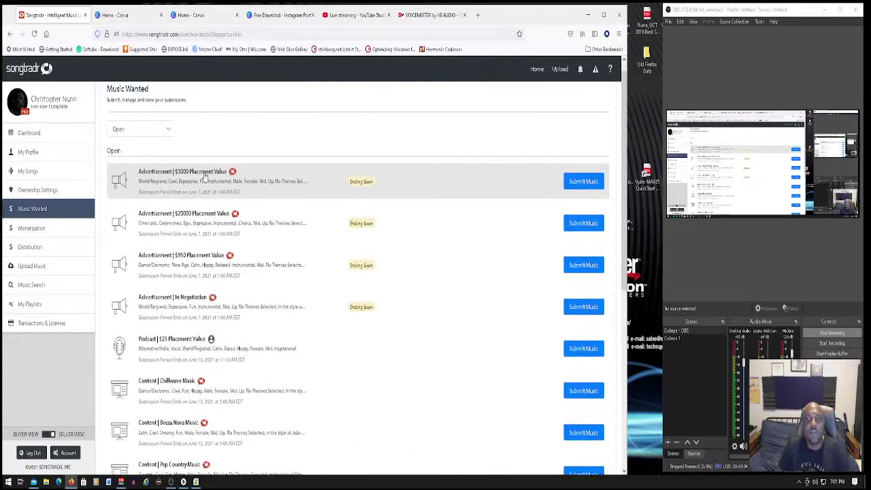
{"action": "scroll", "coordinate": [260, 167], "scroll_direction": "down", "scroll_amount": 8}
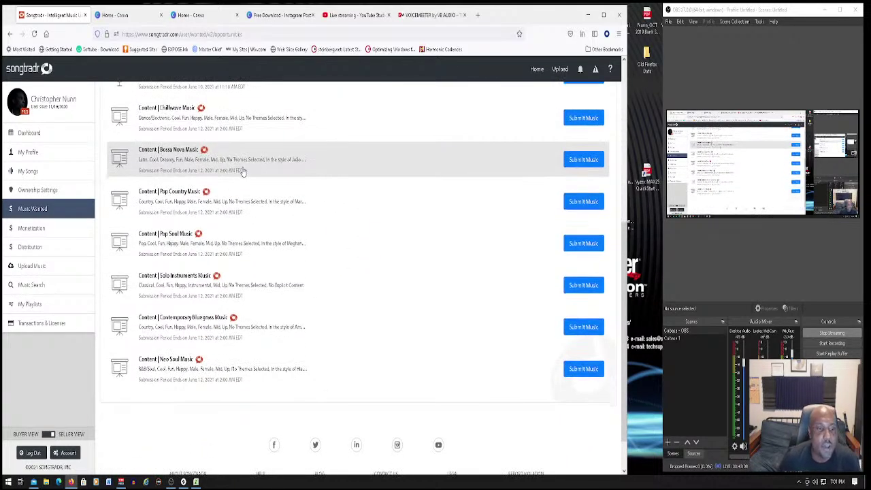
{"action": "scroll", "coordinate": [238, 177], "scroll_direction": "up", "scroll_amount": 8}
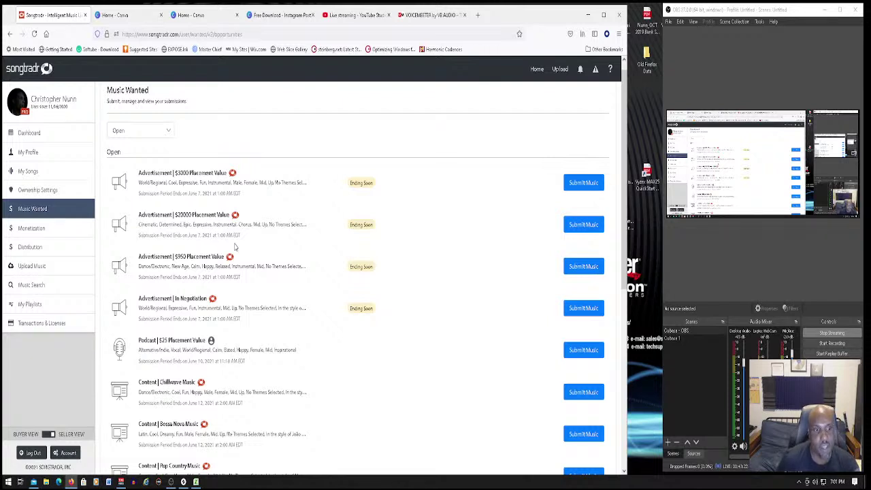
- Start a music submission for the $20,000 advertisement and turn off the No Explicit Content and Active Songs filters
{"action": "left_click", "coordinate": [192, 236]}
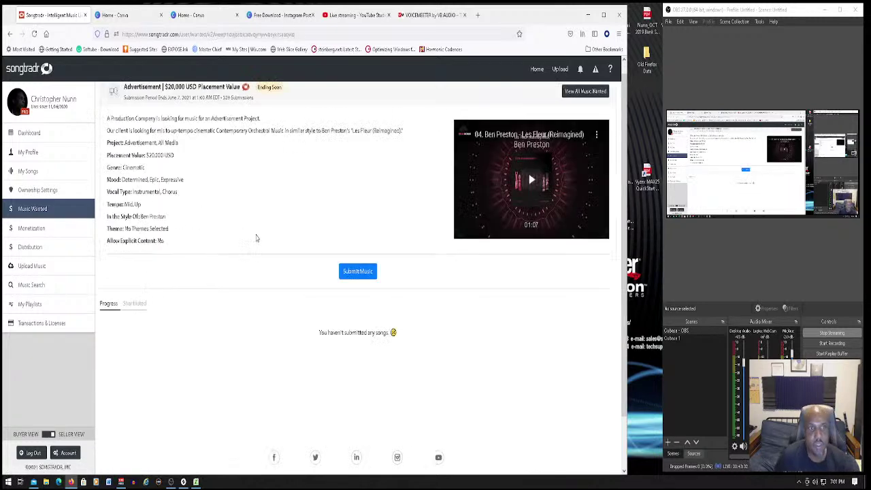
{"action": "left_click", "coordinate": [354, 273]}
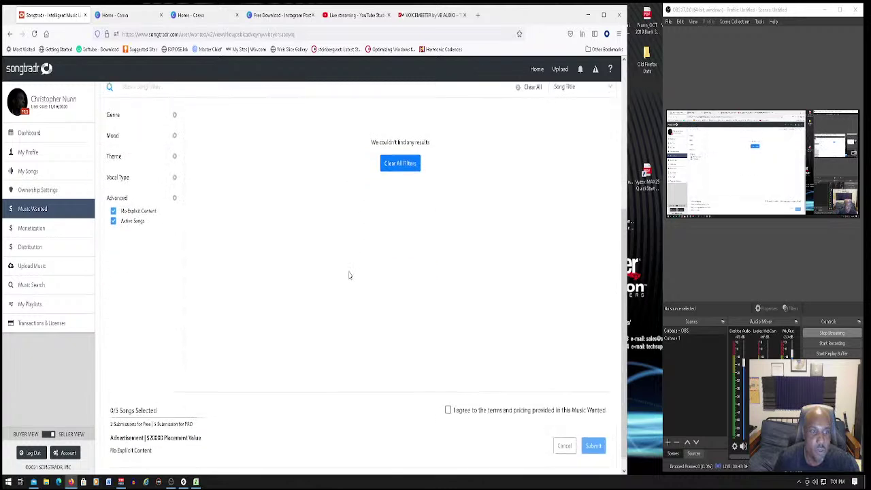
{"action": "scroll", "coordinate": [406, 194], "scroll_direction": "up", "scroll_amount": 3}
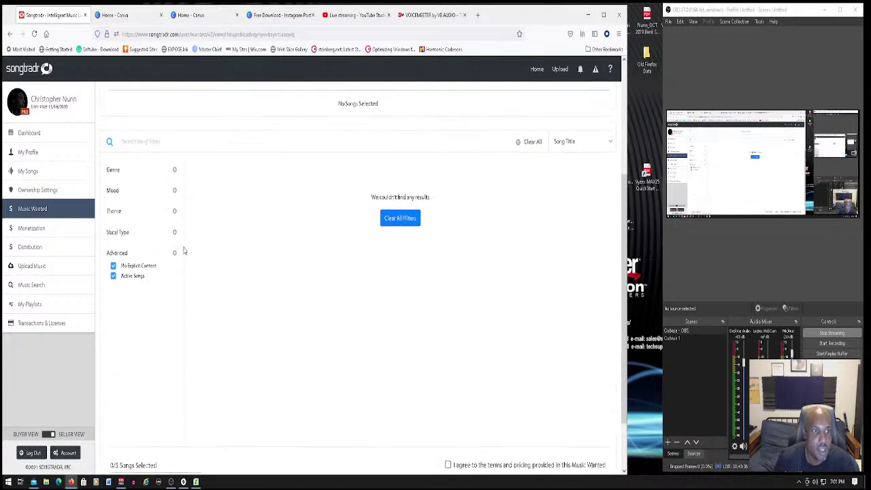
{"action": "left_click", "coordinate": [113, 306]}
{"action": "left_click", "coordinate": [114, 298]}
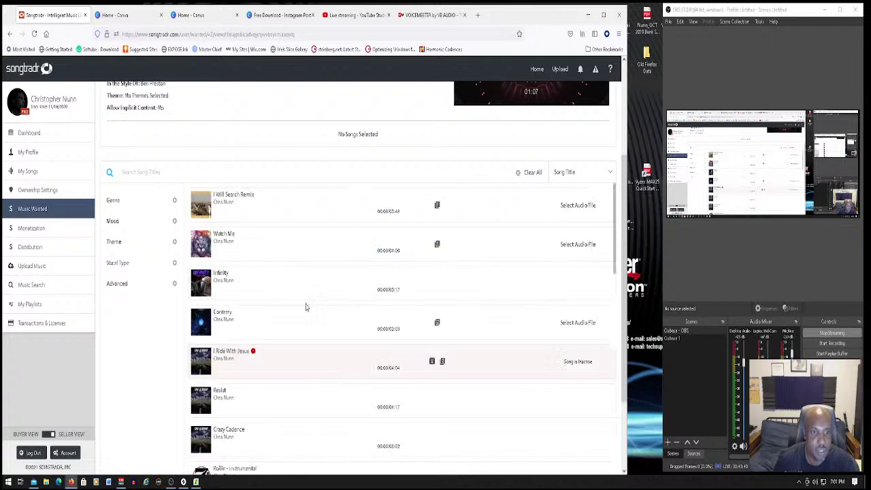
- Select I Will Search Remix as the song for the advertisement submission
{"action": "left_click", "coordinate": [346, 202]}
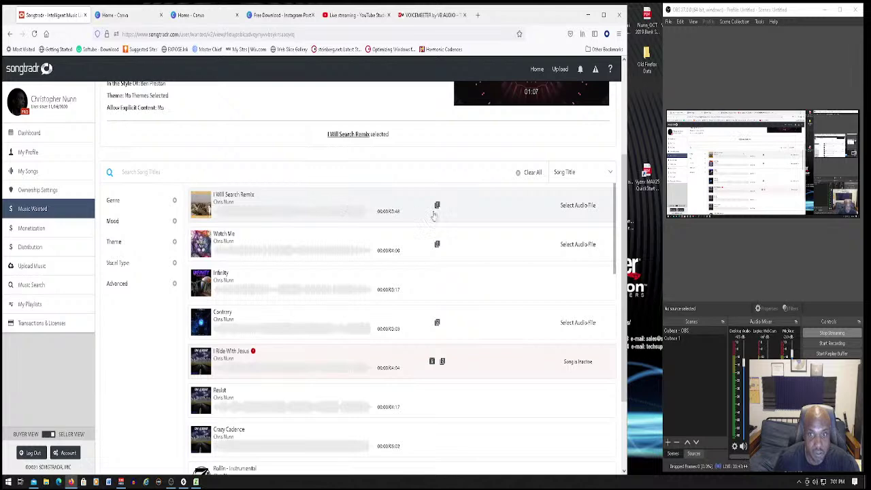
{"action": "left_click", "coordinate": [524, 216]}
{"action": "left_click", "coordinate": [507, 203]}
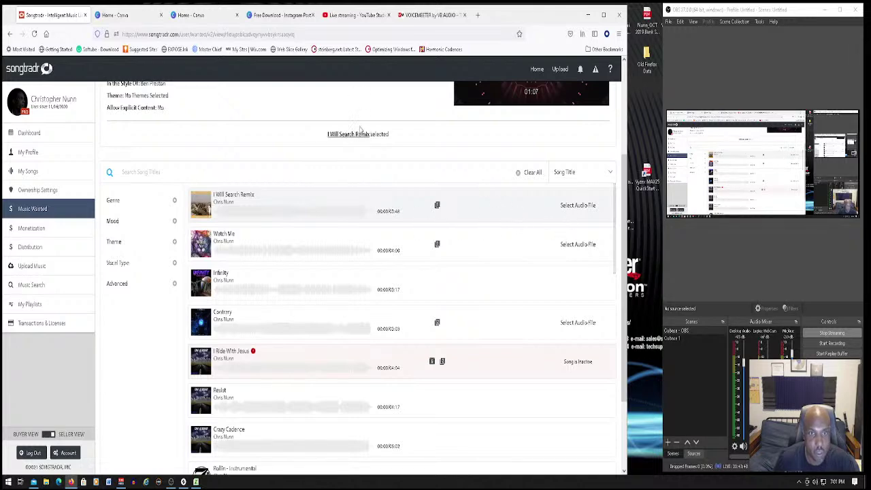
- Review the remaining songs and submission limits, agree to the Music Wanted terms and pricing, and submit the selected song
{"action": "scroll", "coordinate": [333, 200], "scroll_direction": "down", "scroll_amount": 5}
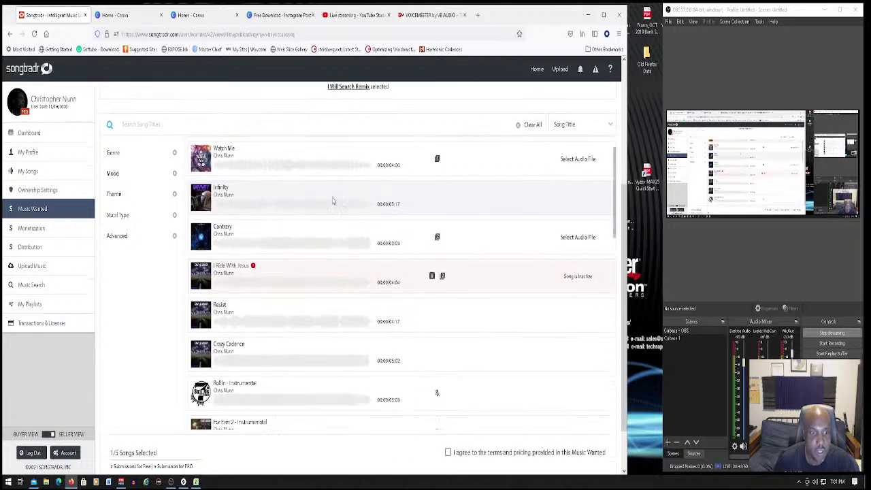
{"action": "scroll", "coordinate": [313, 248], "scroll_direction": "down", "scroll_amount": 5}
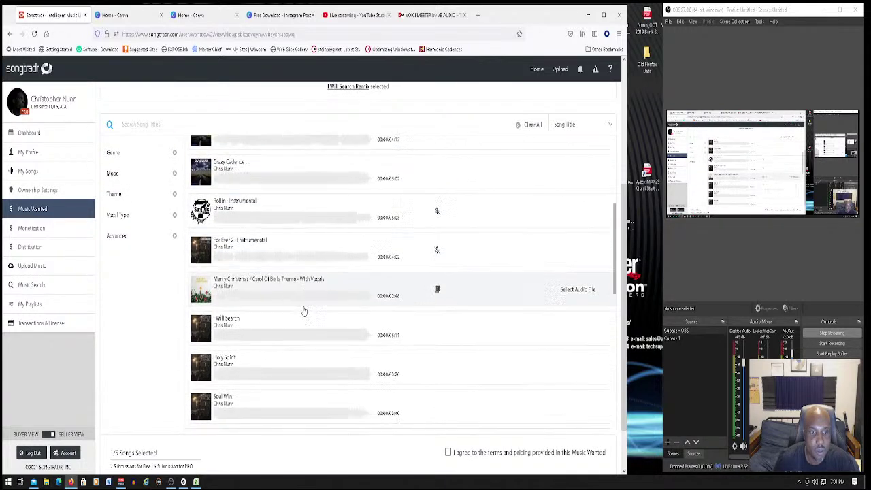
{"action": "scroll", "coordinate": [321, 333], "scroll_direction": "down", "scroll_amount": 1}
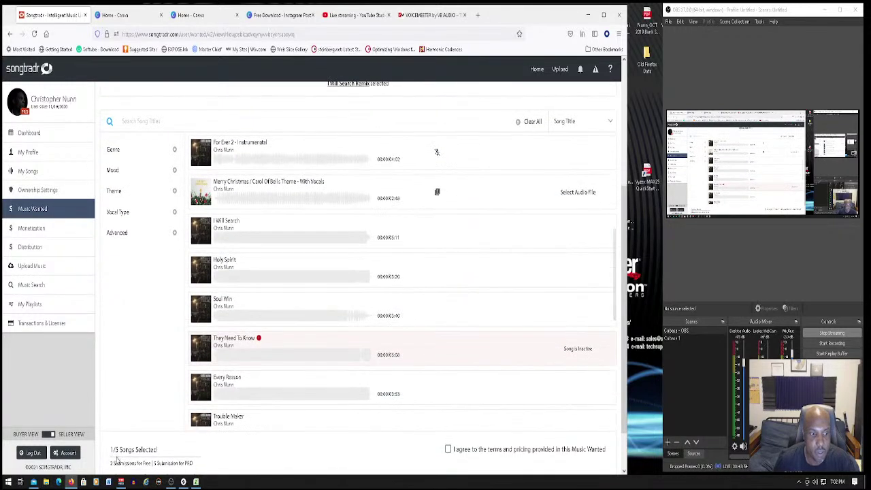
{"action": "scroll", "coordinate": [117, 461], "scroll_direction": "down", "scroll_amount": 1}
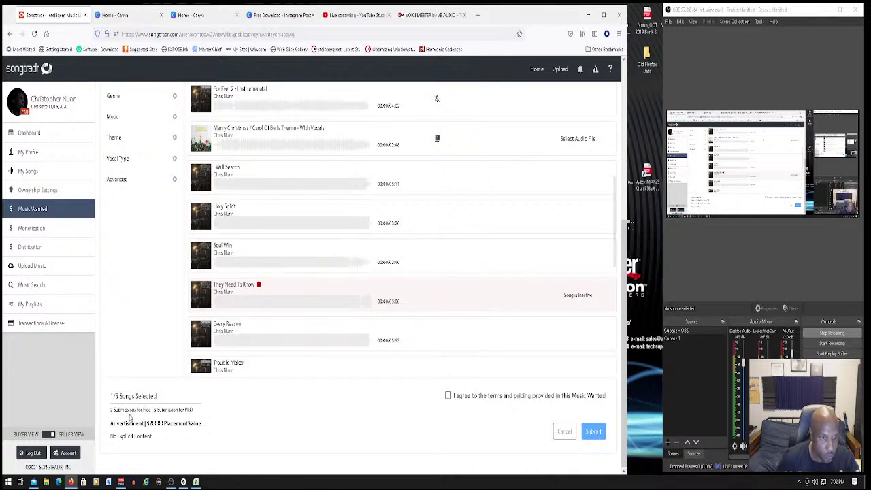
{"action": "left_click", "coordinate": [449, 398]}
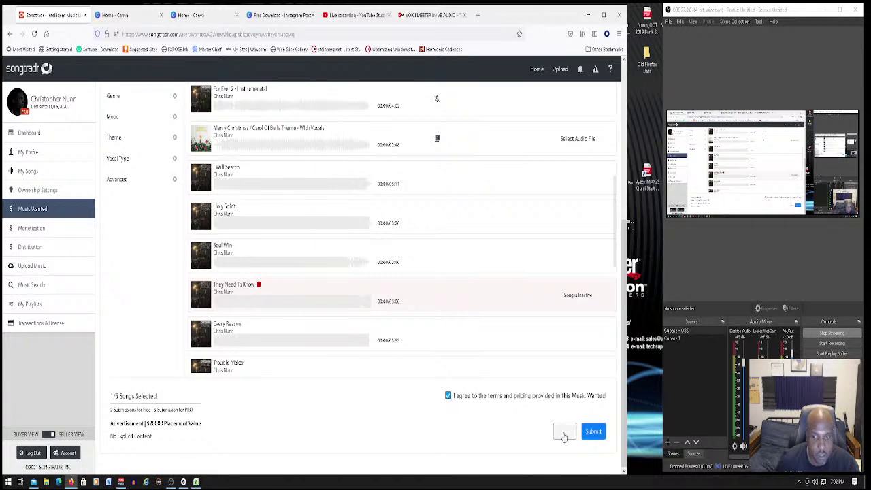
{"action": "left_click", "coordinate": [593, 432]}
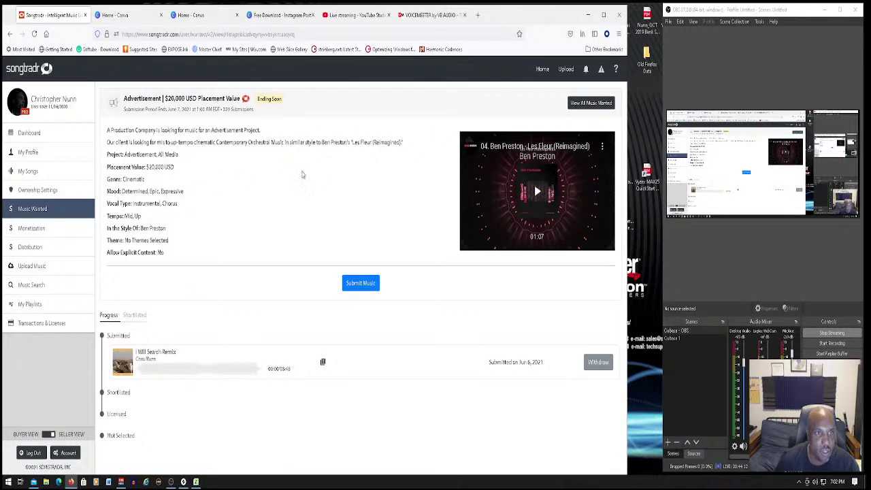
- Check the account's open action items and its latest notifications about Music Wanted submissions and deposits
{"action": "left_click", "coordinate": [602, 72]}
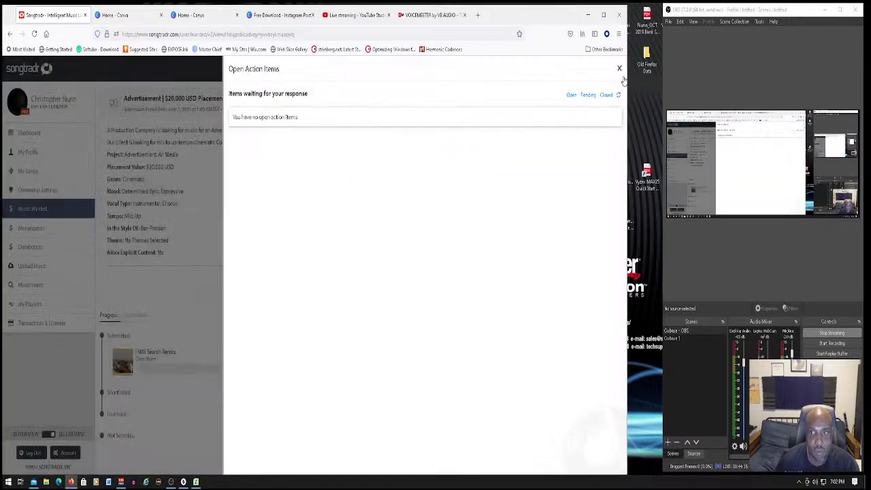
{"action": "left_click", "coordinate": [621, 69]}
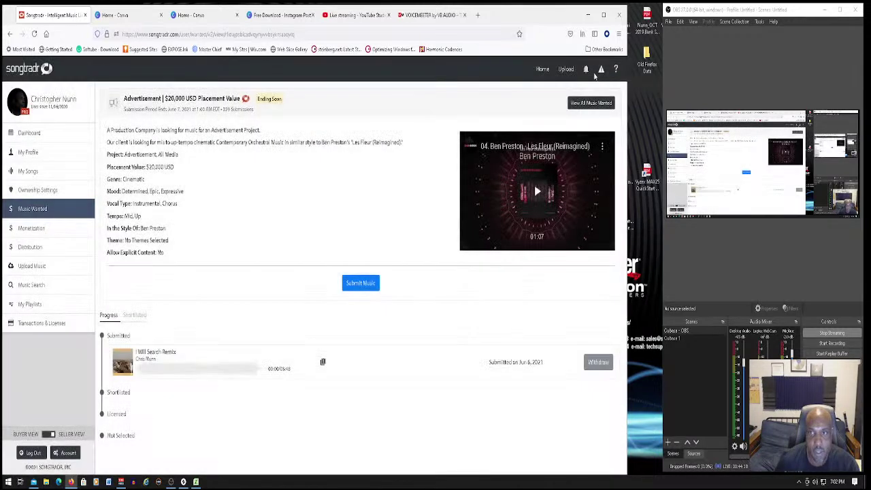
{"action": "left_click", "coordinate": [587, 70]}
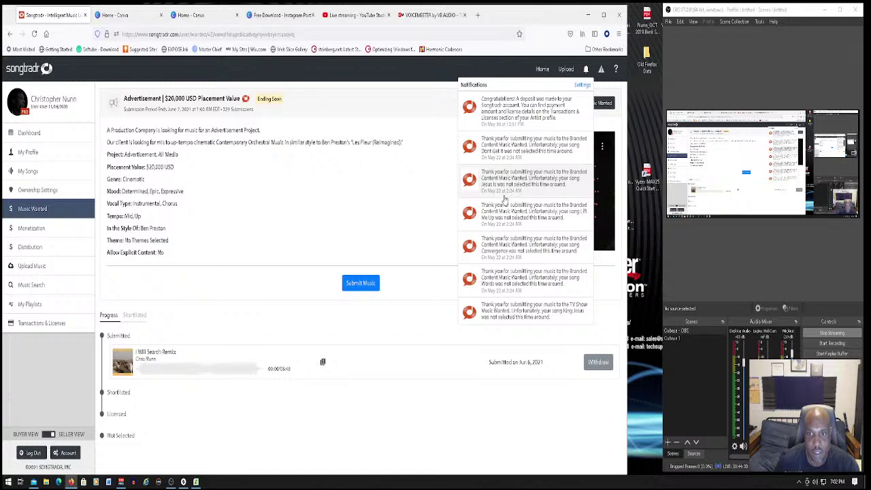
{"action": "left_click", "coordinate": [316, 215]}
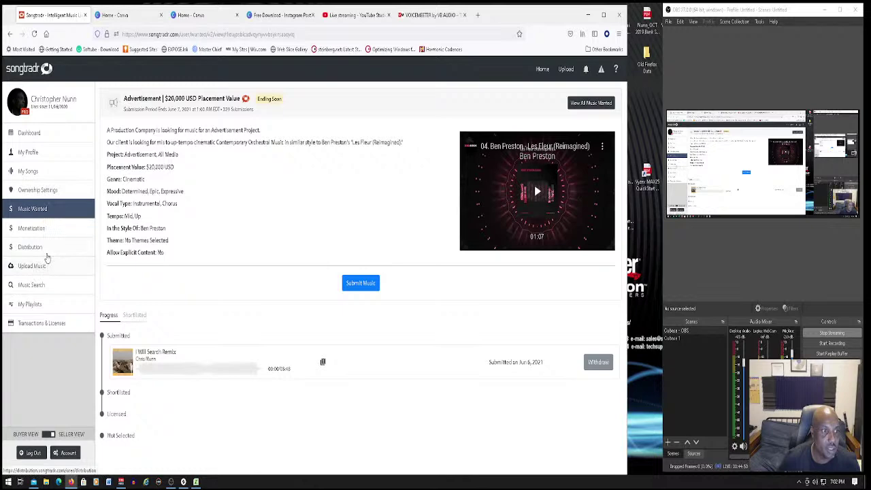
- Examine the distribution releases under review and already released, and view the distribution statistics
{"action": "left_click", "coordinate": [44, 249]}
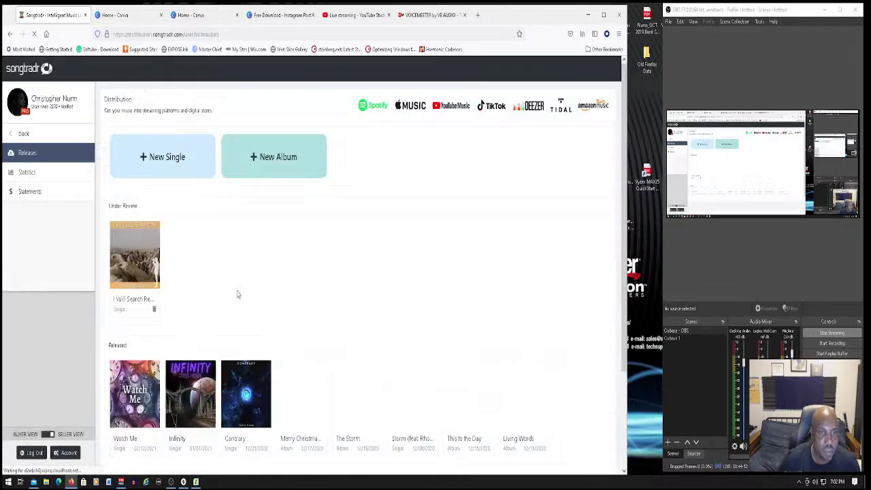
{"action": "scroll", "coordinate": [300, 317], "scroll_direction": "down", "scroll_amount": 1}
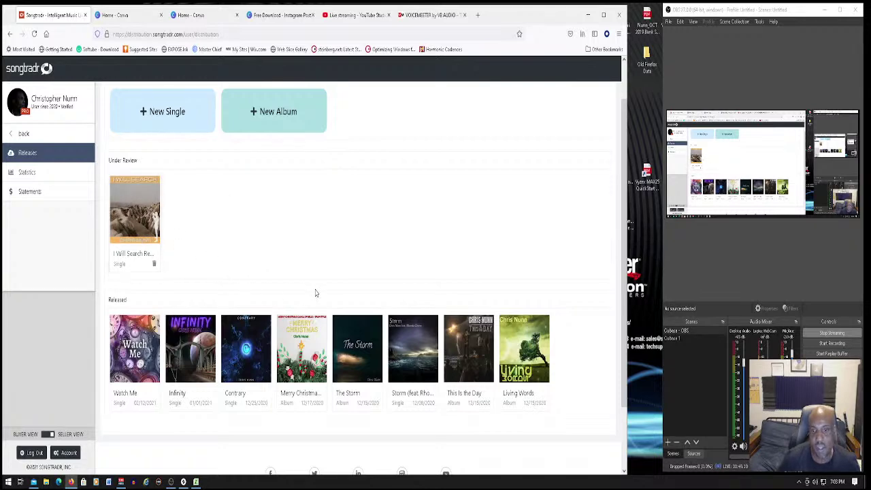
{"action": "scroll", "coordinate": [312, 273], "scroll_direction": "down", "scroll_amount": 1}
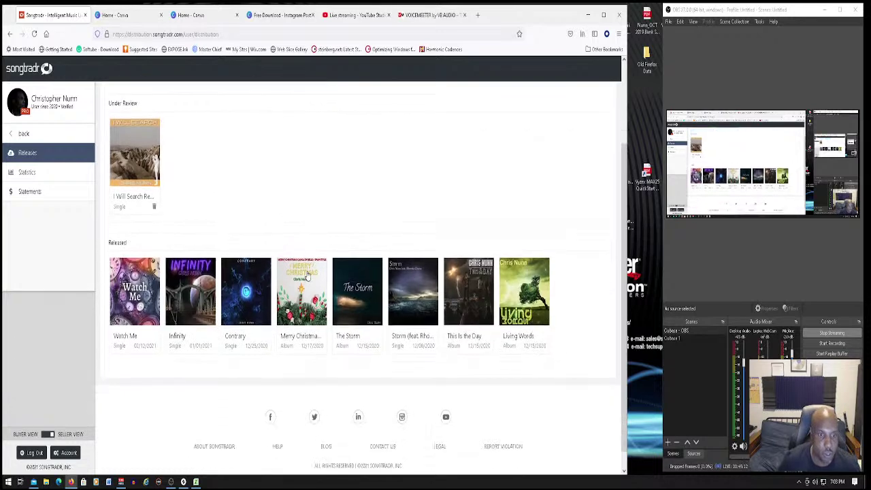
{"action": "scroll", "coordinate": [293, 258], "scroll_direction": "up", "scroll_amount": 3}
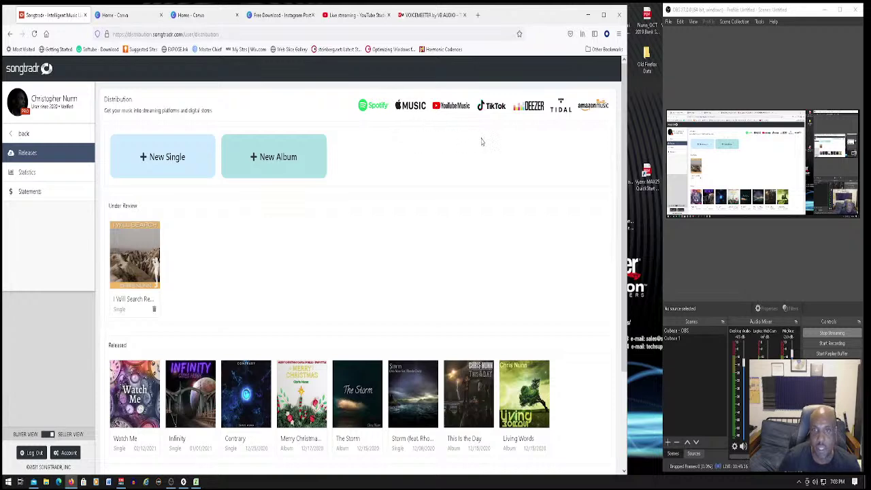
{"action": "left_click", "coordinate": [30, 173]}
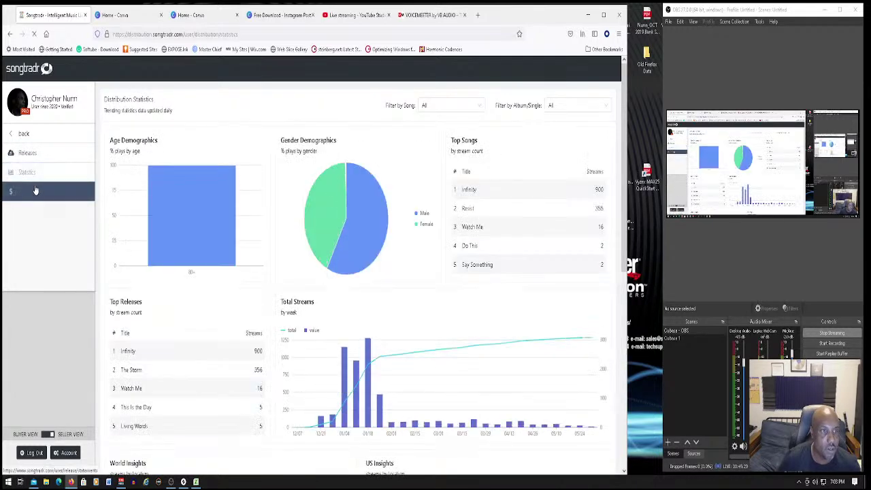
- Return to the main account area and examine all the rights administration and opportunity programs available for monetization
{"action": "left_click", "coordinate": [24, 139]}
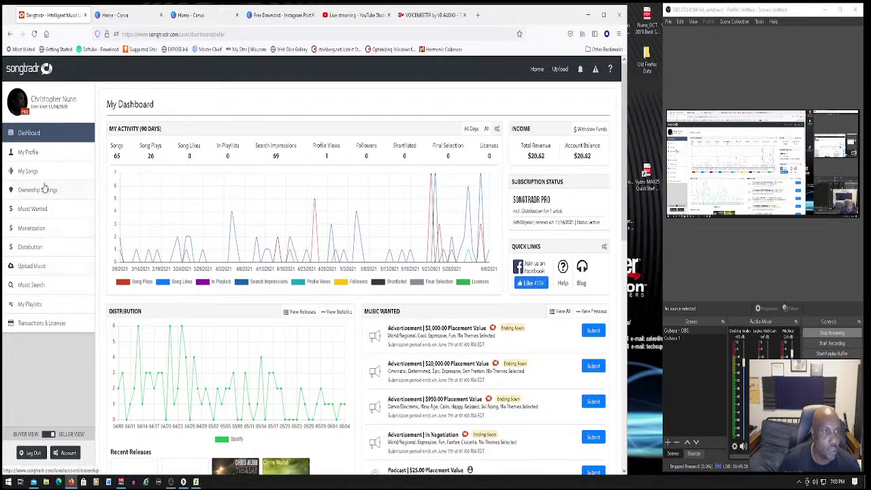
{"action": "left_click", "coordinate": [45, 231]}
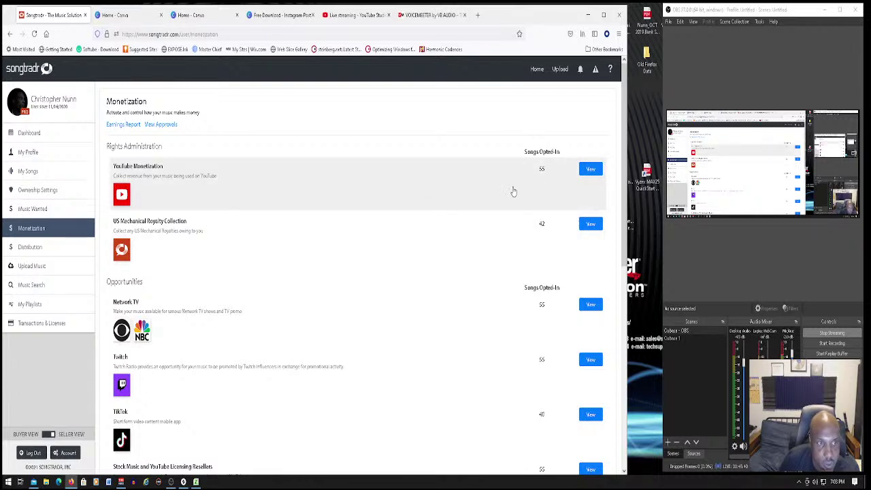
{"action": "scroll", "coordinate": [300, 235], "scroll_direction": "down", "scroll_amount": 2}
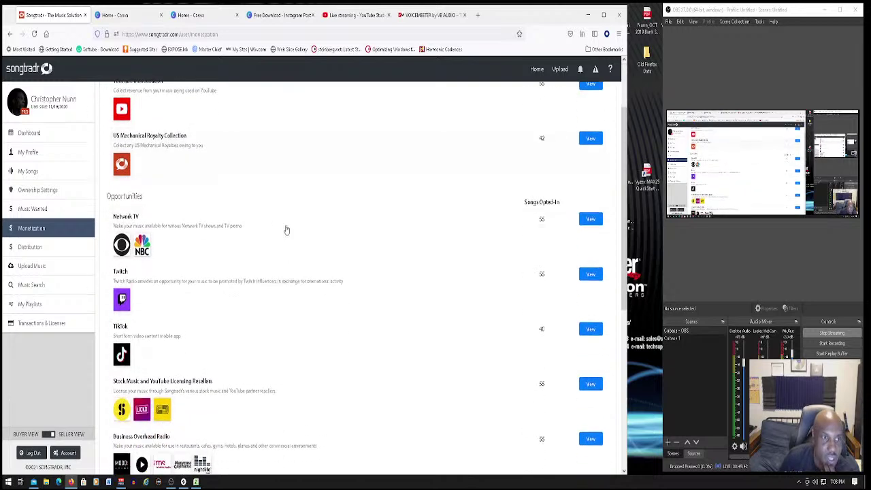
{"action": "scroll", "coordinate": [245, 245], "scroll_direction": "up", "scroll_amount": 2}
{"action": "scroll", "coordinate": [208, 268], "scroll_direction": "down", "scroll_amount": 2}
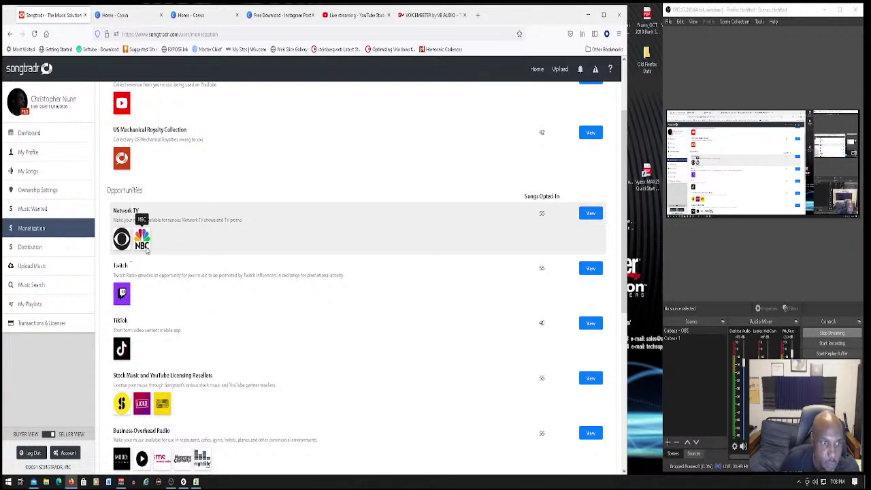
{"action": "scroll", "coordinate": [284, 257], "scroll_direction": "down", "scroll_amount": 1}
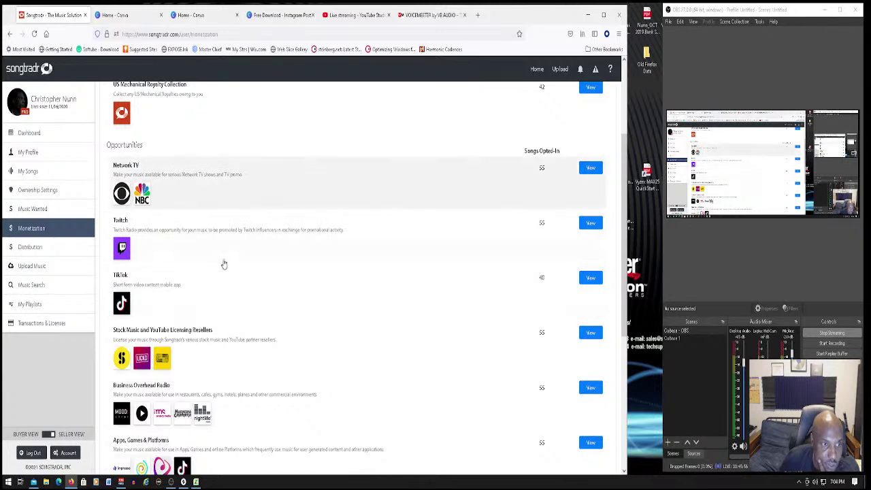
{"action": "scroll", "coordinate": [229, 252], "scroll_direction": "down", "scroll_amount": 1}
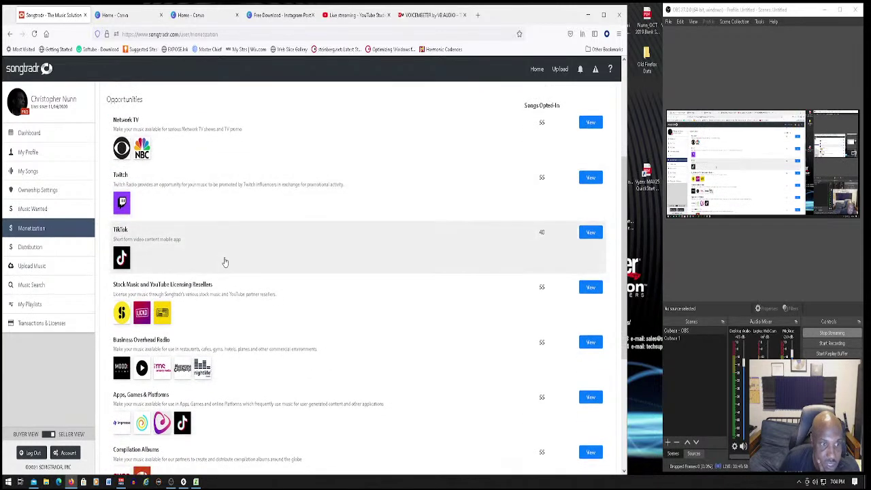
{"action": "scroll", "coordinate": [226, 262], "scroll_direction": "down", "scroll_amount": 1}
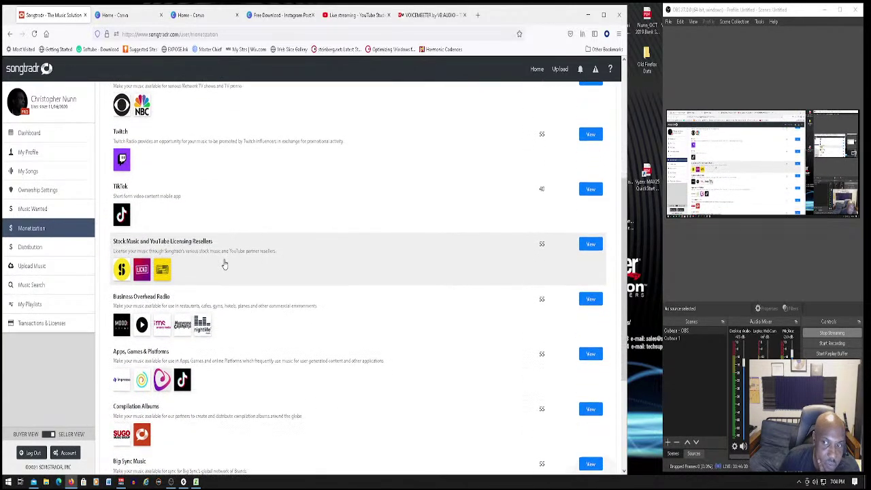
{"action": "scroll", "coordinate": [217, 272], "scroll_direction": "down", "scroll_amount": 2}
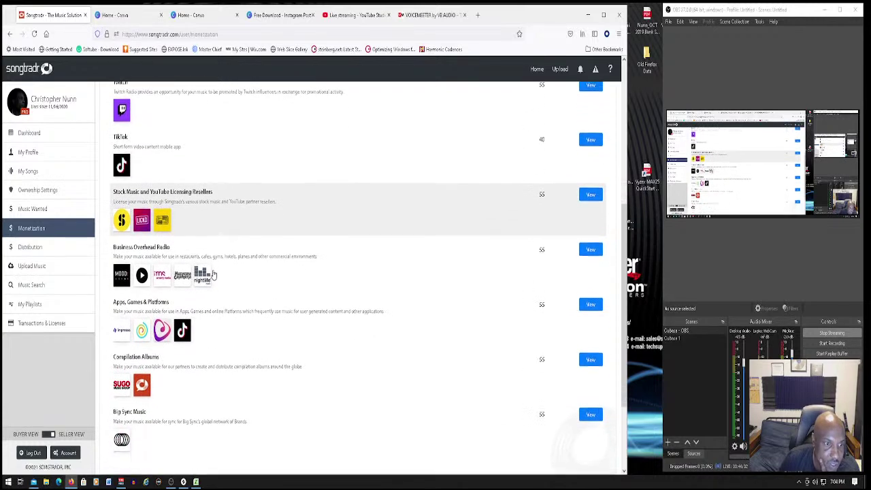
{"action": "scroll", "coordinate": [195, 276], "scroll_direction": "down", "scroll_amount": 3}
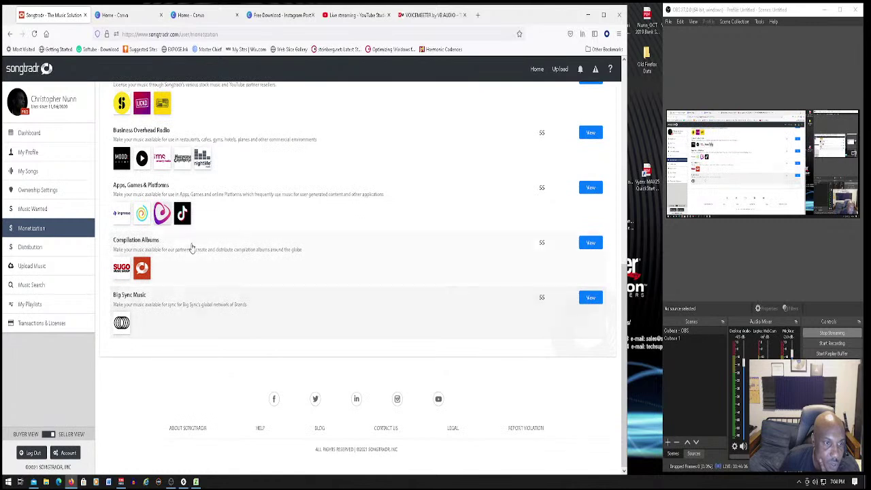
- Opt the songs I Will Search Remix and King Jesus in to Big Sync Music and check the rest of its song list
{"action": "left_click", "coordinate": [169, 315]}
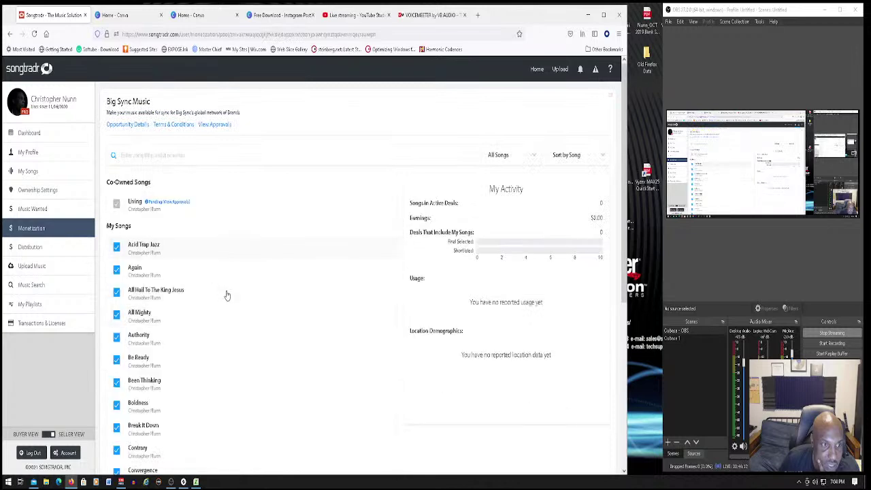
{"action": "scroll", "coordinate": [225, 293], "scroll_direction": "down", "scroll_amount": 1}
{"action": "scroll", "coordinate": [228, 303], "scroll_direction": "down", "scroll_amount": 1}
{"action": "scroll", "coordinate": [227, 303], "scroll_direction": "up", "scroll_amount": 3}
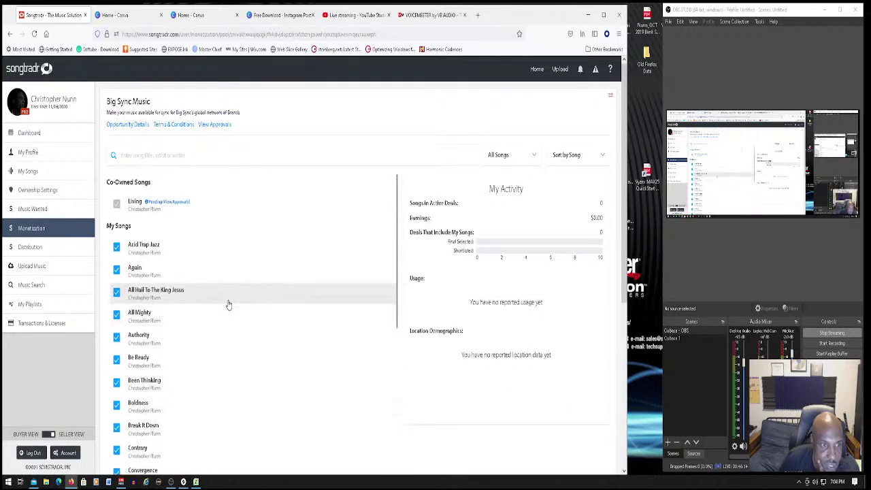
{"action": "scroll", "coordinate": [226, 279], "scroll_direction": "down", "scroll_amount": 10}
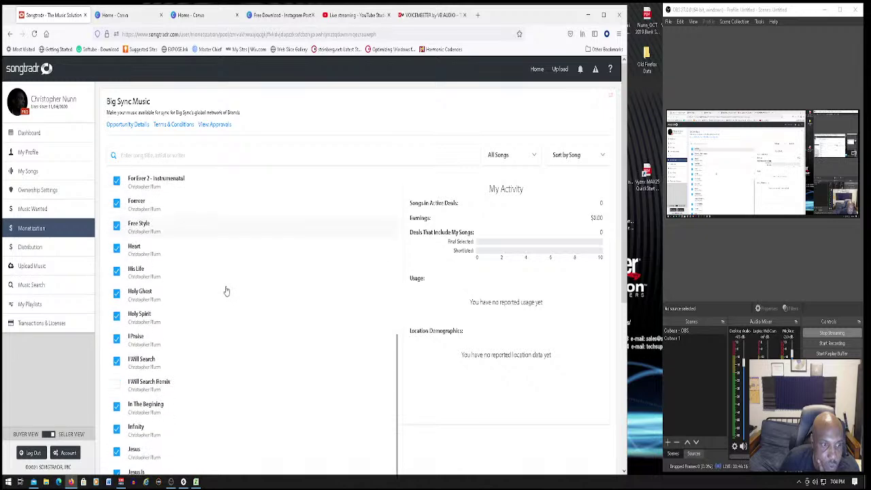
{"action": "scroll", "coordinate": [227, 293], "scroll_direction": "up", "scroll_amount": 1}
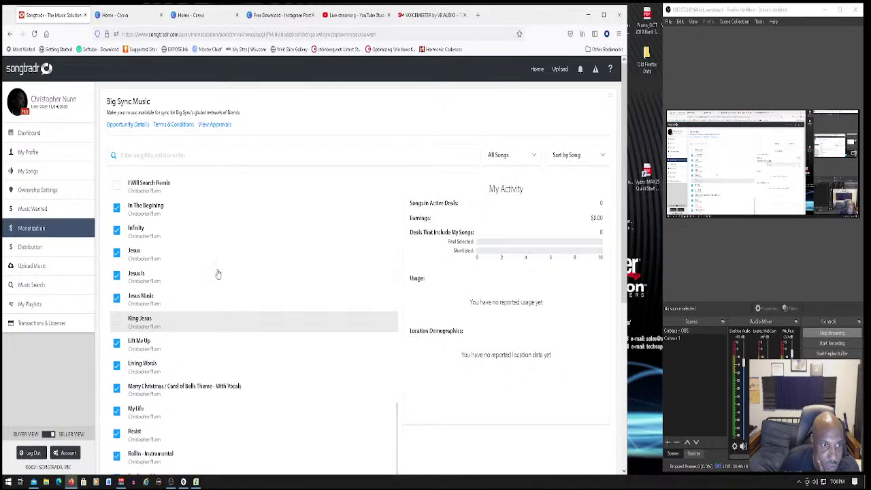
{"action": "left_click", "coordinate": [116, 185]}
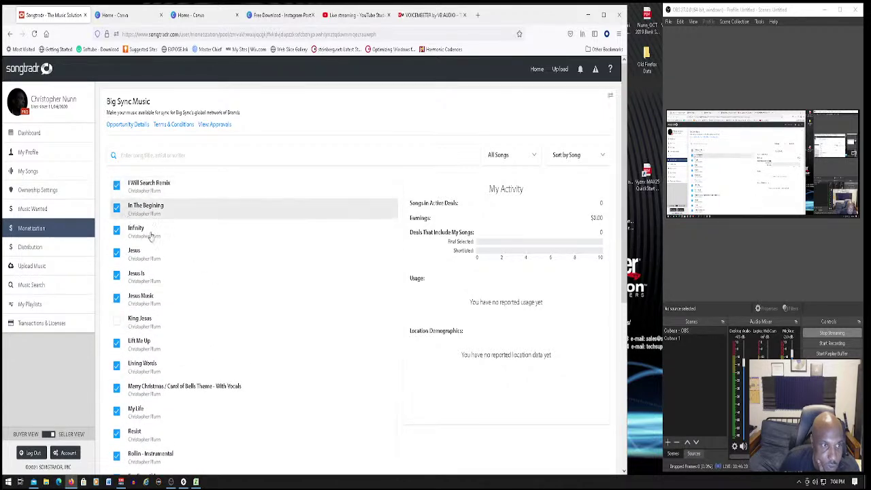
{"action": "scroll", "coordinate": [165, 245], "scroll_direction": "down", "scroll_amount": 6}
{"action": "scroll", "coordinate": [117, 210], "scroll_direction": "up", "scroll_amount": 1}
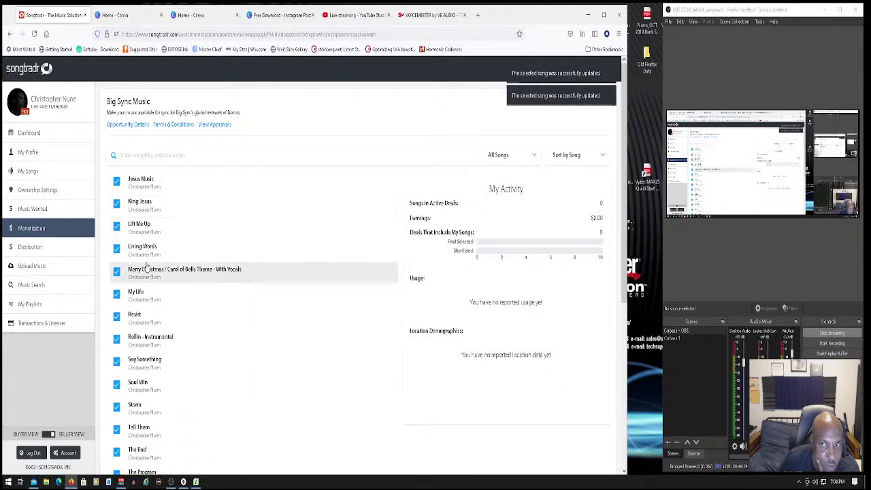
{"action": "scroll", "coordinate": [146, 270], "scroll_direction": "down", "scroll_amount": 3}
{"action": "scroll", "coordinate": [146, 270], "scroll_direction": "down", "scroll_amount": 5}
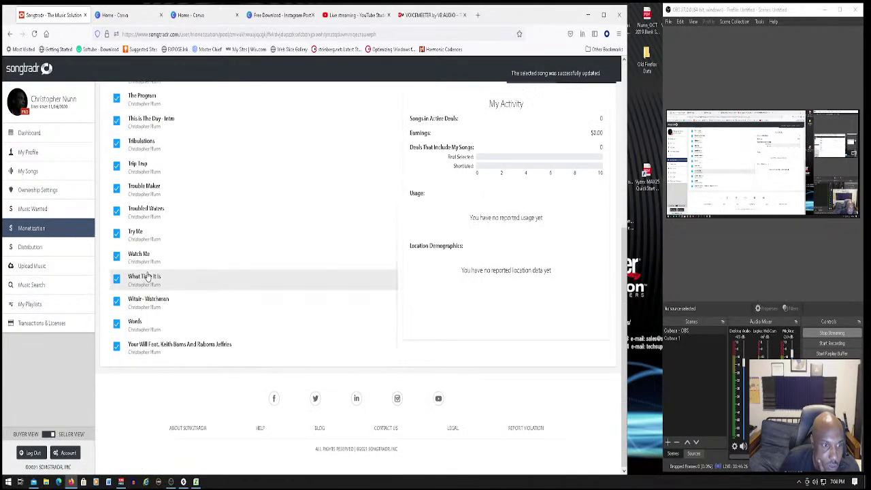
{"action": "scroll", "coordinate": [153, 259], "scroll_direction": "up", "scroll_amount": 15}
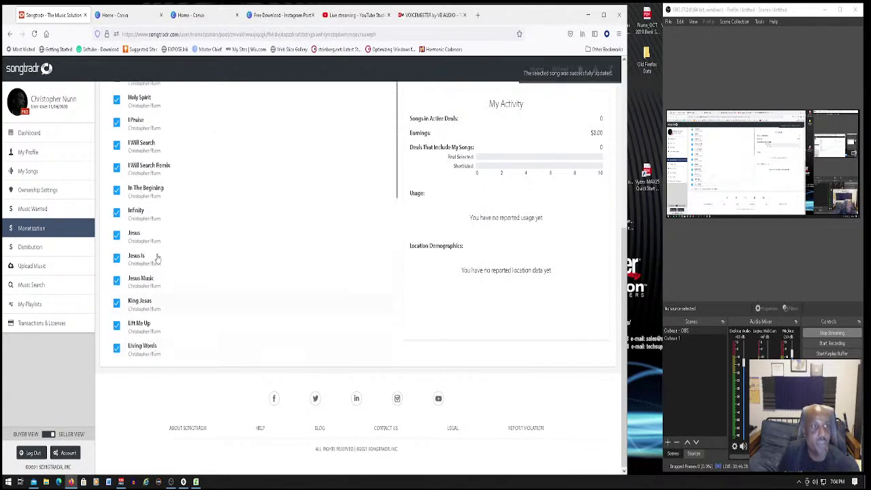
{"action": "scroll", "coordinate": [196, 190], "scroll_direction": "up", "scroll_amount": 10}
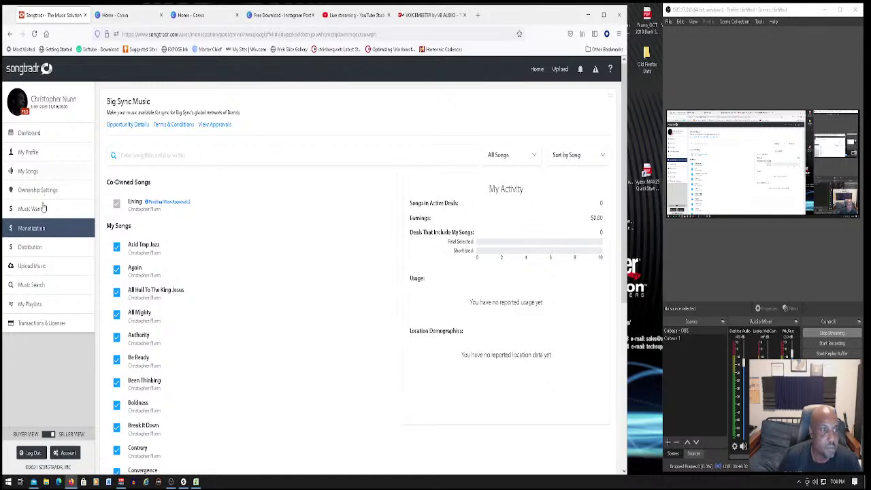
- Opt I Will Search Remix and King Jesus in to the Compilation Albums monetization opportunity and check its remaining songs
{"action": "left_click", "coordinate": [39, 227]}
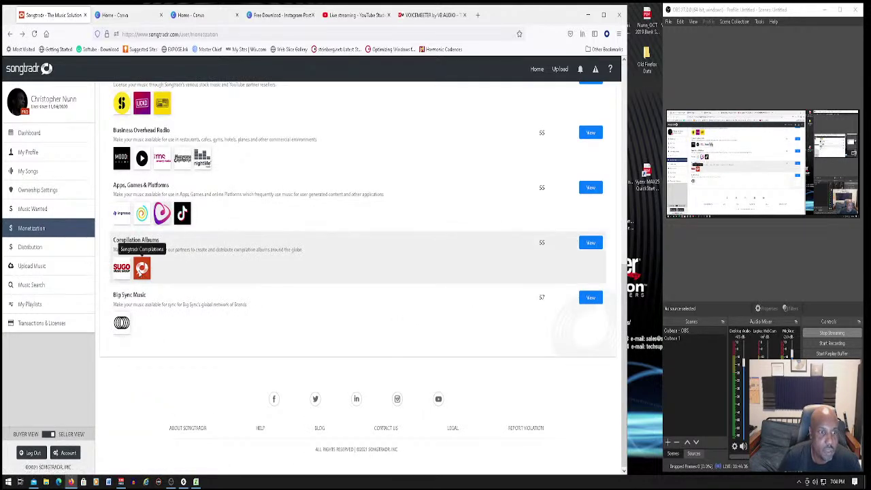
{"action": "left_click", "coordinate": [194, 249]}
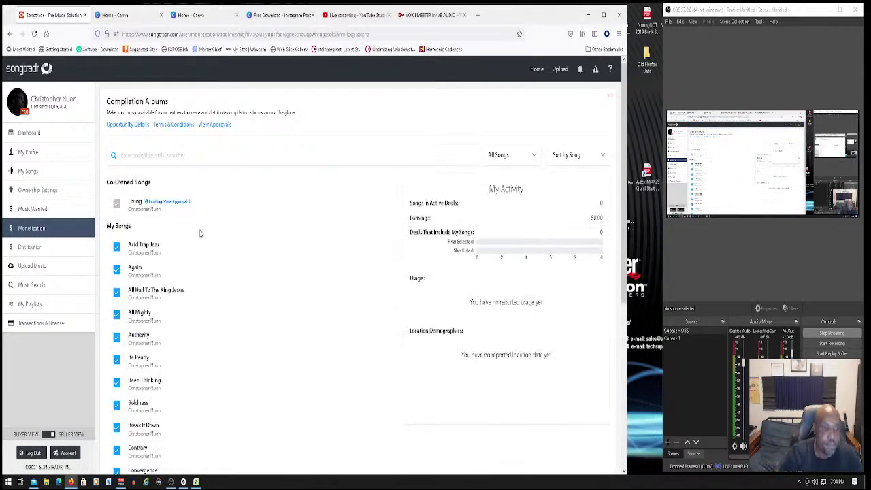
{"action": "scroll", "coordinate": [199, 232], "scroll_direction": "down", "scroll_amount": 3}
{"action": "scroll", "coordinate": [194, 226], "scroll_direction": "down", "scroll_amount": 10}
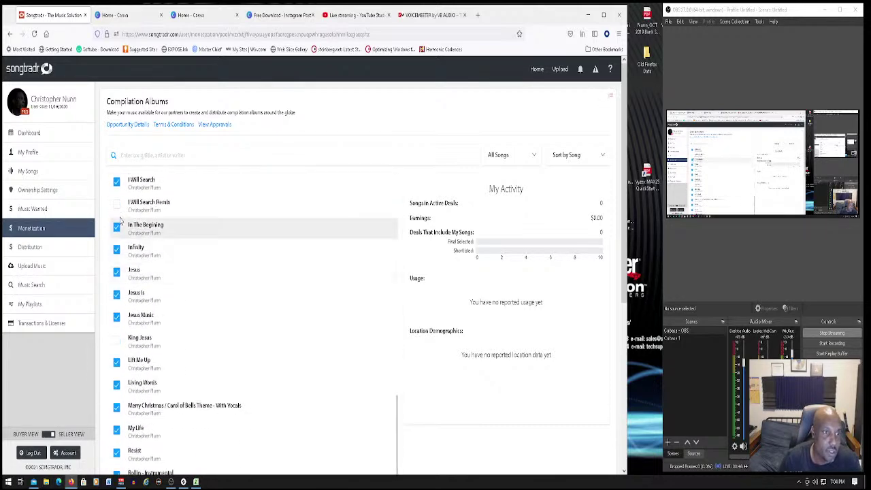
{"action": "left_click", "coordinate": [116, 205]}
{"action": "scroll", "coordinate": [147, 286], "scroll_direction": "down", "scroll_amount": 1}
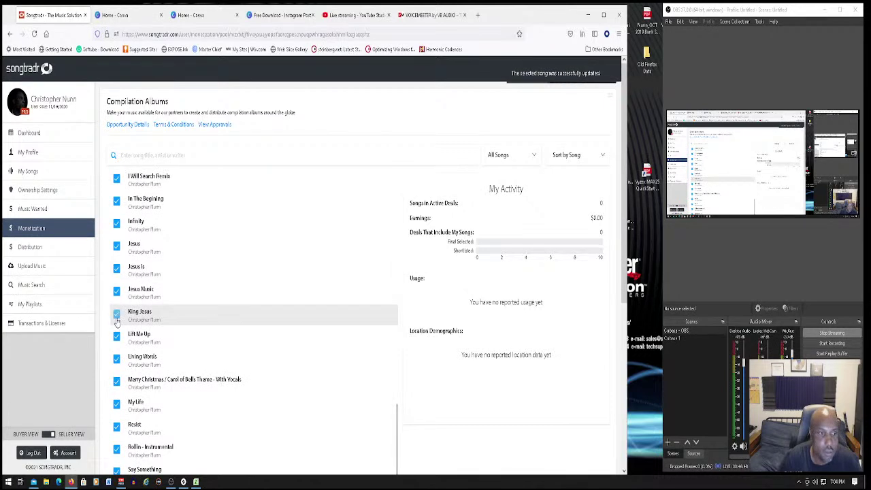
{"action": "left_click", "coordinate": [116, 320]}
{"action": "scroll", "coordinate": [154, 296], "scroll_direction": "down", "scroll_amount": 2}
{"action": "scroll", "coordinate": [155, 296], "scroll_direction": "down", "scroll_amount": 4}
{"action": "scroll", "coordinate": [171, 278], "scroll_direction": "up", "scroll_amount": 5}
{"action": "scroll", "coordinate": [175, 264], "scroll_direction": "up", "scroll_amount": 3}
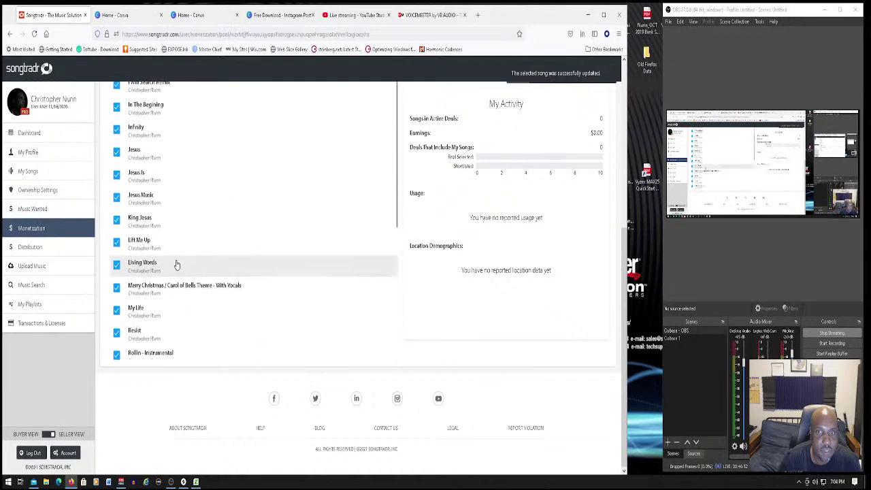
{"action": "scroll", "coordinate": [143, 182], "scroll_direction": "up", "scroll_amount": 2}
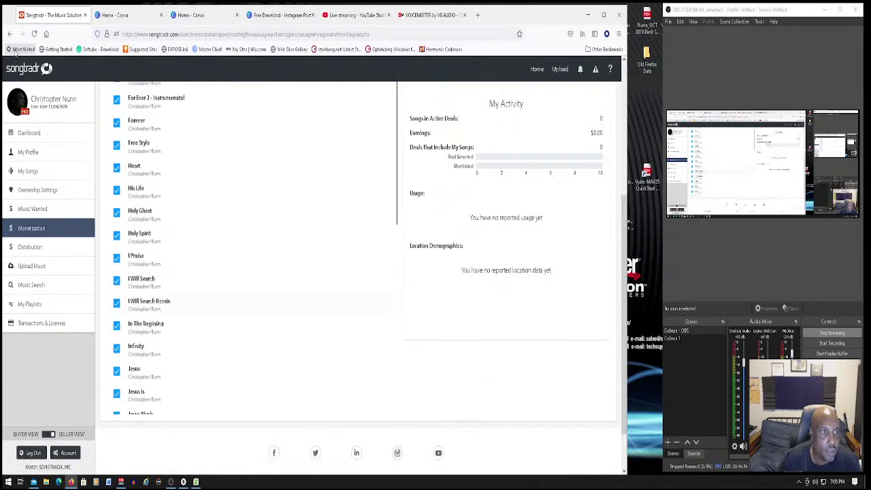
- Open the Apps, Games & Platforms monetization opportunity and opt the song I Will Search Remix in to it
{"action": "left_click", "coordinate": [11, 34]}
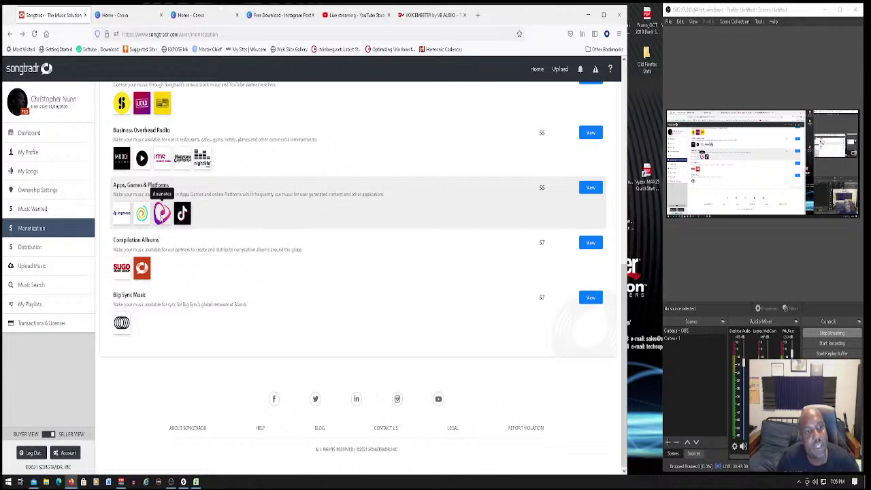
{"action": "left_click", "coordinate": [206, 199]}
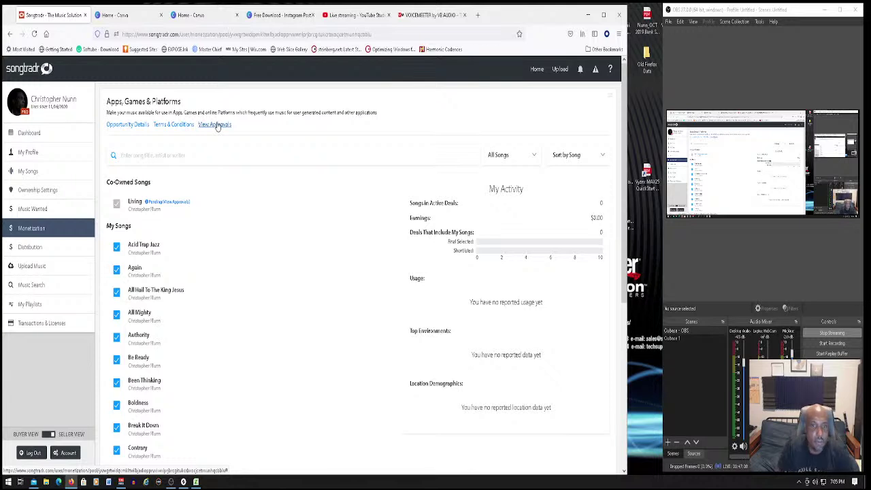
{"action": "scroll", "coordinate": [204, 171], "scroll_direction": "down", "scroll_amount": 3}
{"action": "scroll", "coordinate": [203, 170], "scroll_direction": "down", "scroll_amount": 9}
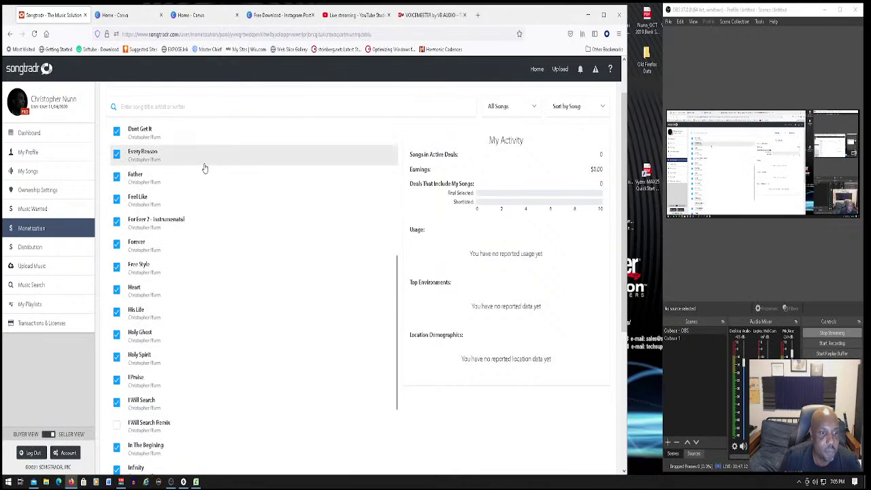
{"action": "scroll", "coordinate": [201, 168], "scroll_direction": "down", "scroll_amount": 3}
{"action": "left_click", "coordinate": [123, 316]}
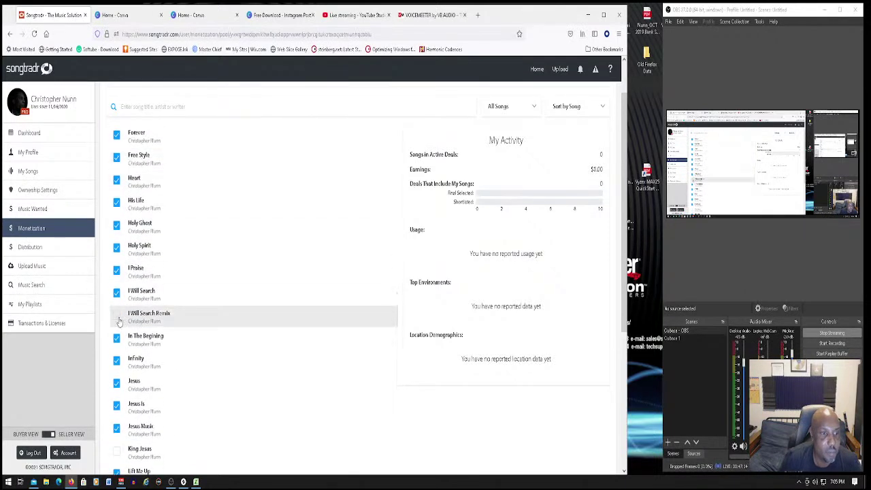
- Opt King Jesus in to Apps, Games & Platforms and check the rest of its song list
{"action": "scroll", "coordinate": [163, 266], "scroll_direction": "down", "scroll_amount": 2}
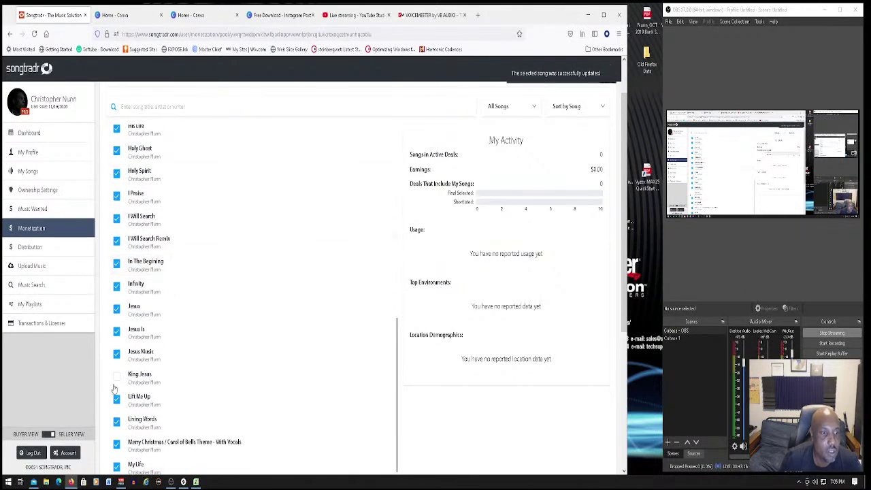
{"action": "scroll", "coordinate": [145, 341], "scroll_direction": "down", "scroll_amount": 2}
{"action": "scroll", "coordinate": [145, 340], "scroll_direction": "down", "scroll_amount": 1}
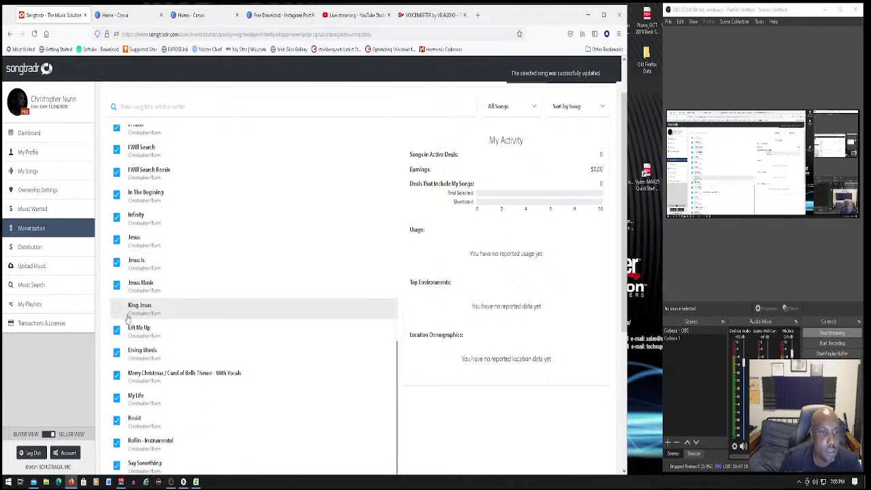
{"action": "left_click", "coordinate": [116, 312]}
{"action": "scroll", "coordinate": [136, 310], "scroll_direction": "down", "scroll_amount": 12}
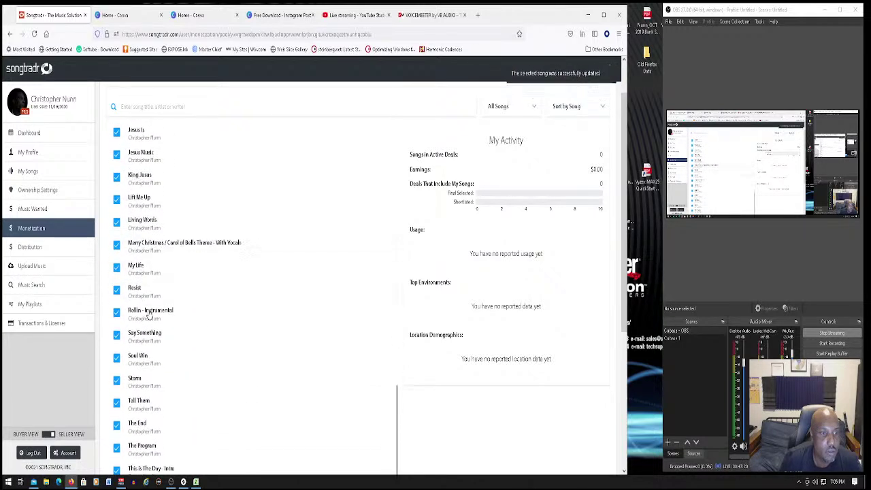
{"action": "scroll", "coordinate": [151, 311], "scroll_direction": "up", "scroll_amount": 15}
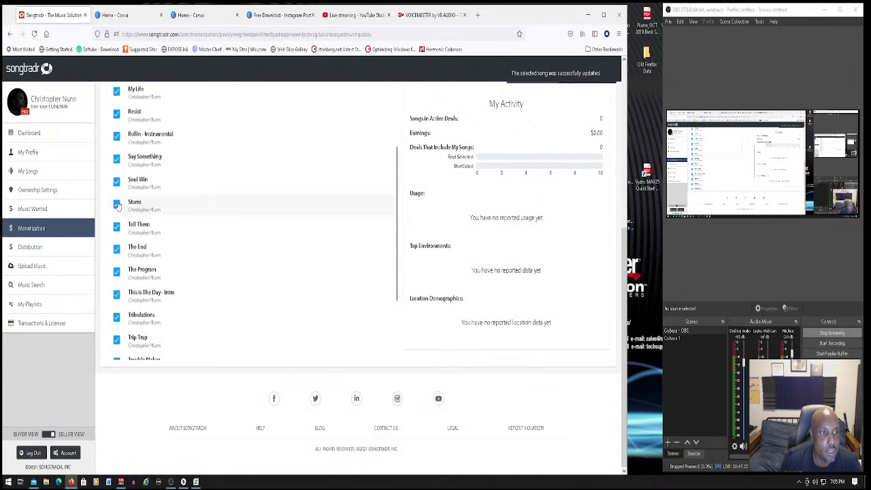
{"action": "scroll", "coordinate": [134, 197], "scroll_direction": "up", "scroll_amount": 4}
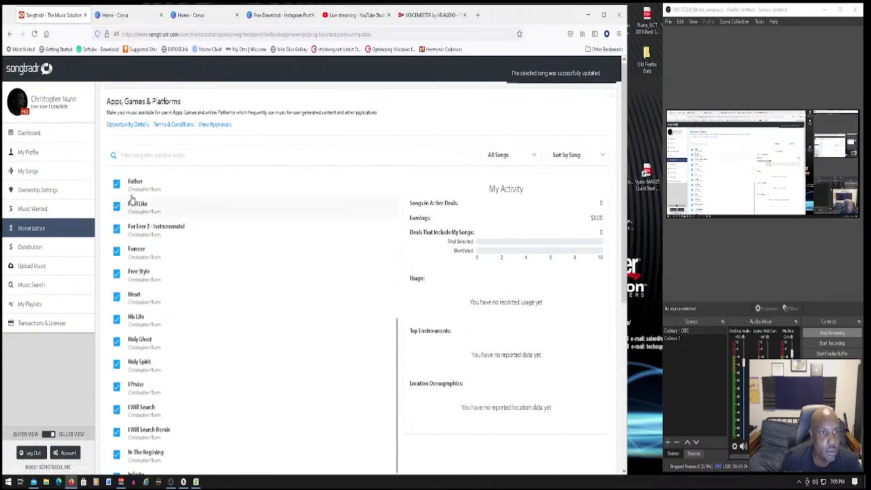
- Return to the monetization overview, open the Twitch opportunity, and opt I Will Search Remix in to it
{"action": "left_click", "coordinate": [37, 231]}
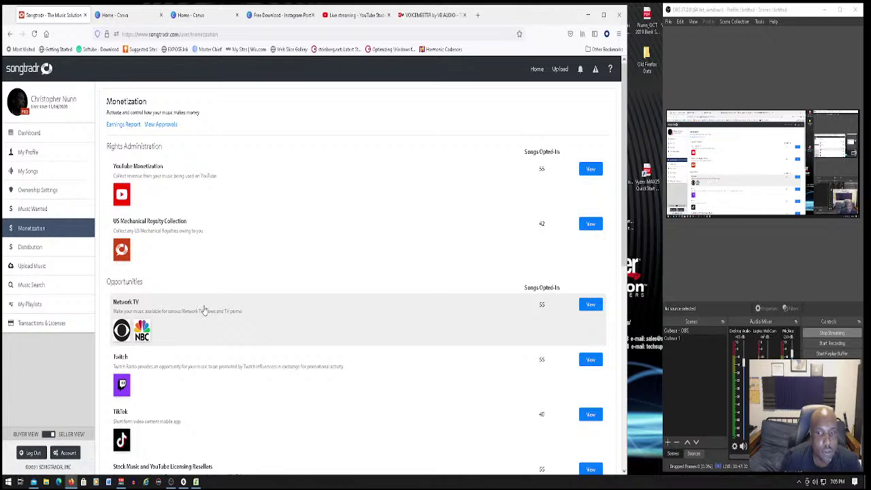
{"action": "scroll", "coordinate": [205, 309], "scroll_direction": "down", "scroll_amount": 3}
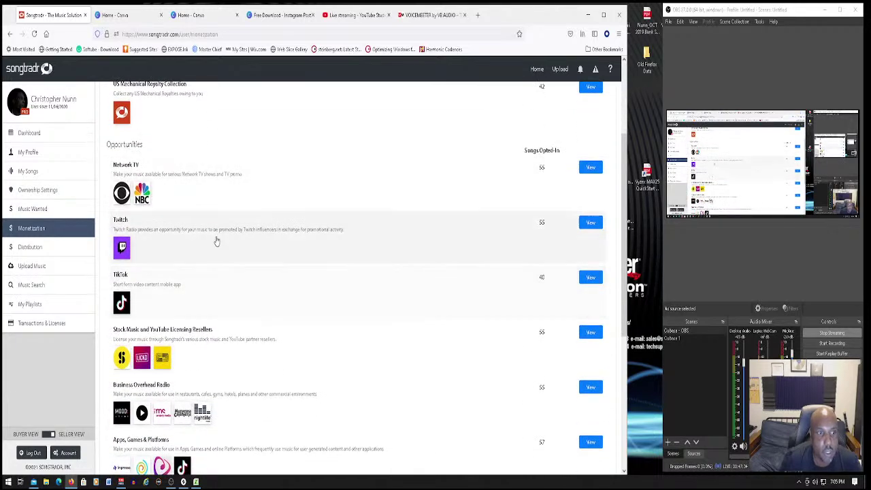
{"action": "left_click", "coordinate": [246, 247]}
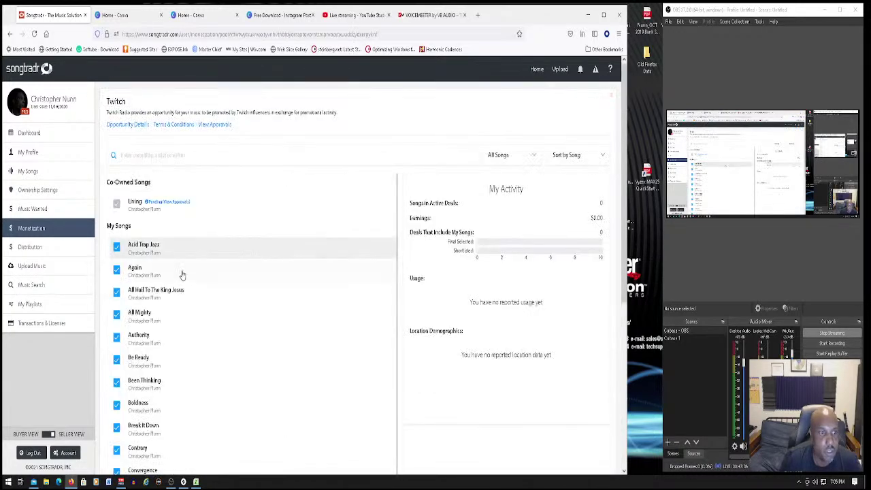
{"action": "scroll", "coordinate": [193, 272], "scroll_direction": "down", "scroll_amount": 8}
{"action": "scroll", "coordinate": [175, 279], "scroll_direction": "down", "scroll_amount": 3}
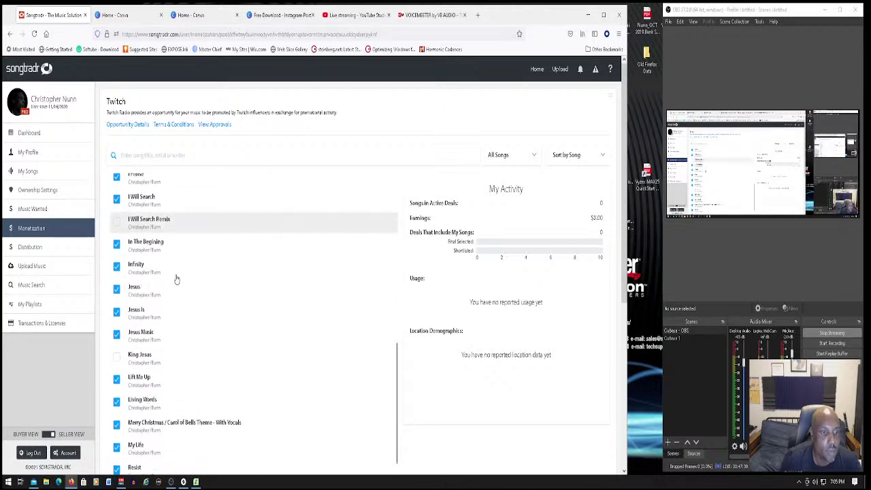
{"action": "left_click", "coordinate": [116, 215]}
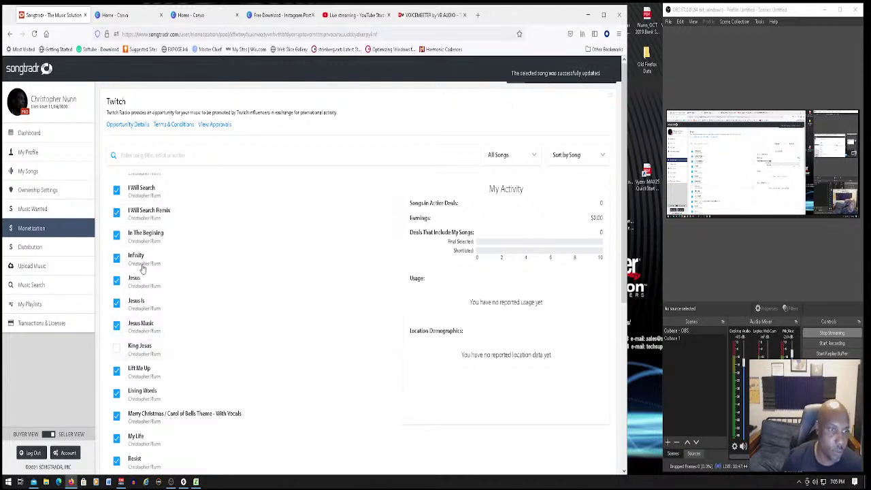
- Opt King Jesus in to the Twitch opportunity and check the remaining songs in its list
{"action": "left_click", "coordinate": [117, 348]}
{"action": "scroll", "coordinate": [135, 336], "scroll_direction": "down", "scroll_amount": 6}
{"action": "scroll", "coordinate": [134, 318], "scroll_direction": "up", "scroll_amount": 5}
{"action": "scroll", "coordinate": [135, 271], "scroll_direction": "up", "scroll_amount": 10}
{"action": "scroll", "coordinate": [135, 271], "scroll_direction": "up", "scroll_amount": 3}
{"action": "scroll", "coordinate": [140, 283], "scroll_direction": "down", "scroll_amount": 8}
{"action": "scroll", "coordinate": [145, 294], "scroll_direction": "down", "scroll_amount": 5}
{"action": "scroll", "coordinate": [152, 285], "scroll_direction": "up", "scroll_amount": 10}
{"action": "scroll", "coordinate": [151, 285], "scroll_direction": "up", "scroll_amount": 5}
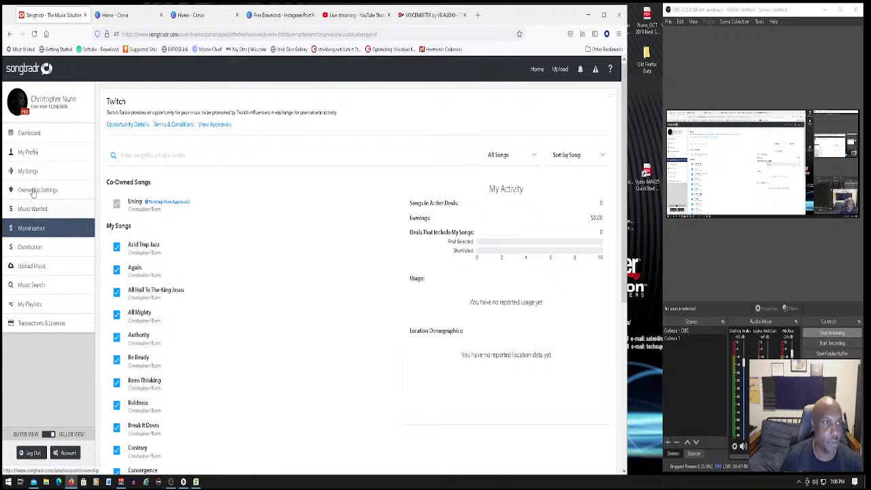
- Open US Mechanical Royalty Collection from the monetization overview and opt Convergence and Dont Get It in to it
{"action": "left_click", "coordinate": [32, 231]}
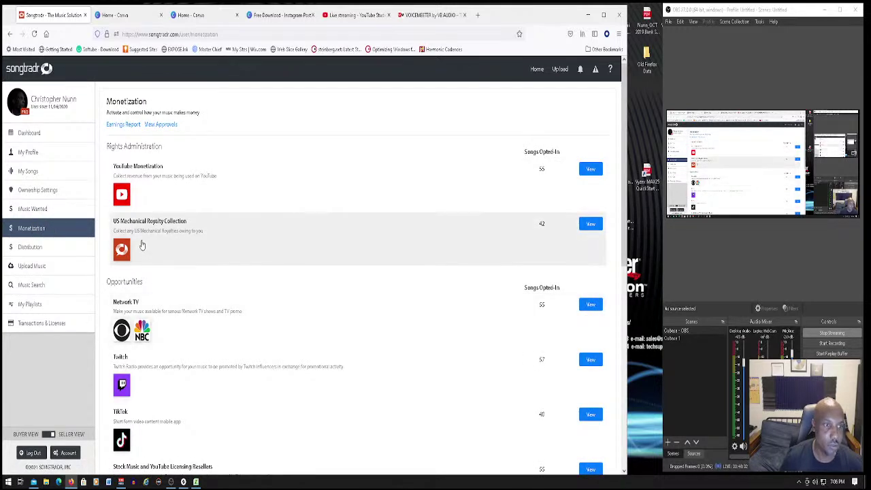
{"action": "left_click", "coordinate": [140, 245]}
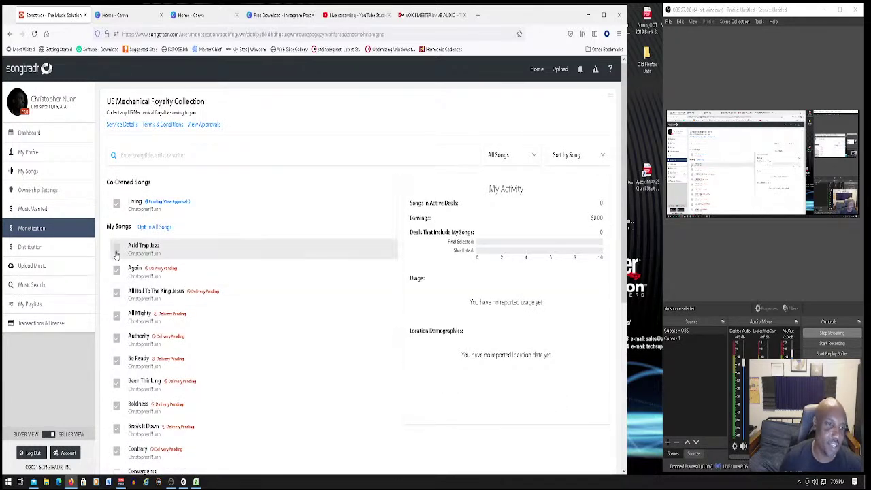
{"action": "scroll", "coordinate": [118, 286], "scroll_direction": "down", "scroll_amount": 3}
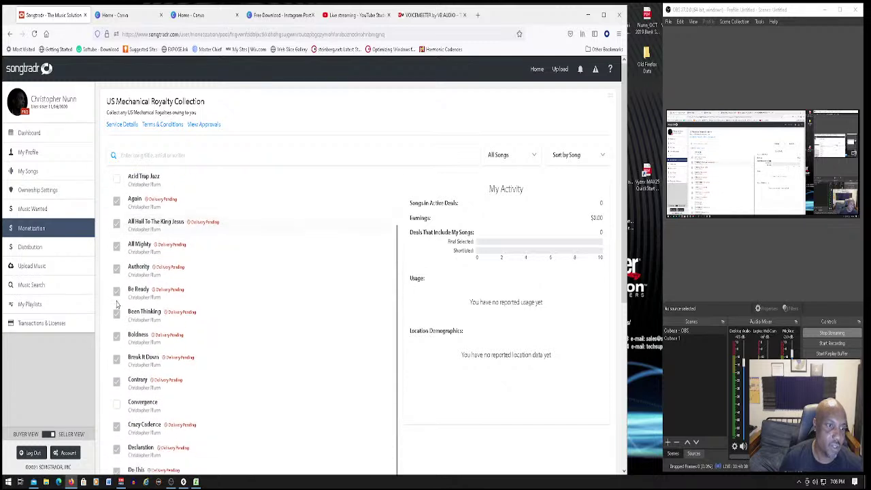
{"action": "left_click", "coordinate": [117, 325]}
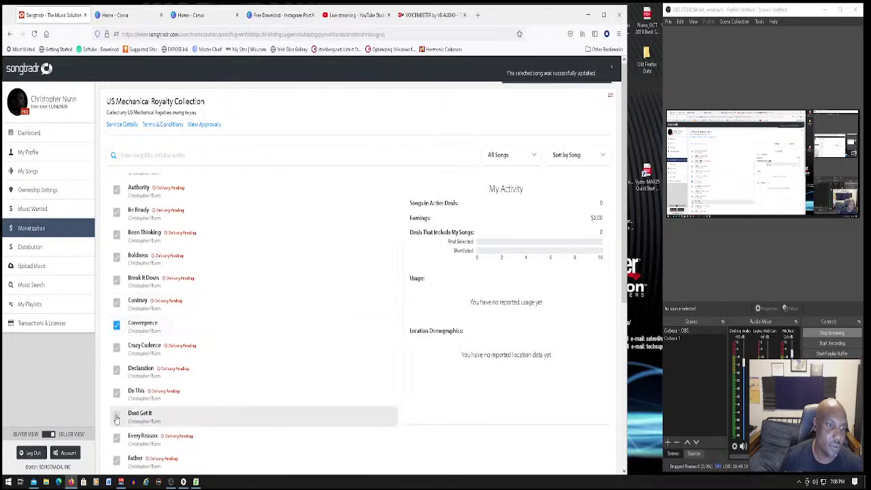
{"action": "left_click", "coordinate": [116, 418]}
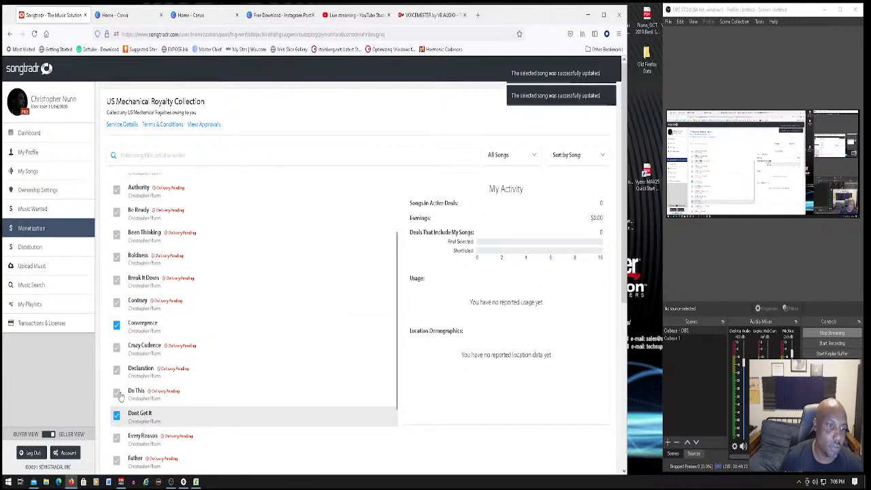
{"action": "left_click", "coordinate": [116, 328]}
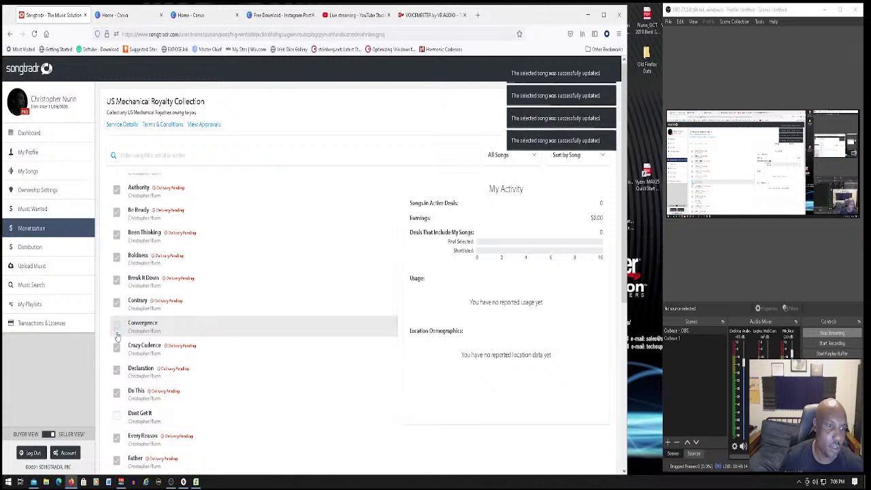
{"action": "left_click", "coordinate": [116, 326]}
{"action": "left_click", "coordinate": [117, 416]}
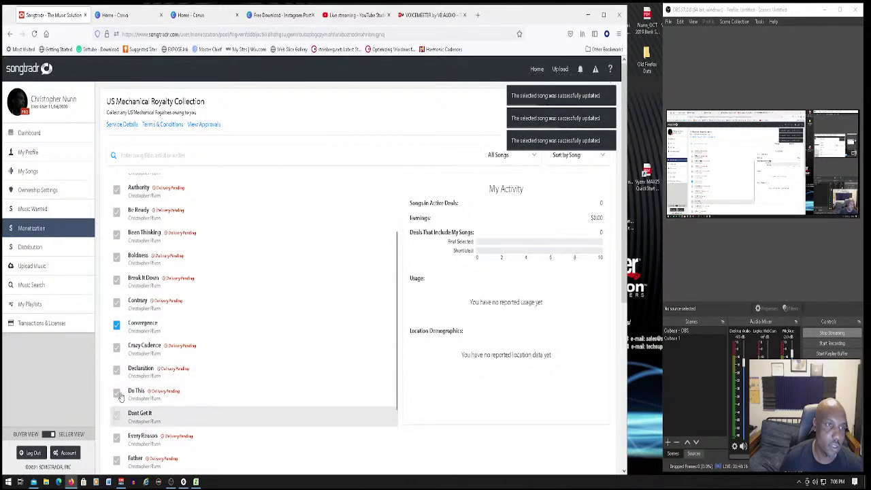
- Opt the songs Feel Like and Free Style in to US Mechanical Royalty Collection
{"action": "scroll", "coordinate": [135, 354], "scroll_direction": "down", "scroll_amount": 1}
{"action": "scroll", "coordinate": [134, 354], "scroll_direction": "down", "scroll_amount": 2}
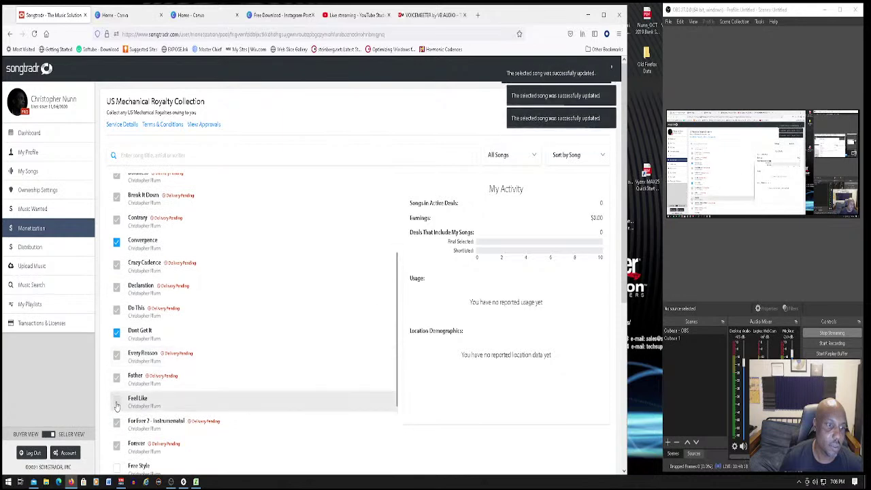
{"action": "left_click", "coordinate": [117, 404]}
{"action": "scroll", "coordinate": [117, 408], "scroll_direction": "down", "scroll_amount": 1}
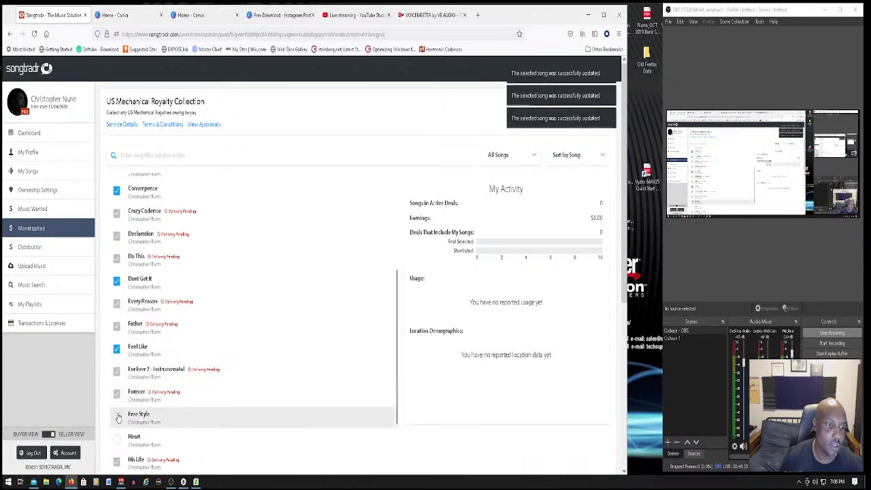
{"action": "left_click", "coordinate": [116, 416]}
{"action": "scroll", "coordinate": [119, 405], "scroll_direction": "down", "scroll_amount": 1}
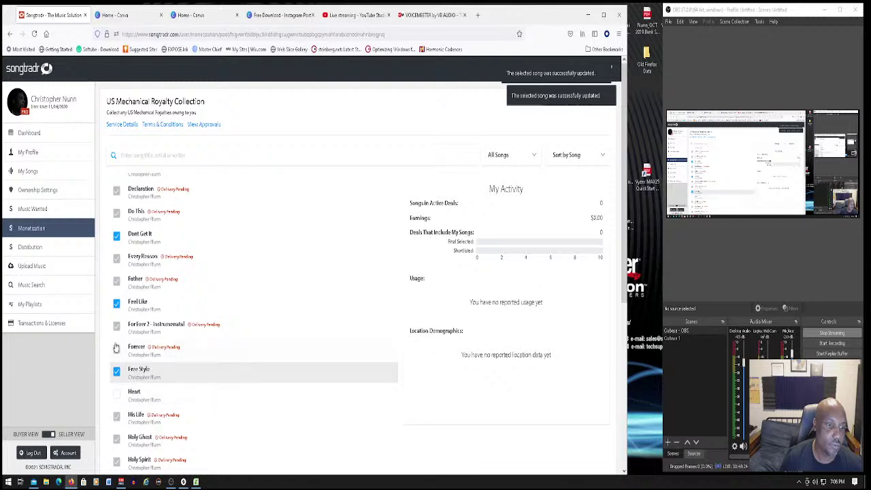
- Examine the opt-in status of the other songs in US Mechanical Royalty Collection and return to the monetization overview
{"action": "scroll", "coordinate": [132, 351], "scroll_direction": "down", "scroll_amount": 1}
{"action": "scroll", "coordinate": [129, 347], "scroll_direction": "down", "scroll_amount": 1}
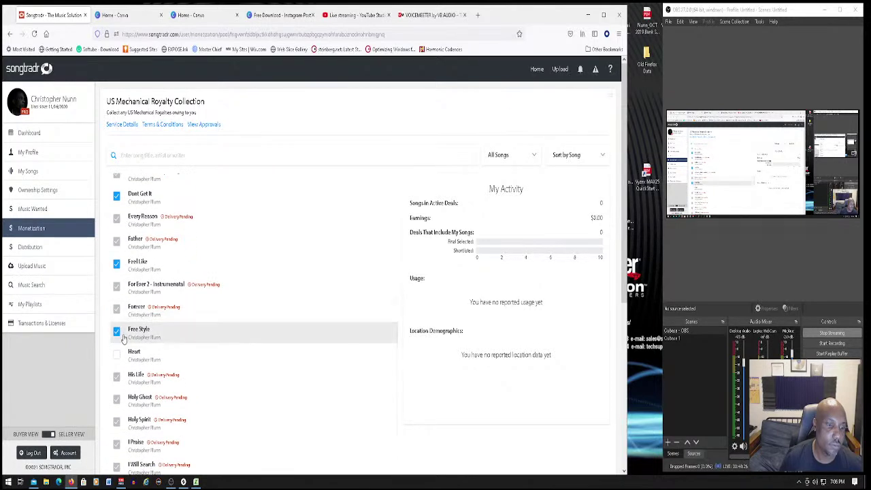
{"action": "scroll", "coordinate": [188, 316], "scroll_direction": "down", "scroll_amount": 3}
{"action": "scroll", "coordinate": [195, 334], "scroll_direction": "up", "scroll_amount": 5}
{"action": "scroll", "coordinate": [196, 336], "scroll_direction": "down", "scroll_amount": 3}
{"action": "scroll", "coordinate": [193, 335], "scroll_direction": "down", "scroll_amount": 3}
{"action": "scroll", "coordinate": [198, 335], "scroll_direction": "up", "scroll_amount": 5}
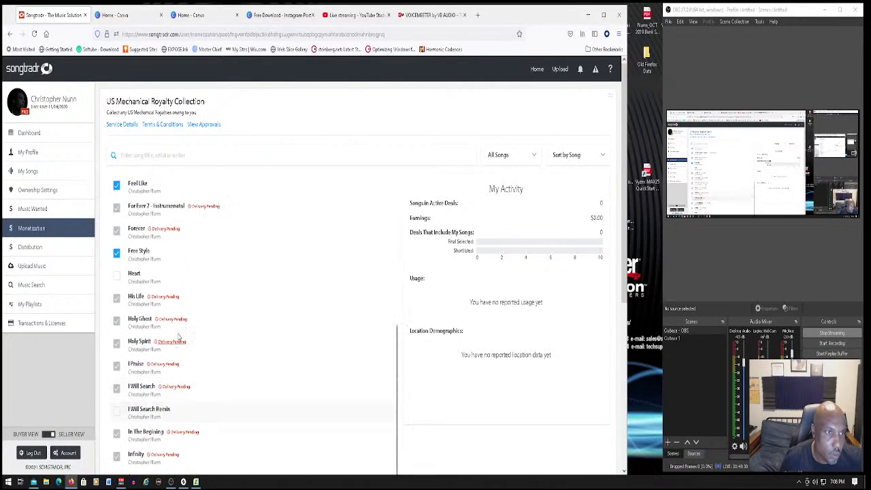
{"action": "scroll", "coordinate": [175, 326], "scroll_direction": "up", "scroll_amount": 6}
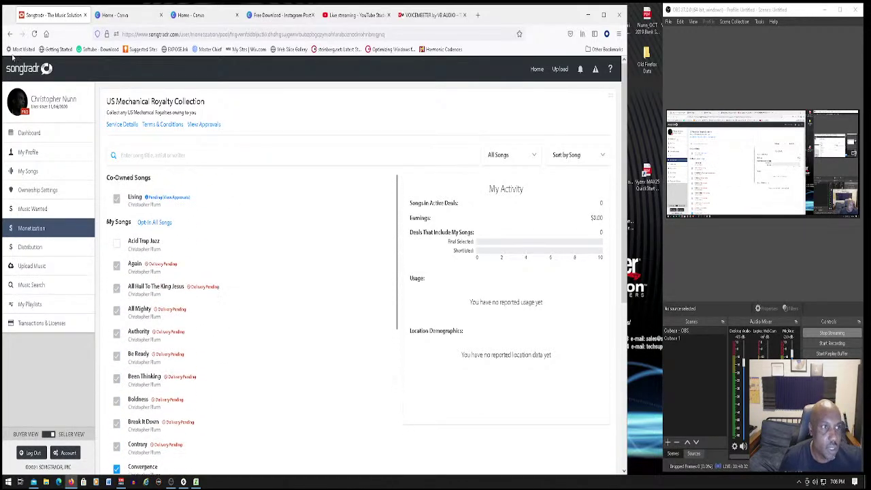
{"action": "left_click", "coordinate": [29, 229]}
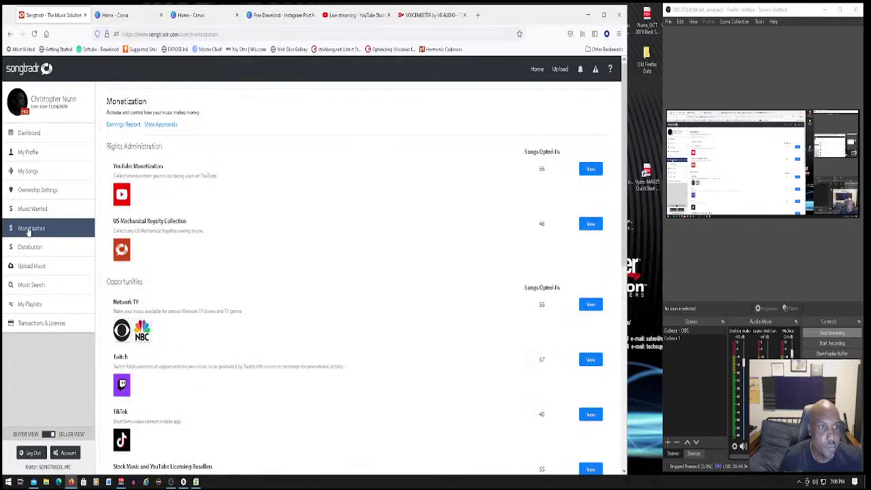